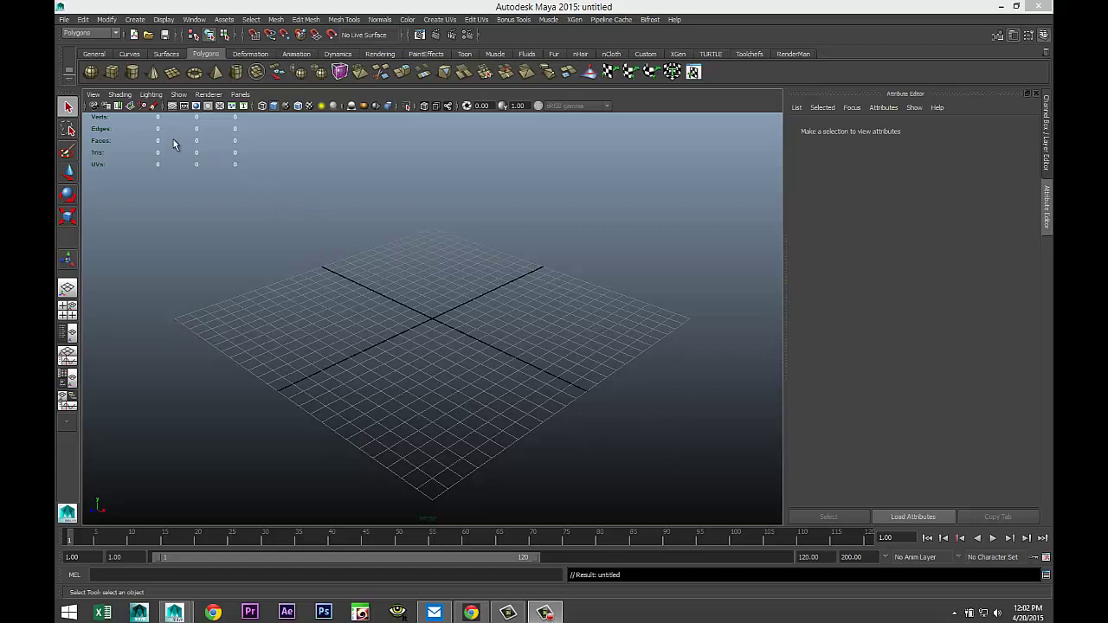
Create a polygon pipe at the origin and stretch it vertically to a Y scale of about 10.8
{"action": "left_click", "coordinate": [237, 73]}
{"action": "key", "text": "r"}
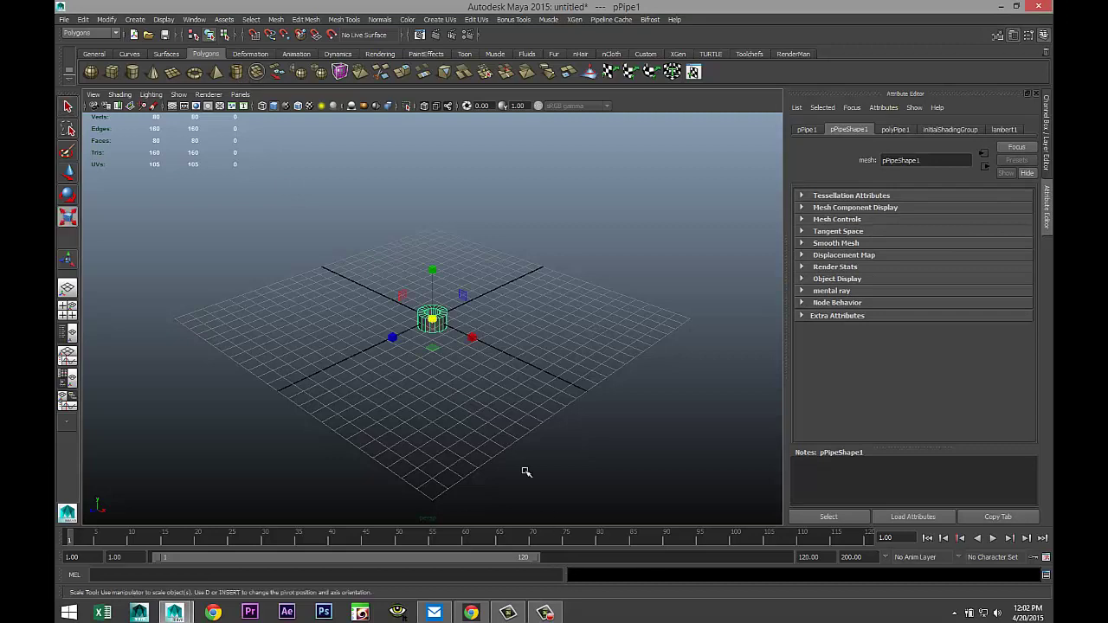
{"action": "left_click_drag", "start_coordinate": [432, 270], "coordinate": [449, 106]}
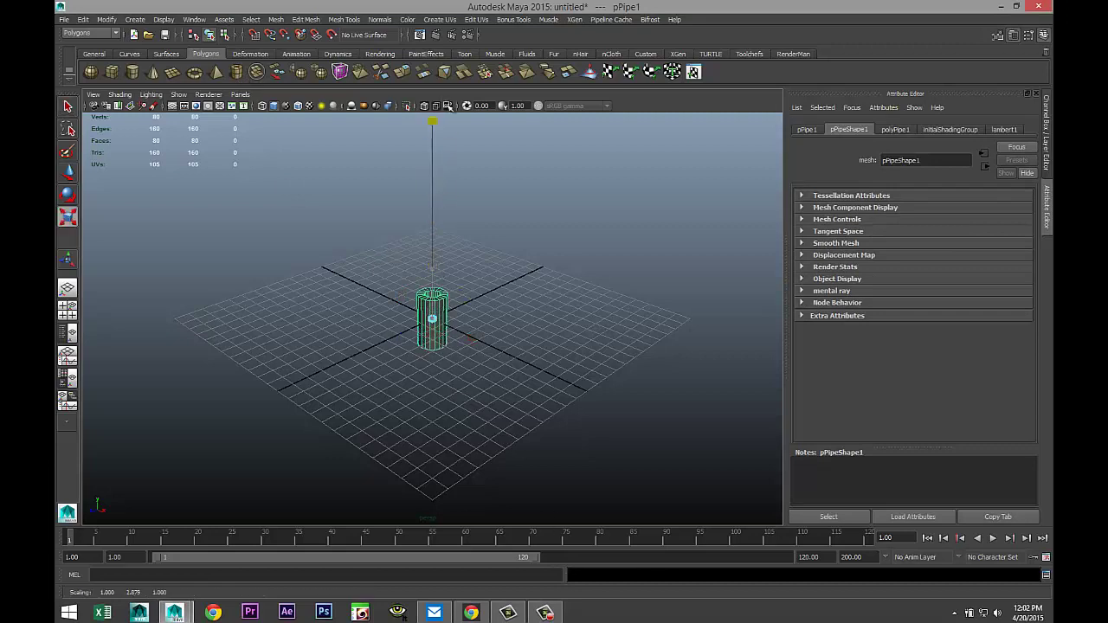
{"action": "left_click_drag", "start_coordinate": [438, 251], "coordinate": [451, 179]}
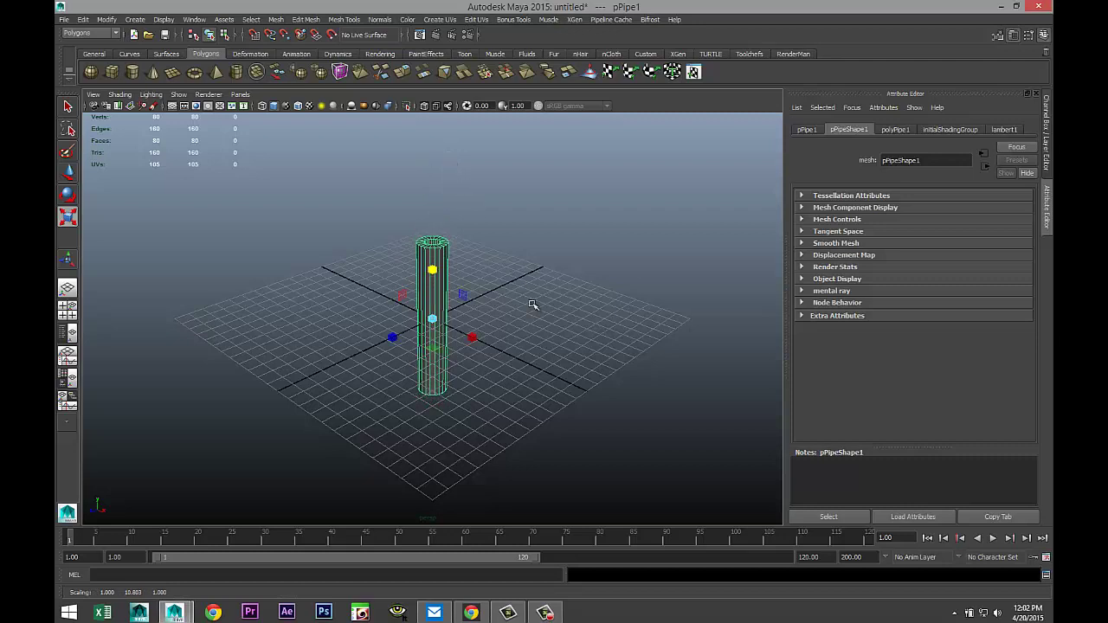
Set the pipe's axis subdivisions to 40 and its thickness to 0.015
{"action": "left_click_drag", "start_coordinate": [546, 319], "coordinate": [510, 353], "text": "alt"}
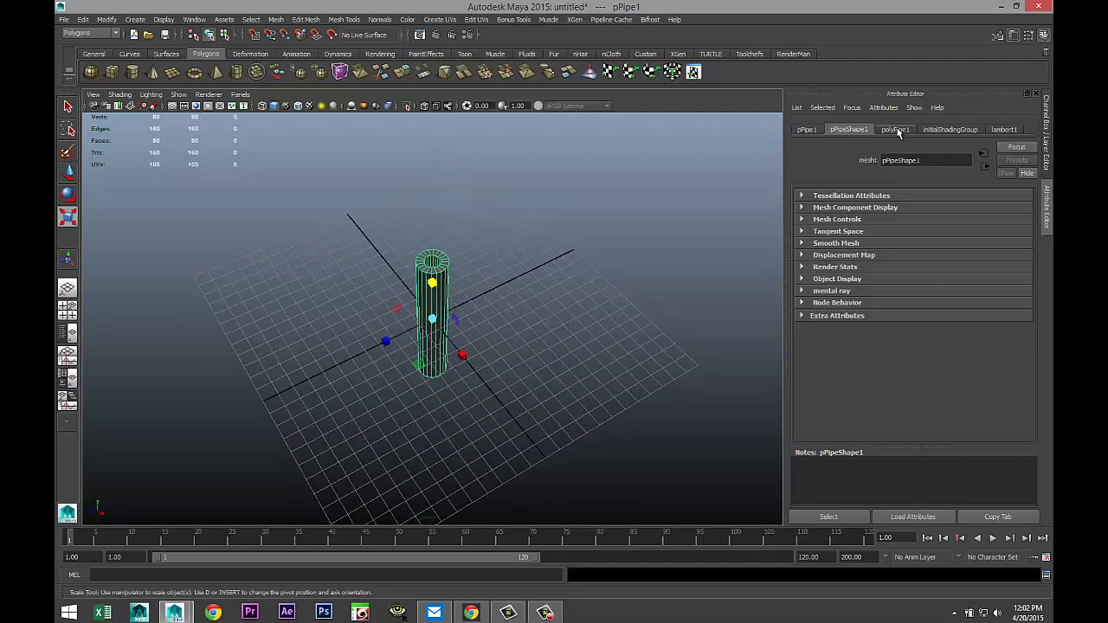
{"action": "left_click", "coordinate": [896, 130]}
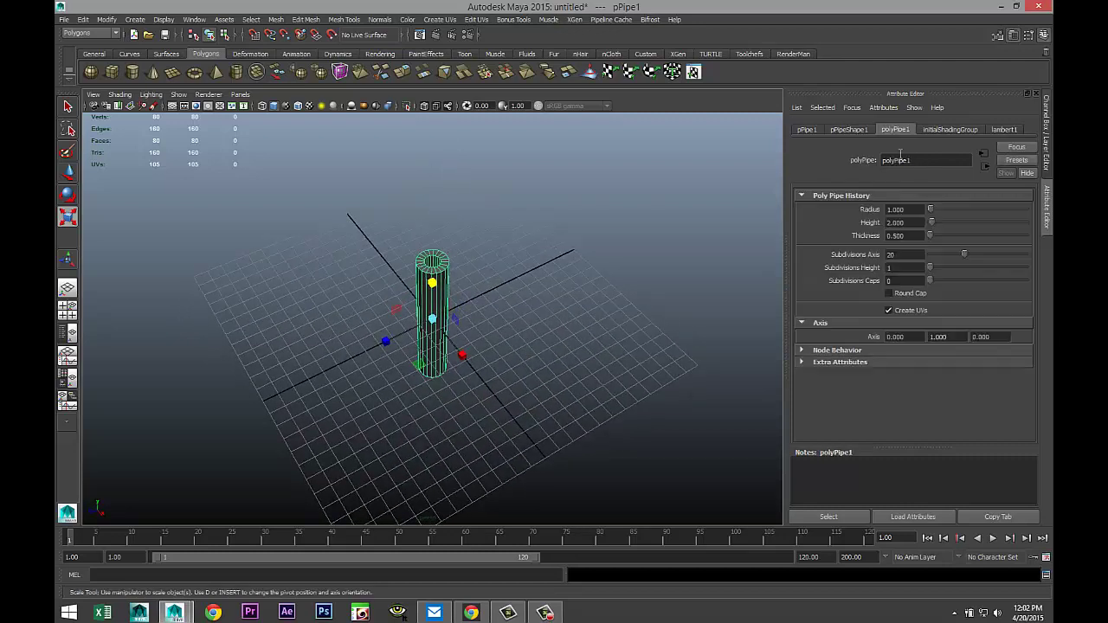
{"action": "left_click_drag", "start_coordinate": [909, 254], "coordinate": [798, 257]}
{"action": "key", "text": "Return"}
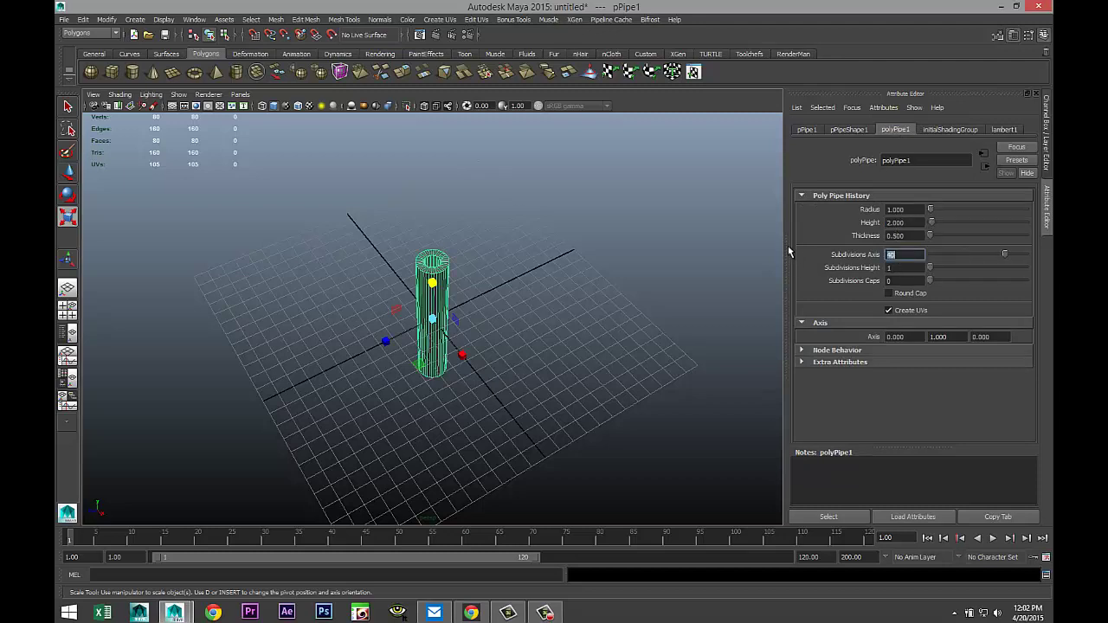
{"action": "left_click_drag", "start_coordinate": [911, 235], "coordinate": [790, 225]}
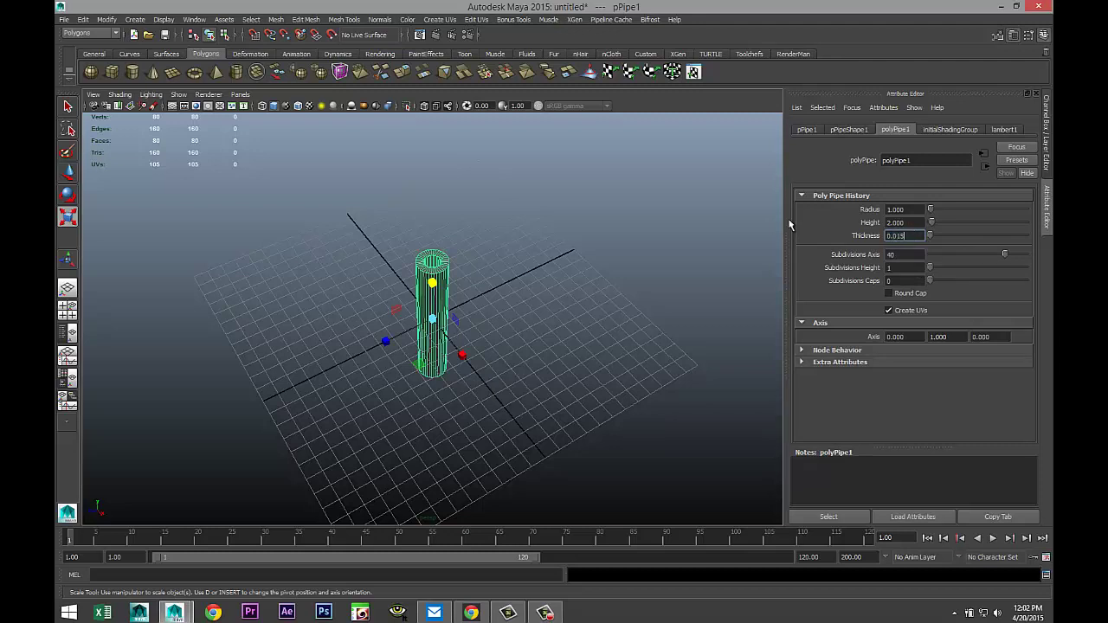
{"action": "type", "text": "0.015"}
{"action": "key", "text": "Return"}
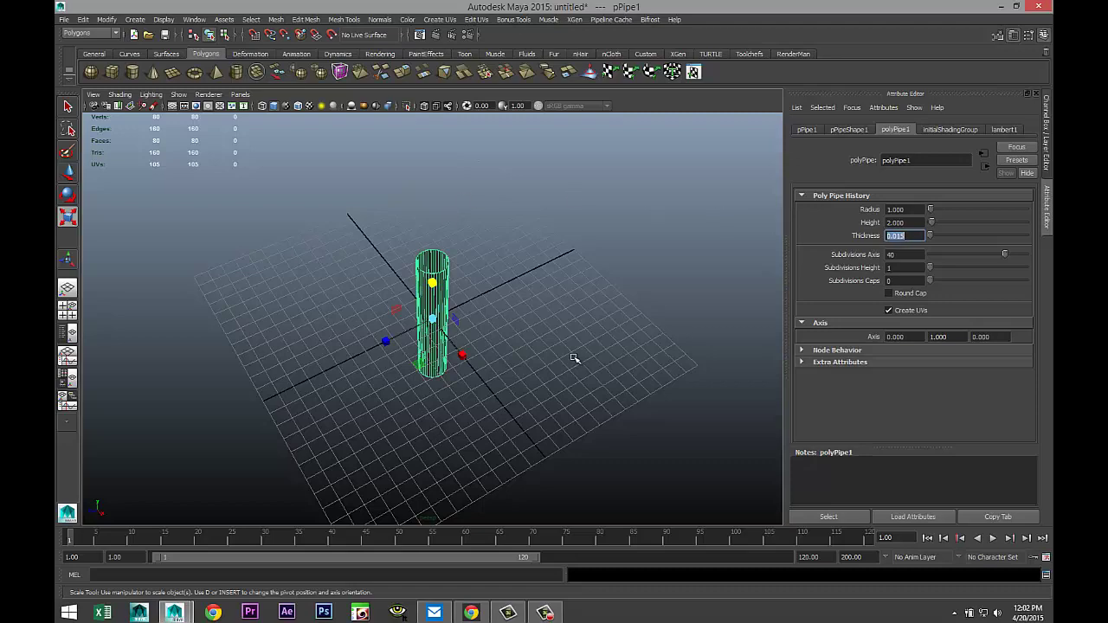
Lay the pipe down horizontally by rotating it to exactly -90 degrees in X
{"action": "scroll", "coordinate": [571, 358], "scroll_direction": "up", "scroll_amount": 4}
{"action": "middle_click_drag", "start_coordinate": [557, 361], "coordinate": [564, 398], "text": "alt"}
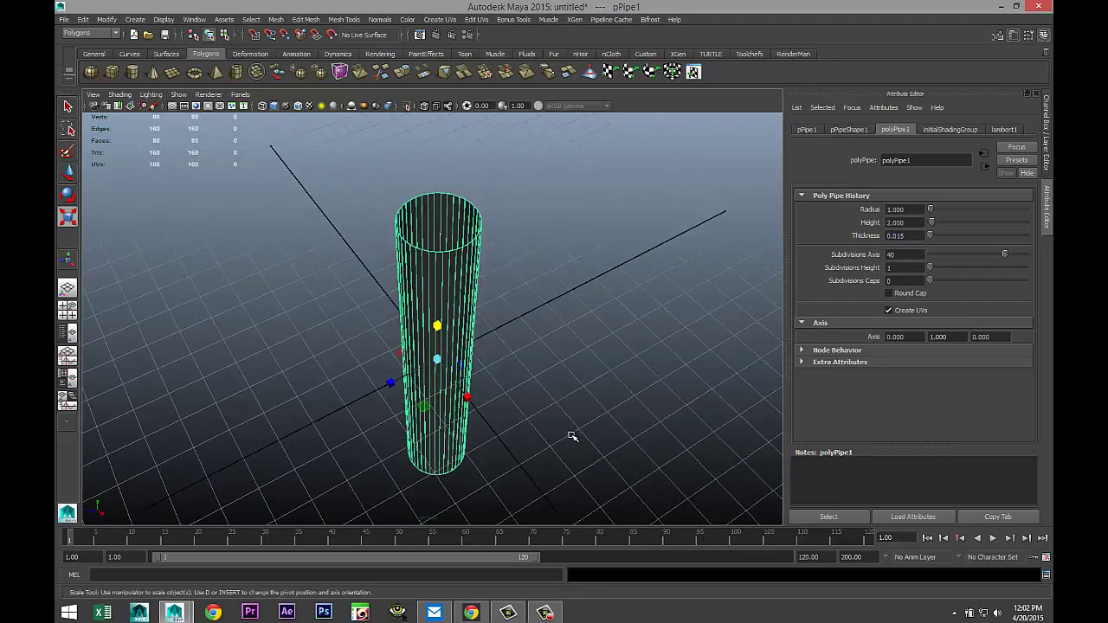
{"action": "key", "text": "e"}
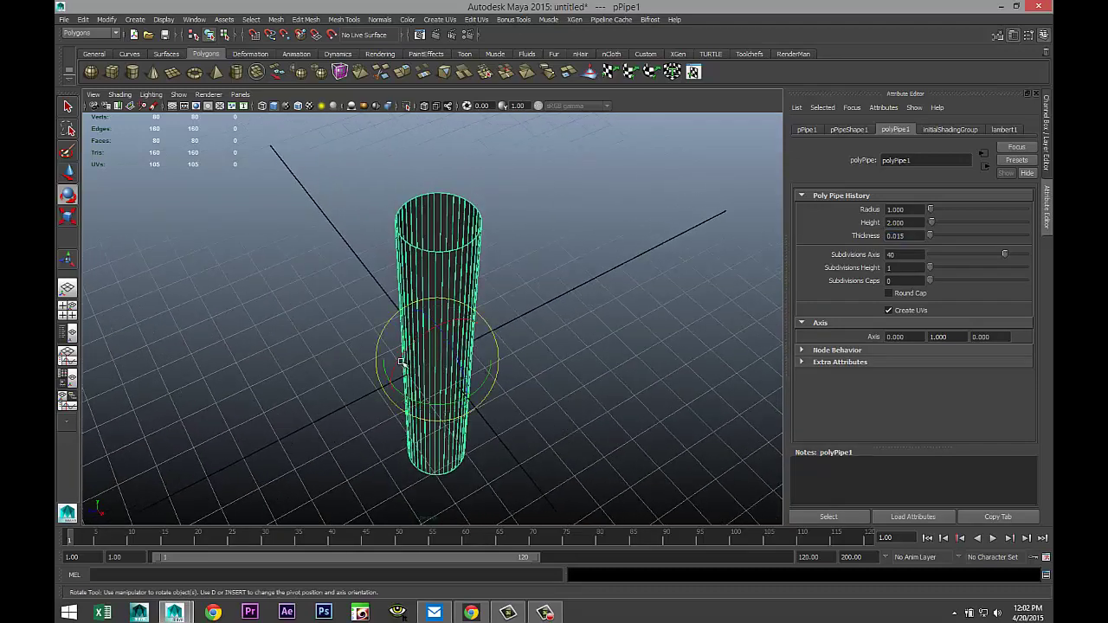
{"action": "left_click_drag", "start_coordinate": [390, 366], "coordinate": [507, 321]}
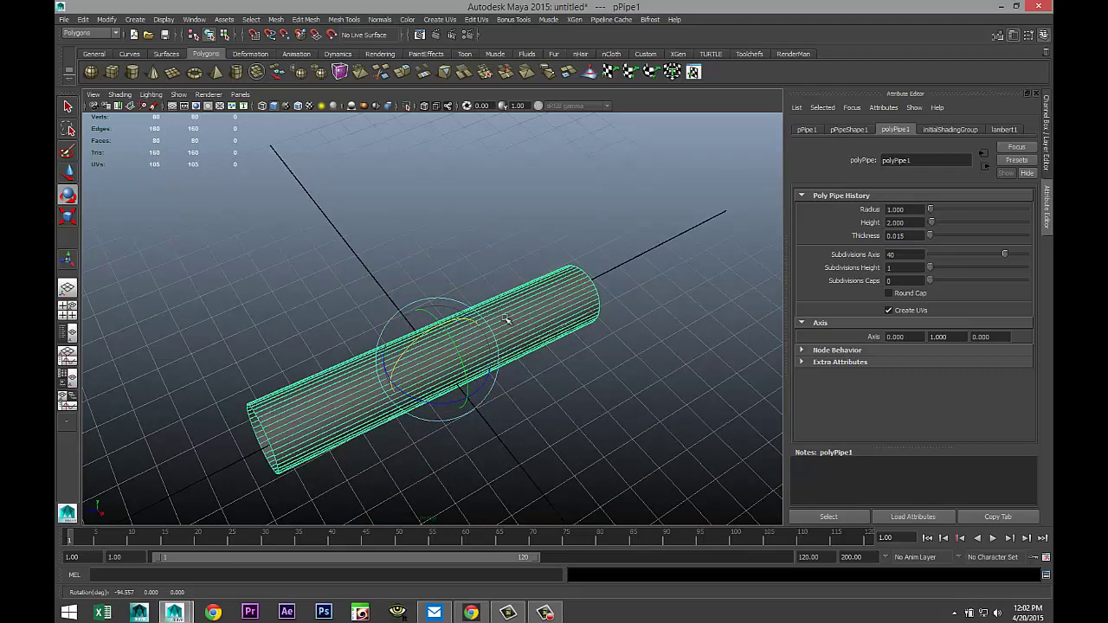
{"action": "left_click", "coordinate": [807, 130]}
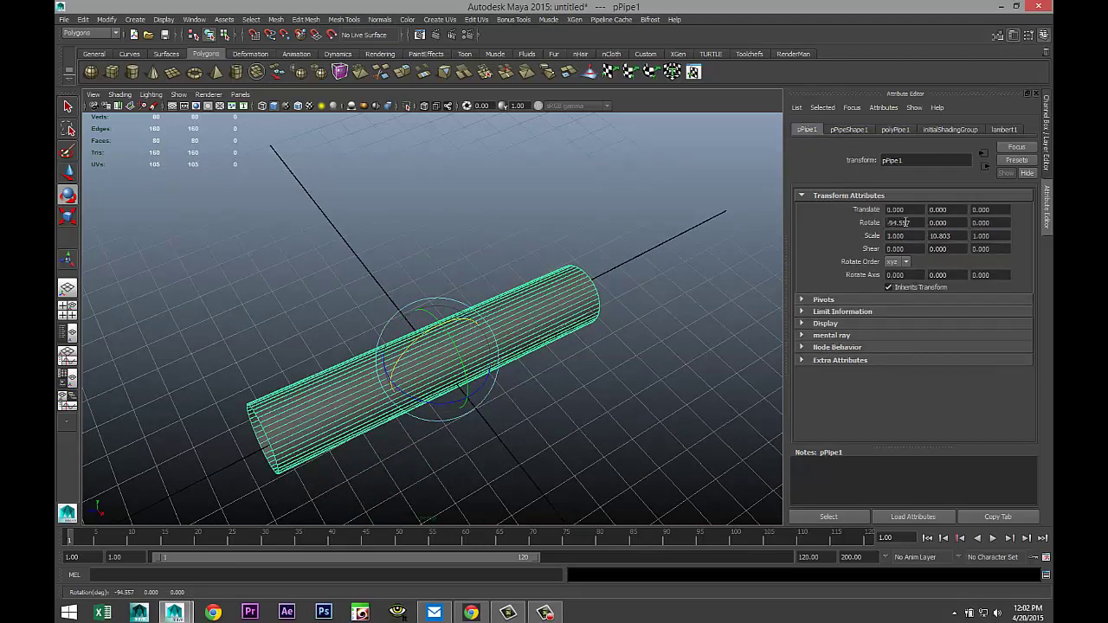
{"action": "left_click", "coordinate": [919, 224]}
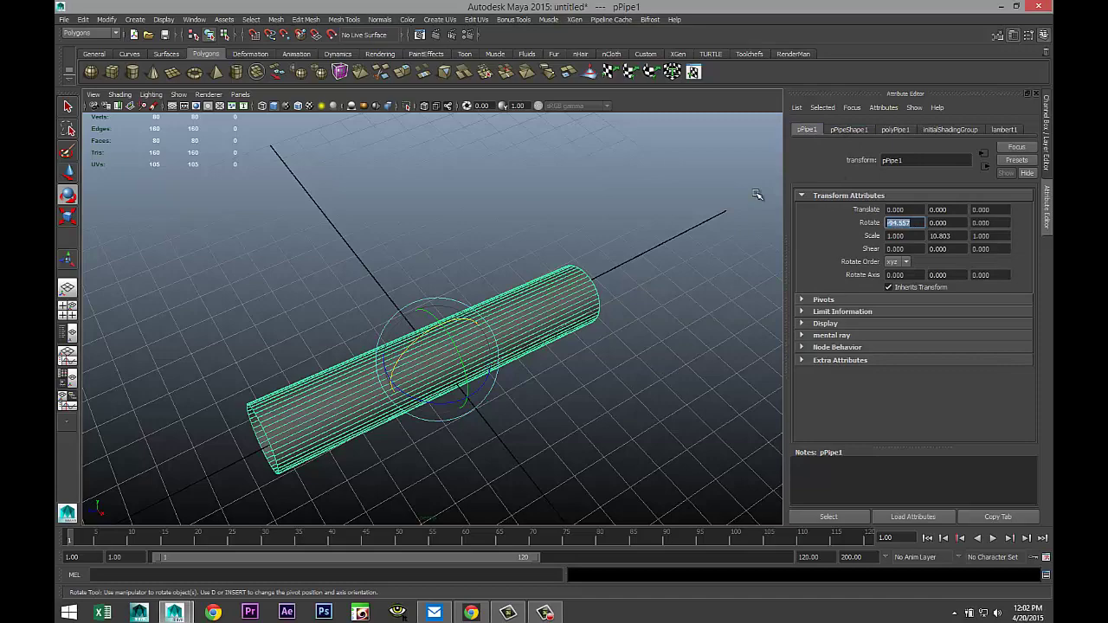
{"action": "type", "text": "-90"}
{"action": "key", "text": "Return"}
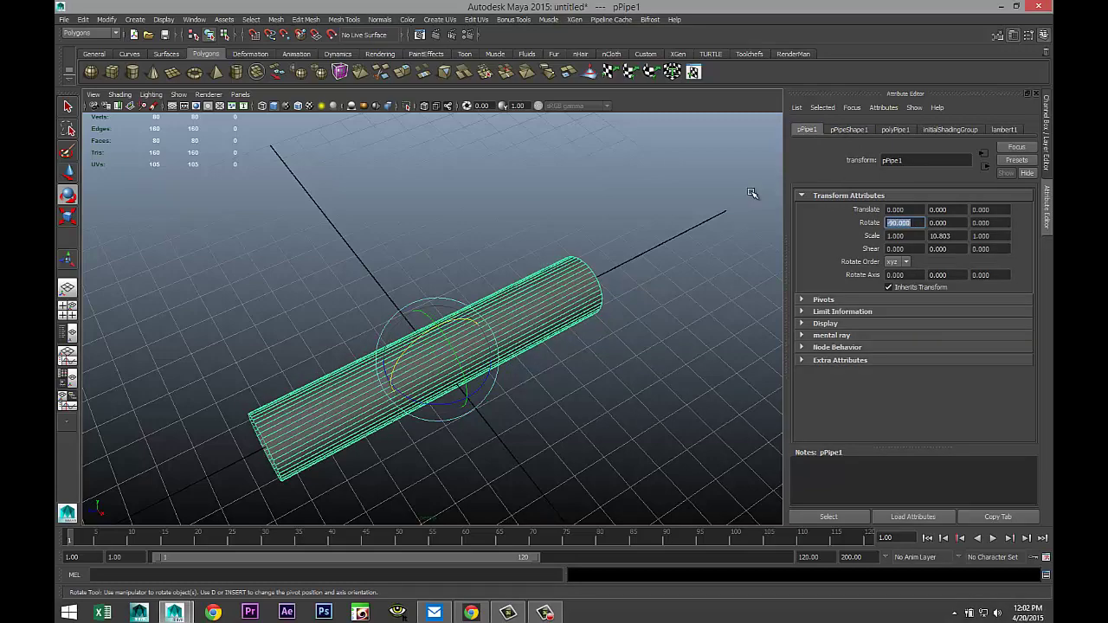
Create beveled Times New Roman text with the widely spaced numbers 5, 10 and 15
{"action": "left_click_drag", "start_coordinate": [590, 410], "coordinate": [554, 410], "text": "alt"}
{"action": "left_click", "coordinate": [136, 21]}
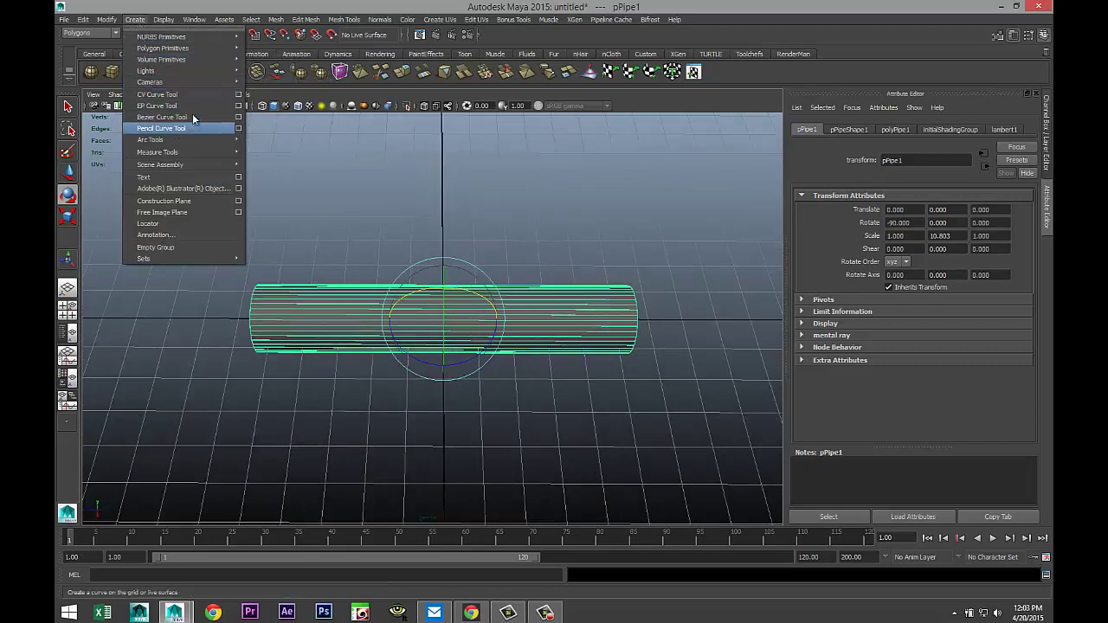
{"action": "left_click", "coordinate": [238, 177]}
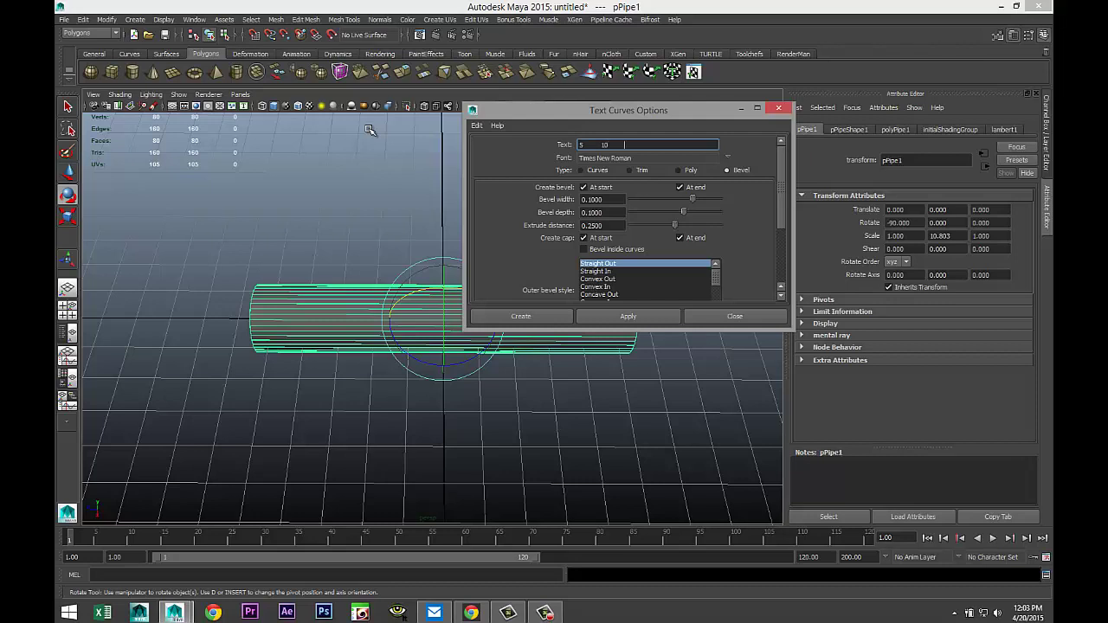
{"action": "type", "text": "15"}
{"action": "left_click", "coordinate": [519, 316]}
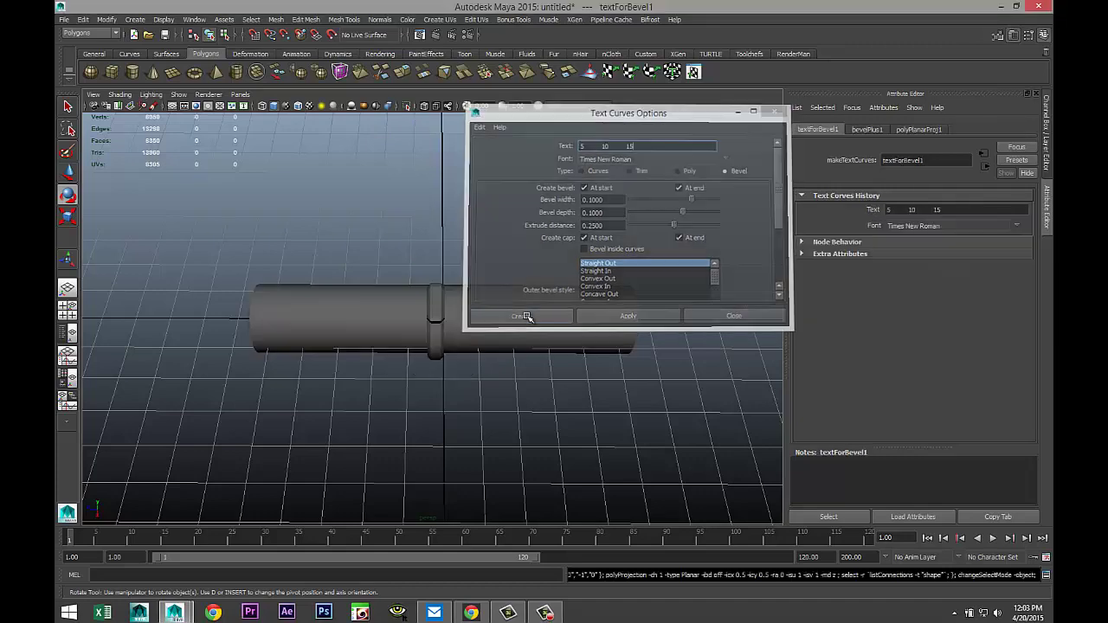
Scale the number text uniformly to about 0.164 and move it about 7.8 units along X, beside the pipe
{"action": "scroll", "coordinate": [512, 345], "scroll_direction": "down", "scroll_amount": 3}
{"action": "scroll", "coordinate": [507, 346], "scroll_direction": "up", "scroll_amount": 3}
{"action": "left_click_drag", "start_coordinate": [477, 388], "coordinate": [494, 461], "text": "alt"}
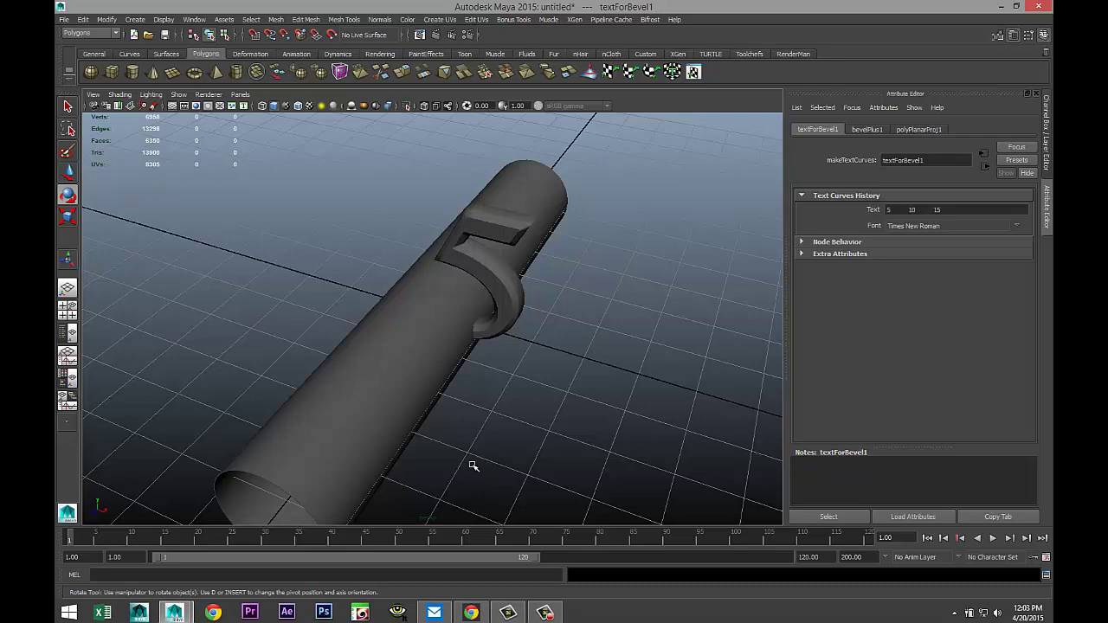
{"action": "key", "text": "4"}
{"action": "scroll", "coordinate": [471, 424], "scroll_direction": "down", "scroll_amount": 5}
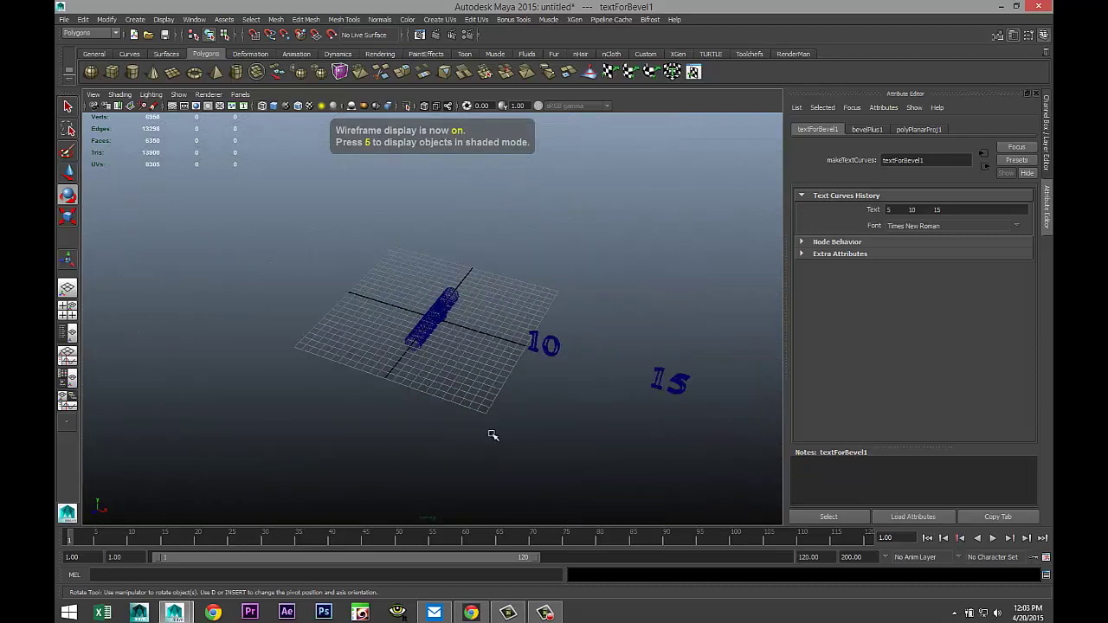
{"action": "scroll", "coordinate": [498, 424], "scroll_direction": "up", "scroll_amount": 3}
{"action": "left_click", "coordinate": [465, 296]}
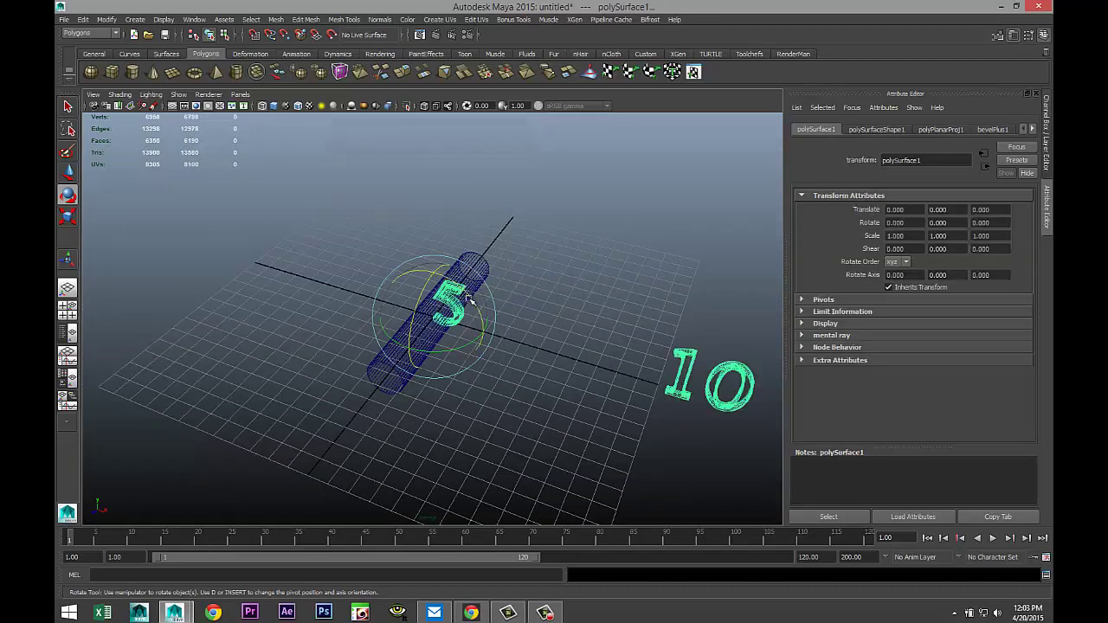
{"action": "scroll", "coordinate": [548, 394], "scroll_direction": "down", "scroll_amount": 3}
{"action": "middle_click_drag", "start_coordinate": [566, 421], "coordinate": [493, 445], "text": "alt"}
{"action": "key", "text": "r"}
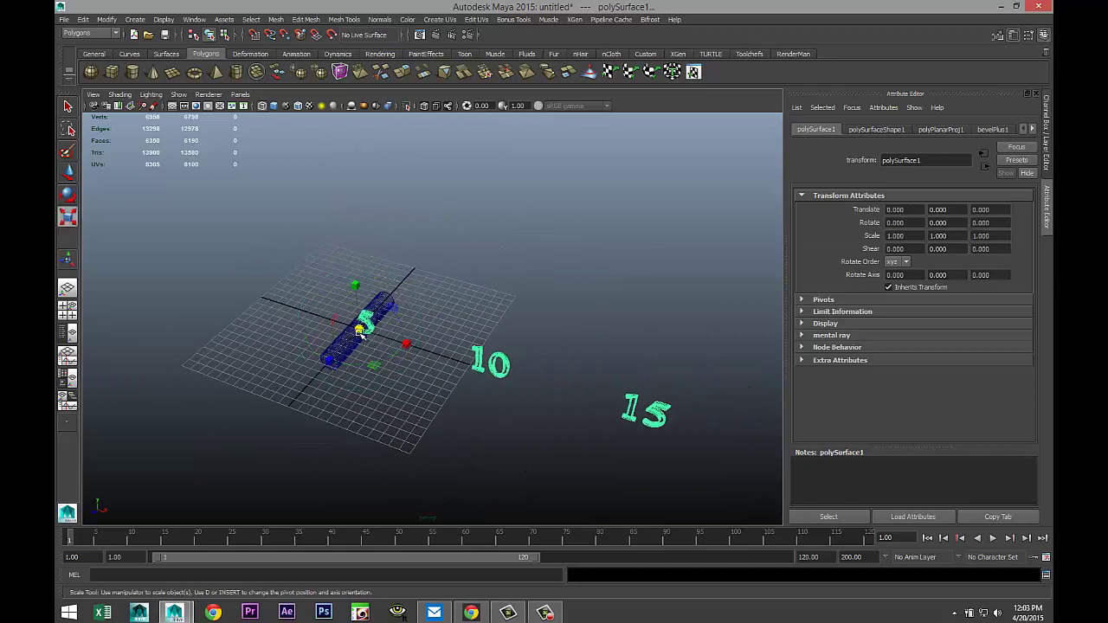
{"action": "left_click_drag", "start_coordinate": [359, 331], "coordinate": [106, 296]}
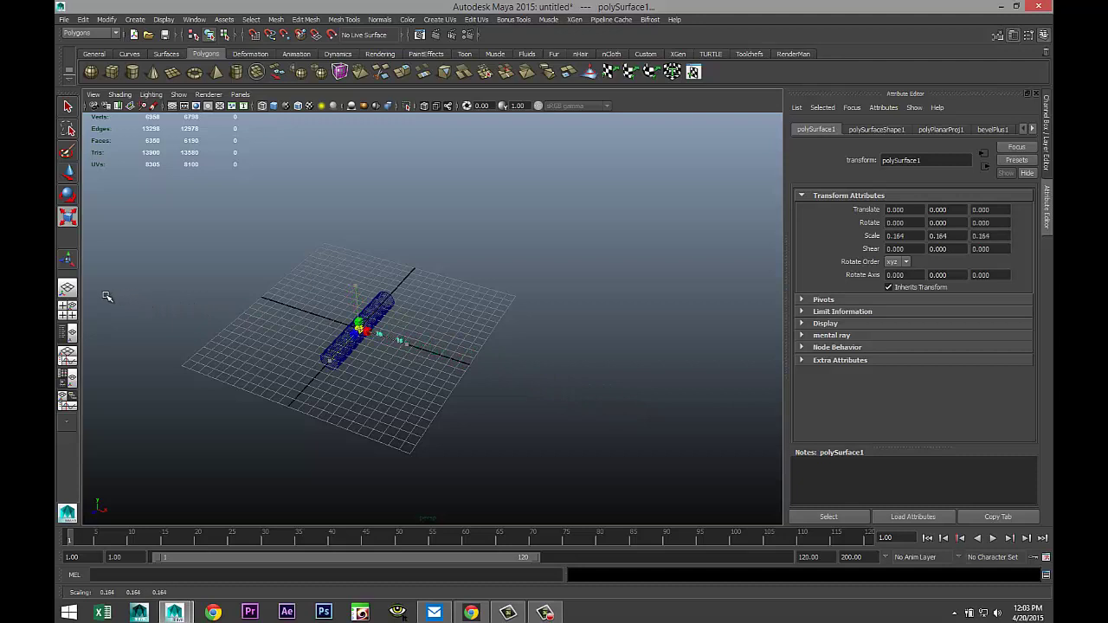
{"action": "key", "text": "w"}
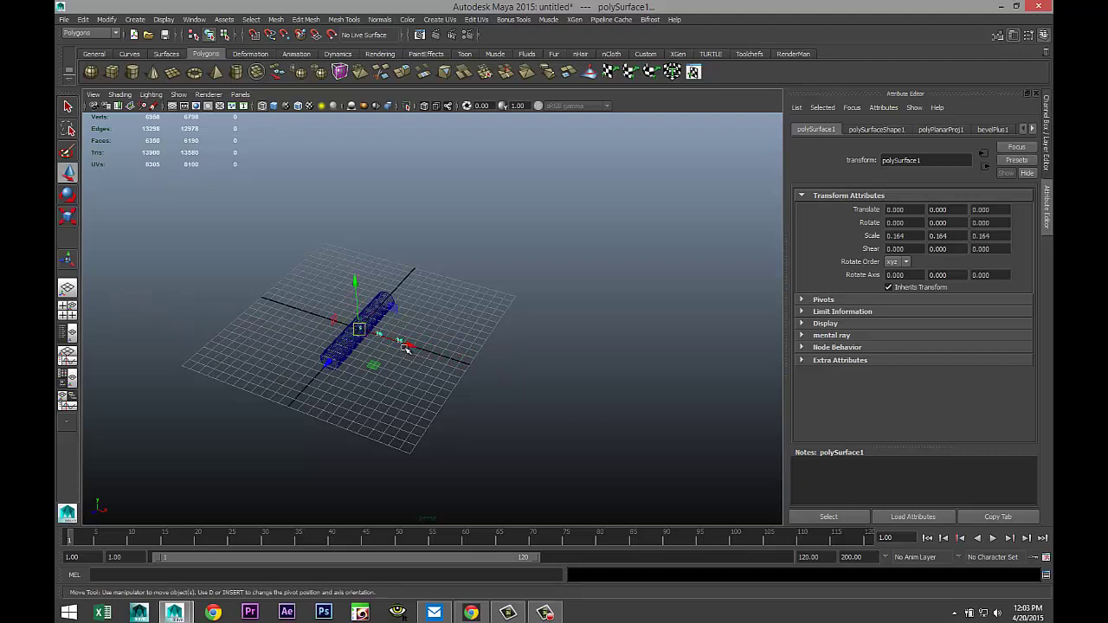
{"action": "left_click_drag", "start_coordinate": [406, 347], "coordinate": [477, 373]}
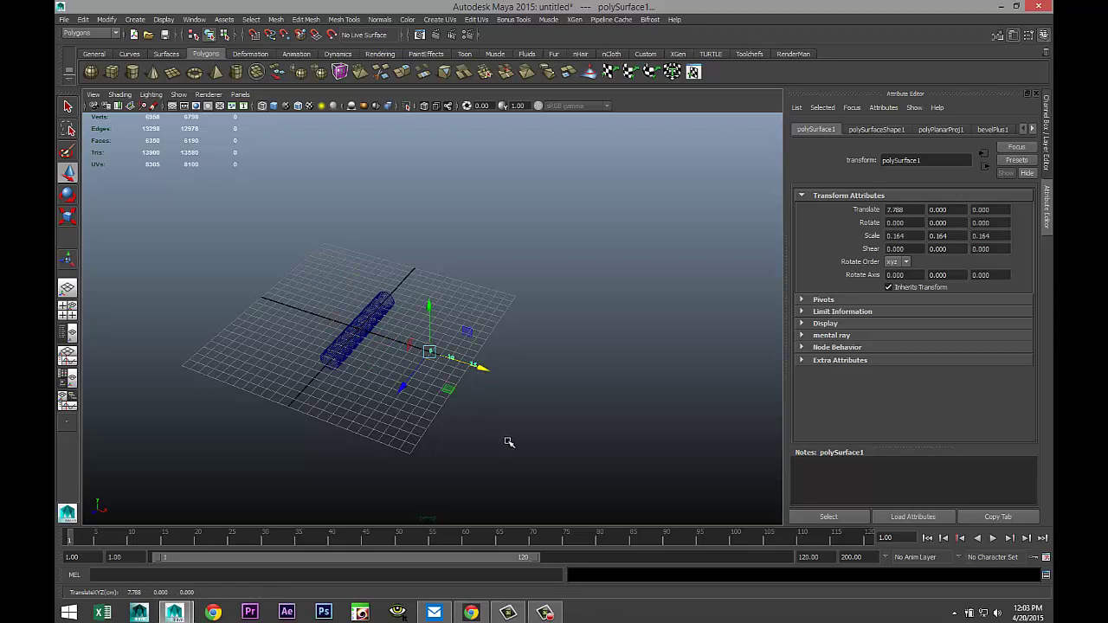
Rotate the number text to 90 degrees in Y so that it runs parallel to the pipe
{"action": "key", "text": "e"}
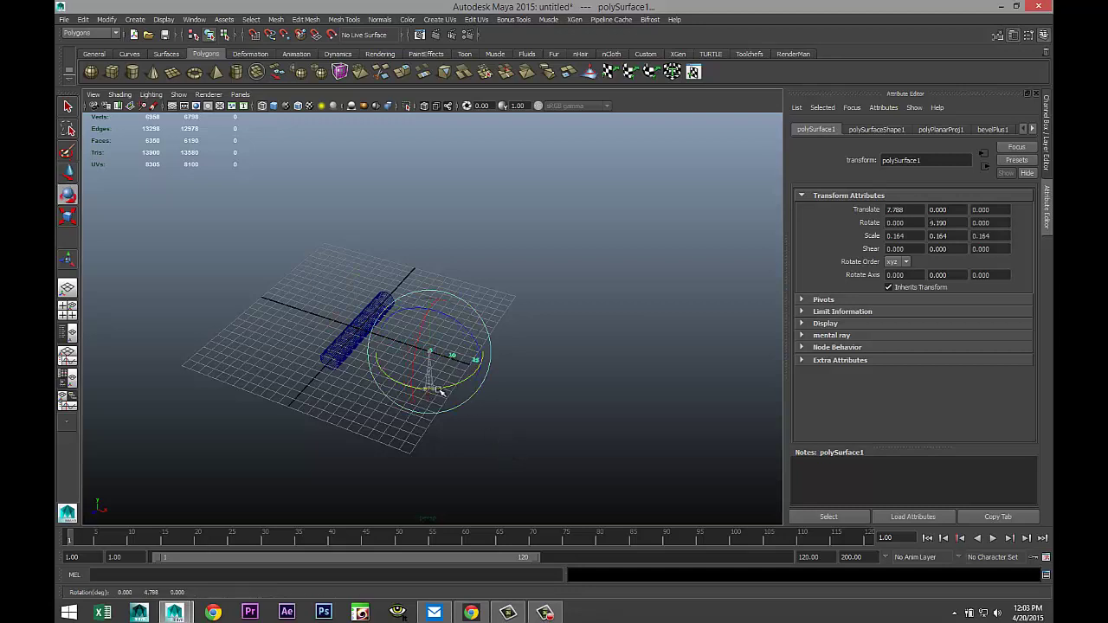
{"action": "left_click_drag", "start_coordinate": [428, 389], "coordinate": [487, 356]}
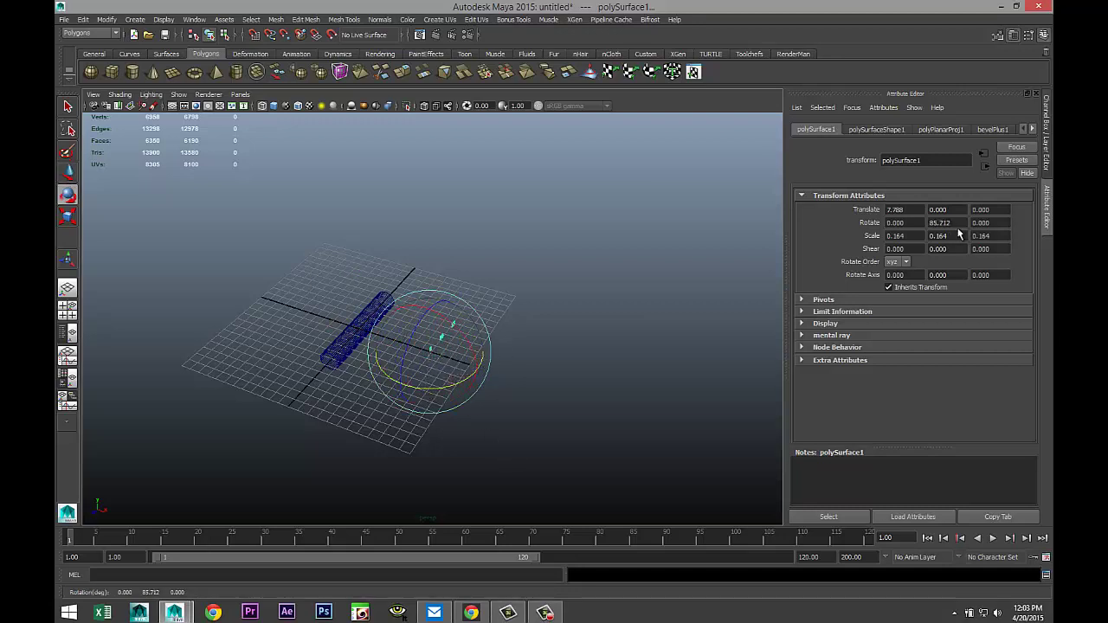
{"action": "double_click", "coordinate": [943, 222]}
{"action": "type", "text": "90"}
{"action": "key", "text": "Return"}
Rotate the number text to -90 degrees in X so that it lies flat facing up
{"action": "left_click_drag", "start_coordinate": [472, 324], "coordinate": [411, 394]}
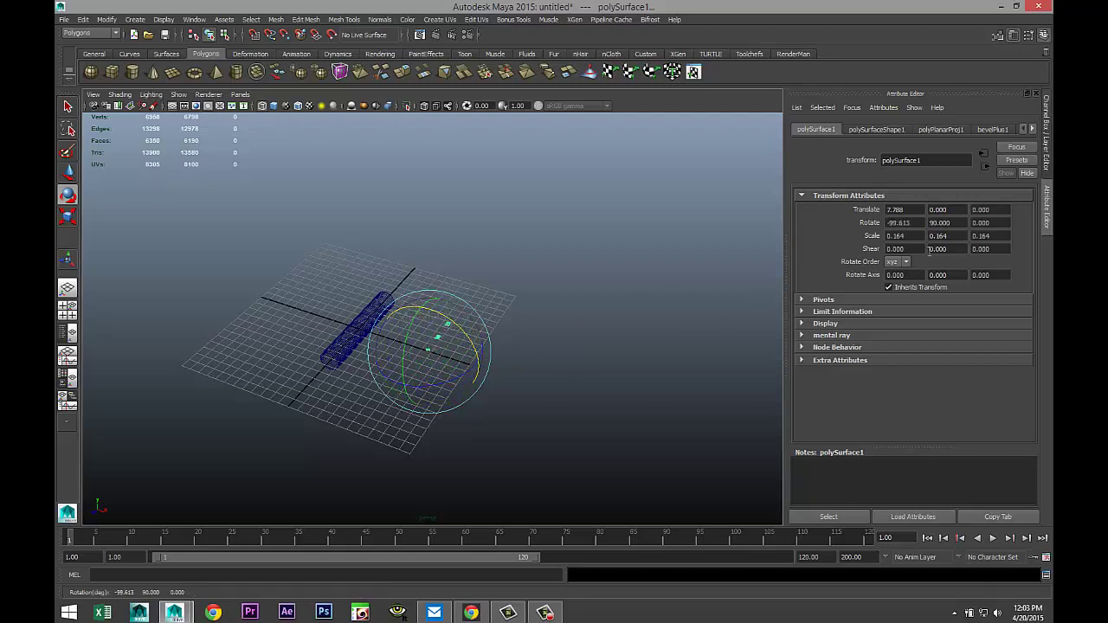
{"action": "double_click", "coordinate": [901, 222]}
{"action": "type", "text": "-"}
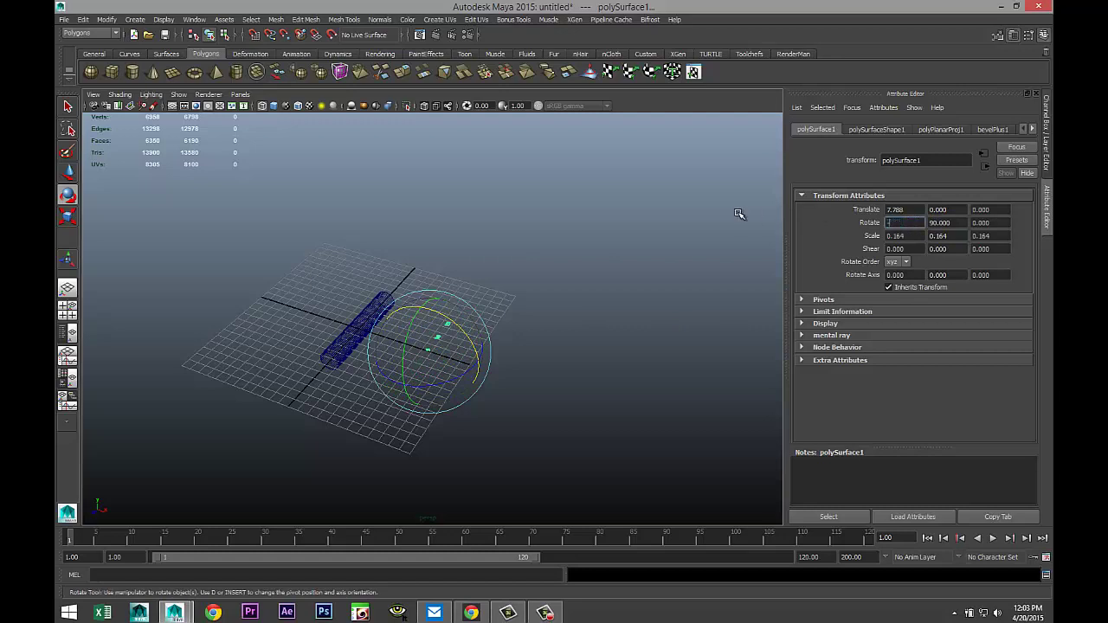
{"action": "type", "text": "90"}
{"action": "key", "text": "Return"}
In the top view, move the number text onto the pipe's centerline, to about X 0.283 and Z 2.294
{"action": "left_click", "coordinate": [68, 307]}
{"action": "key", "text": "space"}
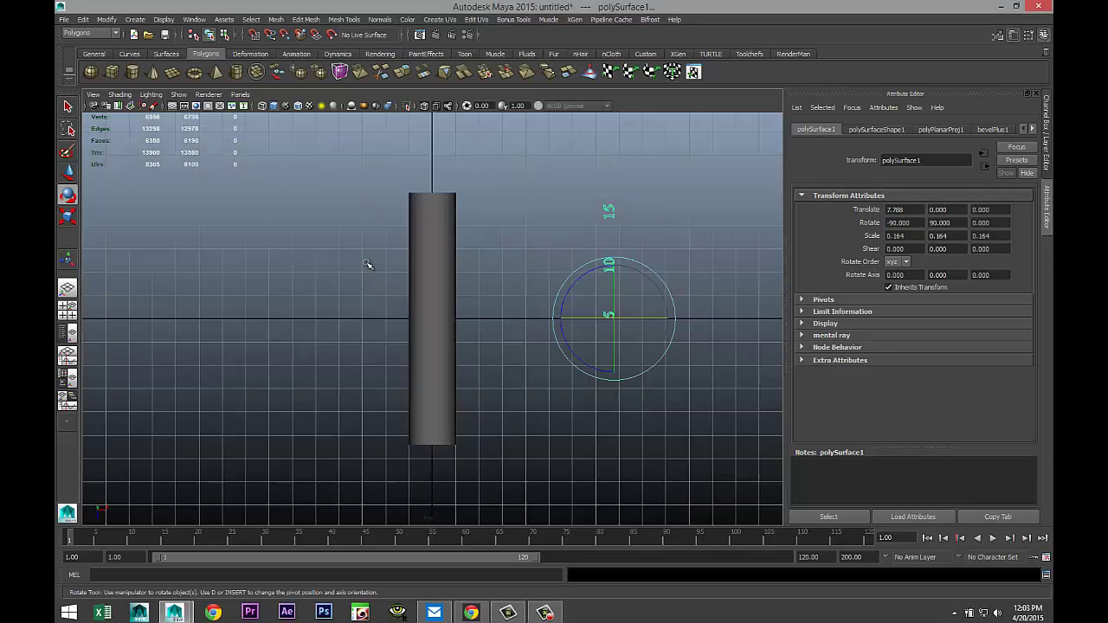
{"action": "key", "text": "w"}
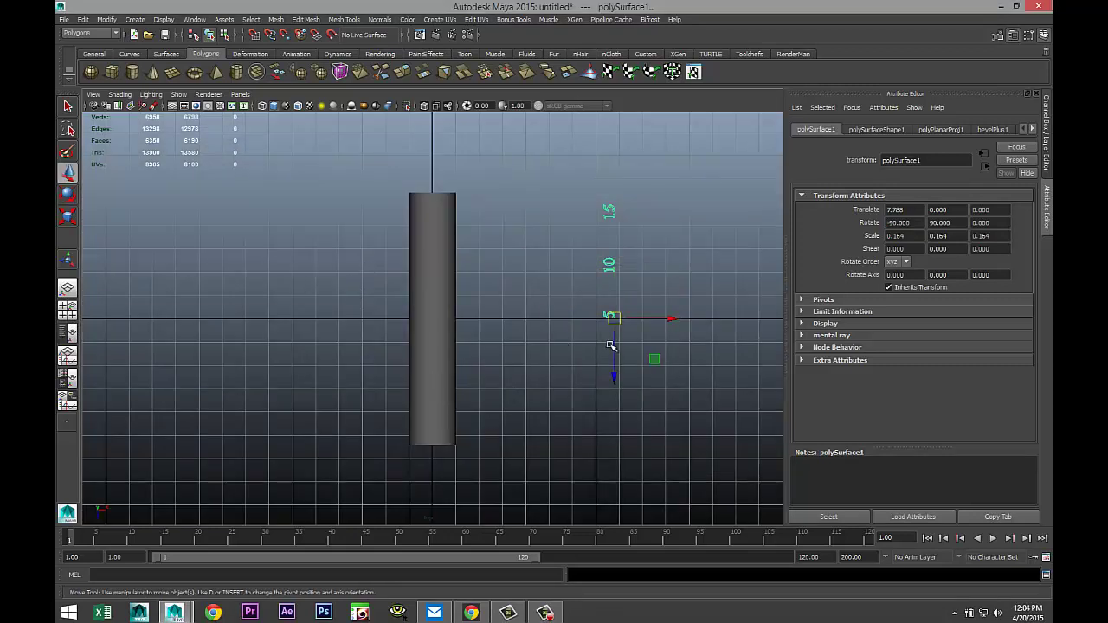
{"action": "left_click_drag", "start_coordinate": [613, 318], "coordinate": [435, 372]}
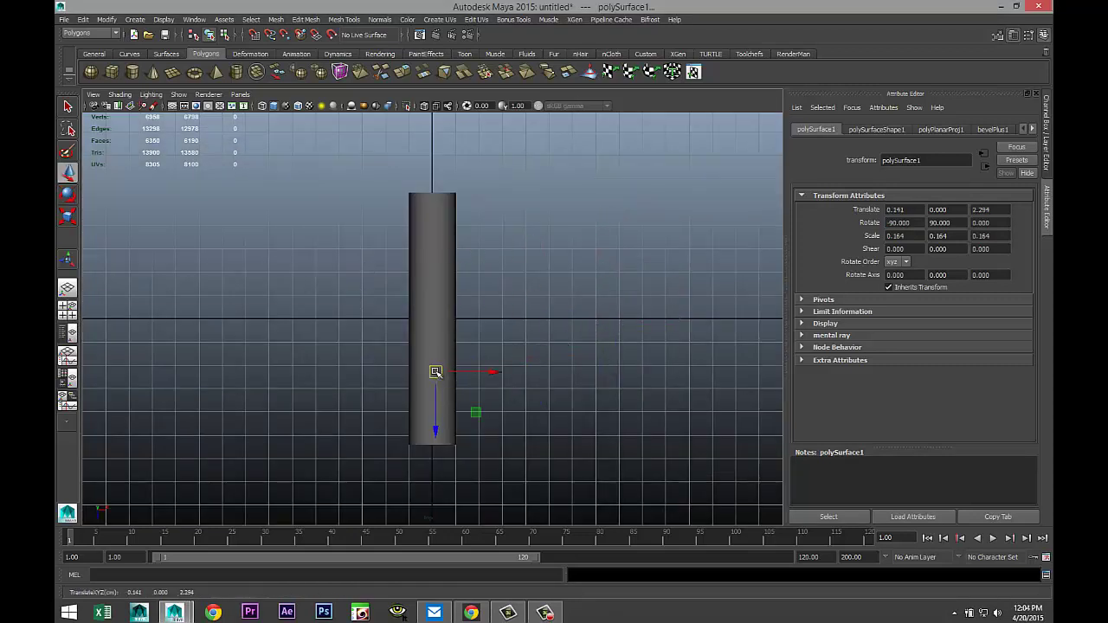
{"action": "key", "text": "4"}
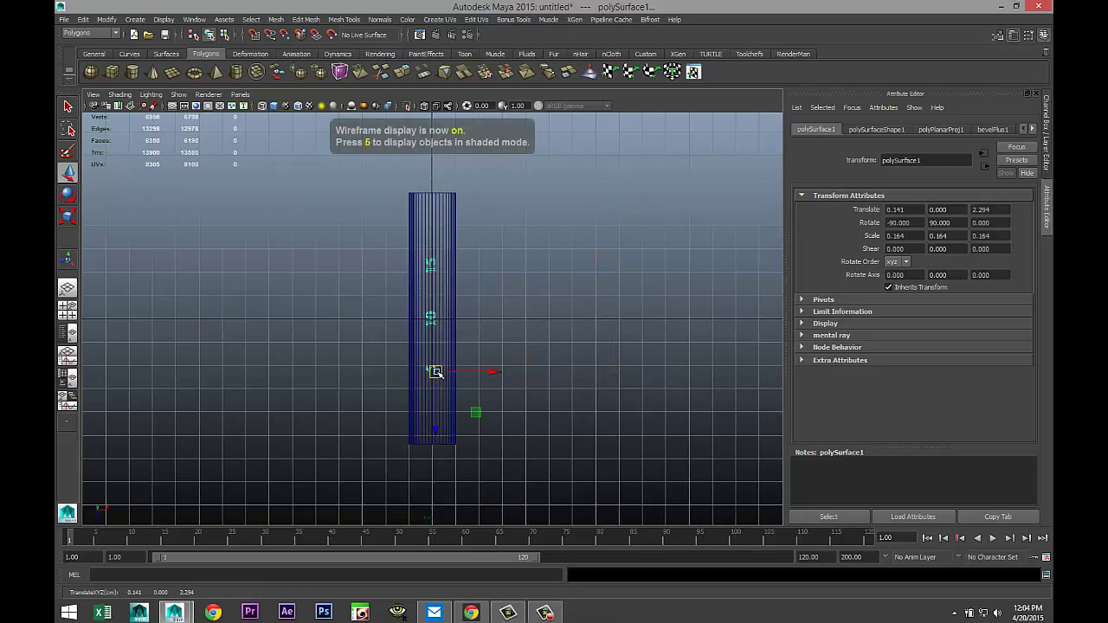
{"action": "scroll", "coordinate": [468, 419], "scroll_direction": "up", "scroll_amount": 2}
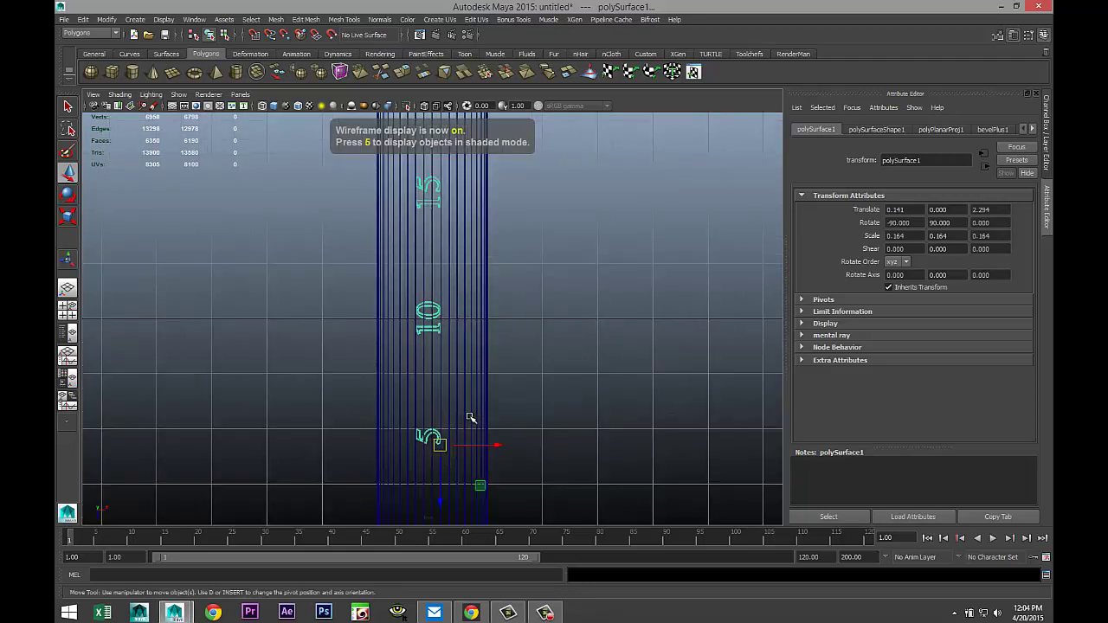
{"action": "scroll", "coordinate": [481, 406], "scroll_direction": "up", "scroll_amount": 1}
{"action": "left_click_drag", "start_coordinate": [502, 494], "coordinate": [507, 494]}
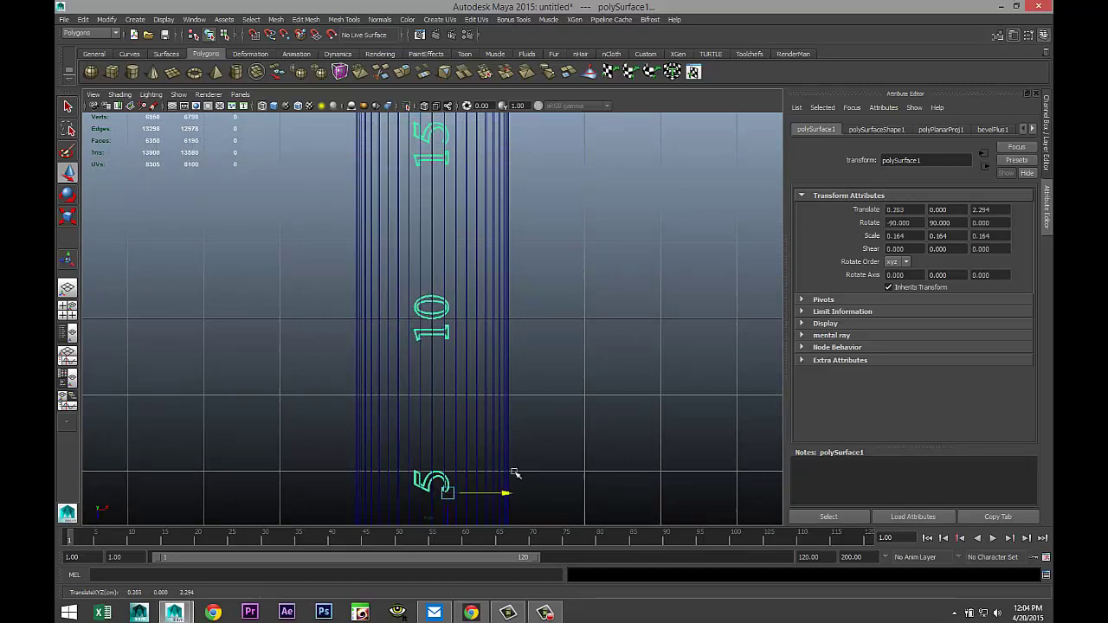
{"action": "scroll", "coordinate": [514, 473], "scroll_direction": "down", "scroll_amount": 3}
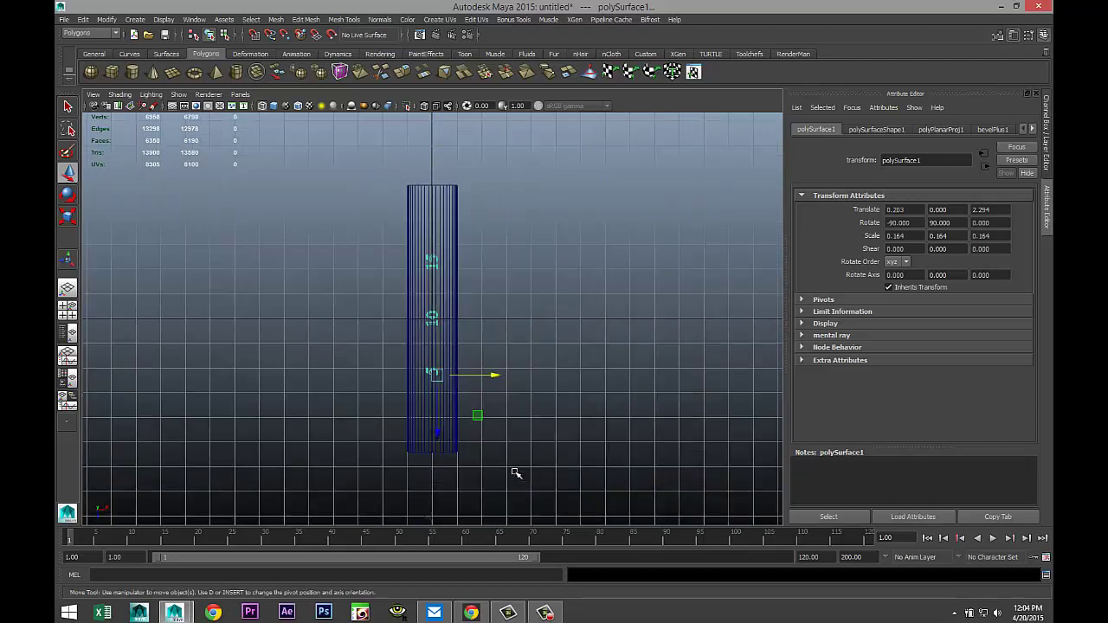
In the side view, raise the number text to about Y 0.969, onto the pipe's upper surface
{"action": "scroll", "coordinate": [514, 474], "scroll_direction": "up", "scroll_amount": 2}
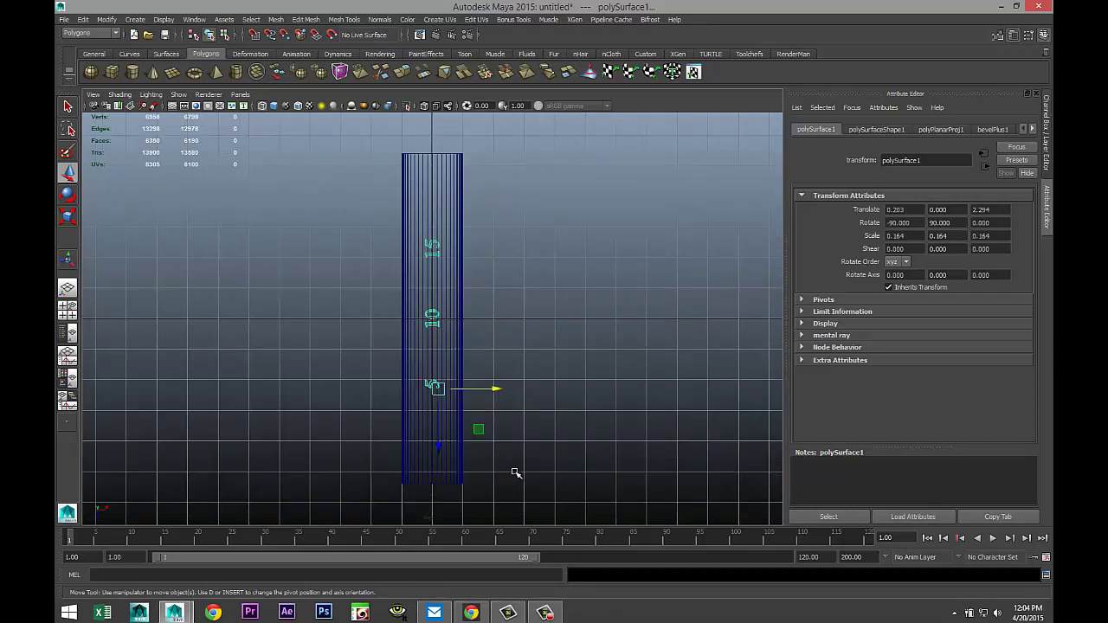
{"action": "left_click", "coordinate": [69, 313]}
{"action": "key", "text": "space"}
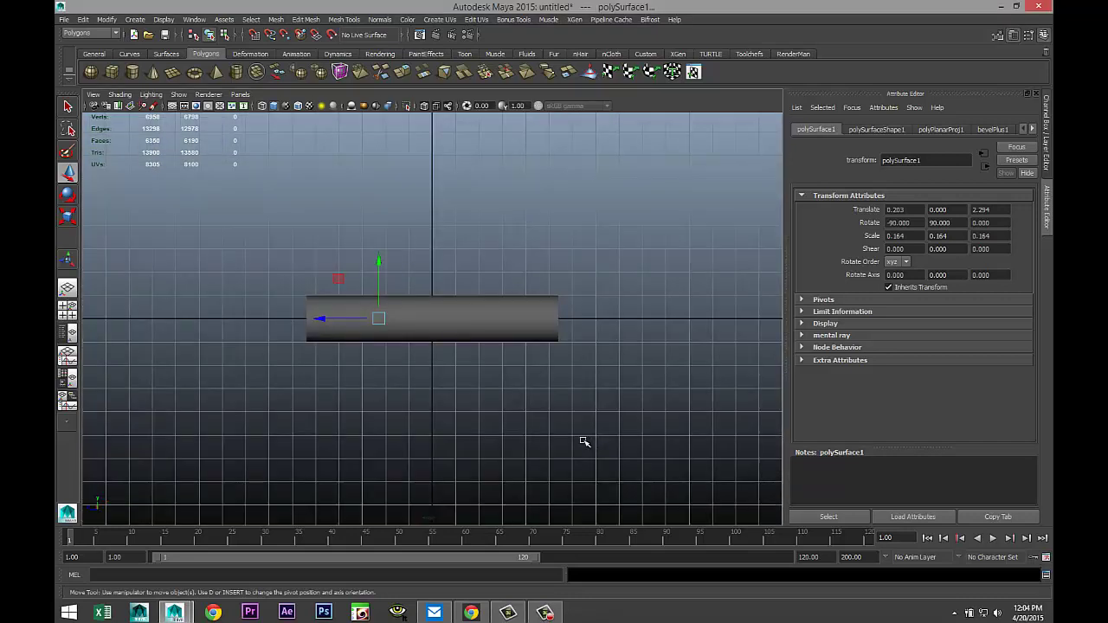
{"action": "key", "text": "4"}
{"action": "left_click_drag", "start_coordinate": [381, 265], "coordinate": [378, 242]}
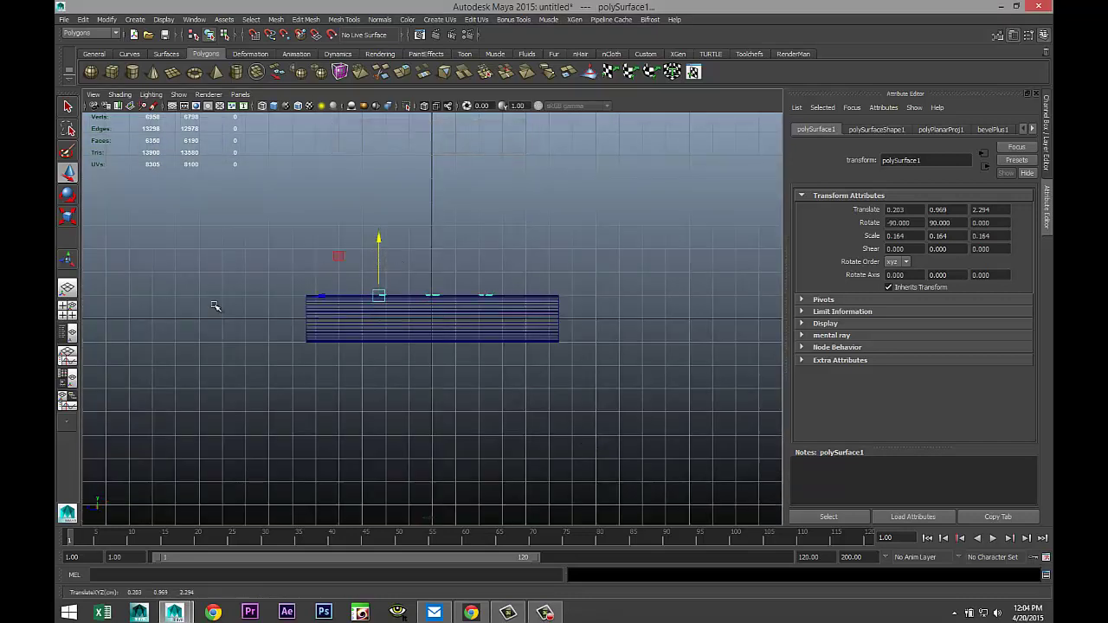
In the perspective view, lower the number text to about Y 0.952 so it sits slightly into the pipe's surface
{"action": "left_click", "coordinate": [69, 313]}
{"action": "key", "text": "space"}
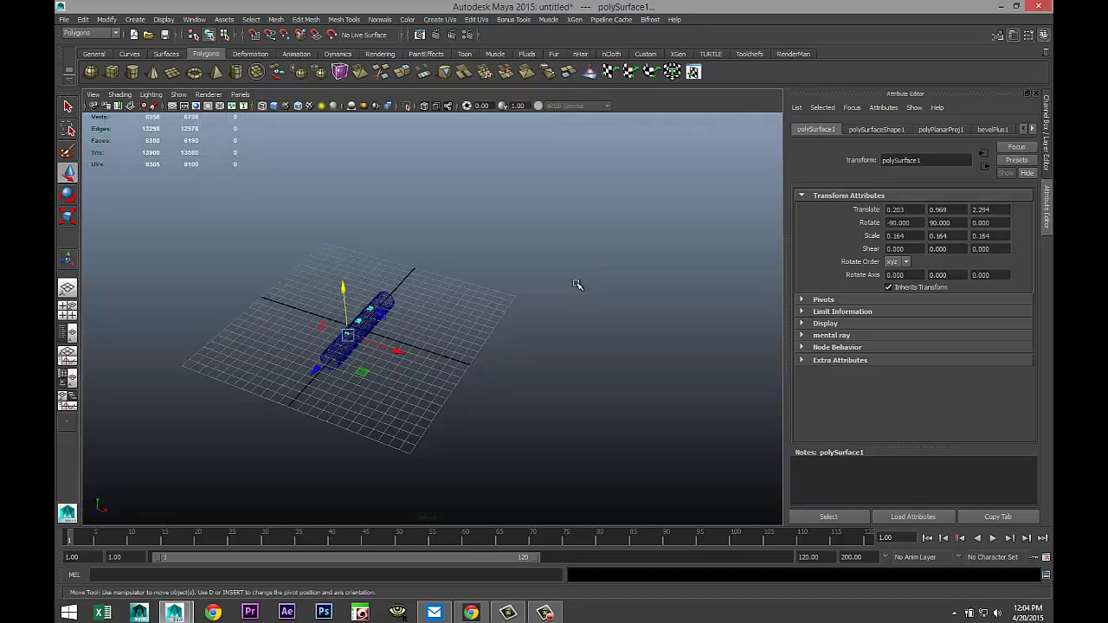
{"action": "key", "text": "f"}
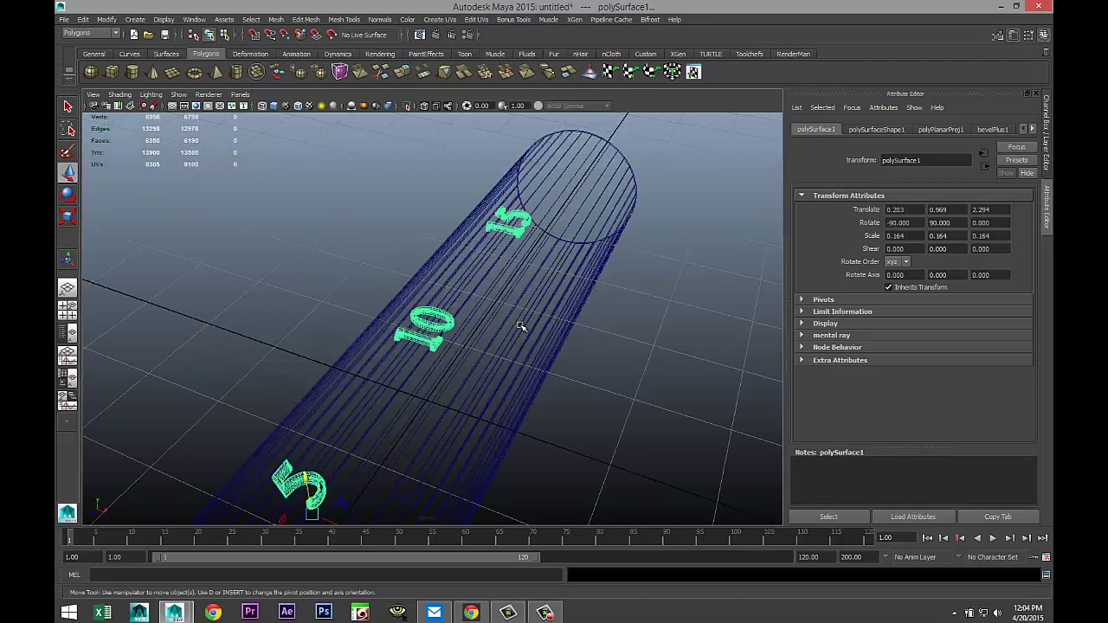
{"action": "key", "text": "5"}
{"action": "mouse_move", "coordinate": [563, 343]}
{"action": "left_mouse_down", "text": "alt"}
{"action": "mouse_move", "coordinate": [574, 361]}
{"action": "mouse_move", "coordinate": [544, 329]}
{"action": "mouse_move", "coordinate": [522, 349]}
{"action": "left_mouse_up", "text": "alt"}
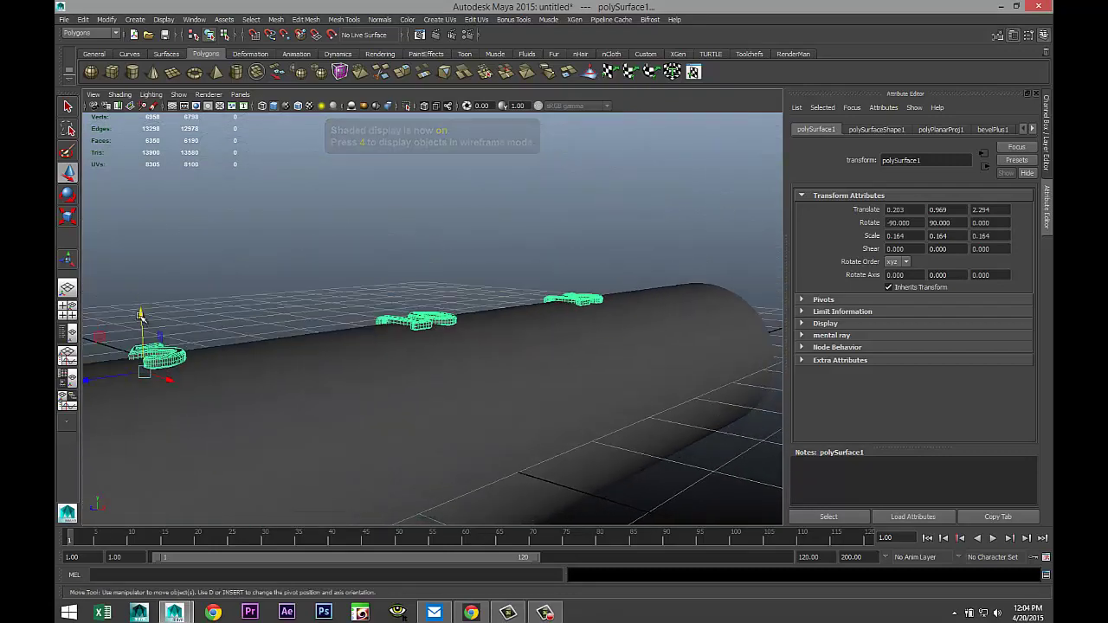
{"action": "left_click_drag", "start_coordinate": [141, 317], "coordinate": [142, 320]}
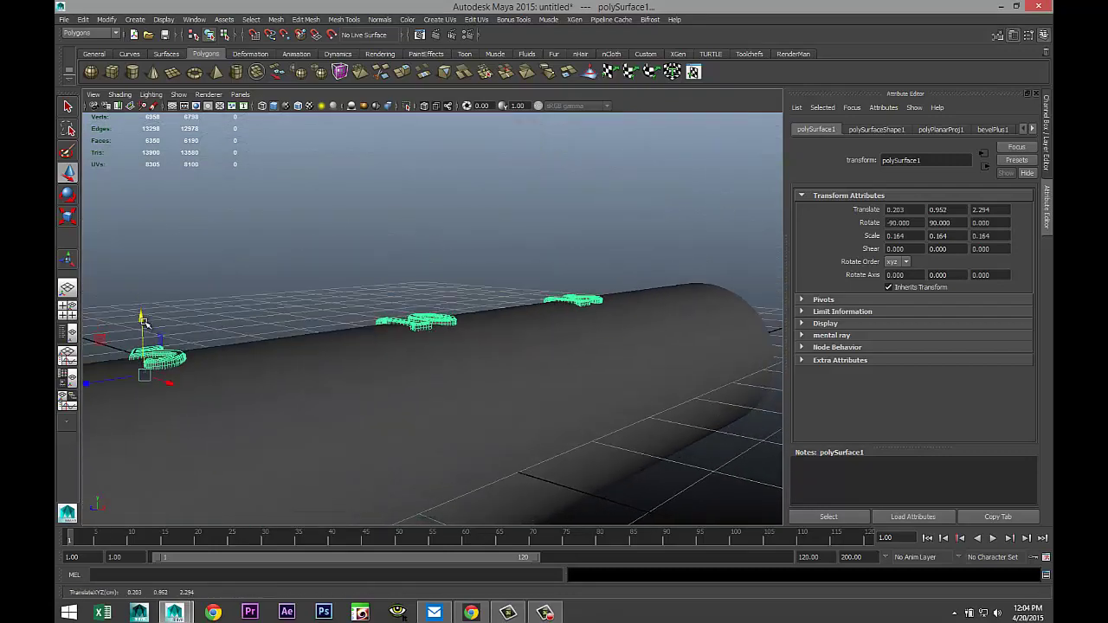
{"action": "left_click_drag", "start_coordinate": [299, 373], "coordinate": [512, 450], "text": "alt"}
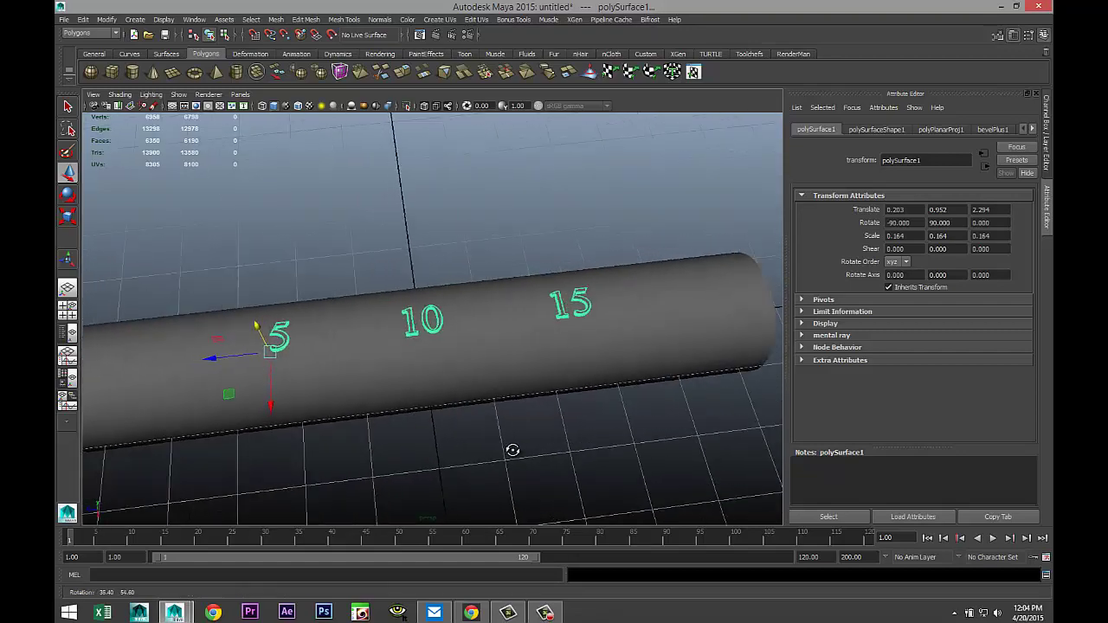
{"action": "right_click_drag", "start_coordinate": [510, 450], "coordinate": [542, 445], "text": "alt"}
{"action": "scroll", "coordinate": [542, 447], "scroll_direction": "down", "scroll_amount": 5}
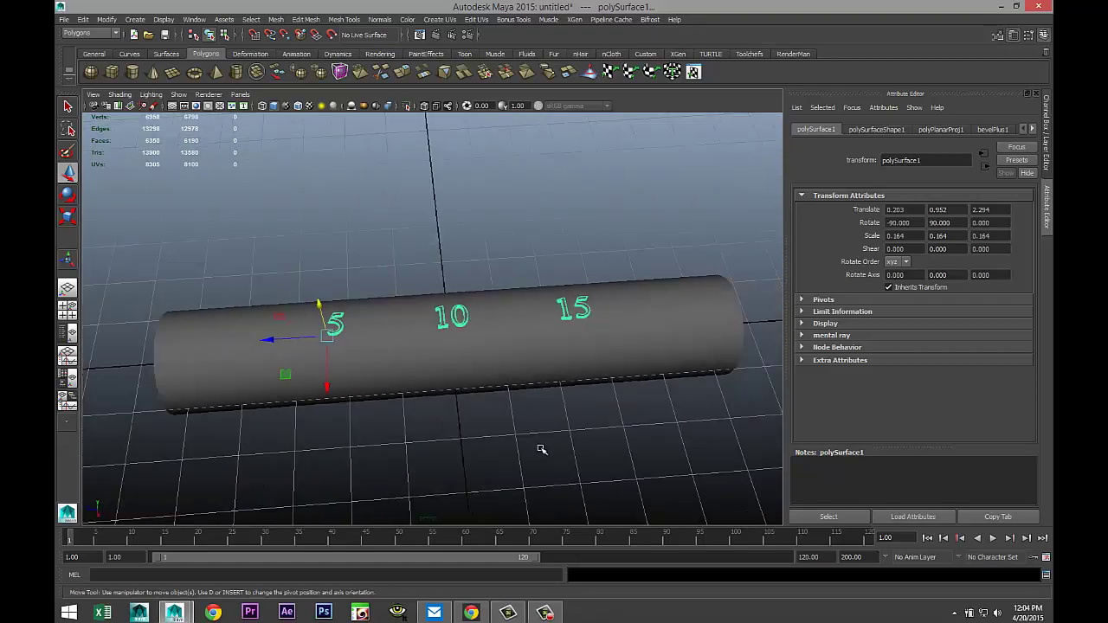
Duplicate the pipe and enlarge the copy uniformly to about 1.047 in X and Z and 11.309 in Y
{"action": "scroll", "coordinate": [549, 438], "scroll_direction": "up", "scroll_amount": 5}
{"action": "left_click", "coordinate": [690, 345]}
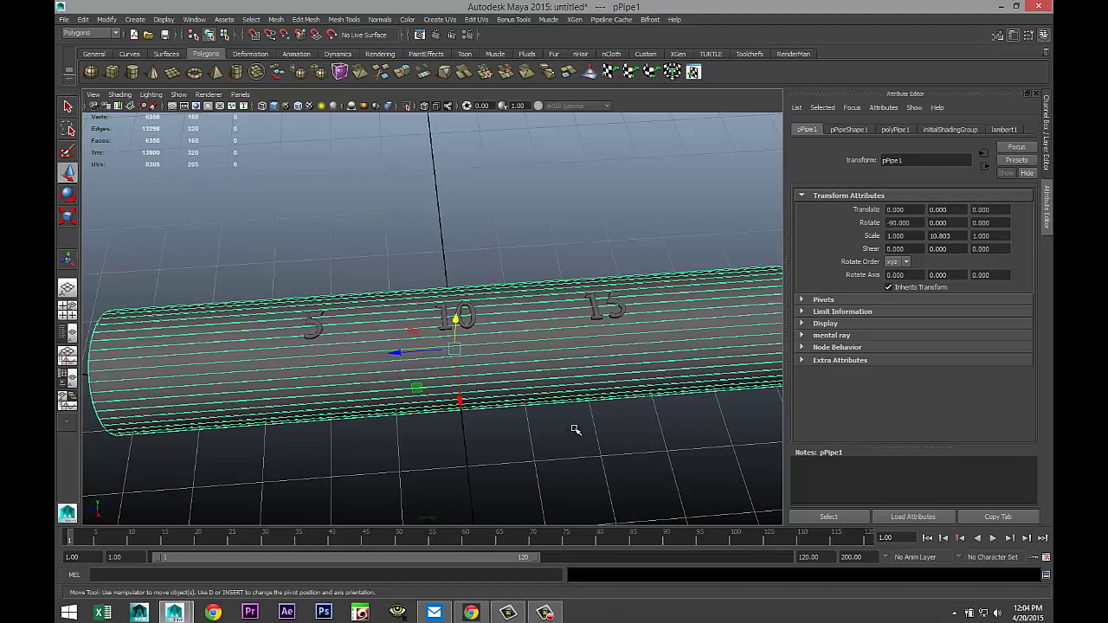
{"action": "key", "text": "ctrl+d"}
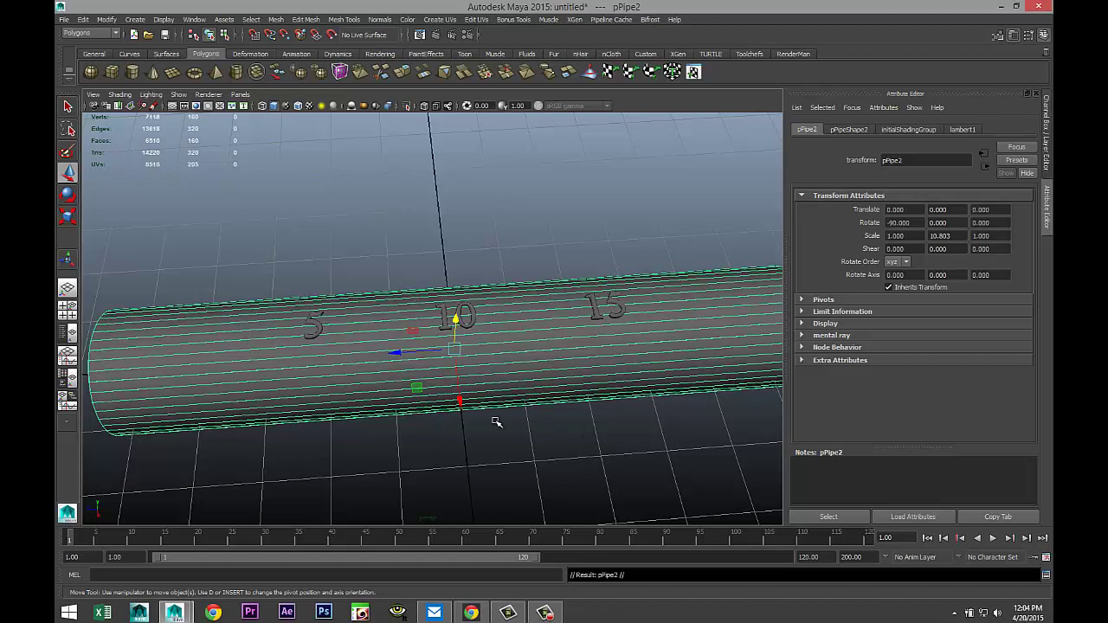
{"action": "key", "text": "r"}
{"action": "left_click_drag", "start_coordinate": [455, 350], "coordinate": [473, 354]}
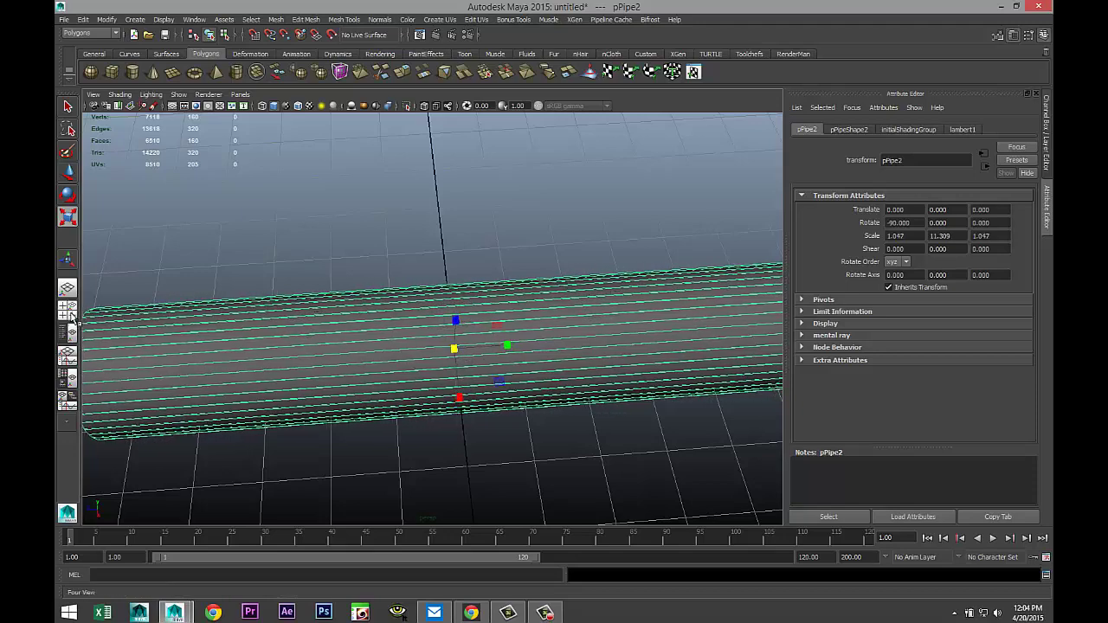
In the front view, shrink the pipe copy uniformly to about 1.032 in X and Z and 11.149 in Y
{"action": "left_click", "coordinate": [69, 311]}
{"action": "key", "text": "space"}
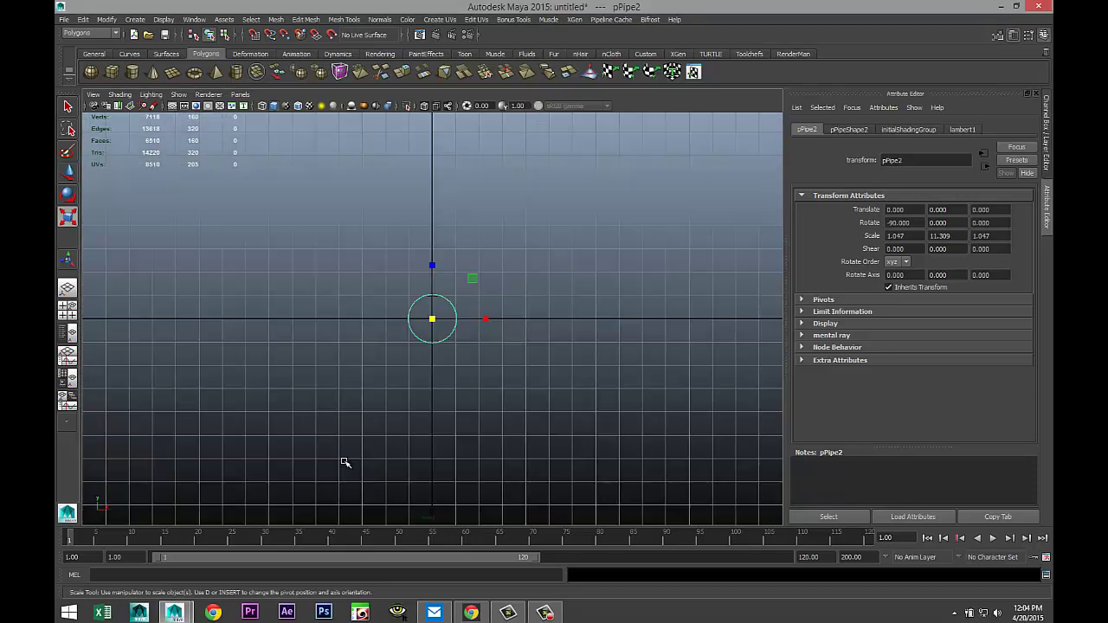
{"action": "key", "text": "f"}
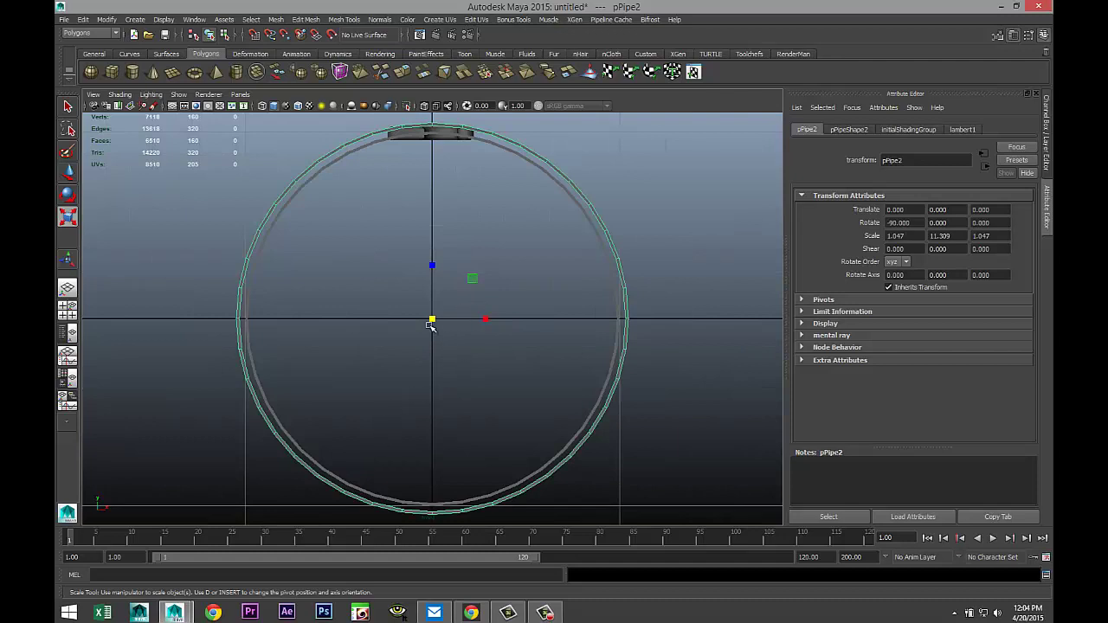
{"action": "mouse_move", "coordinate": [433, 320]}
{"action": "left_mouse_down"}
{"action": "mouse_move", "coordinate": [410, 322]}
{"action": "mouse_move", "coordinate": [421, 322]}
{"action": "left_mouse_up"}
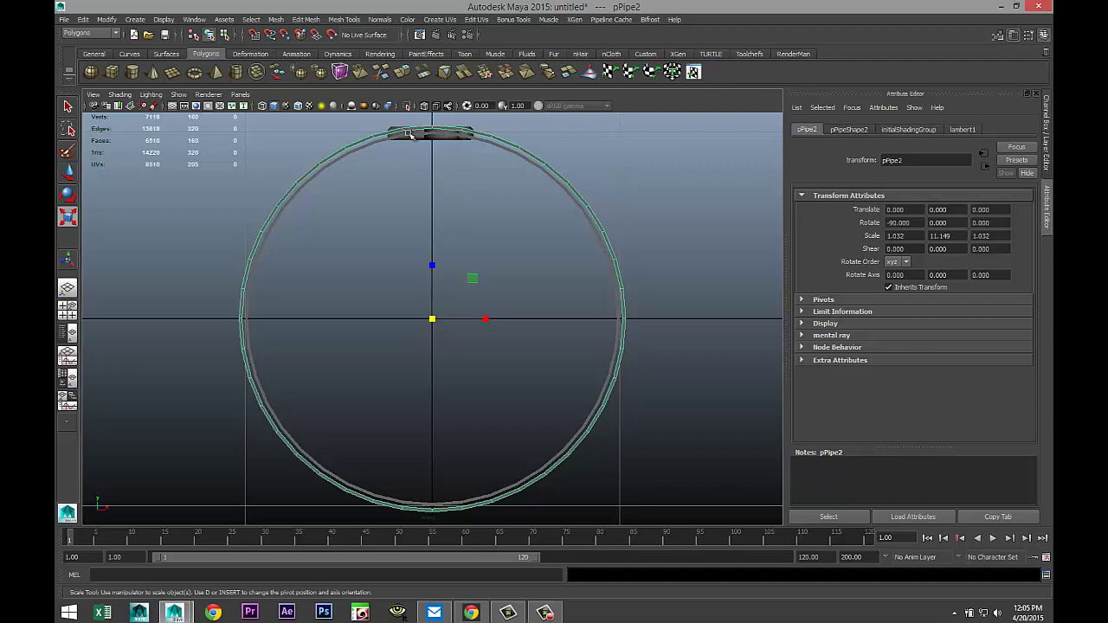
Create a polygon cylinder in the perspective view and move it out beside the pipe to about X 2.835
{"action": "left_click", "coordinate": [68, 318]}
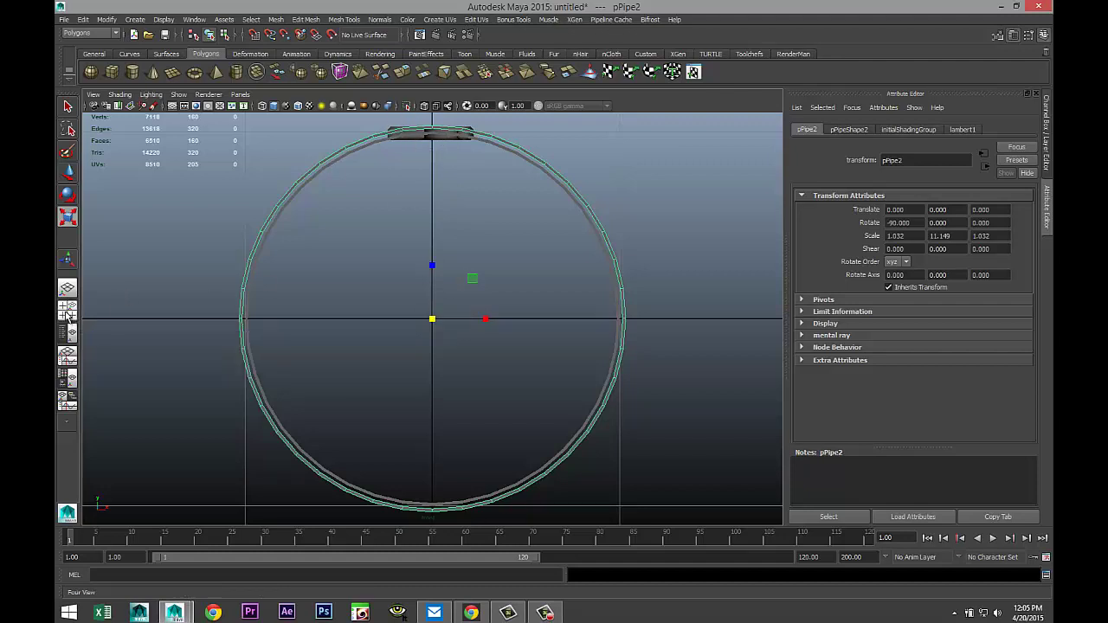
{"action": "key", "text": "space"}
{"action": "left_click_drag", "start_coordinate": [488, 335], "coordinate": [322, 367], "text": "alt"}
{"action": "scroll", "coordinate": [325, 367], "scroll_direction": "down", "scroll_amount": 3}
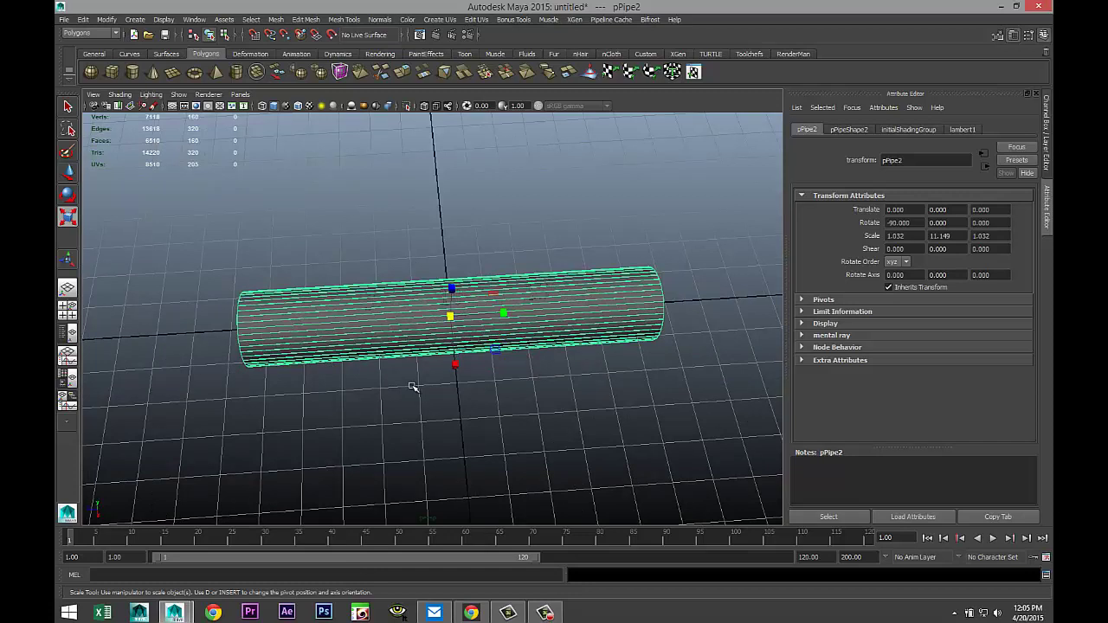
{"action": "left_click", "coordinate": [130, 75]}
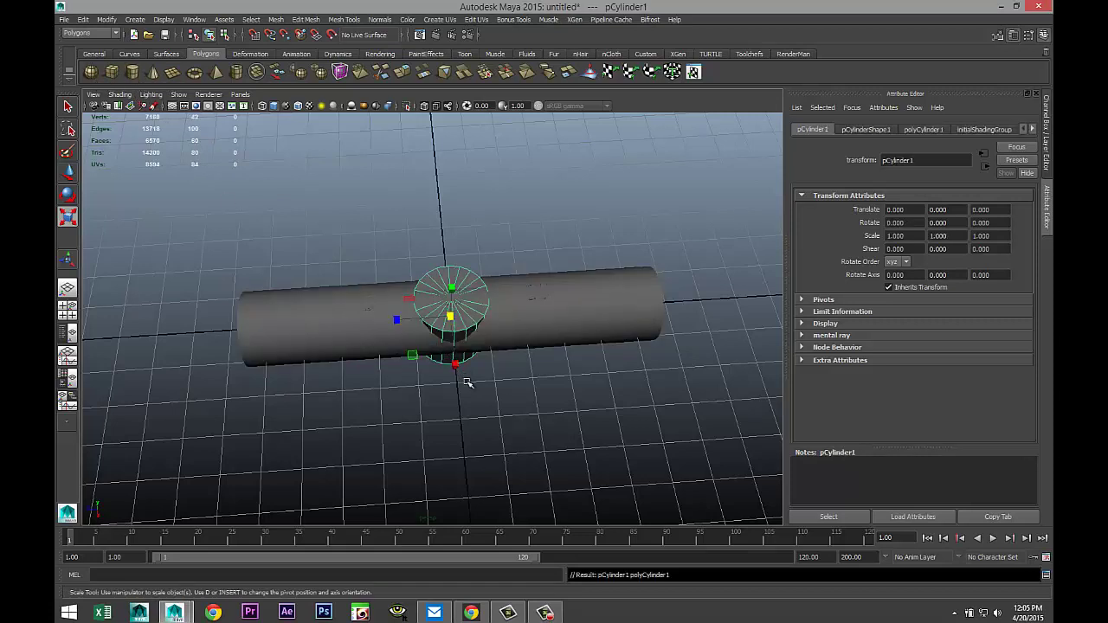
{"action": "key", "text": "w"}
{"action": "left_click_drag", "start_coordinate": [462, 378], "coordinate": [481, 478]}
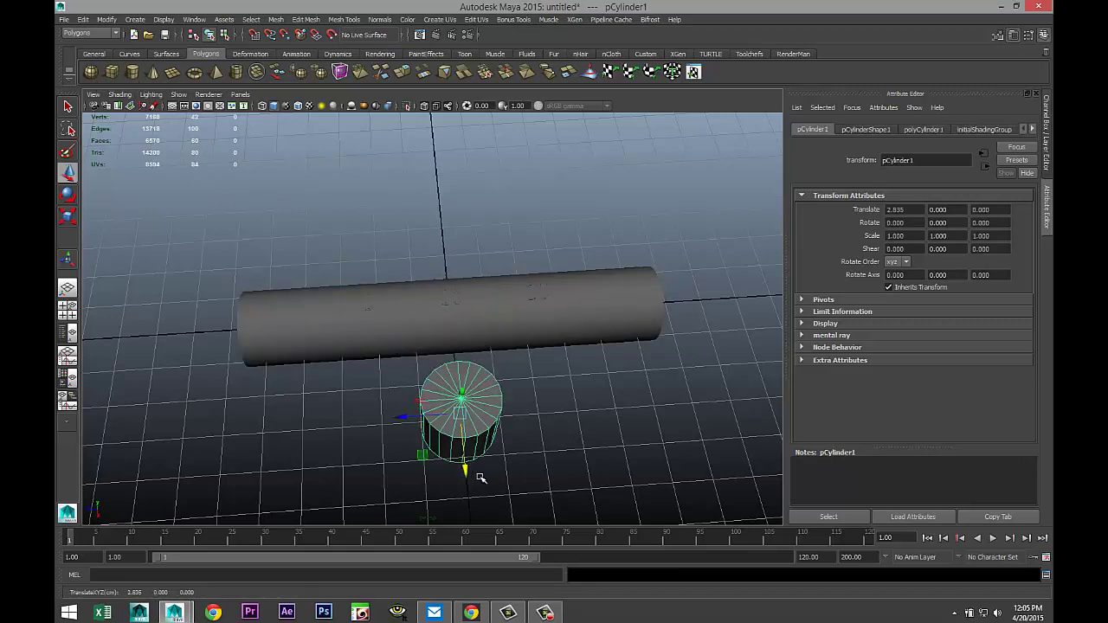
Rotate the cylinder to -90 degrees in X
{"action": "key", "text": "e"}
{"action": "left_click_drag", "start_coordinate": [428, 404], "coordinate": [500, 400]}
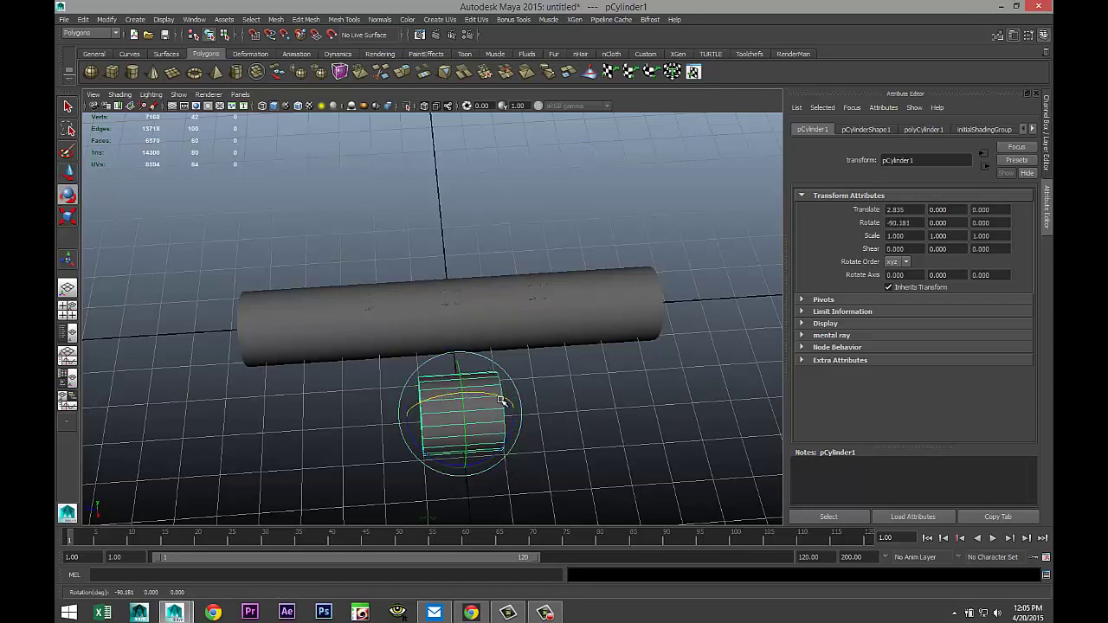
{"action": "double_click", "coordinate": [900, 222]}
{"action": "type", "text": "-"}
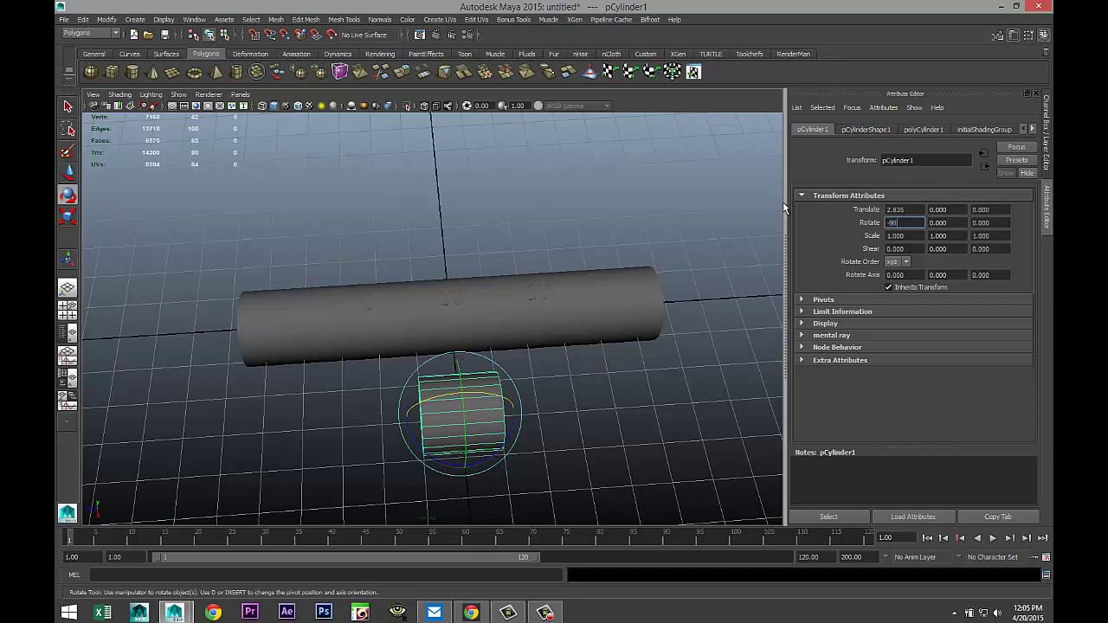
{"action": "type", "text": "90"}
{"action": "key", "text": "Return"}
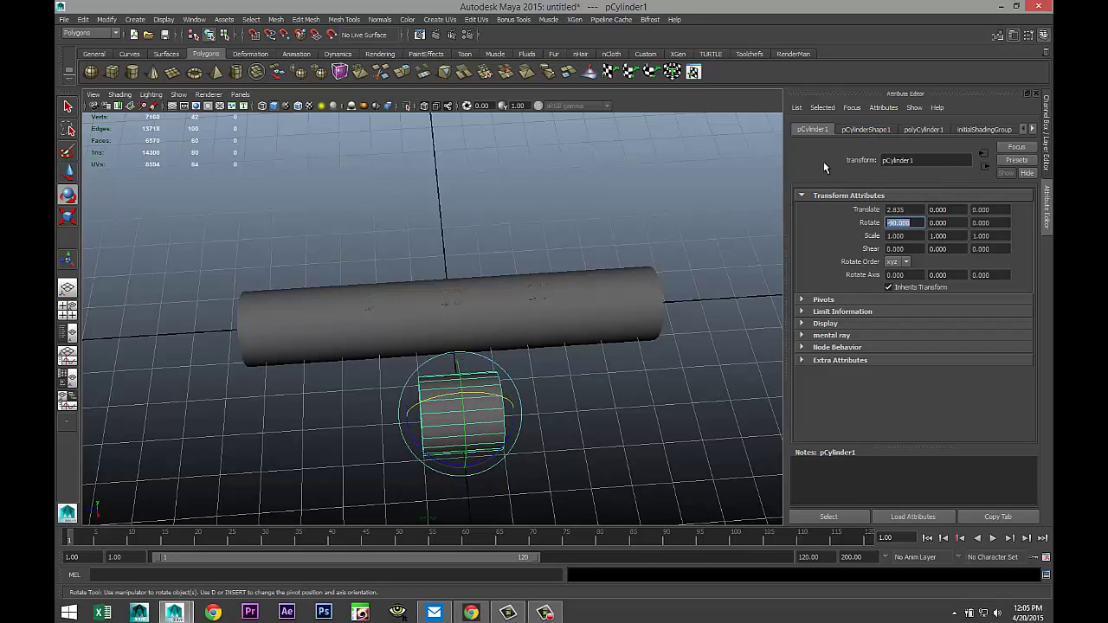
Set the cylinder's axis subdivisions to 40
{"action": "left_click", "coordinate": [925, 130]}
{"action": "left_click", "coordinate": [908, 242]}
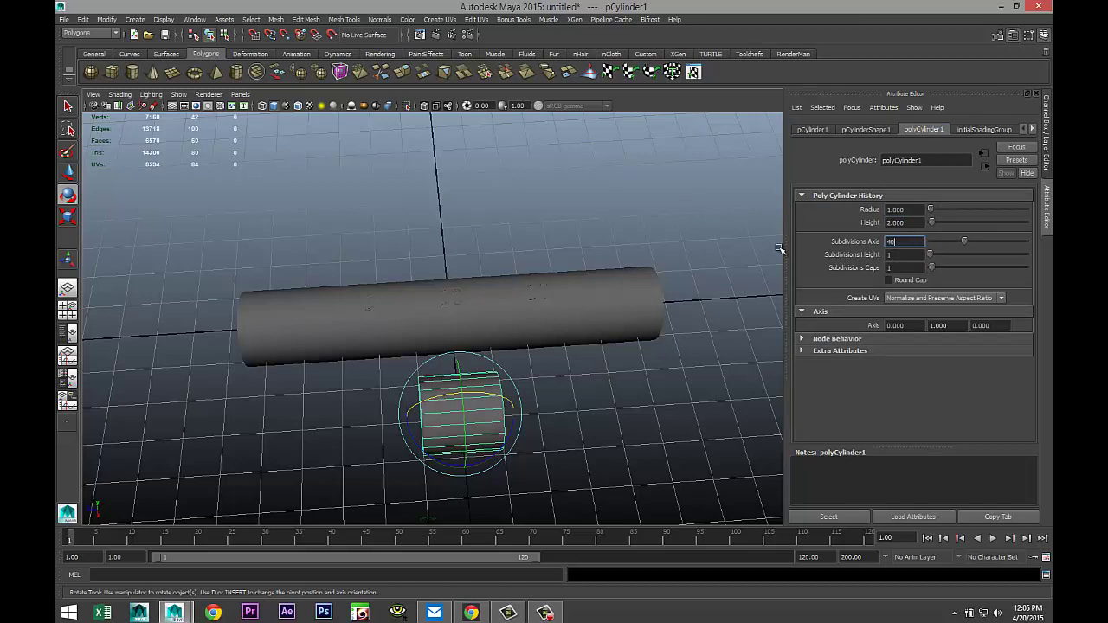
{"action": "type", "text": "40"}
{"action": "key", "text": "Return"}
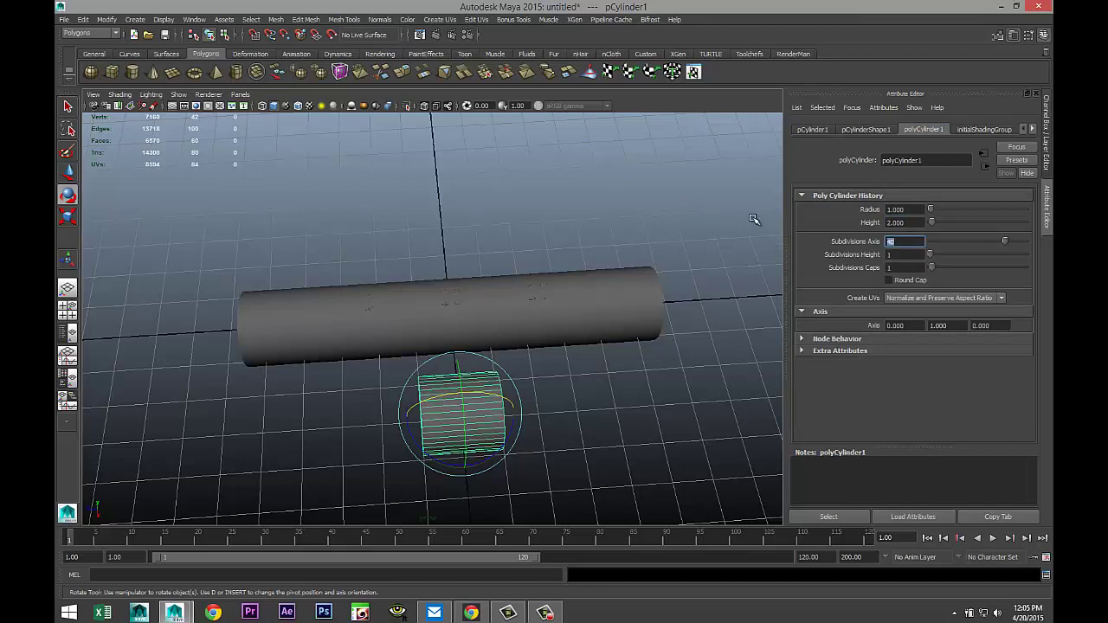
Rotate the cylinder to -180 degrees in X so that it stands upright
{"action": "left_click_drag", "start_coordinate": [626, 403], "coordinate": [515, 362], "text": "alt"}
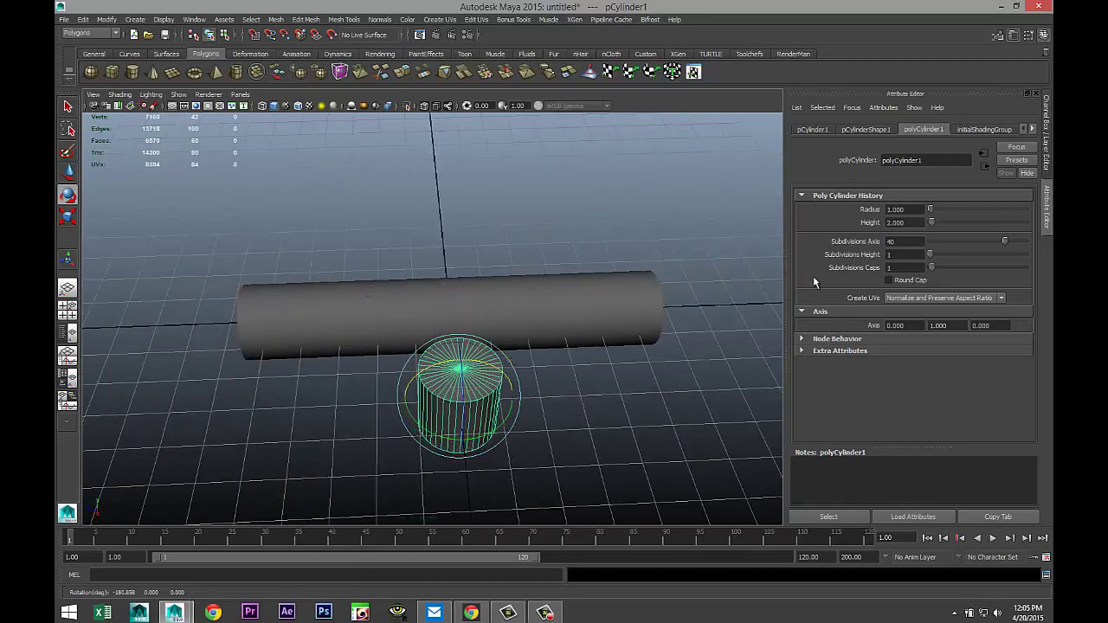
{"action": "left_click", "coordinate": [853, 127]}
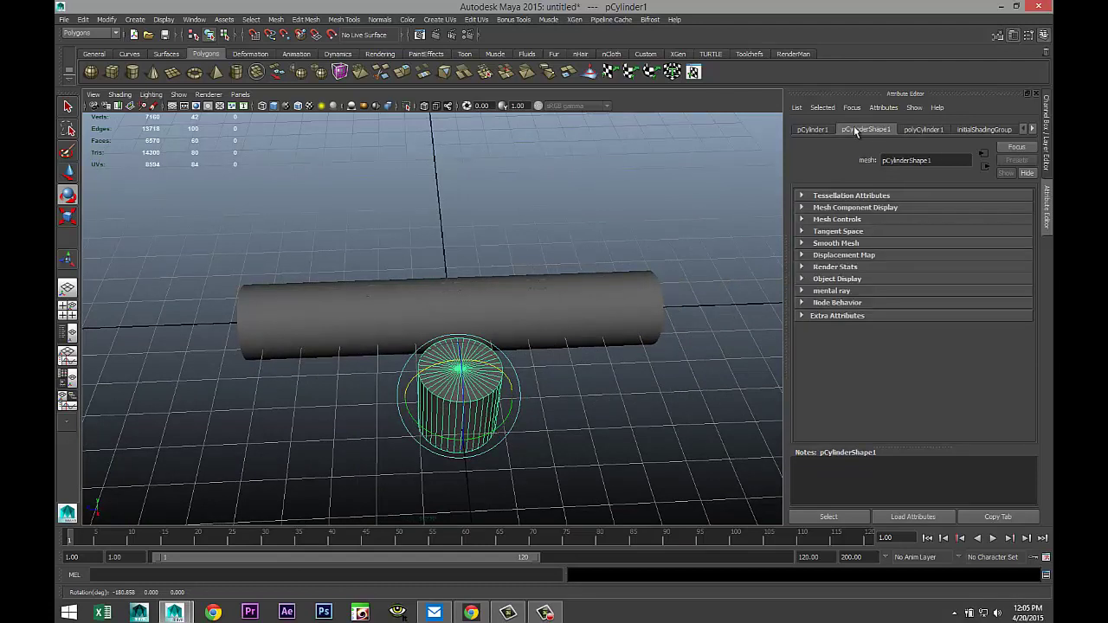
{"action": "left_click", "coordinate": [807, 132]}
{"action": "double_click", "coordinate": [900, 222]}
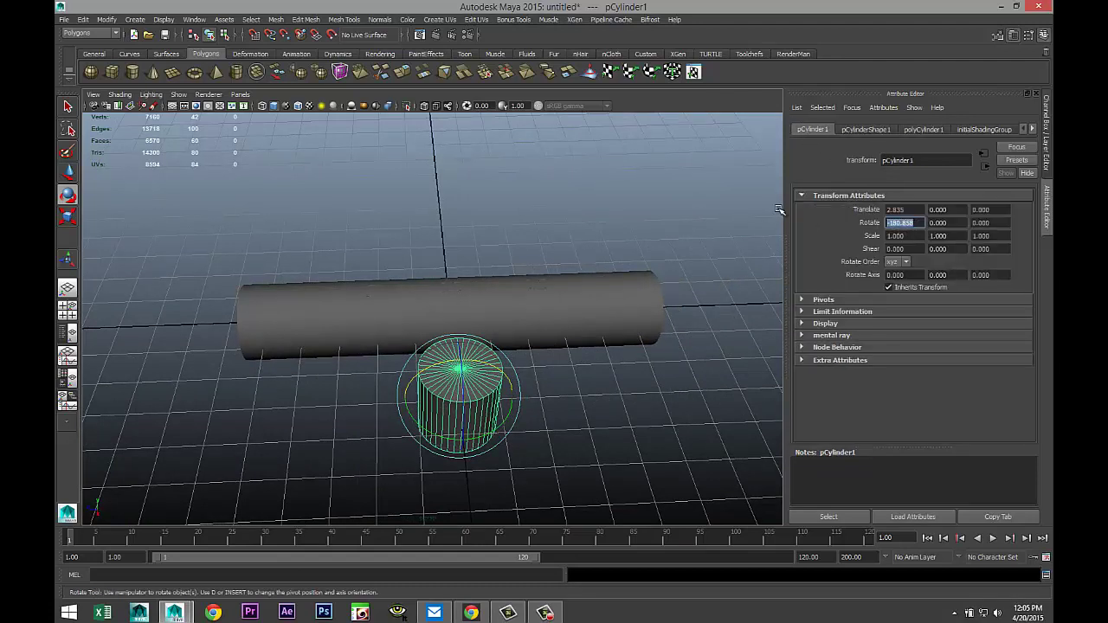
{"action": "key", "text": "Return"}
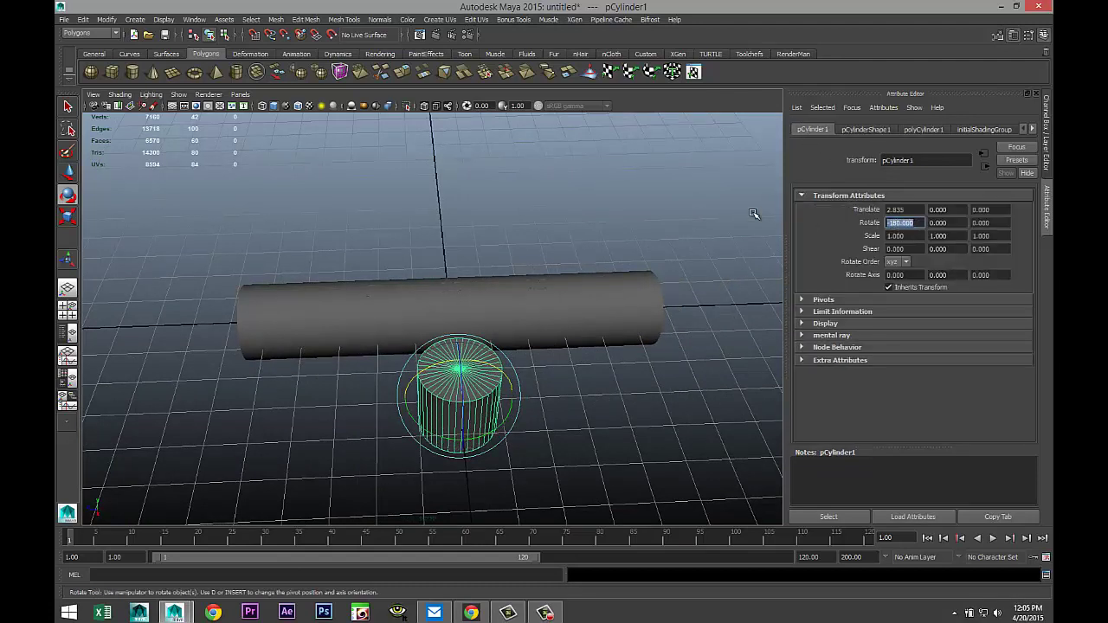
In the top view, select the faces of the cylinder's lower half and move them to about Z 6.798 to stretch it into an elongated rounded shape
{"action": "left_click", "coordinate": [69, 314]}
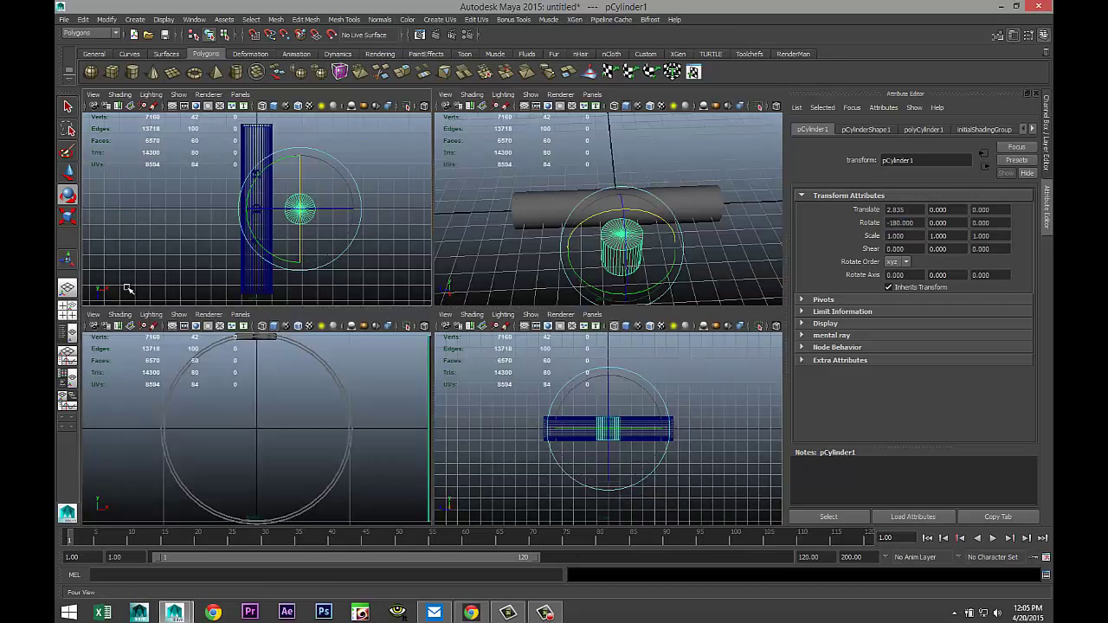
{"action": "key", "text": "space"}
{"action": "key", "text": "f"}
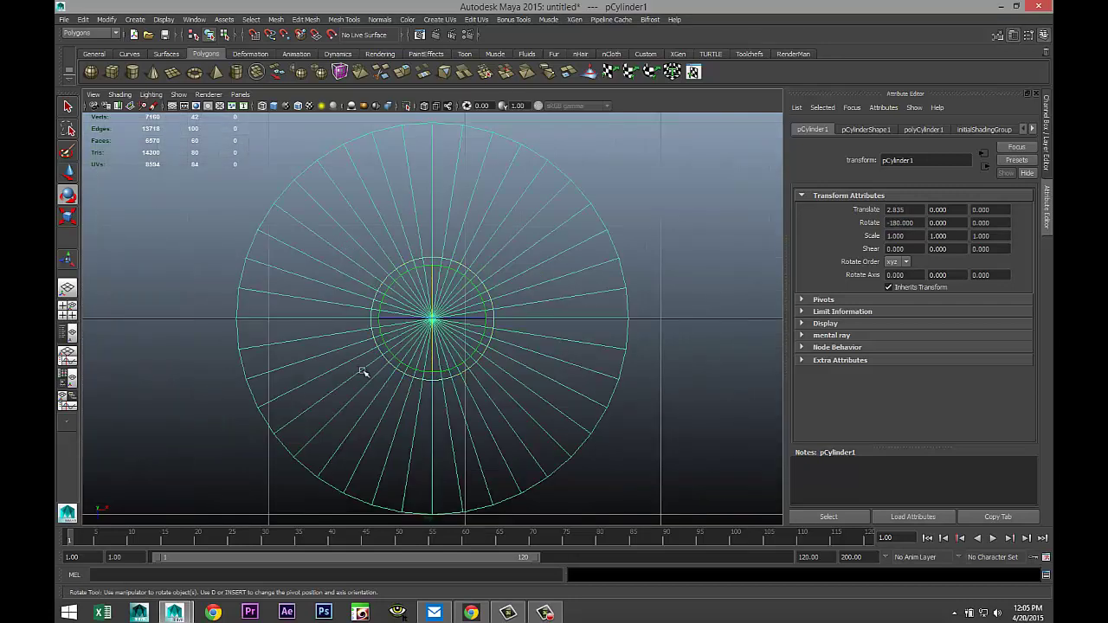
{"action": "right_click_drag", "start_coordinate": [582, 330], "coordinate": [589, 371]}
{"action": "scroll", "coordinate": [534, 385], "scroll_direction": "down", "scroll_amount": 5}
{"action": "scroll", "coordinate": [529, 387], "scroll_direction": "up", "scroll_amount": 4}
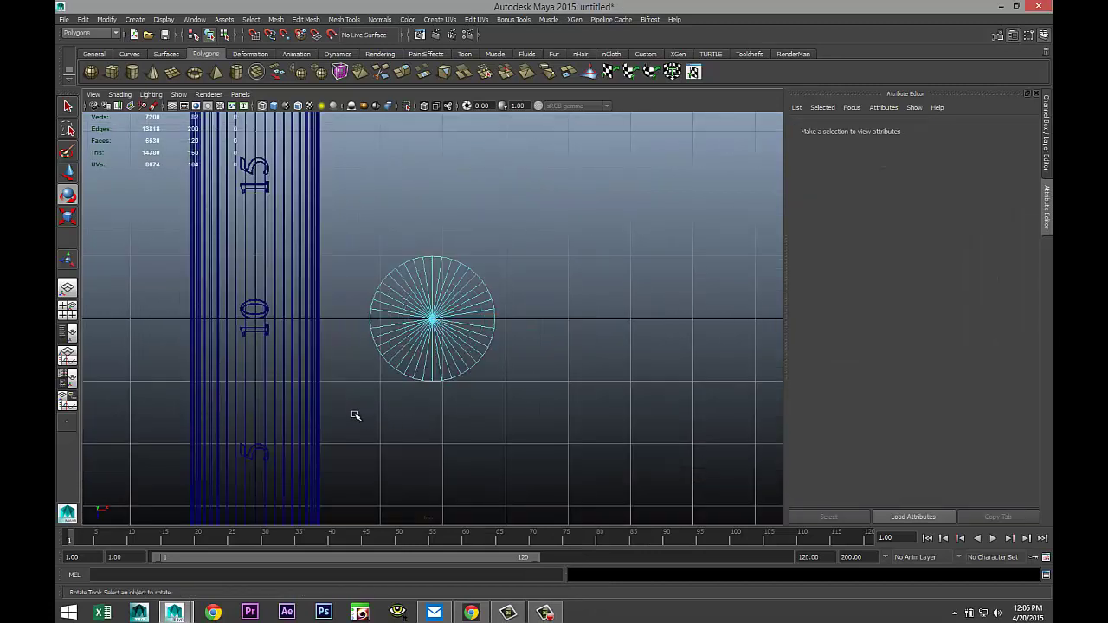
{"action": "left_click_drag", "start_coordinate": [355, 416], "coordinate": [537, 322]}
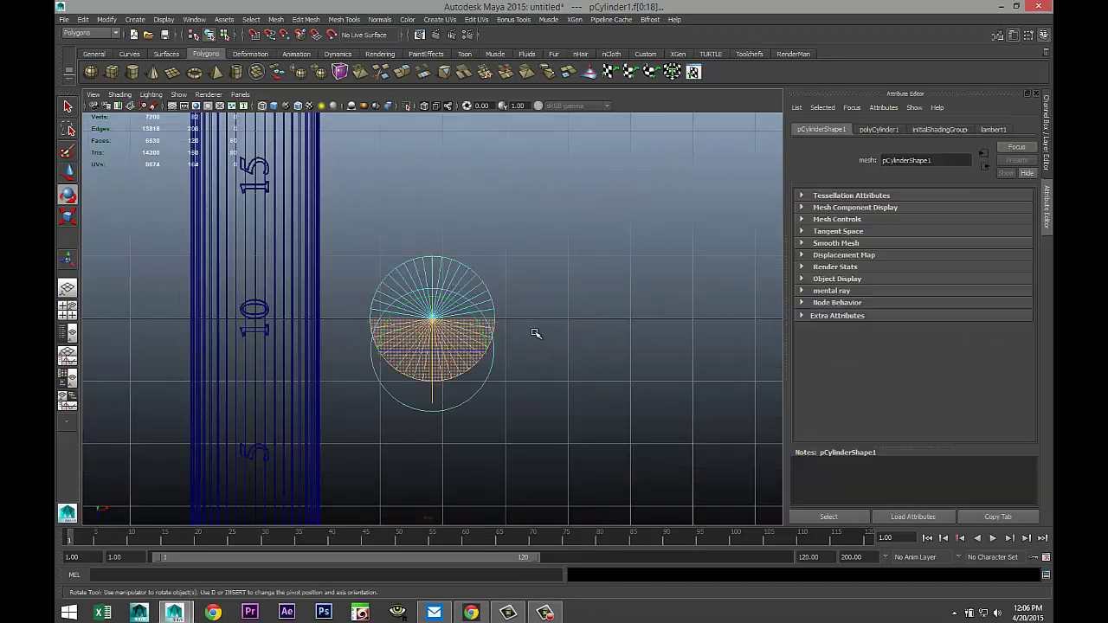
{"action": "scroll", "coordinate": [536, 333], "scroll_direction": "down", "scroll_amount": 4}
{"action": "key", "text": "w"}
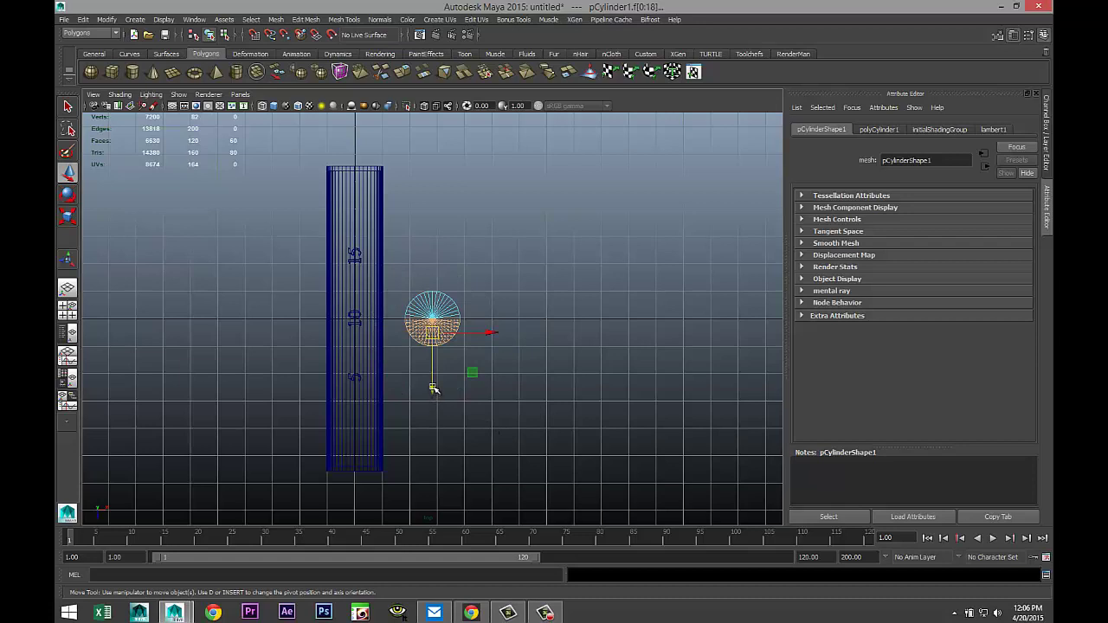
{"action": "left_click_drag", "start_coordinate": [434, 389], "coordinate": [437, 559]}
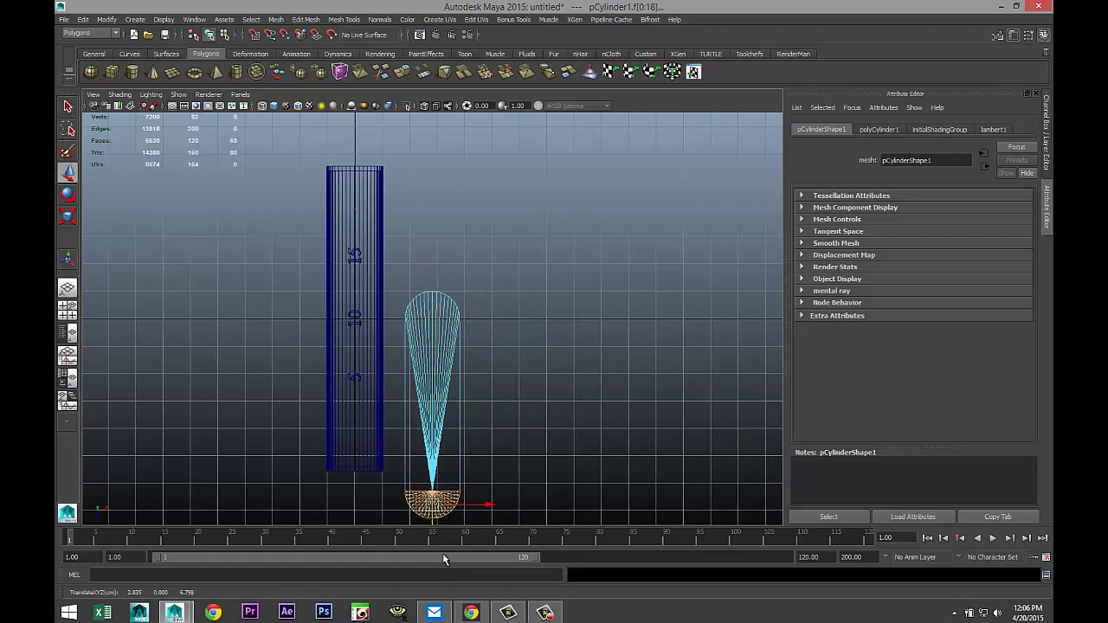
{"action": "right_click_drag", "start_coordinate": [432, 308], "coordinate": [464, 303]}
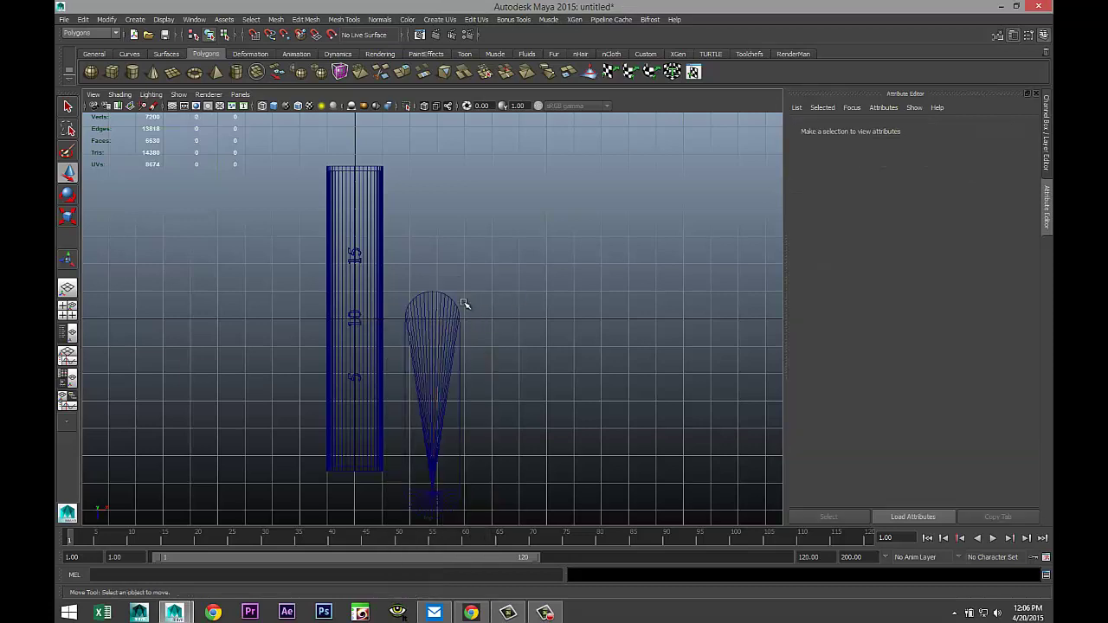
Move the elongated rounded shape over the pipes, snapping it to X 0 with Z at about -2.910
{"action": "left_click", "coordinate": [446, 324]}
{"action": "left_click_drag", "start_coordinate": [433, 381], "coordinate": [433, 300]}
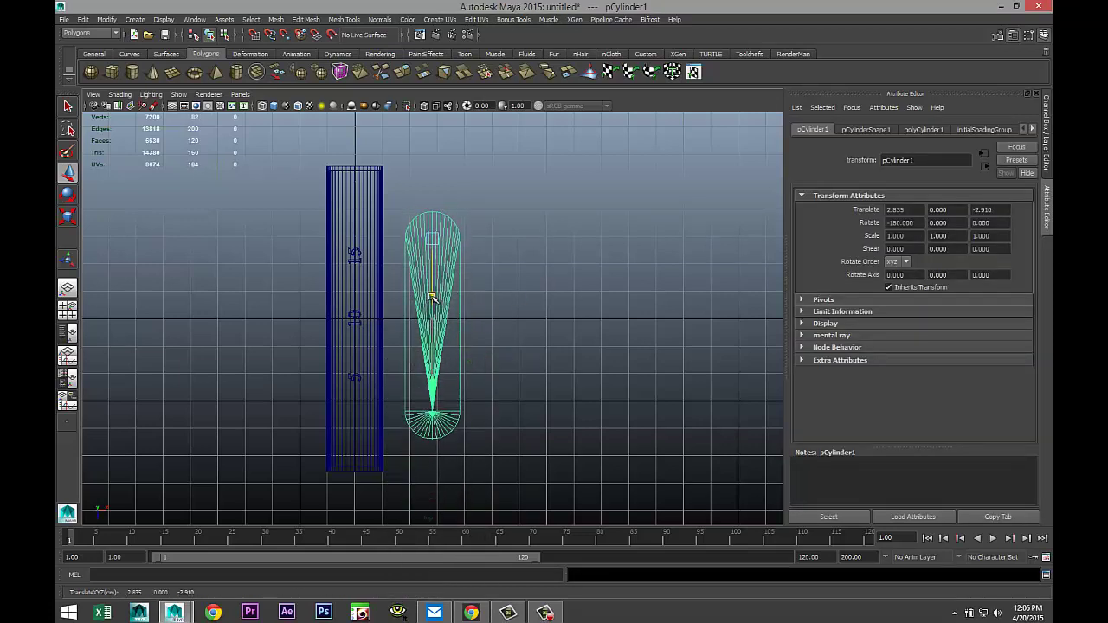
{"action": "left_click_drag", "start_coordinate": [490, 239], "coordinate": [413, 243]}
{"action": "key", "text": "f"}
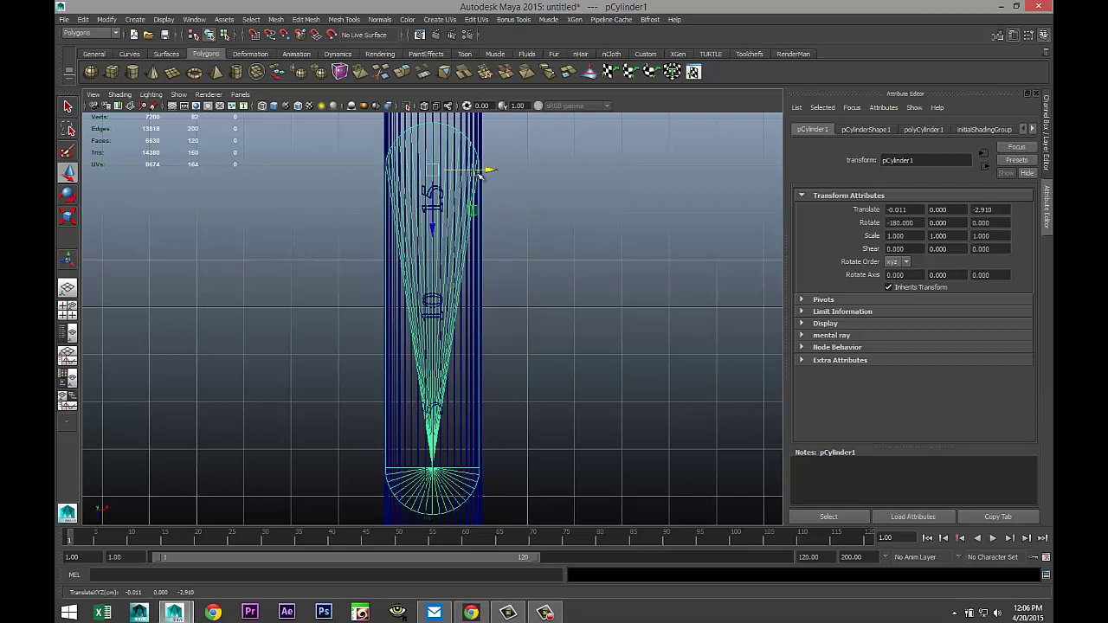
{"action": "left_click_drag", "start_coordinate": [488, 170], "coordinate": [441, 170]}
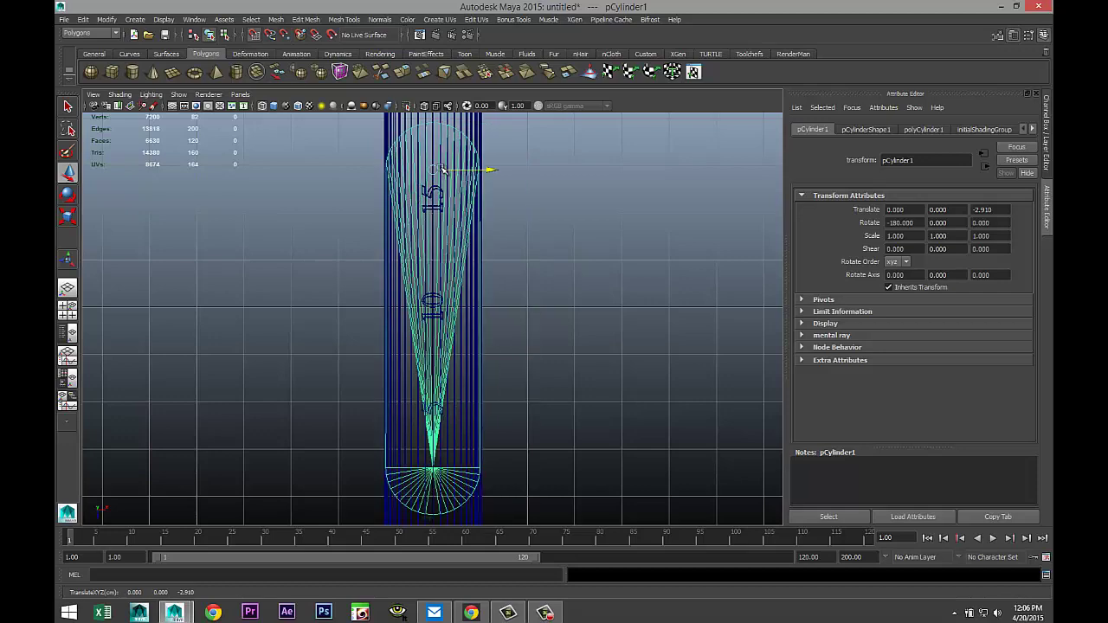
{"action": "key", "text": "x"}
{"action": "scroll", "coordinate": [489, 293], "scroll_direction": "down", "scroll_amount": 4}
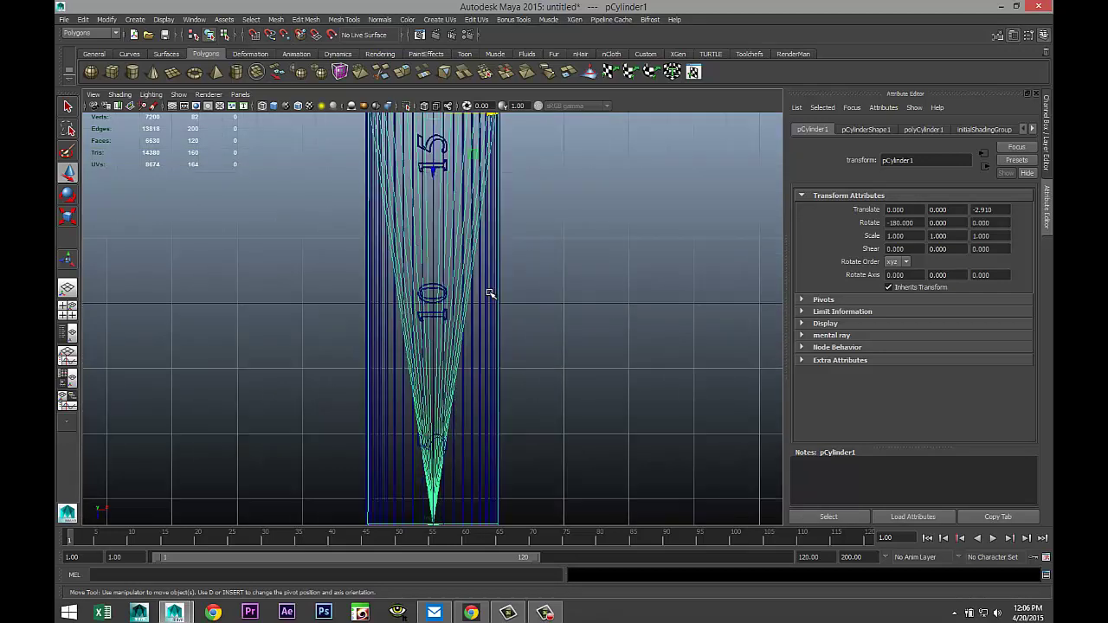
Scale the elongated shape uniformly to about 0.929 and stretch it in Y to about 2.510, past the pipe wall
{"action": "scroll", "coordinate": [491, 298], "scroll_direction": "up", "scroll_amount": 3}
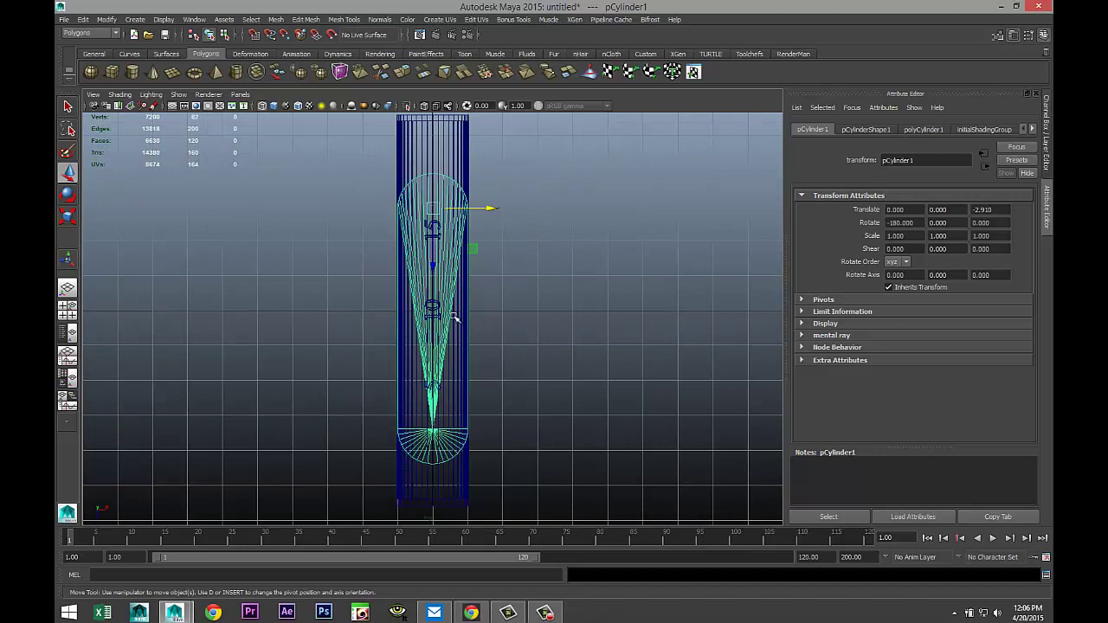
{"action": "key", "text": "r"}
{"action": "mouse_move", "coordinate": [435, 209]}
{"action": "left_mouse_down"}
{"action": "mouse_move", "coordinate": [445, 209]}
{"action": "mouse_move", "coordinate": [415, 210]}
{"action": "left_mouse_up"}
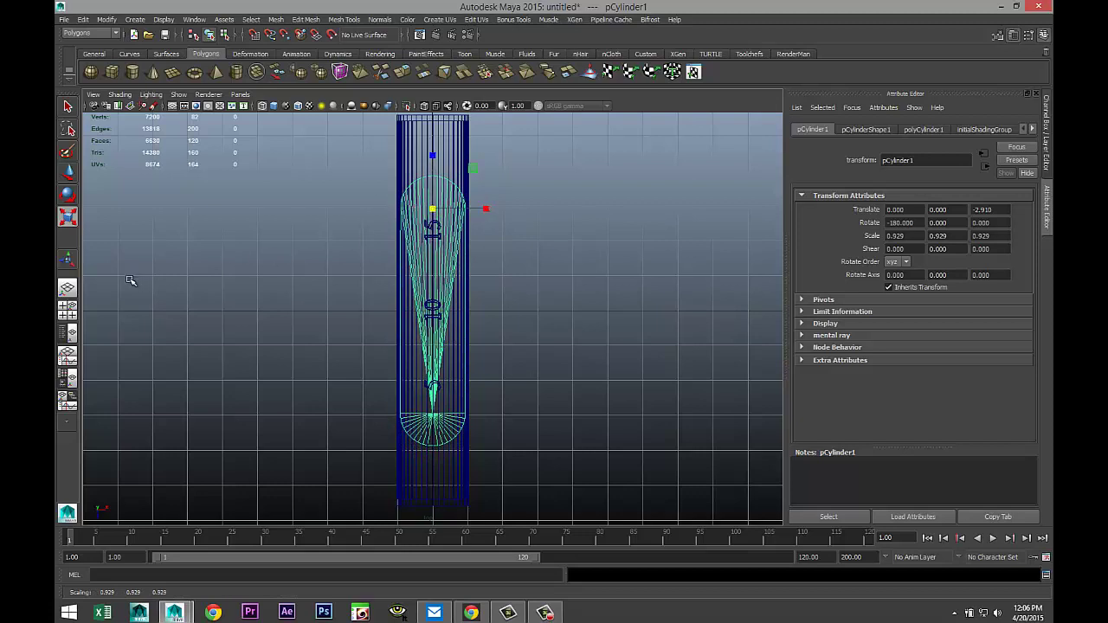
{"action": "left_click", "coordinate": [70, 313]}
{"action": "key", "text": "space"}
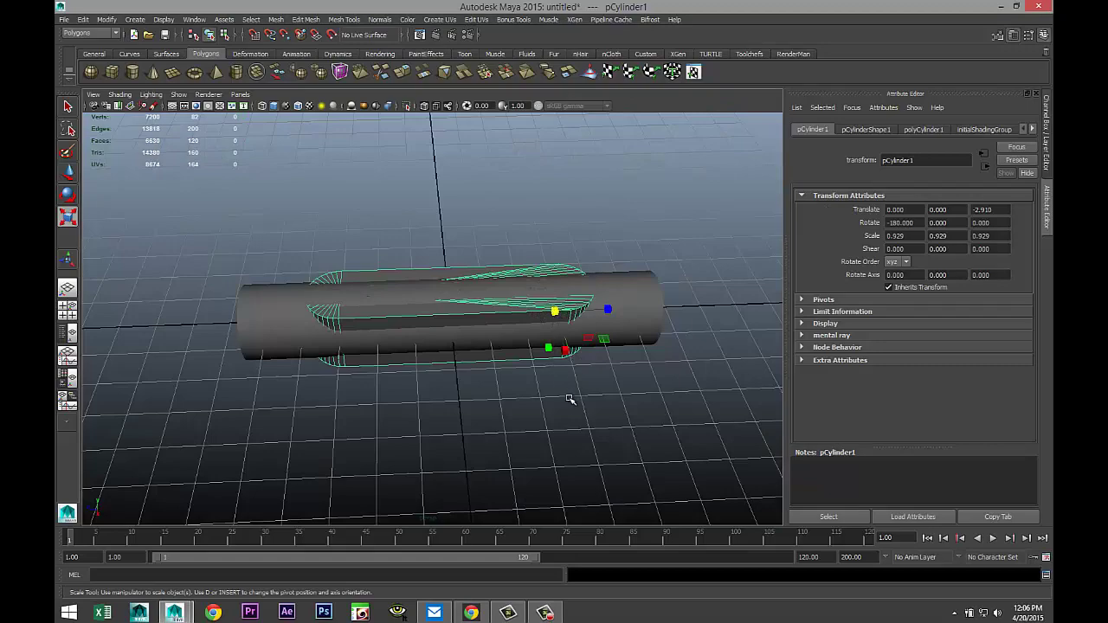
{"action": "left_click_drag", "start_coordinate": [583, 416], "coordinate": [559, 230], "text": "alt"}
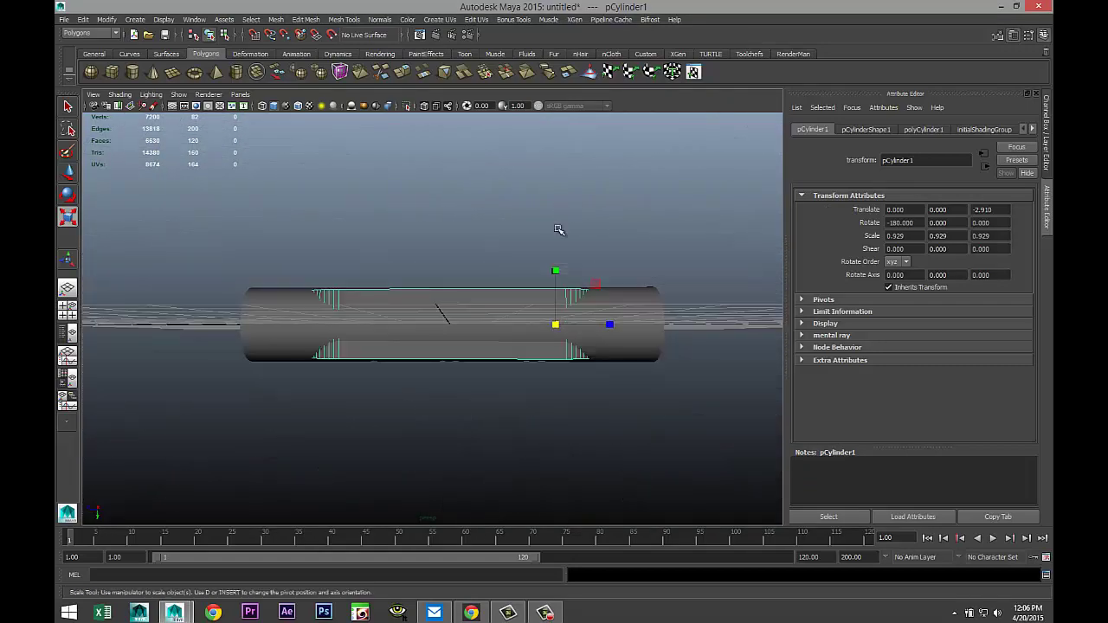
{"action": "left_click_drag", "start_coordinate": [557, 273], "coordinate": [567, 180]}
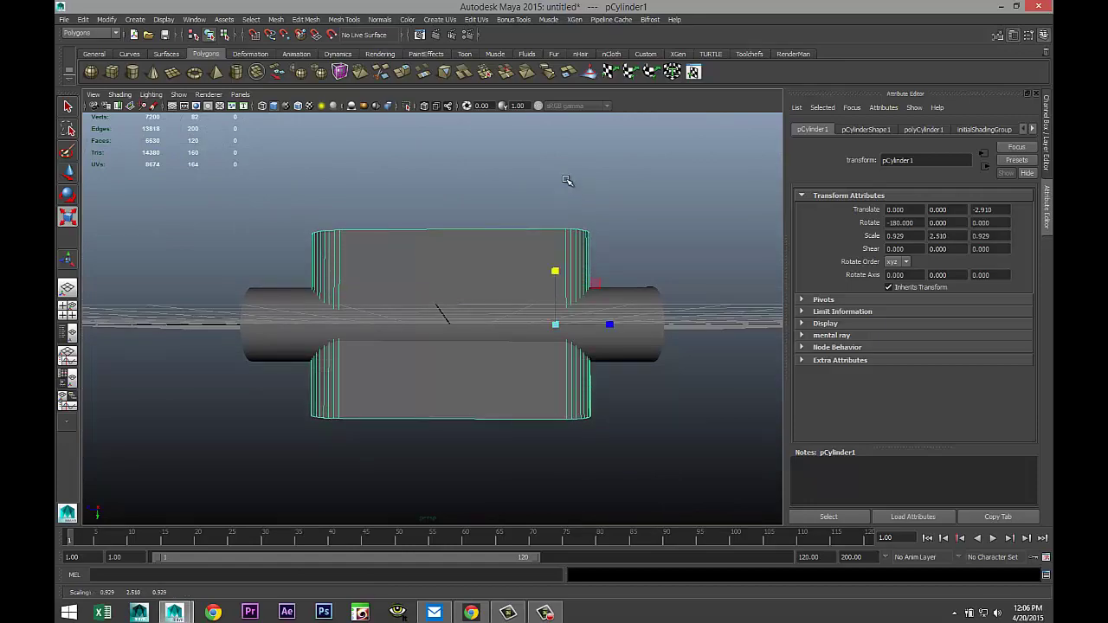
Narrow the elongated shape across the pipe to an X scale of about 0.736
{"action": "left_click_drag", "start_coordinate": [445, 308], "coordinate": [512, 332], "text": "alt"}
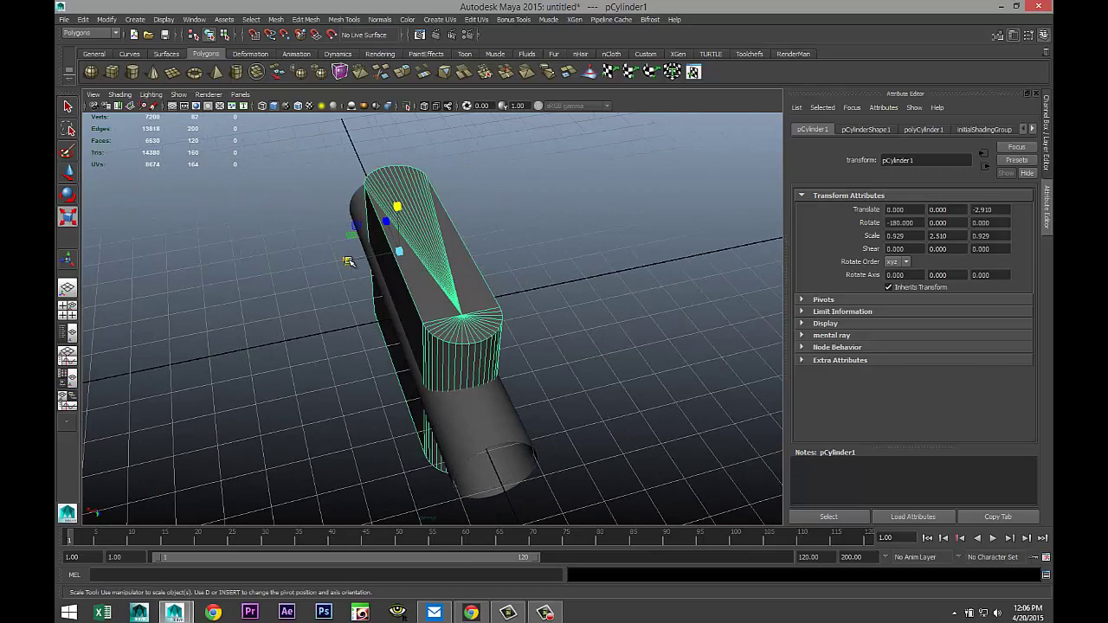
{"action": "left_click_drag", "start_coordinate": [347, 260], "coordinate": [357, 261]}
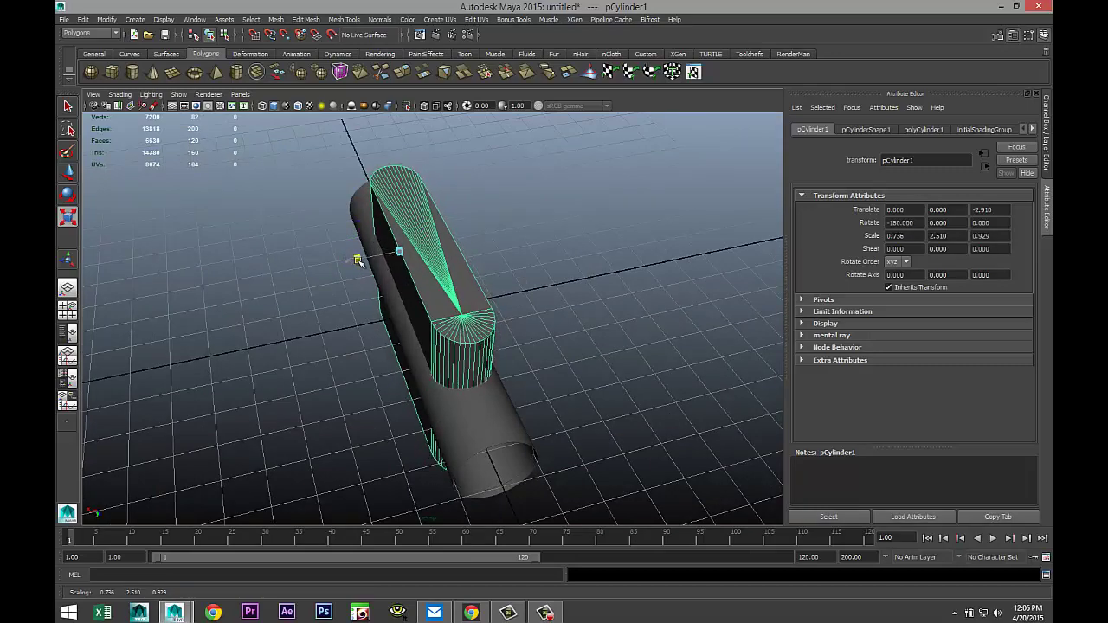
{"action": "left_click_drag", "start_coordinate": [522, 326], "coordinate": [412, 336], "text": "alt"}
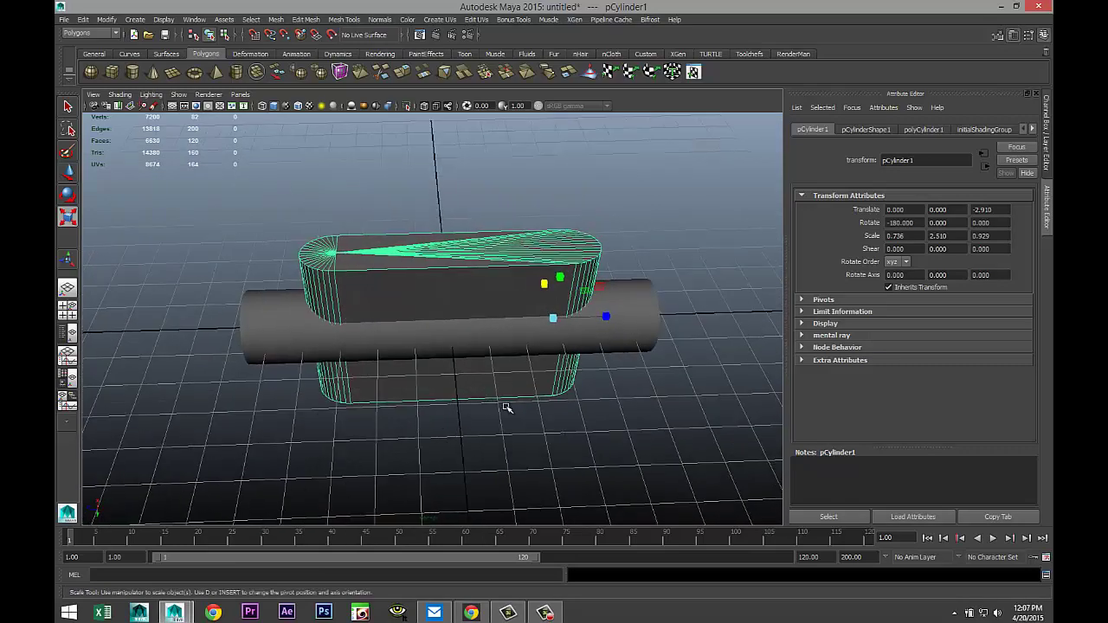
Select the outer pipe together with the elongated shape and slide both along Z by about -11.034, away from the numbered pipe
{"action": "left_click_drag", "start_coordinate": [507, 407], "coordinate": [386, 394], "text": "alt"}
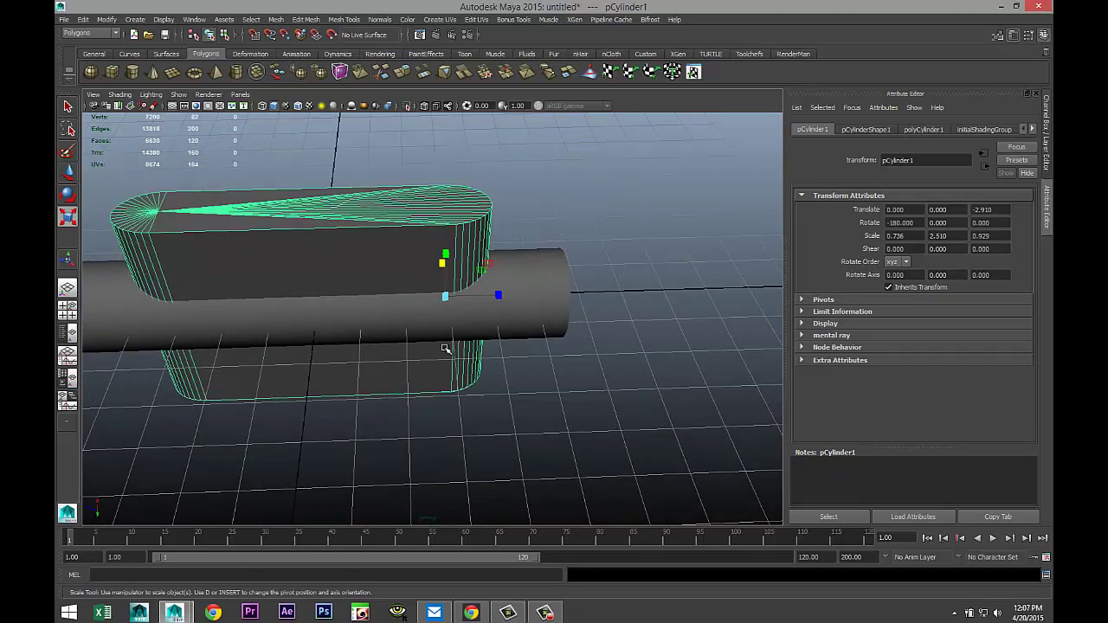
{"action": "left_click", "coordinate": [567, 274]}
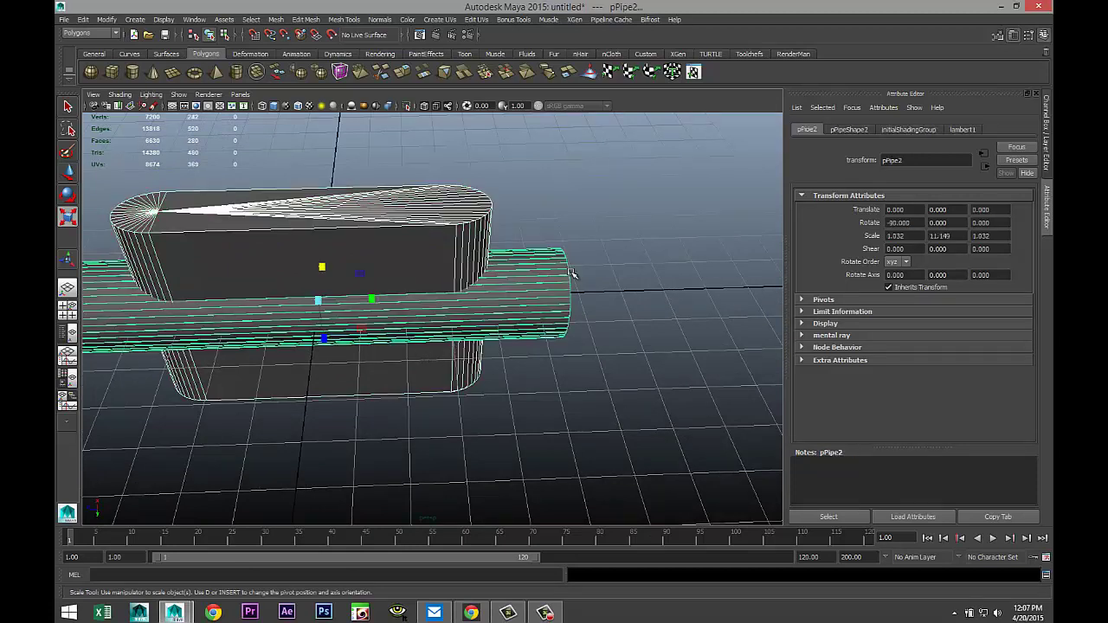
{"action": "key", "text": "w"}
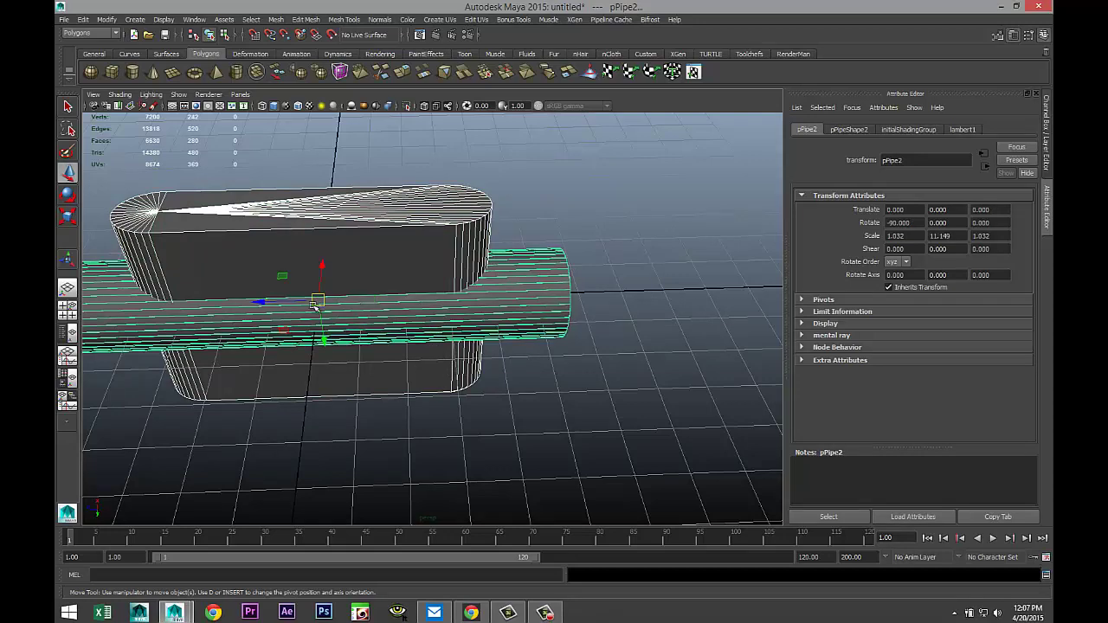
{"action": "left_click", "coordinate": [265, 302]}
{"action": "middle_click_drag", "start_coordinate": [265, 303], "coordinate": [524, 308], "text": "alt"}
{"action": "left_click_drag", "start_coordinate": [525, 307], "coordinate": [693, 333]}
{"action": "left_click_drag", "start_coordinate": [468, 377], "coordinate": [445, 384], "text": "alt"}
{"action": "left_click_drag", "start_coordinate": [379, 378], "coordinate": [346, 191], "text": "alt"}
{"action": "middle_click_drag", "start_coordinate": [357, 228], "coordinate": [169, 270], "text": "alt"}
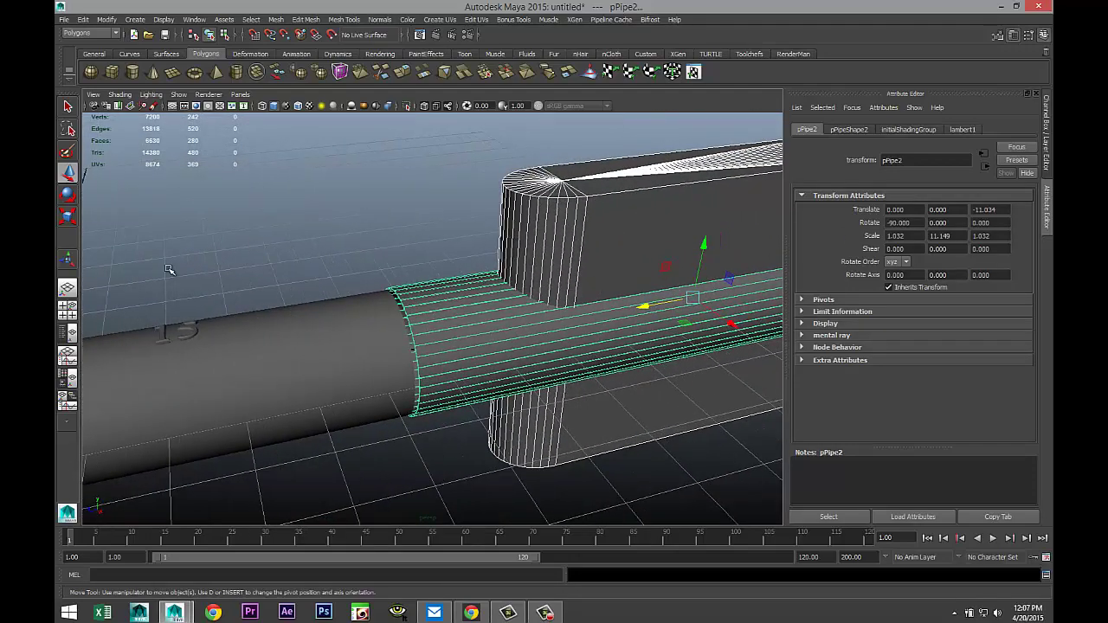
{"action": "left_click_drag", "start_coordinate": [511, 387], "coordinate": [345, 432], "text": "alt"}
Cut the elongated shape out of the outer pipe with a Boolean Difference
{"action": "left_click", "coordinate": [677, 318]}
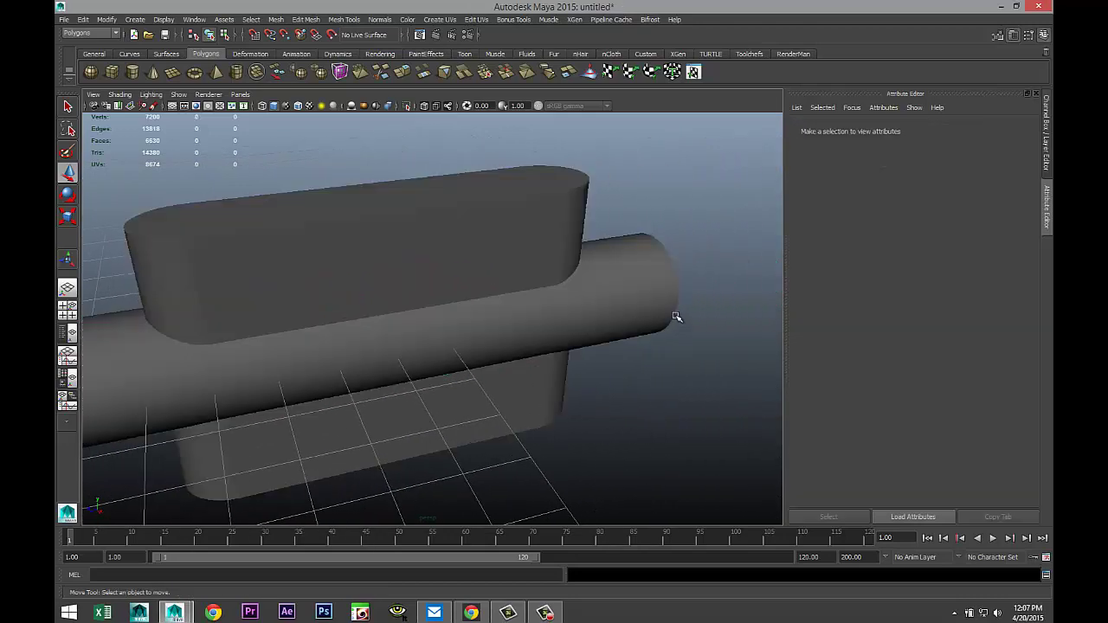
{"action": "left_click", "coordinate": [674, 289]}
{"action": "left_click", "coordinate": [570, 211], "text": "shift"}
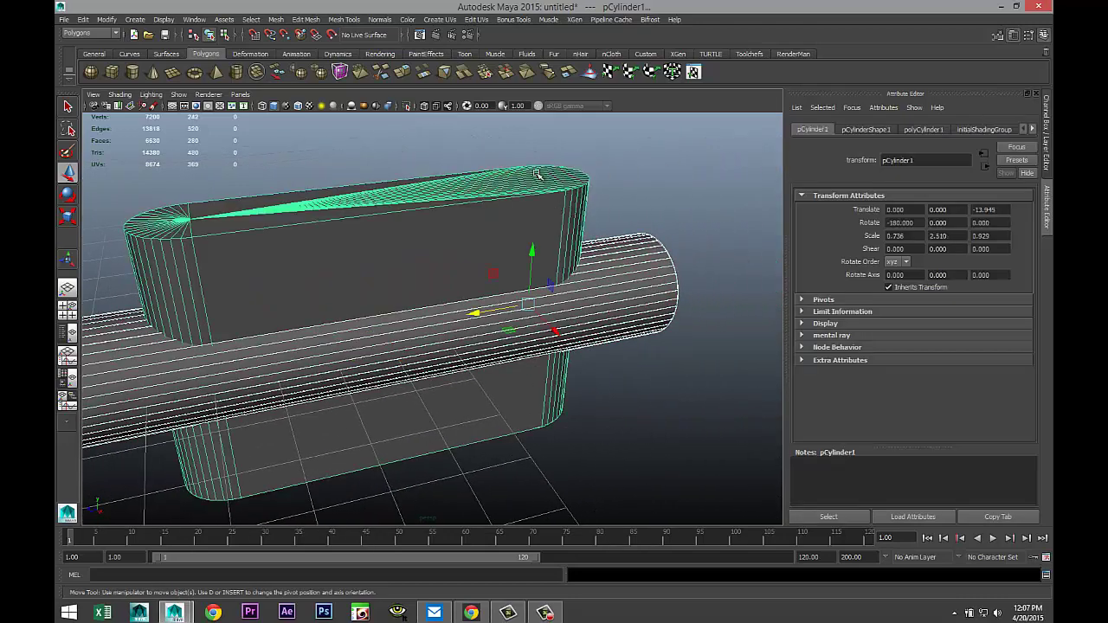
{"action": "left_click", "coordinate": [276, 19]}
{"action": "mouse_move", "coordinate": [334, 44]}
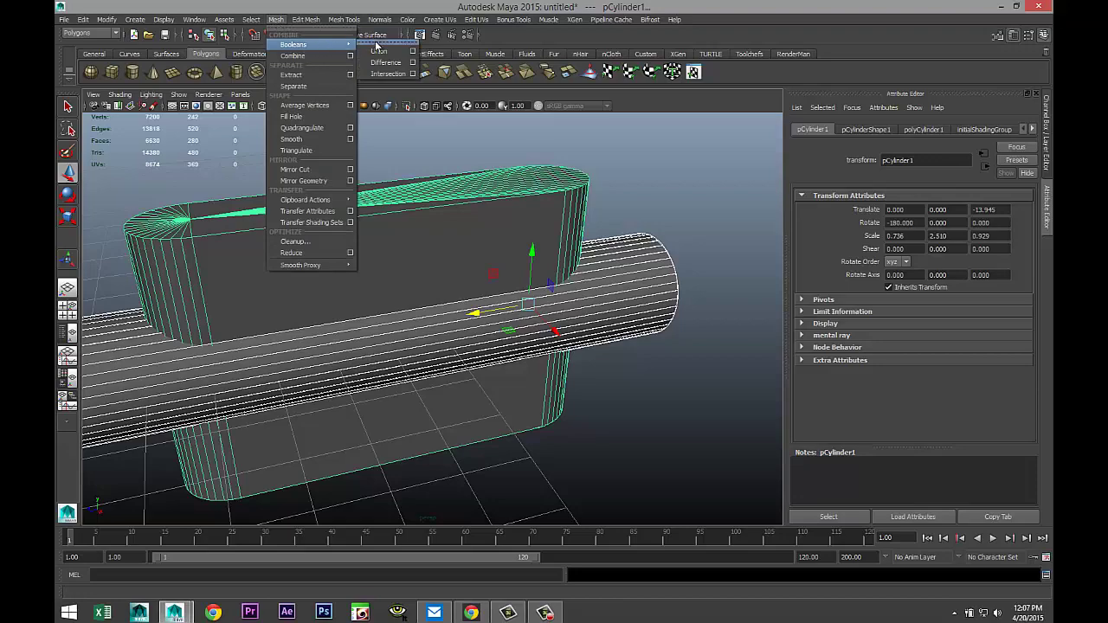
{"action": "left_click", "coordinate": [394, 64]}
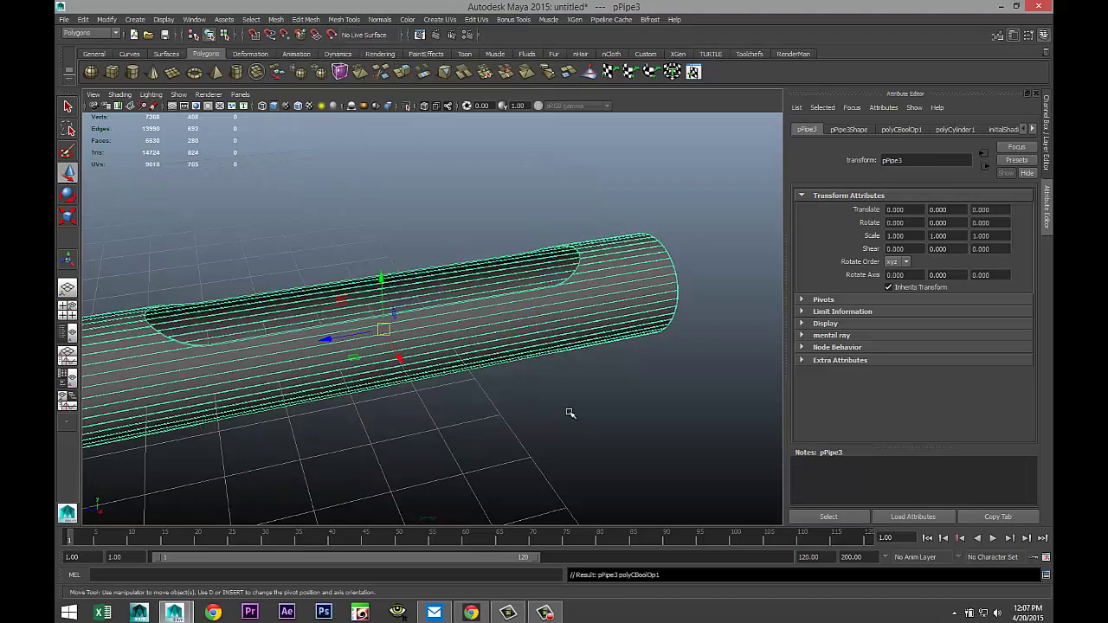
Slide the slotted outer pipe back over the numbered pipe to about Z 10.852, so that the slot frames the numbers
{"action": "left_click_drag", "start_coordinate": [569, 412], "coordinate": [537, 372], "text": "alt"}
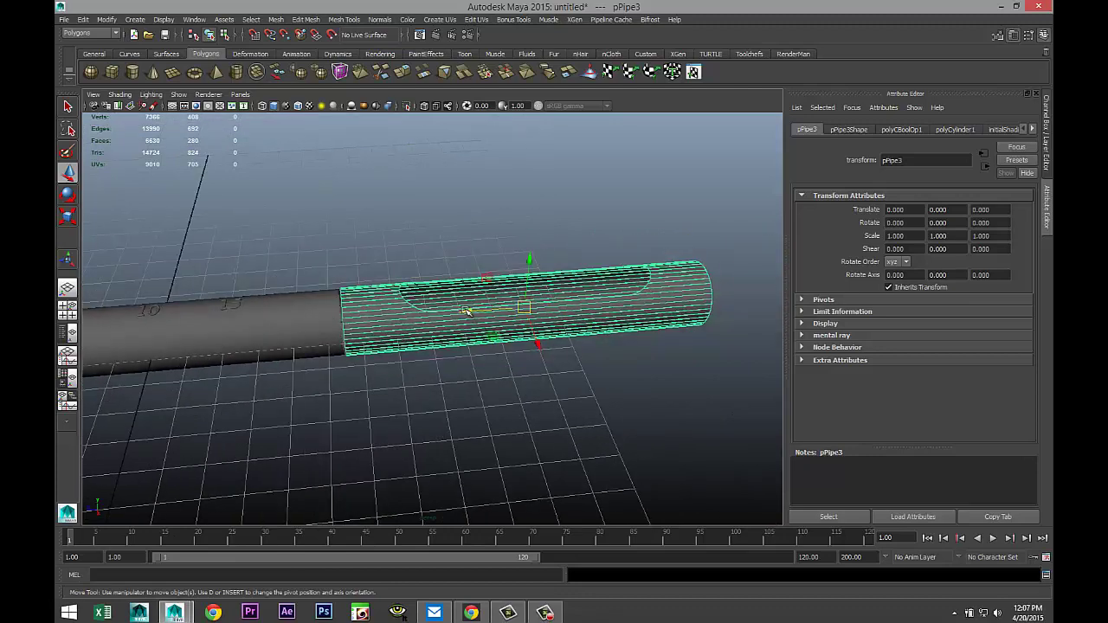
{"action": "left_click_drag", "start_coordinate": [416, 321], "coordinate": [127, 346]}
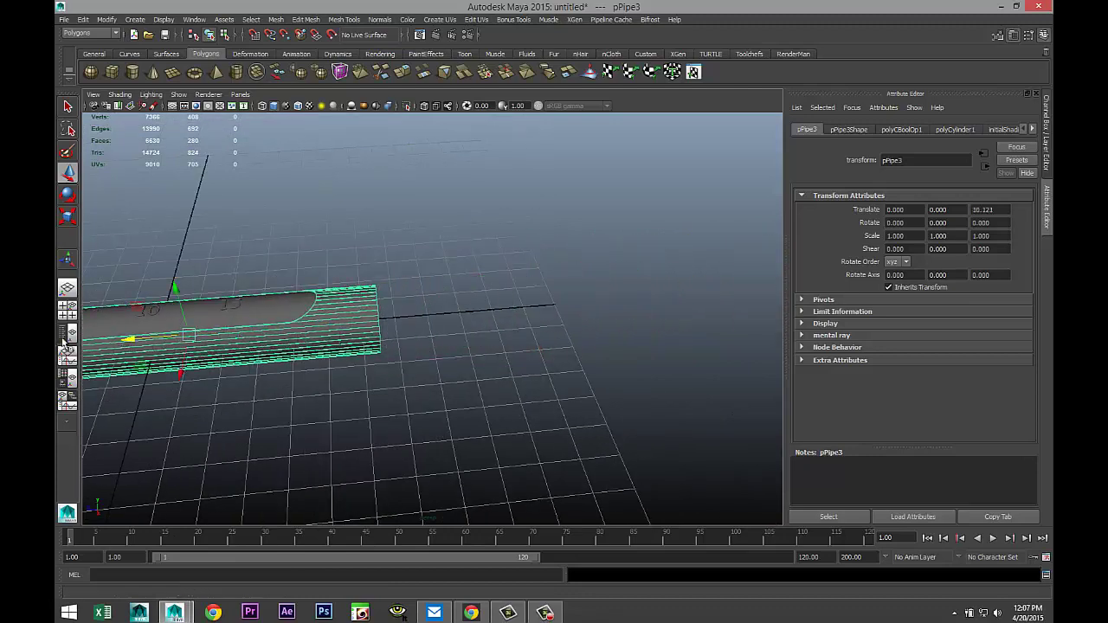
{"action": "left_click", "coordinate": [66, 309]}
{"action": "key", "text": "space"}
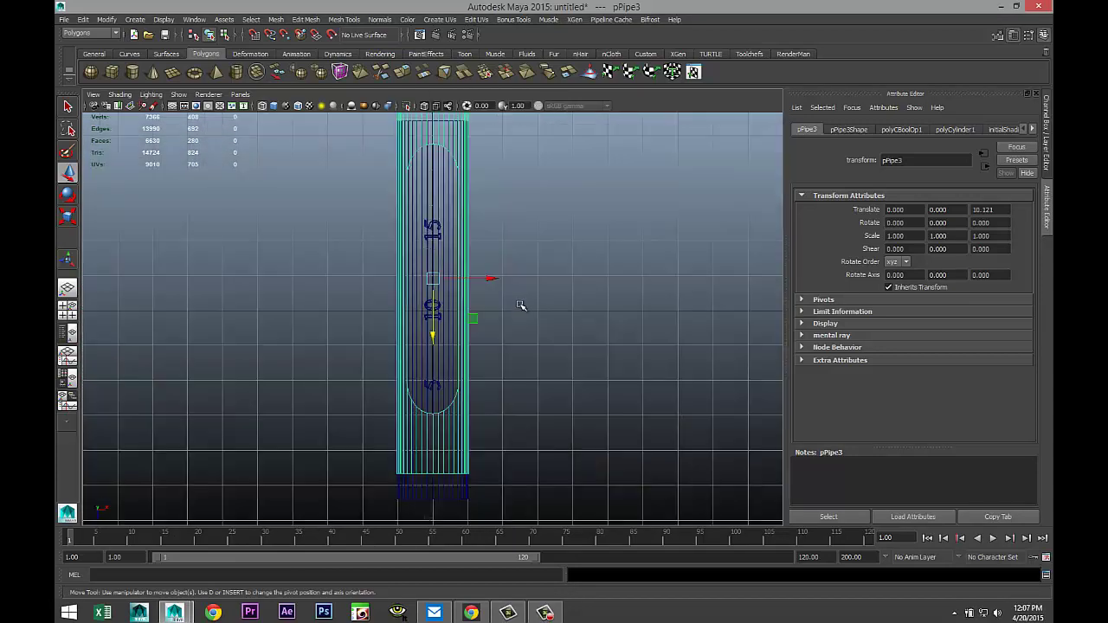
{"action": "left_click_drag", "start_coordinate": [432, 339], "coordinate": [433, 365]}
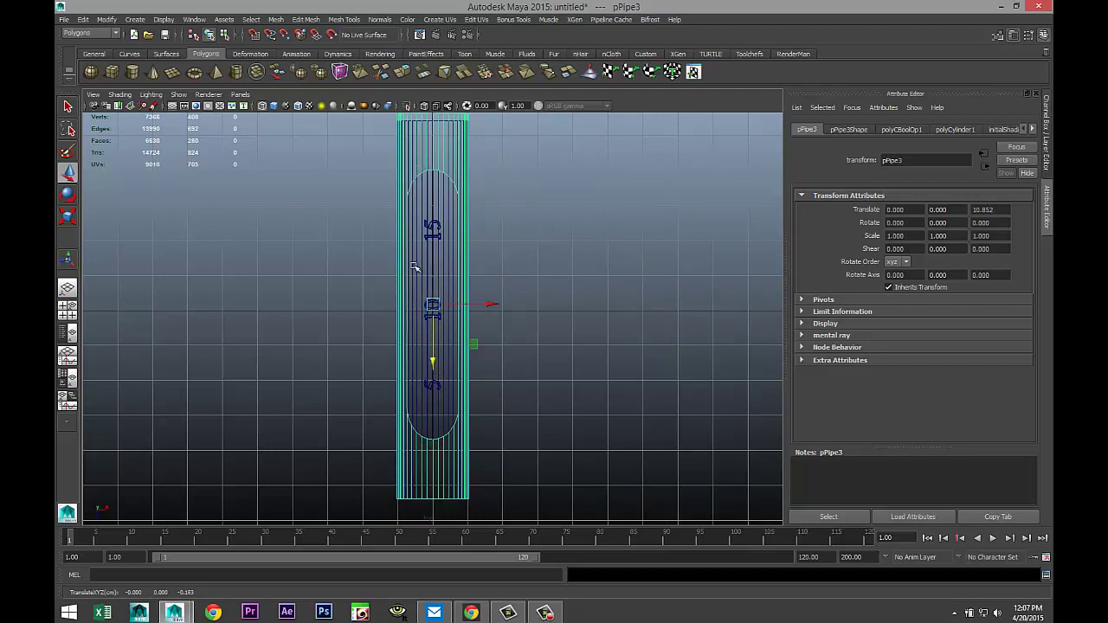
Create a polygon cylinder and move it beyond the pipe's end, to about Z -8.299
{"action": "left_click", "coordinate": [68, 310]}
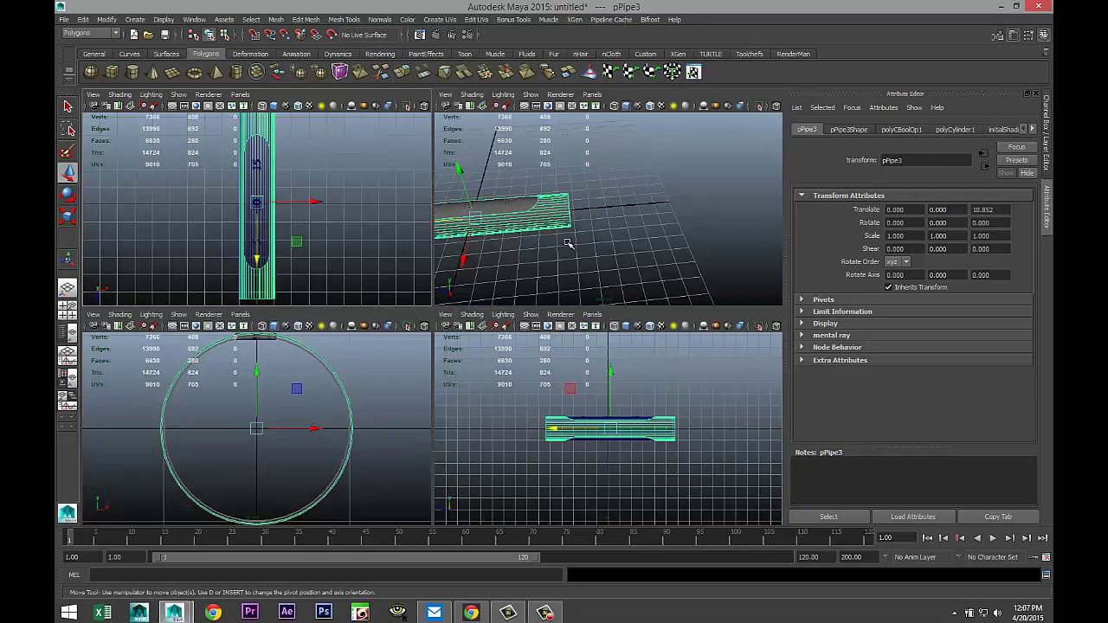
{"action": "key", "text": "space"}
{"action": "left_click_drag", "start_coordinate": [429, 364], "coordinate": [634, 400], "text": "alt"}
{"action": "mouse_move", "coordinate": [630, 398]}
{"action": "middle_mouse_down", "text": "alt"}
{"action": "mouse_move", "coordinate": [432, 416]}
{"action": "mouse_move", "coordinate": [623, 417]}
{"action": "middle_mouse_up", "text": "alt"}
{"action": "left_click_drag", "start_coordinate": [623, 417], "coordinate": [572, 429], "text": "alt"}
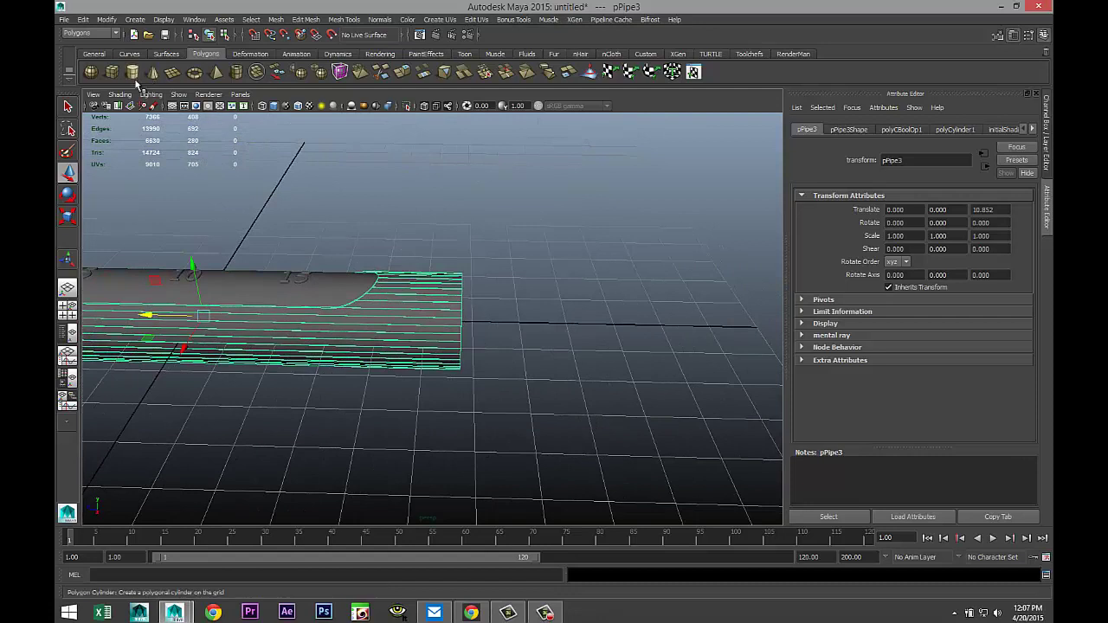
{"action": "left_click", "coordinate": [133, 74]}
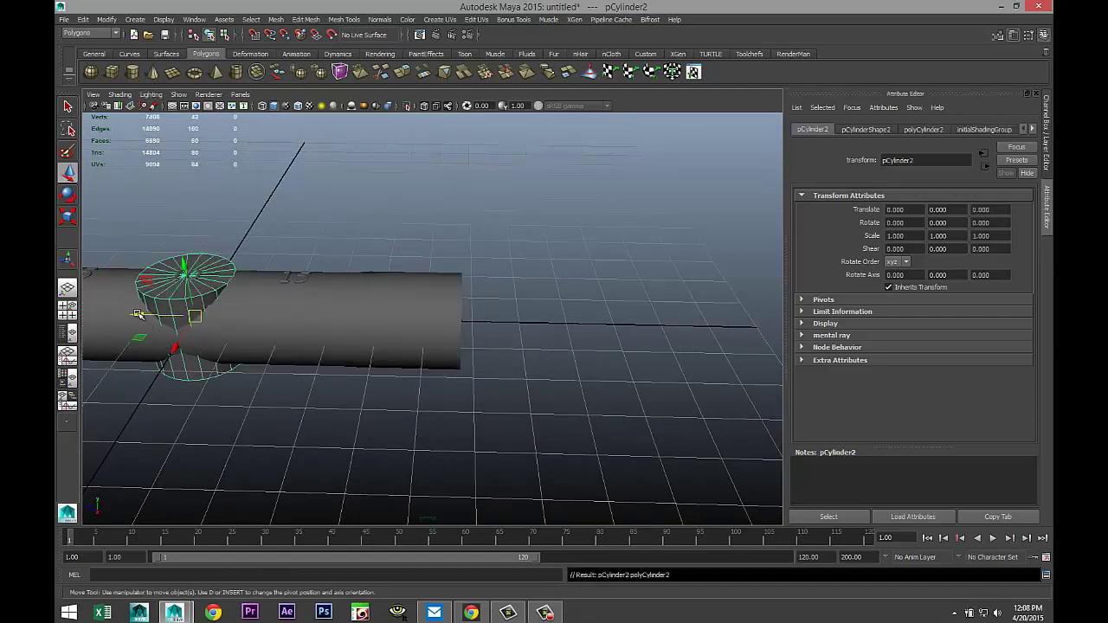
{"action": "left_click_drag", "start_coordinate": [143, 321], "coordinate": [524, 355]}
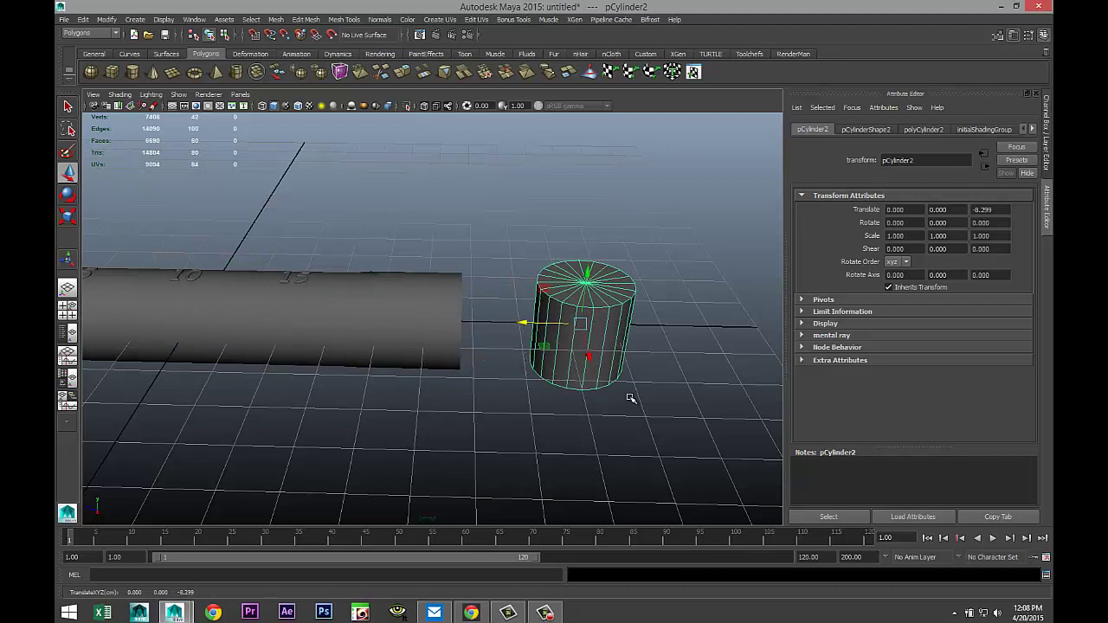
Rotate the new cylinder to -90 degrees in X so that it lies along the pipe
{"action": "key", "text": "e"}
{"action": "left_click_drag", "start_coordinate": [533, 309], "coordinate": [611, 299]}
{"action": "left_click", "coordinate": [921, 222]}
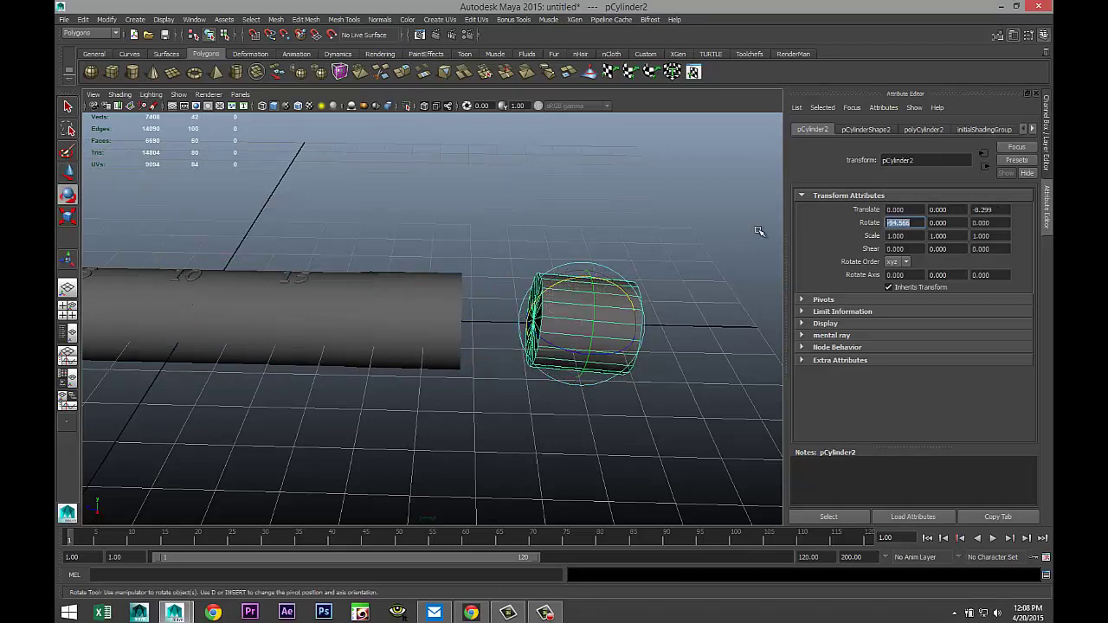
{"action": "type", "text": "-90"}
{"action": "key", "text": "Return"}
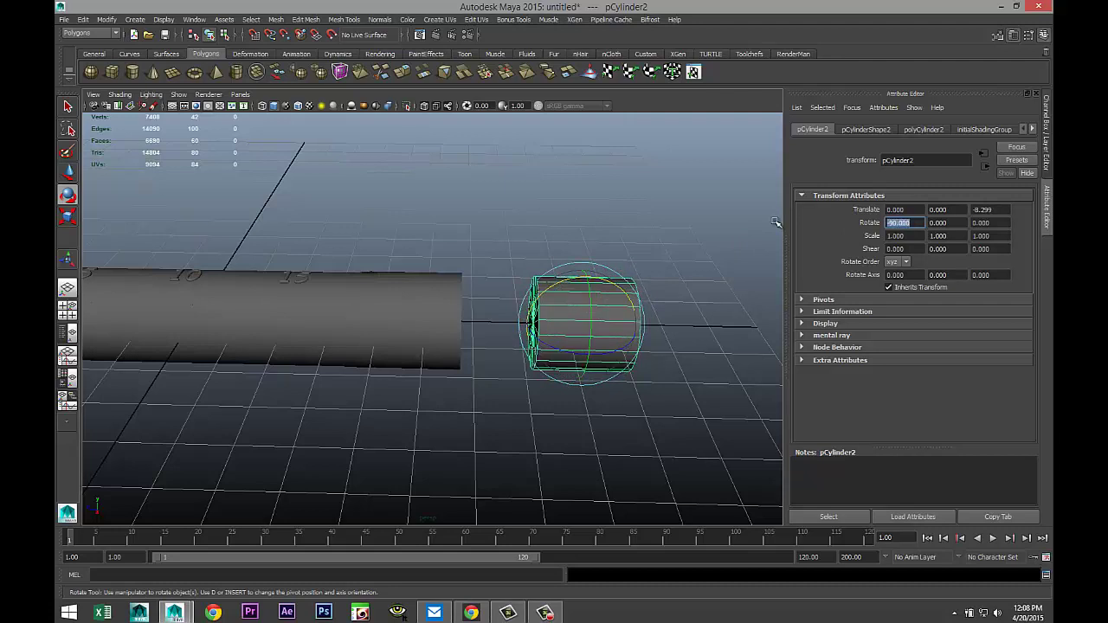
Set the new cylinder's subdivisions to 40 around the axis, 5 along the height and 0 on the caps
{"action": "left_click", "coordinate": [922, 129]}
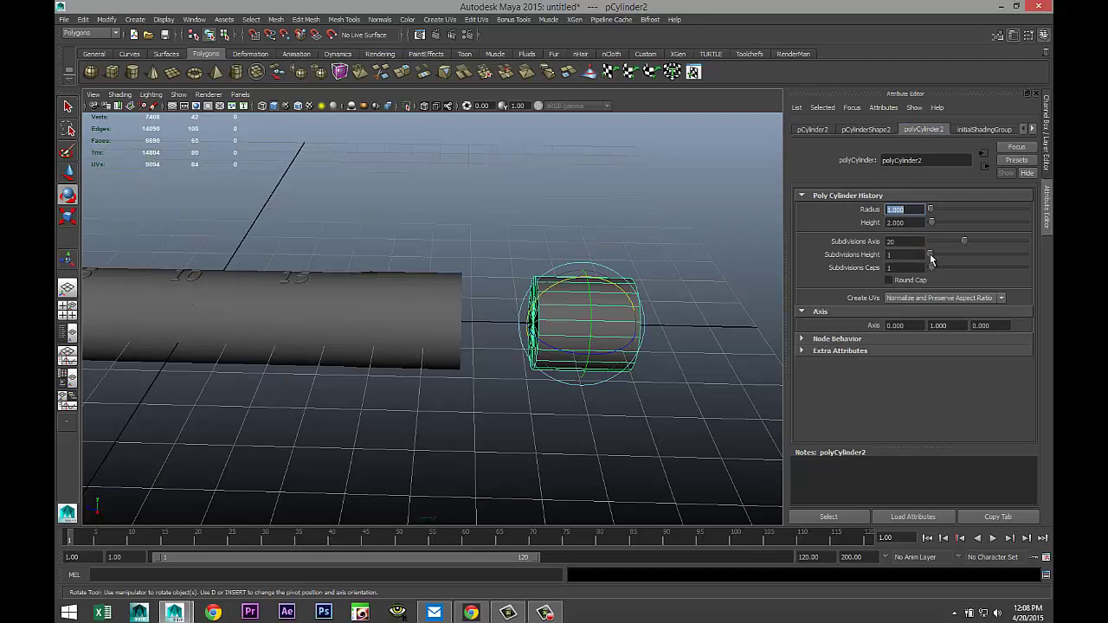
{"action": "left_click_drag", "start_coordinate": [930, 257], "coordinate": [936, 258]}
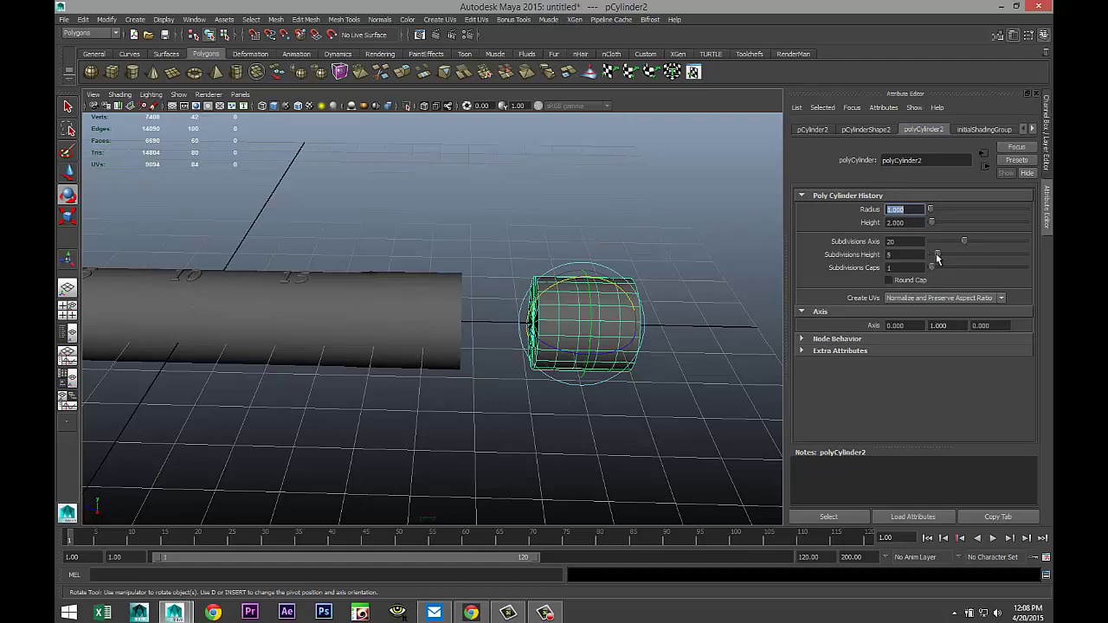
{"action": "left_click", "coordinate": [890, 268]}
{"action": "type", "text": "0"}
{"action": "key", "text": "Return"}
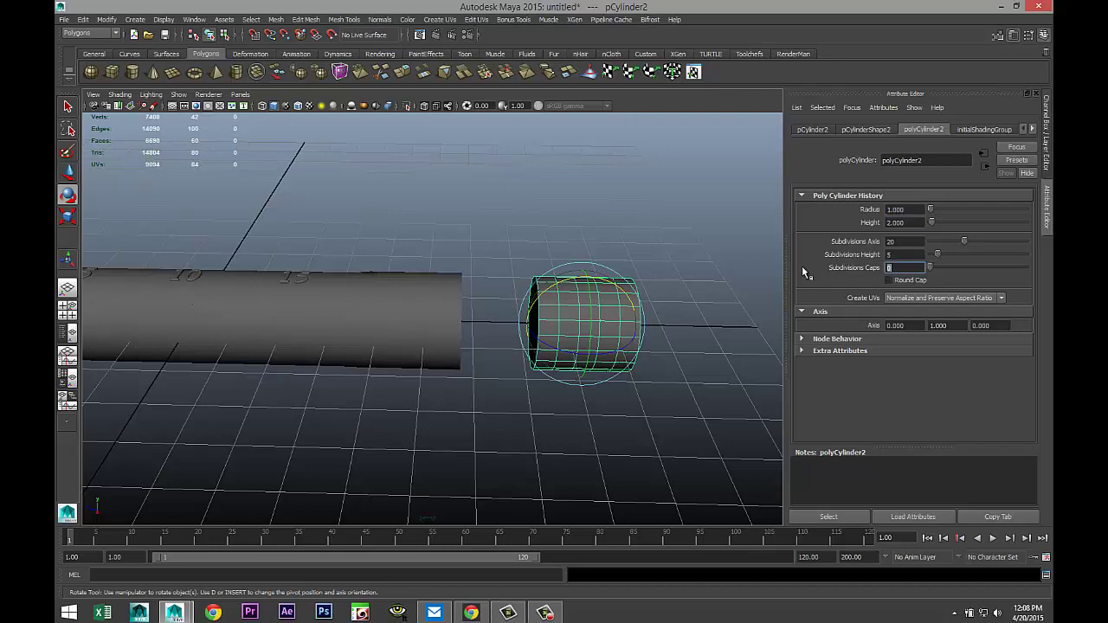
{"action": "left_click", "coordinate": [906, 242]}
{"action": "type", "text": "40"}
{"action": "key", "text": "Return"}
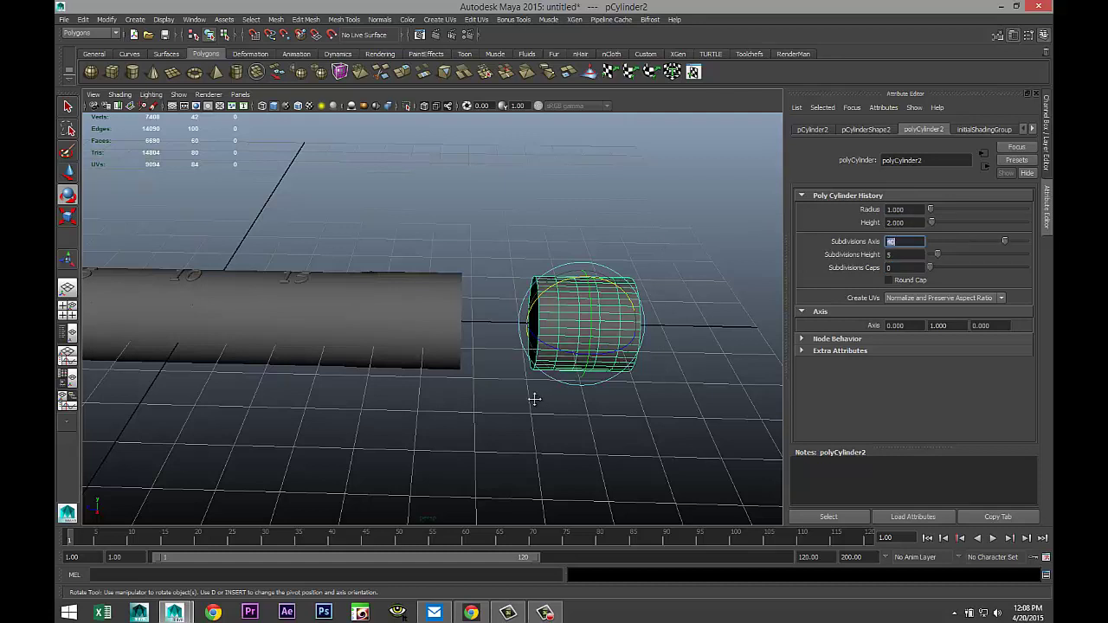
Scale the new cylinder into a short, wide disc, to about 1.219, 0.410, 1.219, with the short dimension along its axis
{"action": "middle_click_drag", "start_coordinate": [534, 399], "coordinate": [447, 442], "text": "alt"}
{"action": "key", "text": "r"}
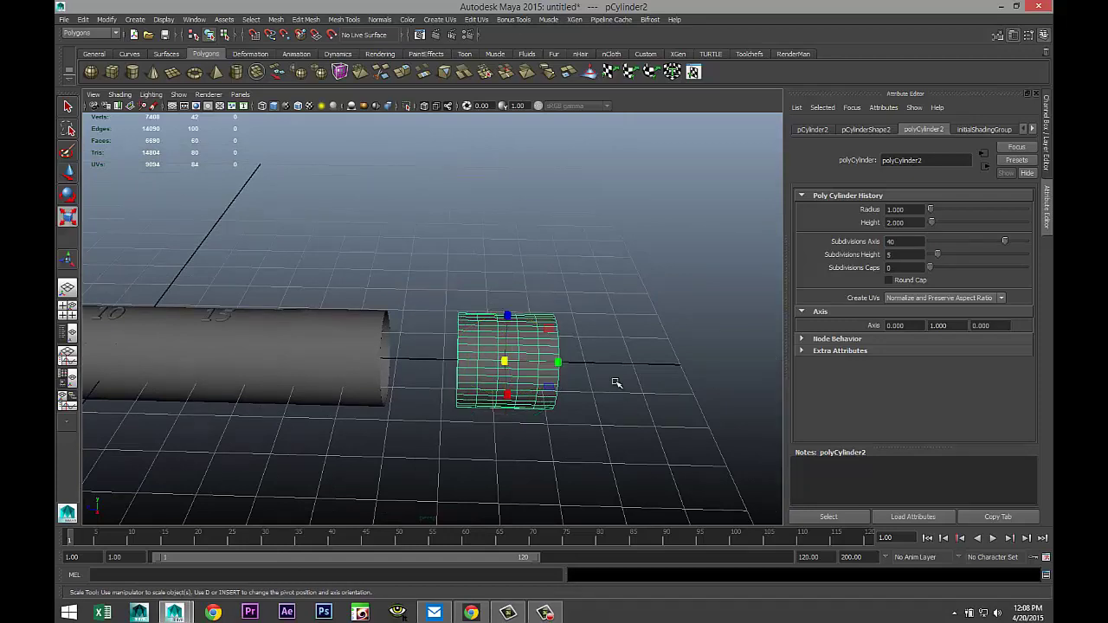
{"action": "left_click_drag", "start_coordinate": [561, 367], "coordinate": [524, 367]}
{"action": "mouse_move", "coordinate": [563, 419]}
{"action": "left_mouse_down", "text": "alt"}
{"action": "mouse_move", "coordinate": [507, 412]}
{"action": "mouse_move", "coordinate": [548, 417]}
{"action": "left_mouse_up", "text": "alt"}
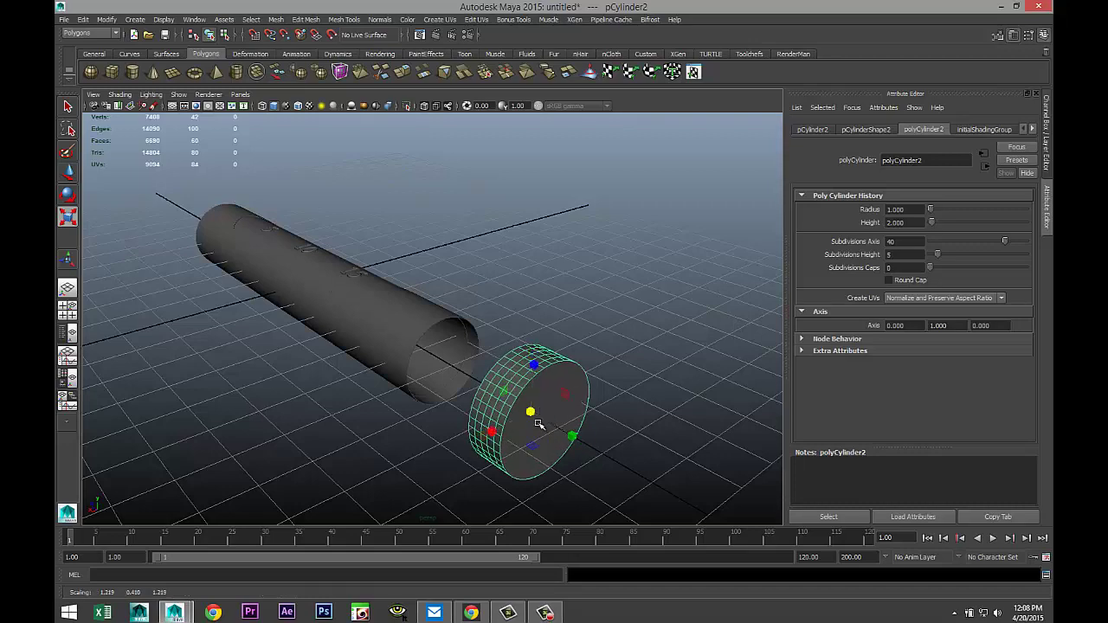
{"action": "left_click_drag", "start_coordinate": [342, 415], "coordinate": [433, 428], "text": "alt"}
{"action": "scroll", "coordinate": [520, 447], "scroll_direction": "up", "scroll_amount": 3}
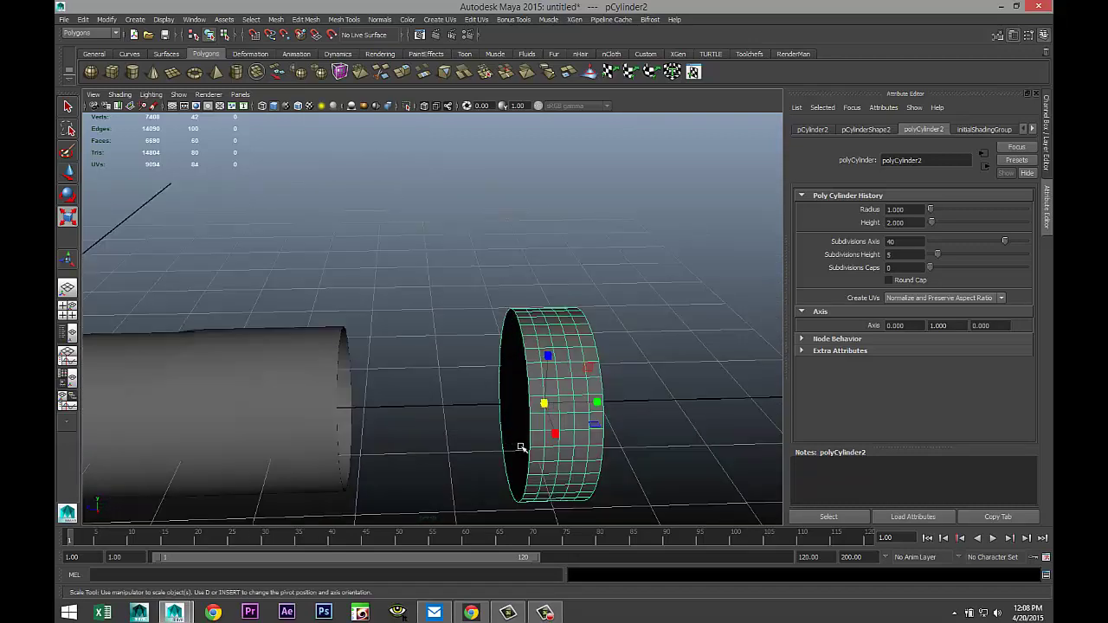
Select all side faces of the short cylinder in the side view, leaving out its end caps, and apply Poke to them
{"action": "left_click_drag", "start_coordinate": [578, 441], "coordinate": [525, 451], "text": "alt"}
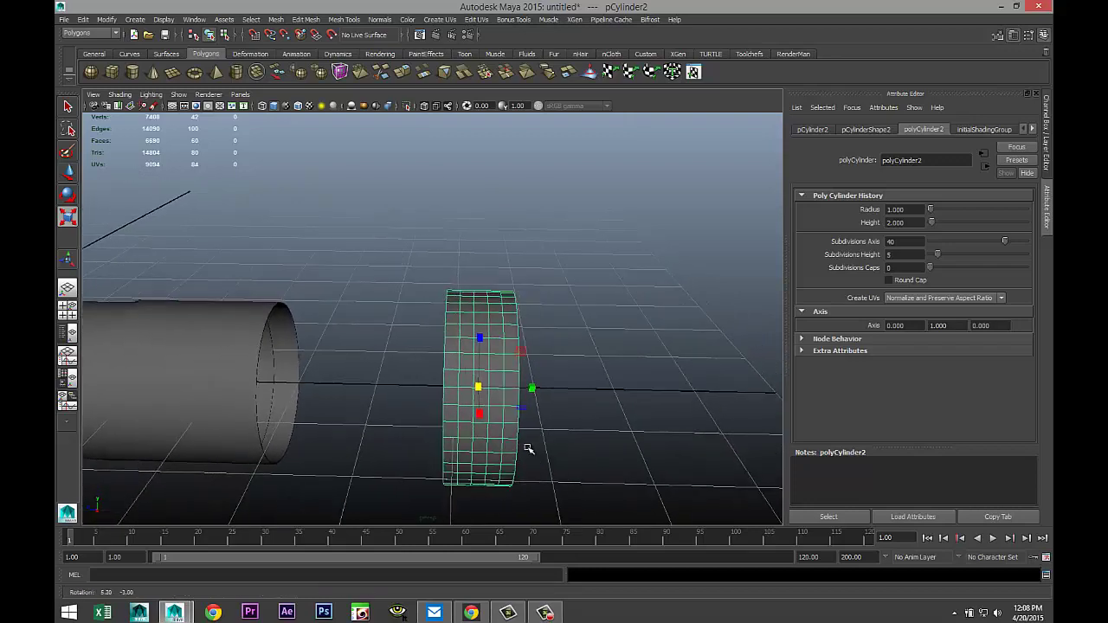
{"action": "scroll", "coordinate": [471, 377], "scroll_direction": "up", "scroll_amount": 2}
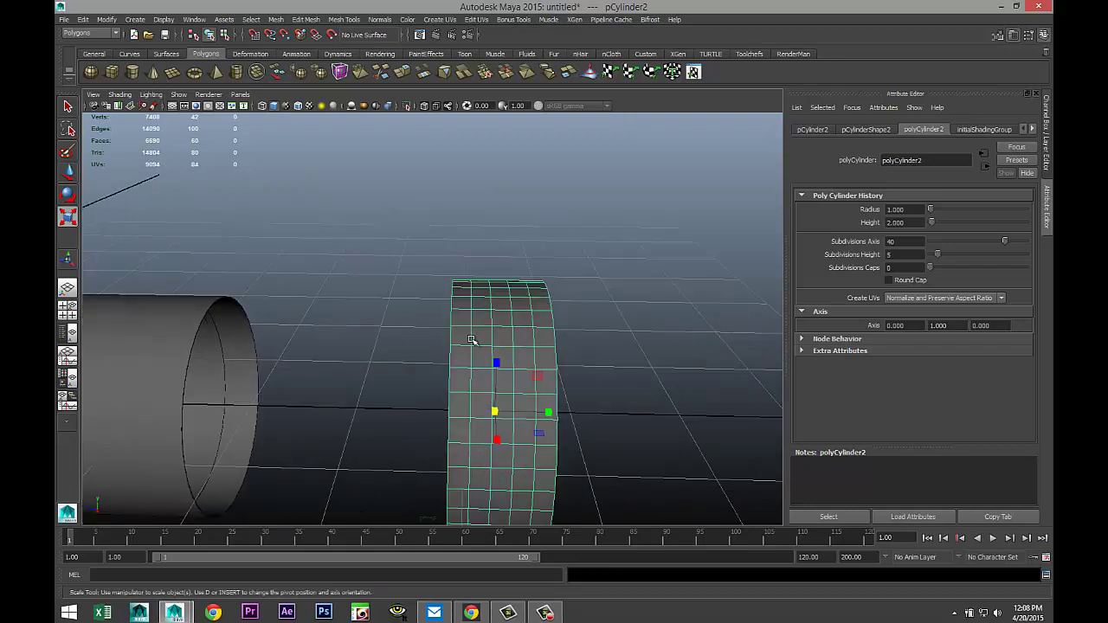
{"action": "left_click", "coordinate": [461, 355]}
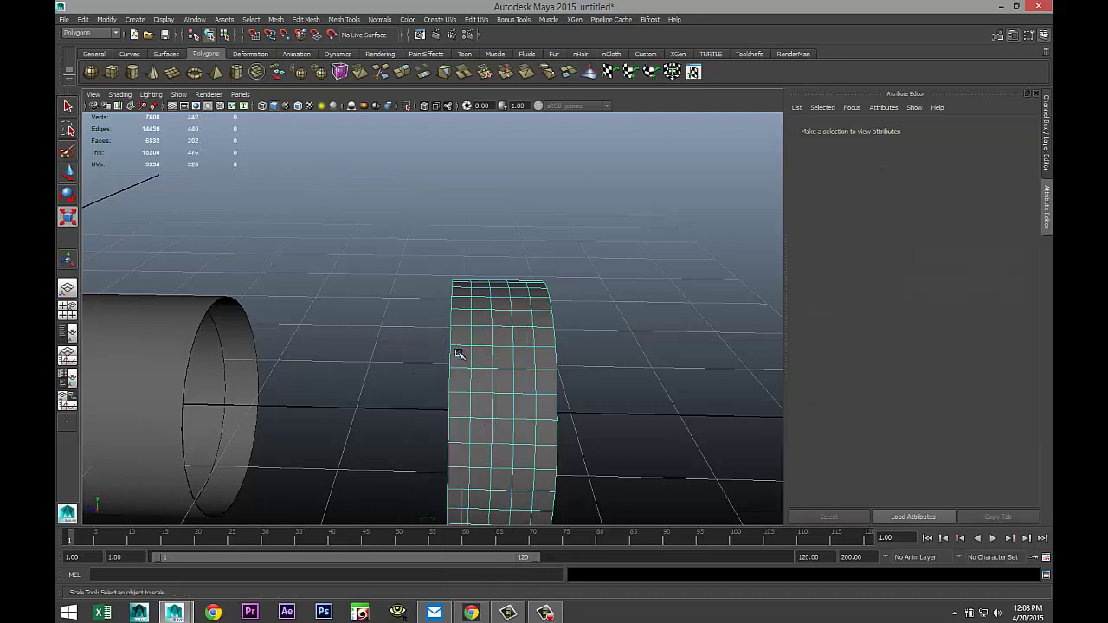
{"action": "left_click", "coordinate": [67, 314]}
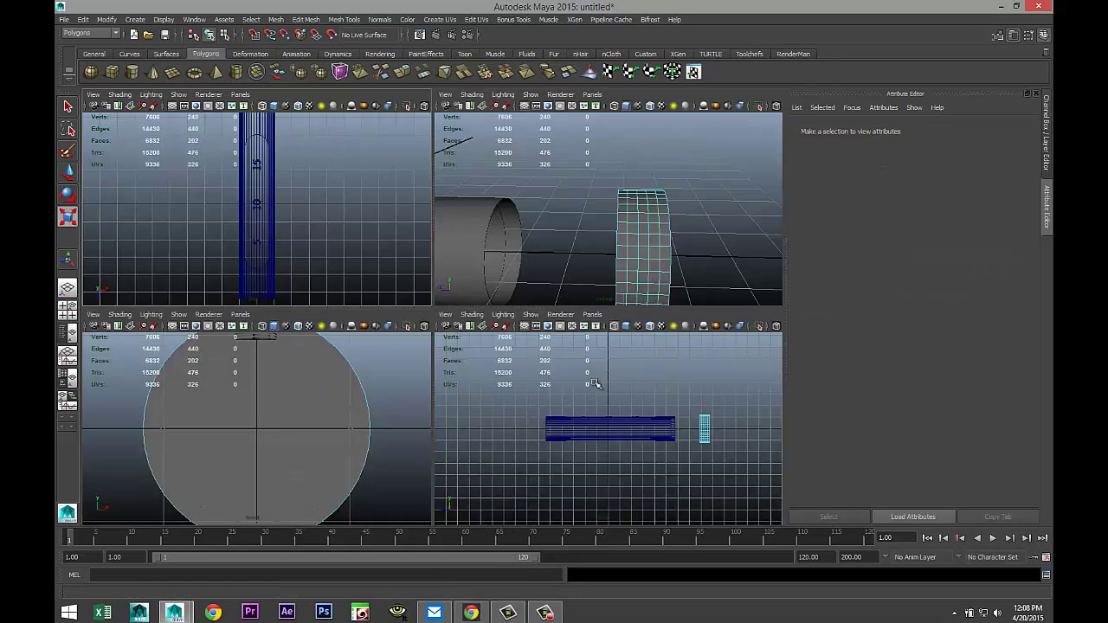
{"action": "key", "text": "space"}
{"action": "scroll", "coordinate": [597, 435], "scroll_direction": "up", "scroll_amount": 3}
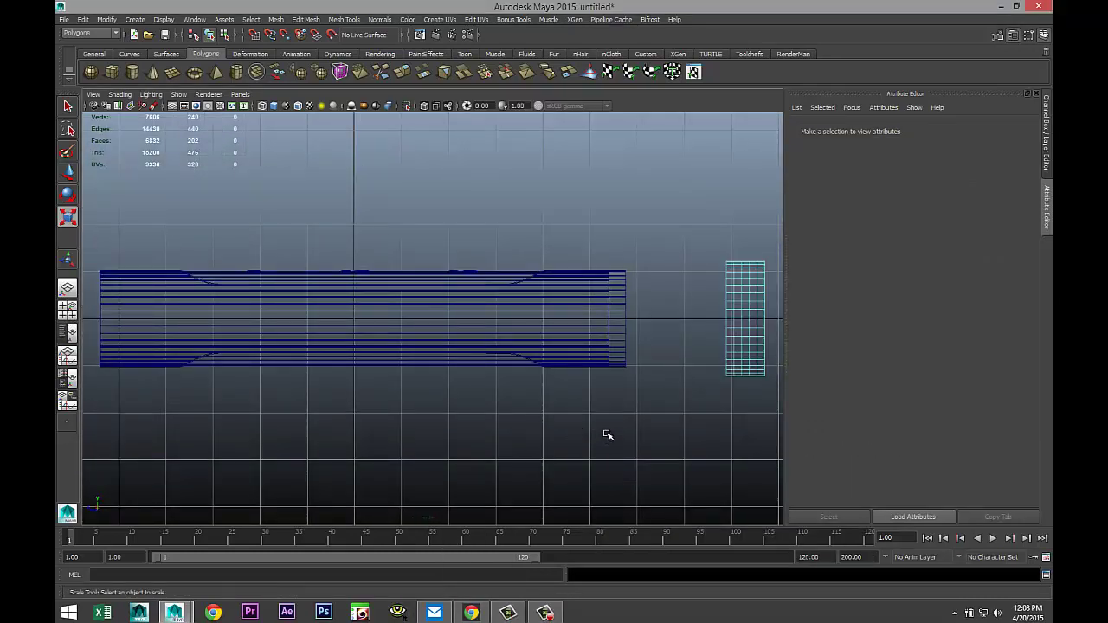
{"action": "middle_click_drag", "start_coordinate": [579, 431], "coordinate": [335, 440], "text": "alt"}
{"action": "right_click_drag", "start_coordinate": [334, 440], "coordinate": [497, 330], "text": "alt"}
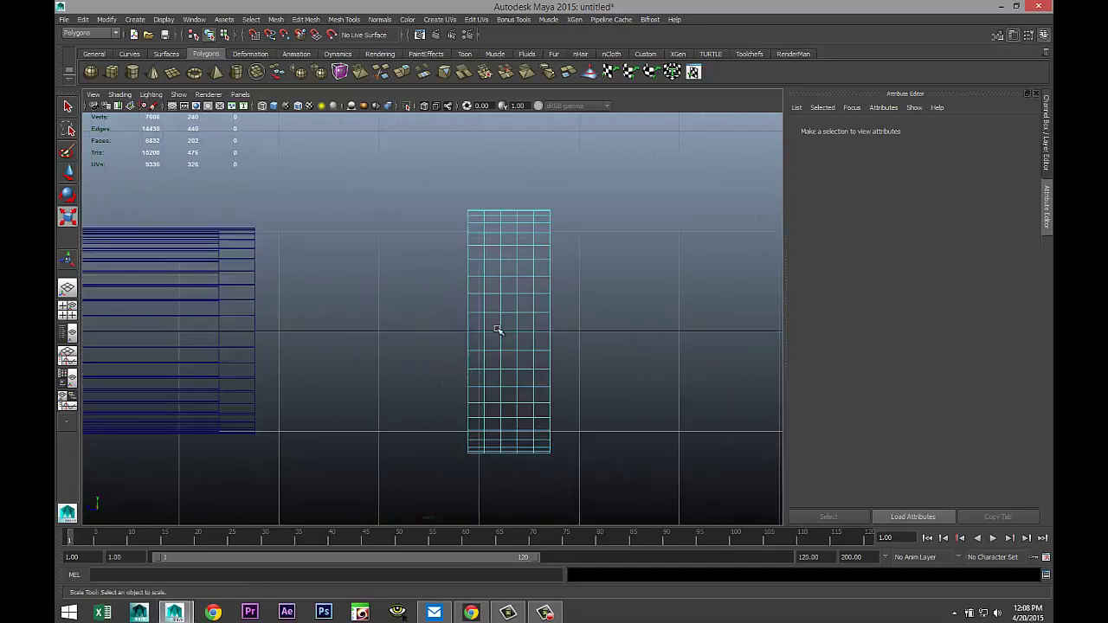
{"action": "left_click_drag", "start_coordinate": [481, 214], "coordinate": [539, 462]}
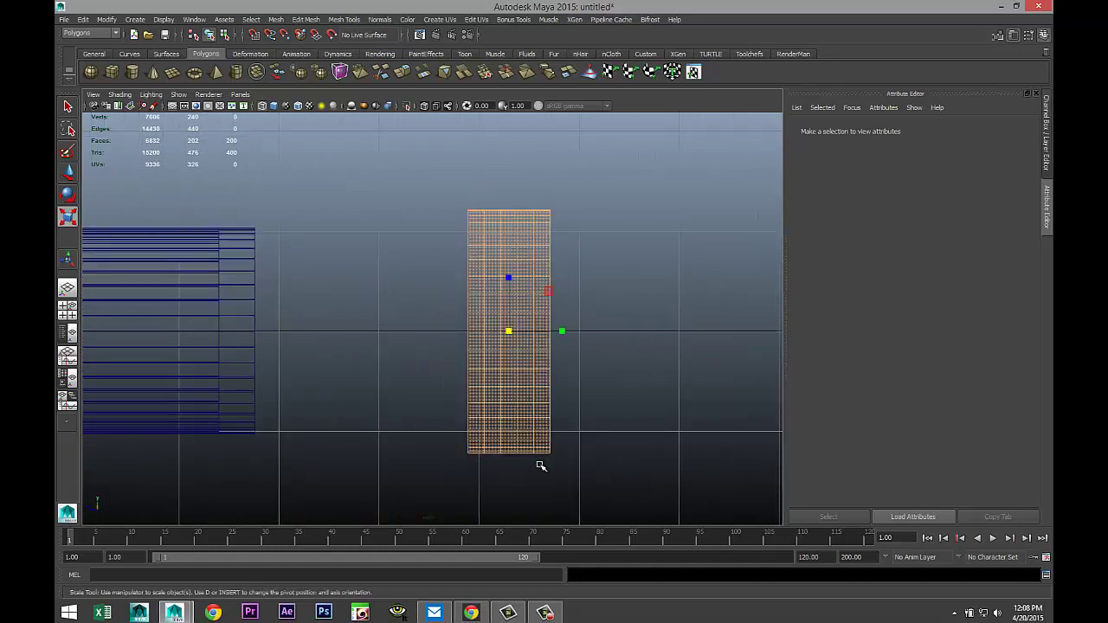
{"action": "left_click", "coordinate": [271, 22]}
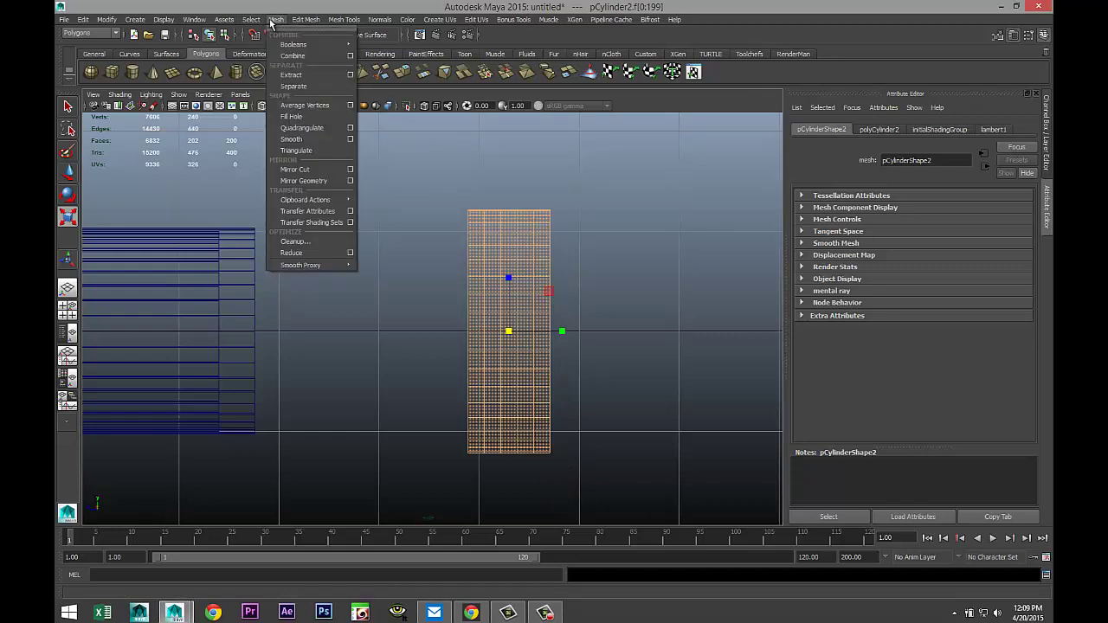
{"action": "left_click", "coordinate": [271, 21]}
{"action": "left_click", "coordinate": [297, 19]}
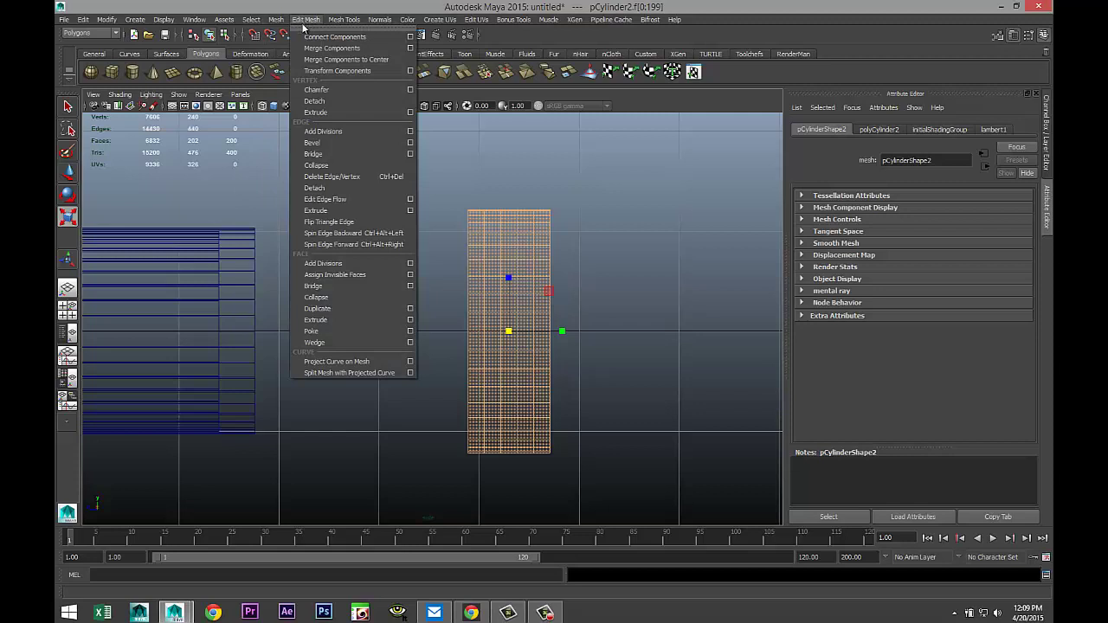
{"action": "left_click", "coordinate": [330, 334]}
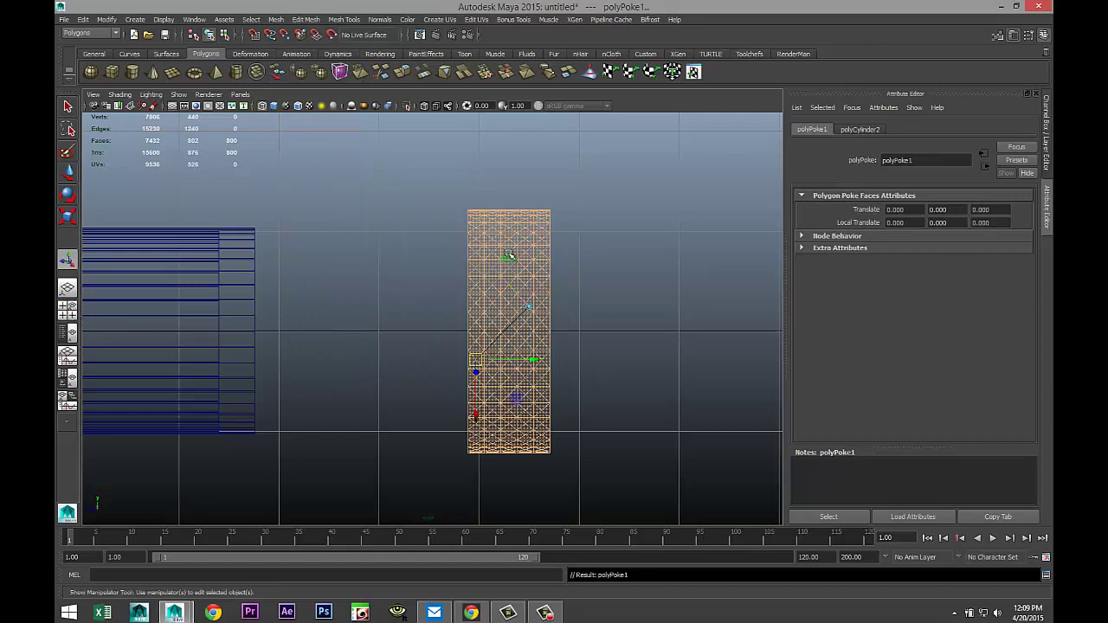
Select the vertices on the short cylinder's side, leaving out the rings along its two end edges
{"action": "right_click_drag", "start_coordinate": [509, 255], "coordinate": [476, 250]}
{"action": "left_click_drag", "start_coordinate": [468, 192], "coordinate": [546, 478]}
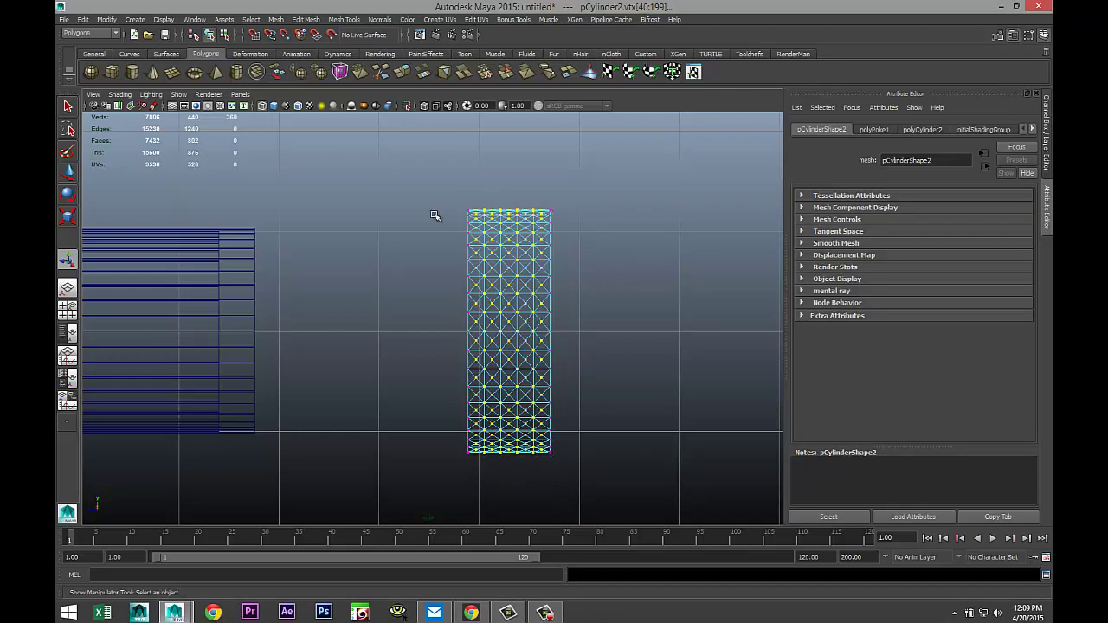
{"action": "left_click", "coordinate": [67, 309]}
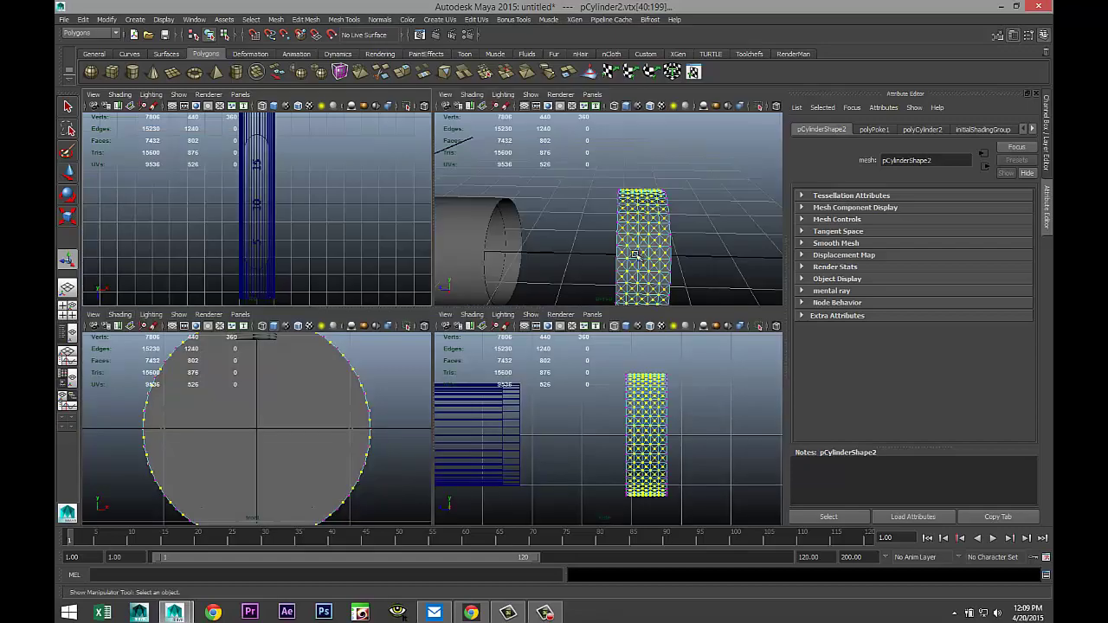
{"action": "key", "text": "space"}
{"action": "left_click_drag", "start_coordinate": [607, 284], "coordinate": [485, 196], "text": "alt"}
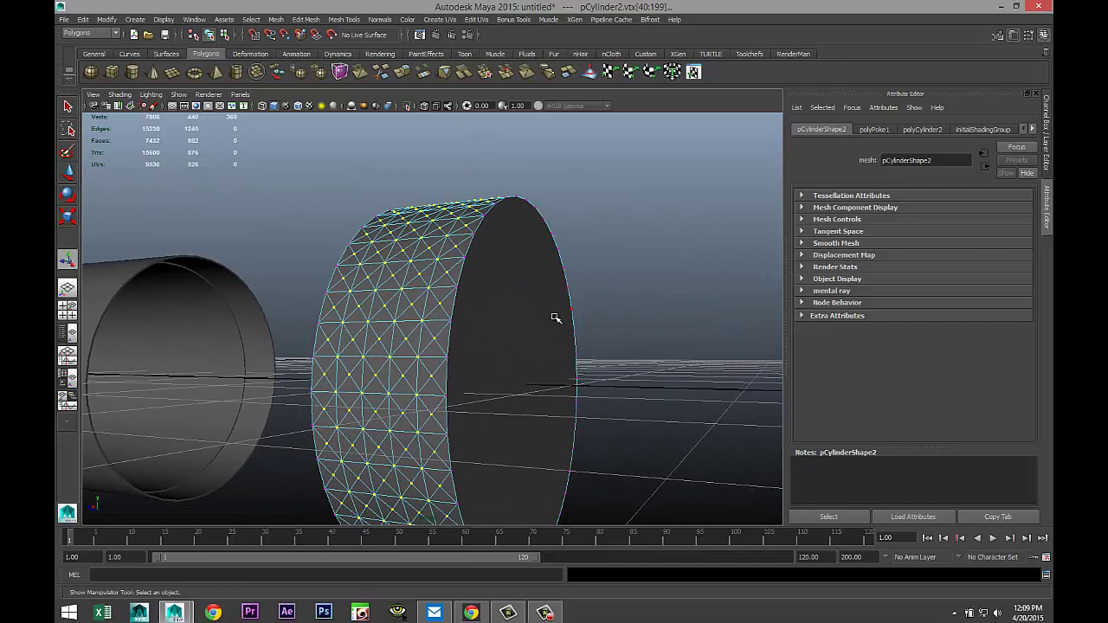
{"action": "left_click_drag", "start_coordinate": [583, 378], "coordinate": [596, 411], "text": "alt"}
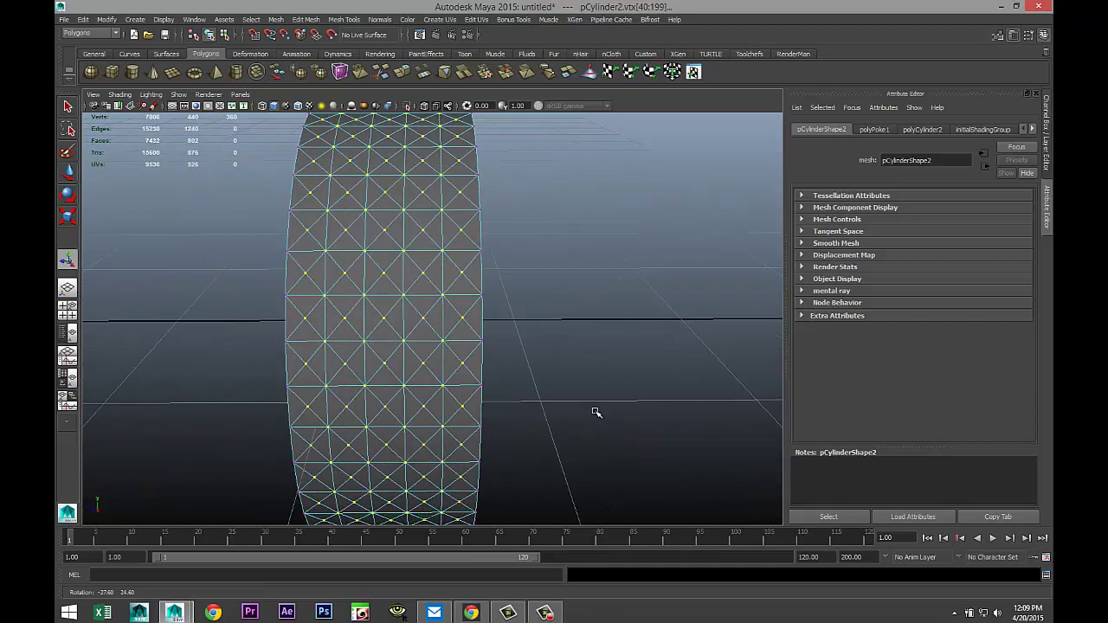
Deselect the four inner vertex rings in the side view, keeping only the poked face-centre vertices selected
{"action": "left_click", "coordinate": [66, 309]}
{"action": "key", "text": "space"}
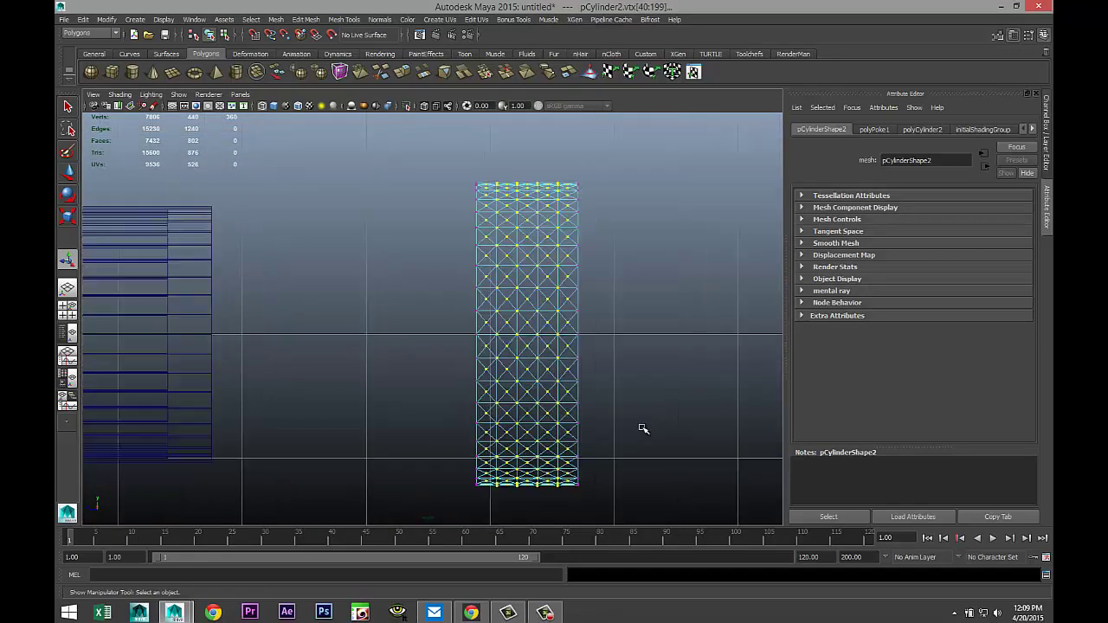
{"action": "scroll", "coordinate": [643, 428], "scroll_direction": "up", "scroll_amount": 2}
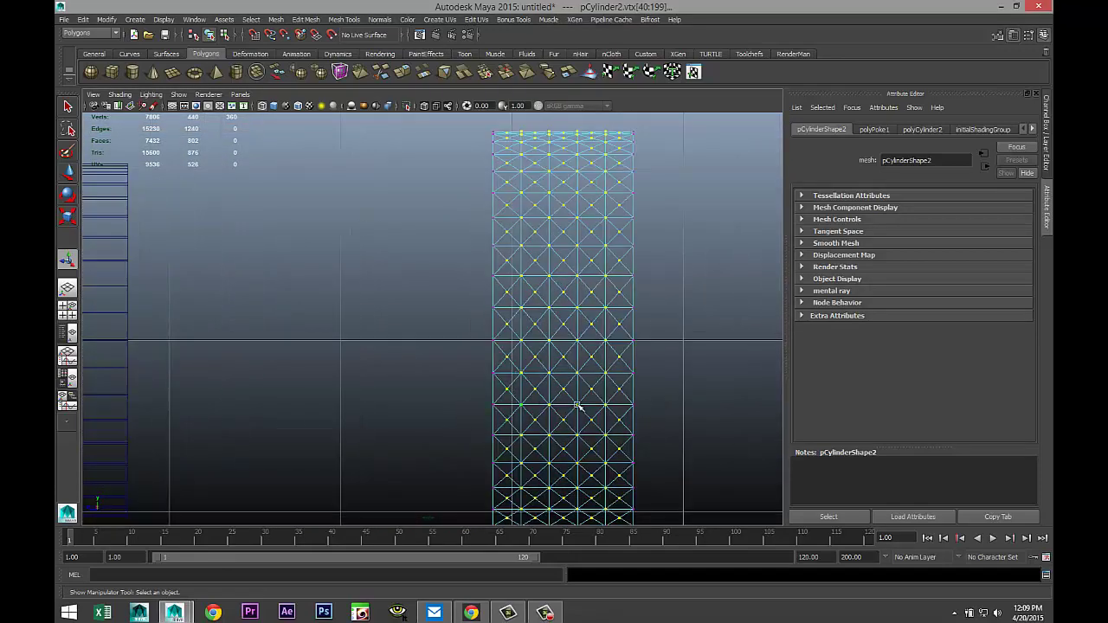
{"action": "scroll", "coordinate": [563, 307], "scroll_direction": "down", "scroll_amount": 6}
{"action": "scroll", "coordinate": [534, 287], "scroll_direction": "up", "scroll_amount": 3}
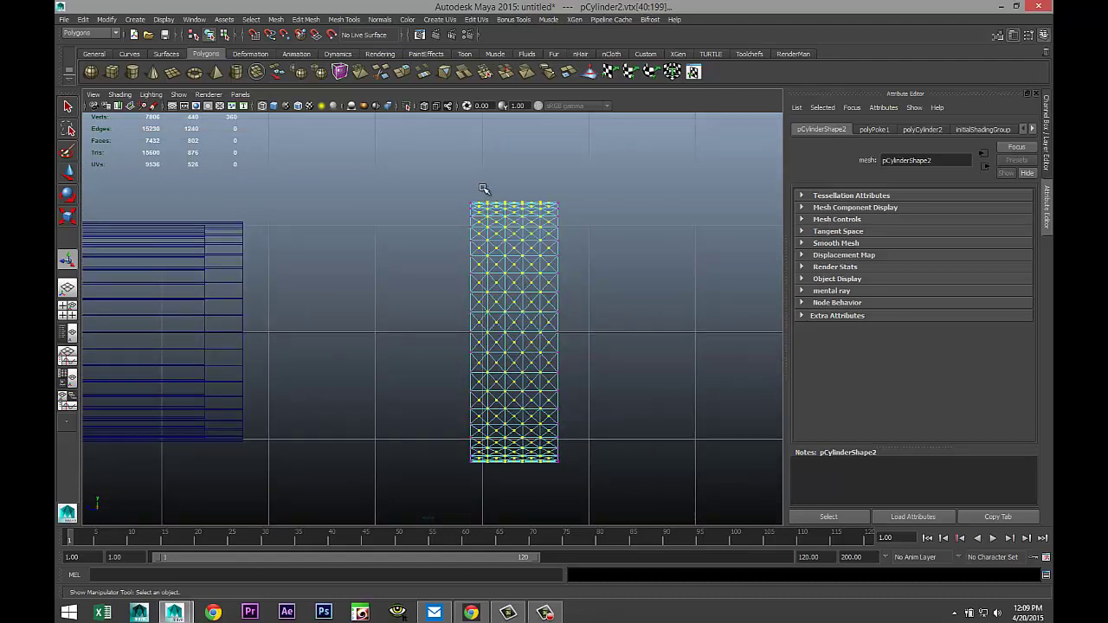
{"action": "left_click_drag", "start_coordinate": [486, 227], "coordinate": [490, 479], "text": "ctrl"}
{"action": "left_click_drag", "start_coordinate": [499, 206], "coordinate": [509, 477], "text": "ctrl"}
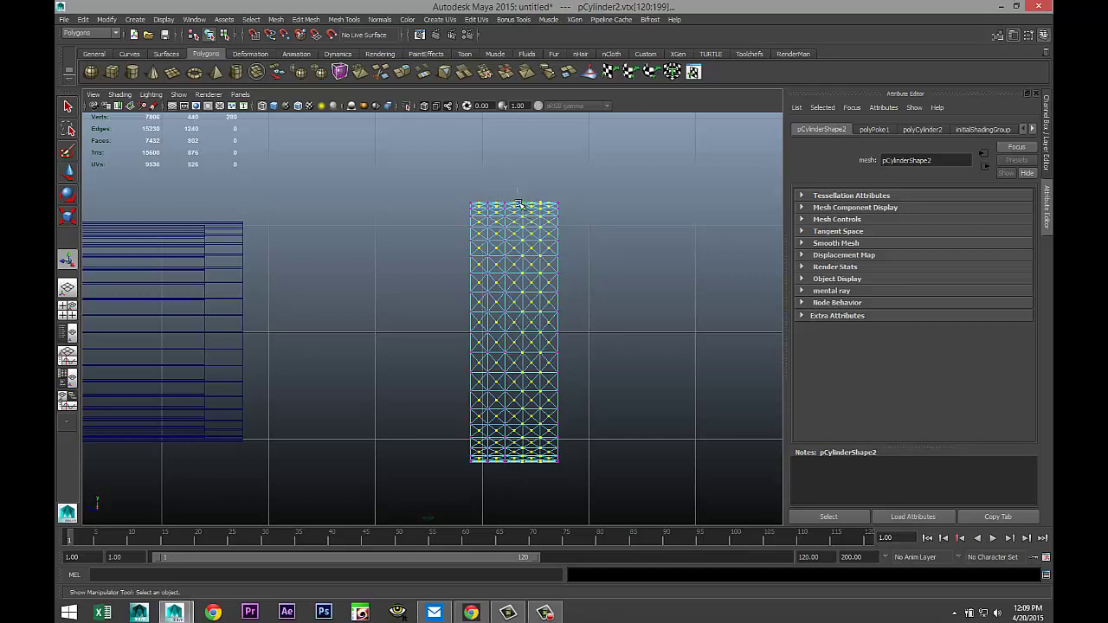
{"action": "left_click_drag", "start_coordinate": [517, 202], "coordinate": [528, 477], "text": "ctrl"}
{"action": "left_click_drag", "start_coordinate": [537, 191], "coordinate": [544, 481], "text": "ctrl"}
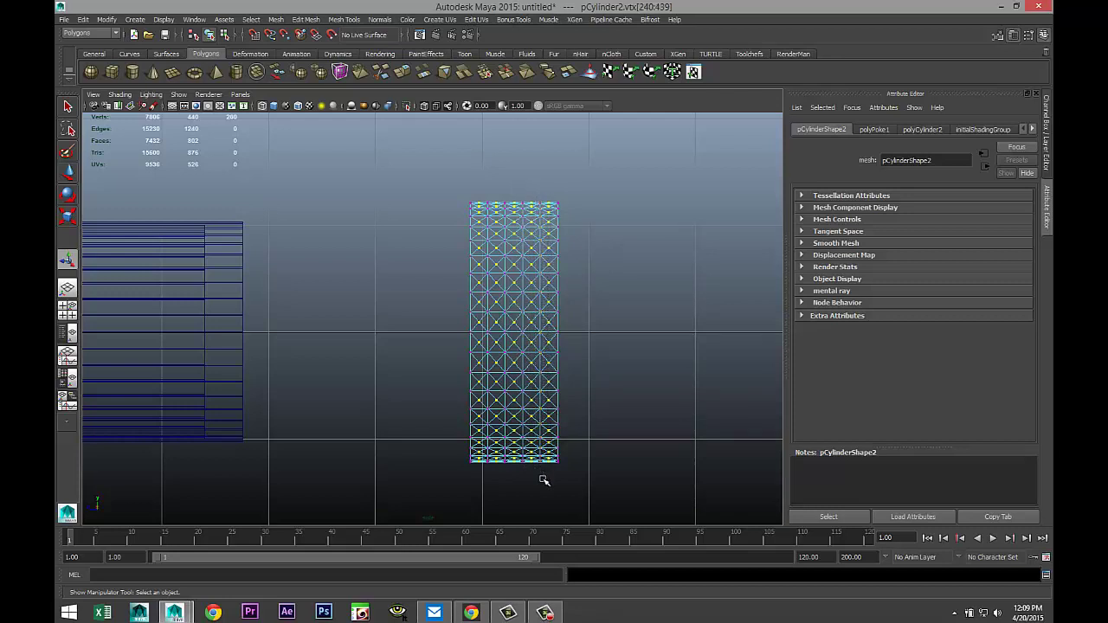
Scale the selected face-centre vertices slightly outward to form a knurled surface of small points, and return to object mode
{"action": "left_click", "coordinate": [69, 311]}
{"action": "key", "text": "space"}
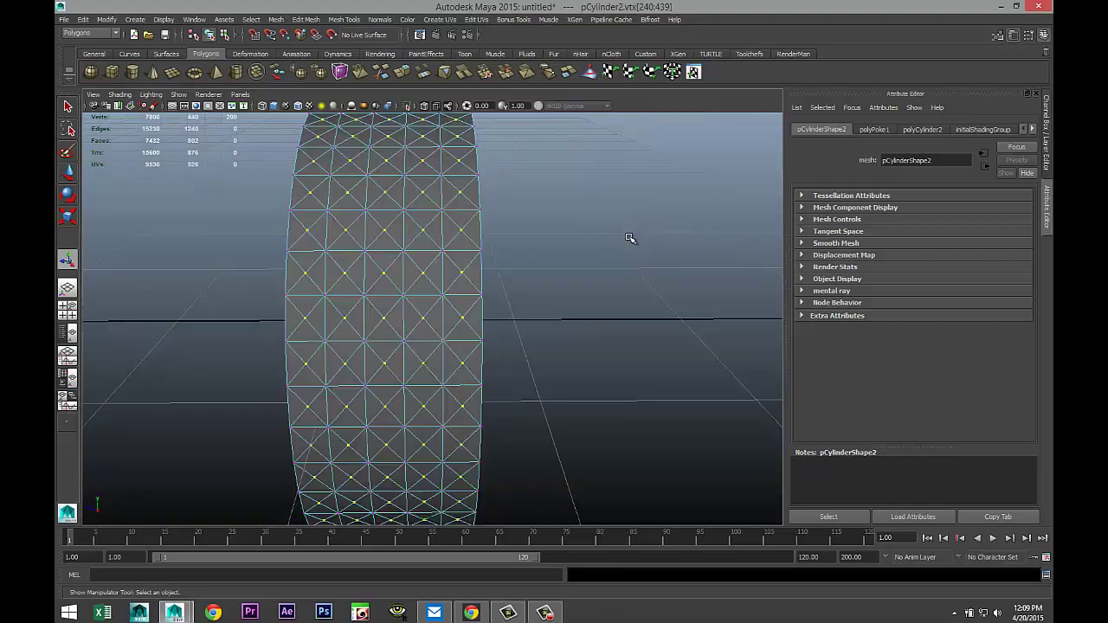
{"action": "left_click_drag", "start_coordinate": [630, 238], "coordinate": [548, 250], "text": "alt"}
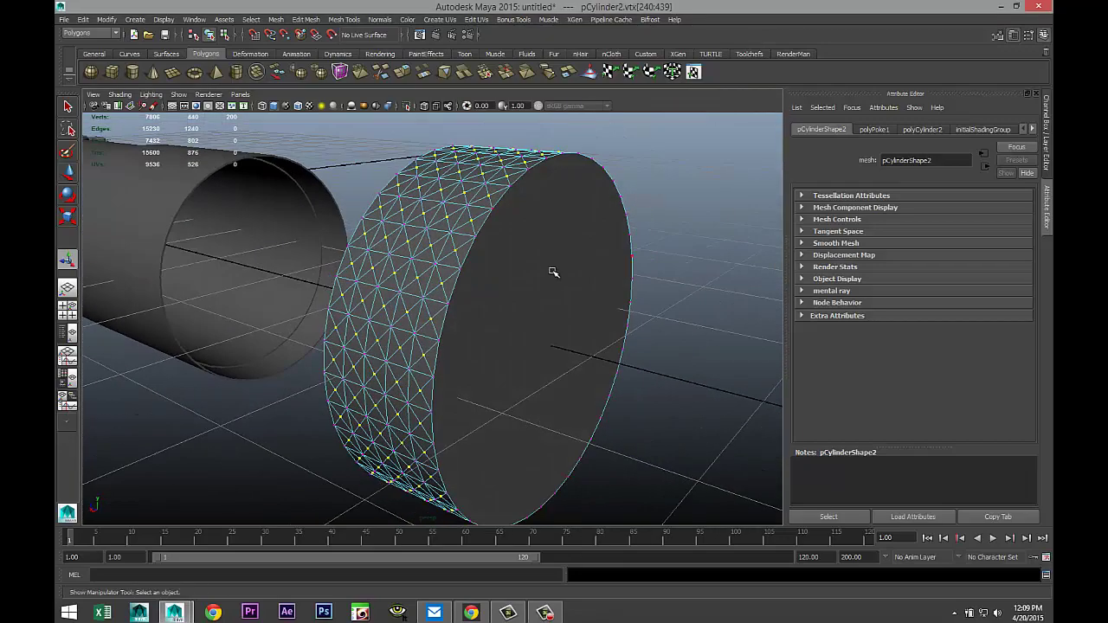
{"action": "key", "text": "r"}
{"action": "left_click_drag", "start_coordinate": [498, 334], "coordinate": [501, 334]}
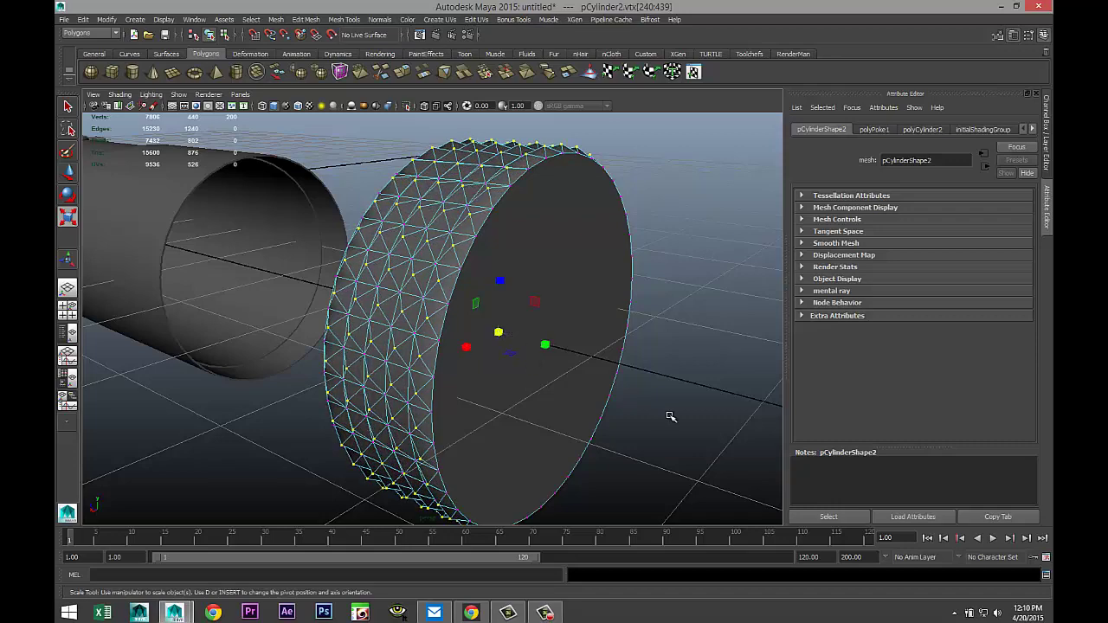
{"action": "left_click", "coordinate": [668, 415]}
{"action": "left_click_drag", "start_coordinate": [602, 382], "coordinate": [627, 374], "text": "alt"}
{"action": "right_click", "coordinate": [434, 275]}
{"action": "left_click", "coordinate": [458, 265]}
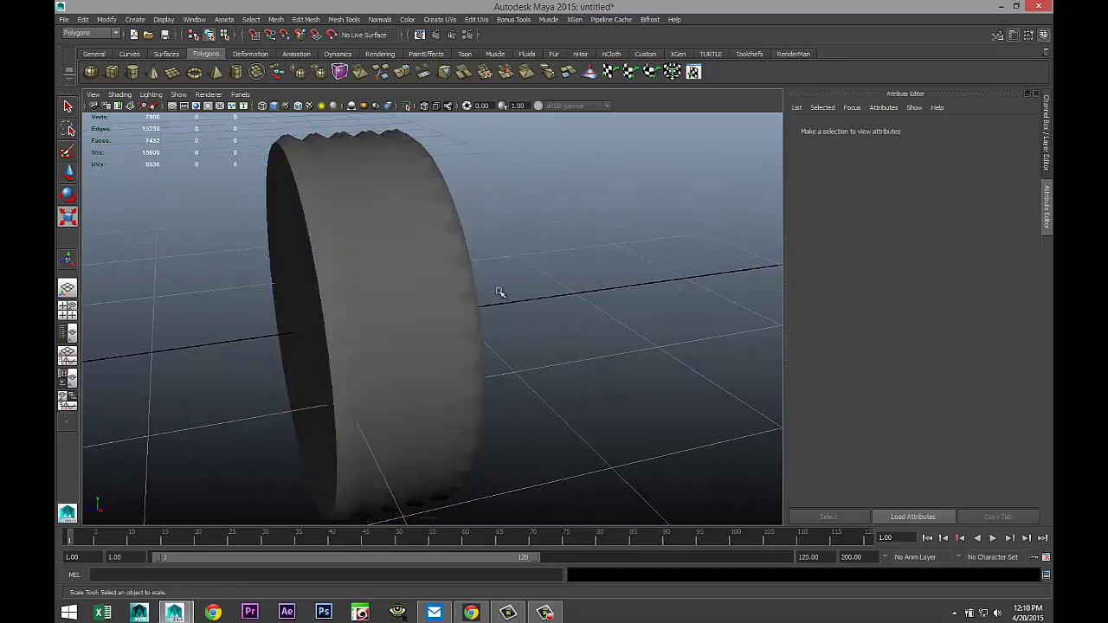
{"action": "left_click_drag", "start_coordinate": [500, 292], "coordinate": [532, 359], "text": "alt"}
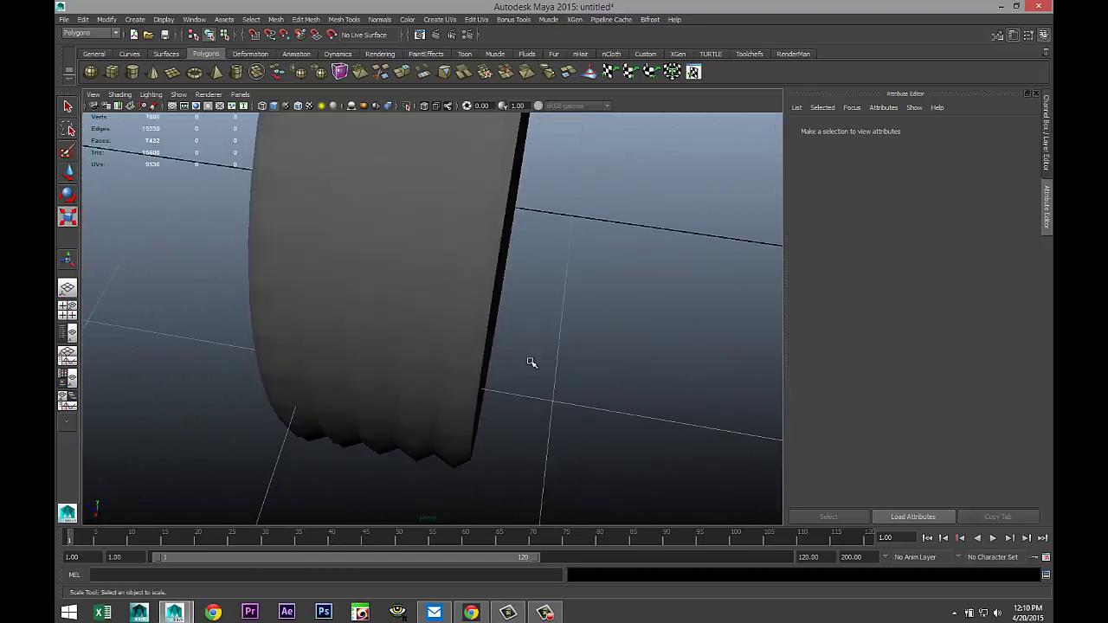
{"action": "scroll", "coordinate": [589, 389], "scroll_direction": "down", "scroll_amount": 5}
{"action": "left_click_drag", "start_coordinate": [294, 347], "coordinate": [367, 359], "text": "alt"}
Move the knurled cylinder along Z until it sits flush against the pipe's end
{"action": "left_click", "coordinate": [483, 274]}
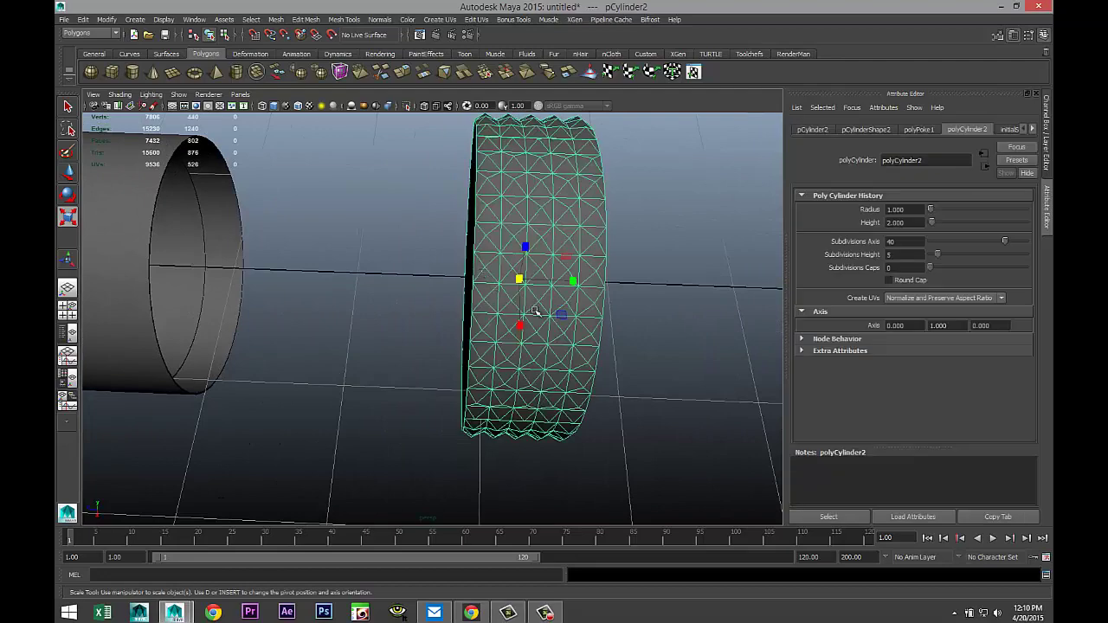
{"action": "key", "text": "w"}
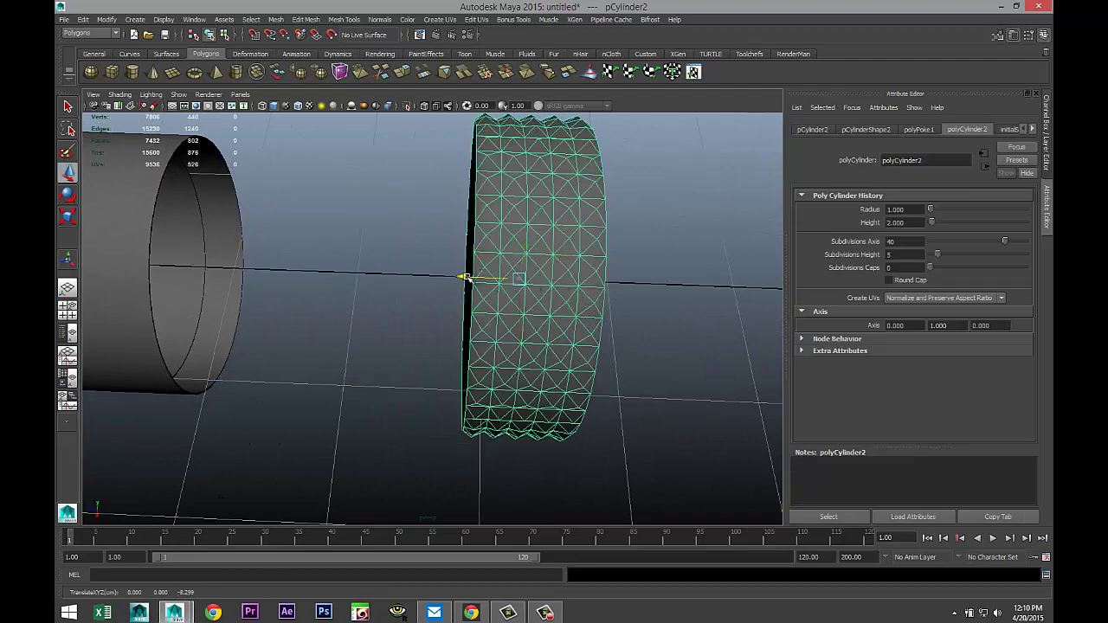
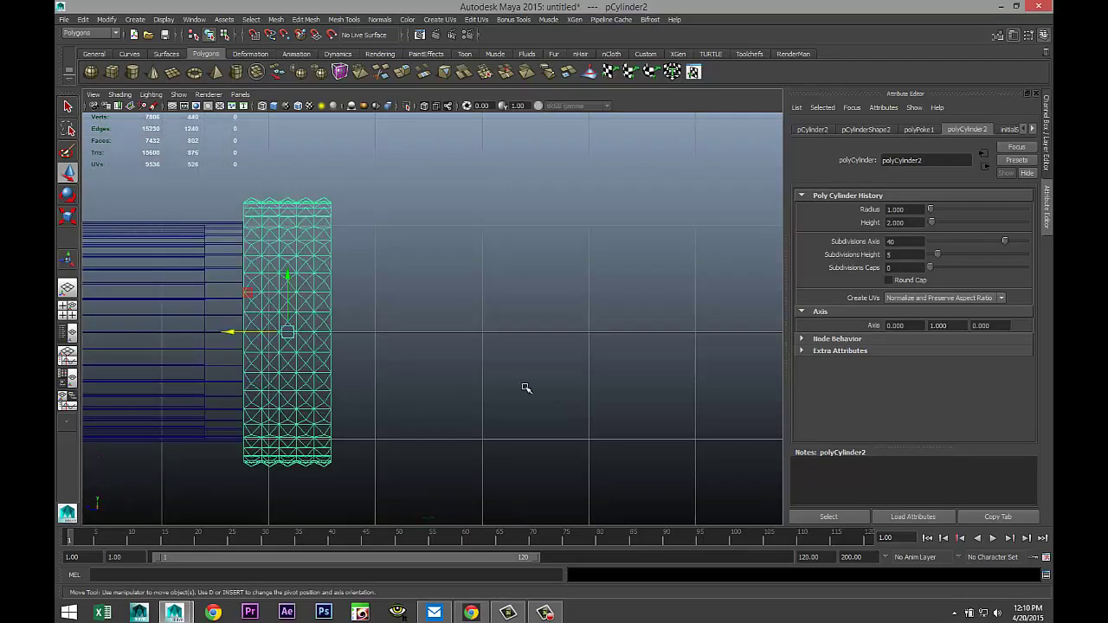
{"action": "left_click_drag", "start_coordinate": [227, 332], "coordinate": [223, 334]}
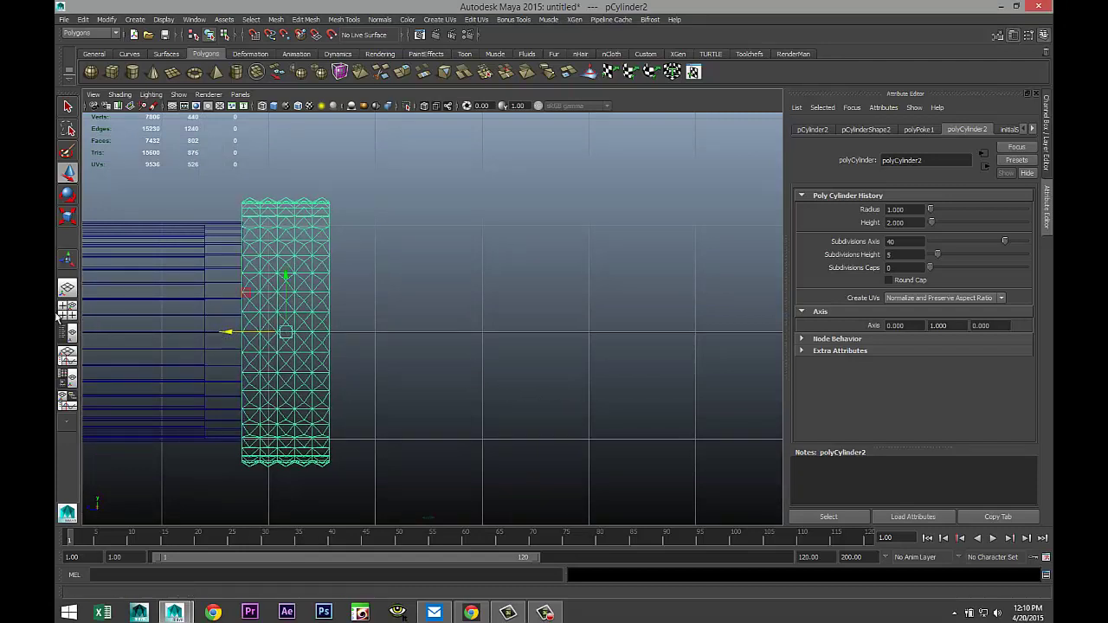
{"action": "key", "text": "space"}
{"action": "key", "text": "space"}
{"action": "left_click_drag", "start_coordinate": [560, 289], "coordinate": [483, 337], "text": "alt"}
{"action": "mouse_move", "coordinate": [407, 344]}
{"action": "left_mouse_down", "text": "alt"}
{"action": "mouse_move", "coordinate": [421, 338]}
{"action": "mouse_move", "coordinate": [489, 370]}
{"action": "mouse_move", "coordinate": [425, 361]}
{"action": "mouse_move", "coordinate": [403, 344]}
{"action": "mouse_move", "coordinate": [386, 351]}
{"action": "mouse_move", "coordinate": [393, 358]}
{"action": "left_mouse_up", "text": "alt"}
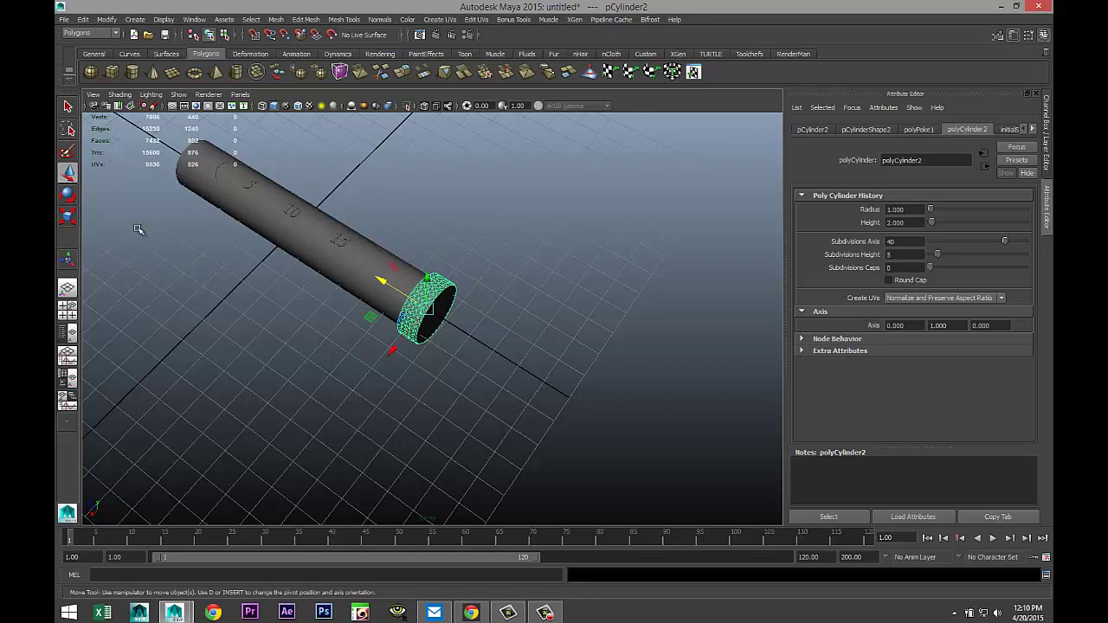
Create a polygon cube, move it beyond the knurled cylinder and scale it into a thin bar, about 5.237, 1.000, 0.240
{"action": "left_click", "coordinate": [112, 72]}
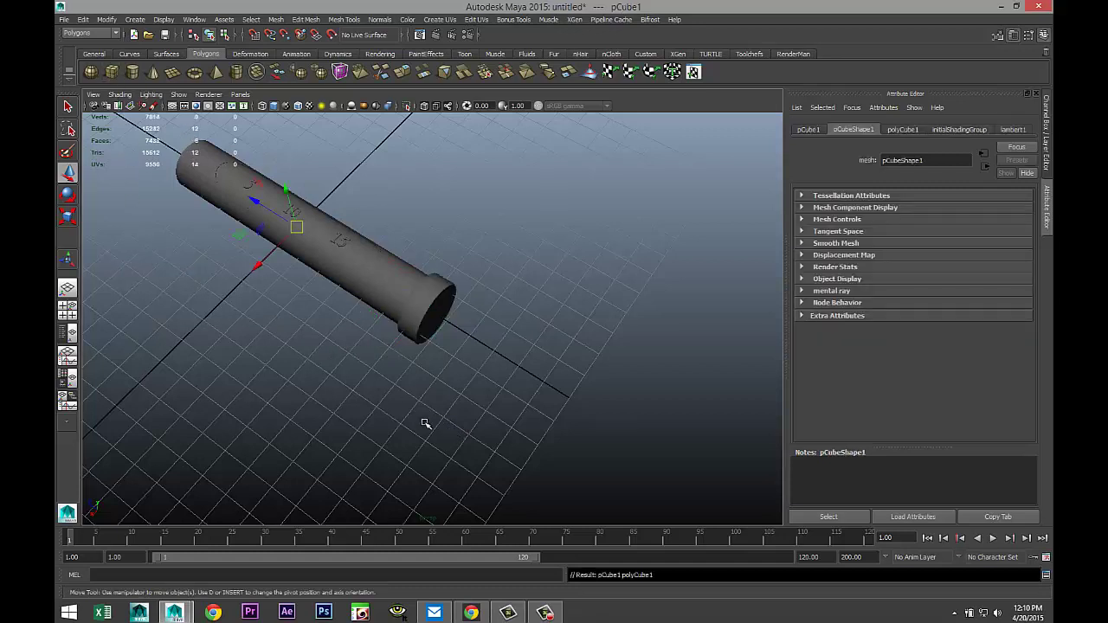
{"action": "left_click_drag", "start_coordinate": [260, 202], "coordinate": [469, 344]}
{"action": "key", "text": "r"}
{"action": "left_click_drag", "start_coordinate": [531, 413], "coordinate": [169, 377], "text": "alt"}
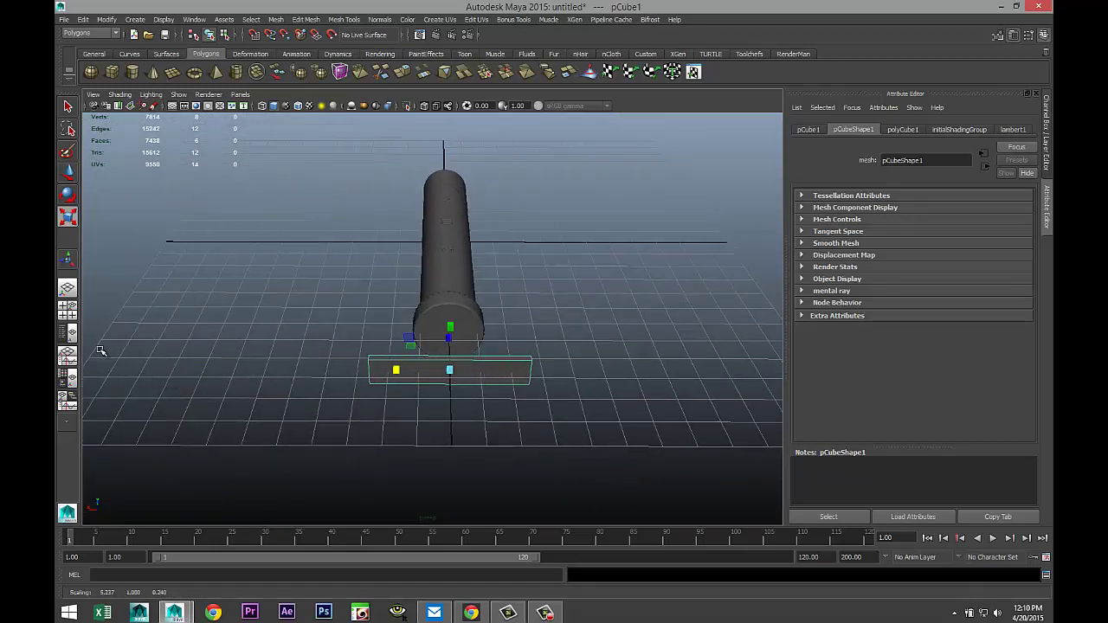
{"action": "left_click", "coordinate": [68, 310]}
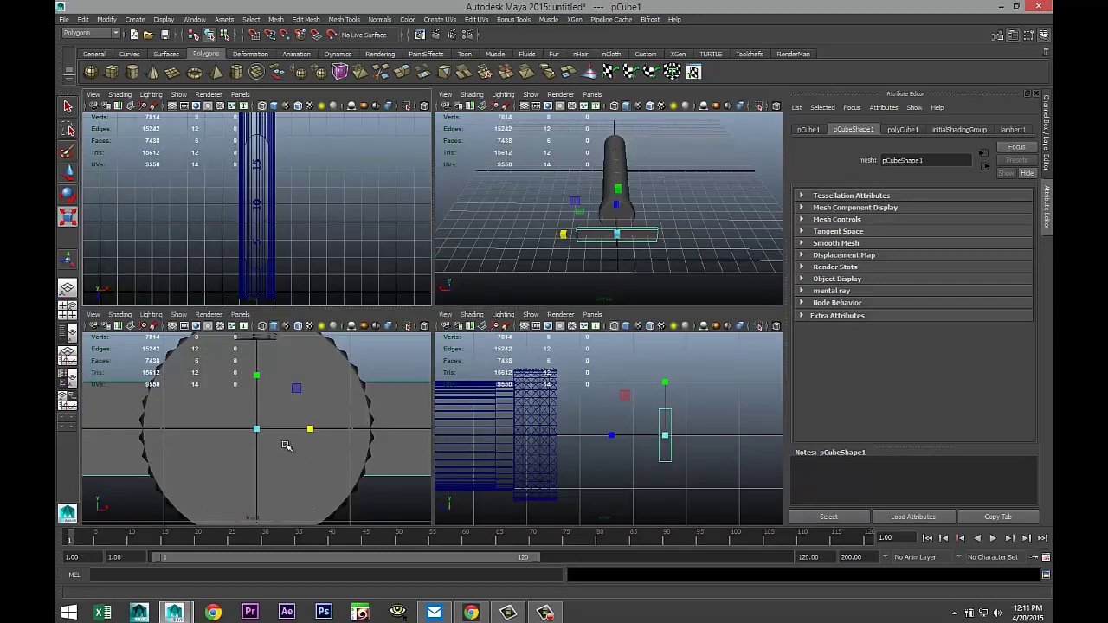
Insert eight evenly spaced edge loops across the bar's length in the wireframe front view, using the multiple edge loops option
{"action": "key", "text": "space"}
{"action": "key", "text": "f"}
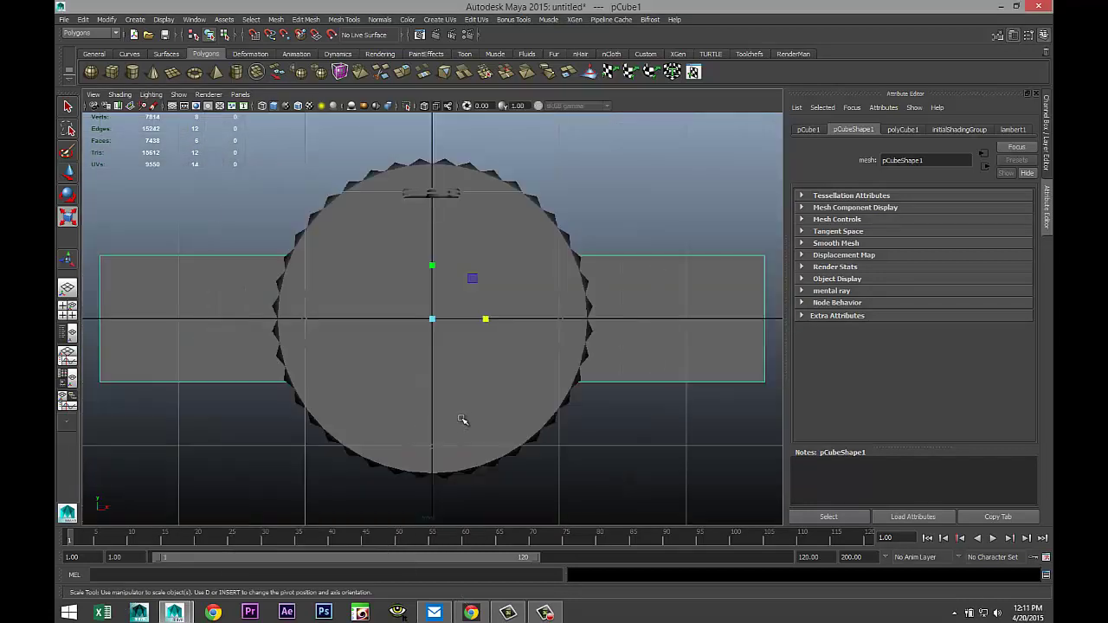
{"action": "key", "text": "4"}
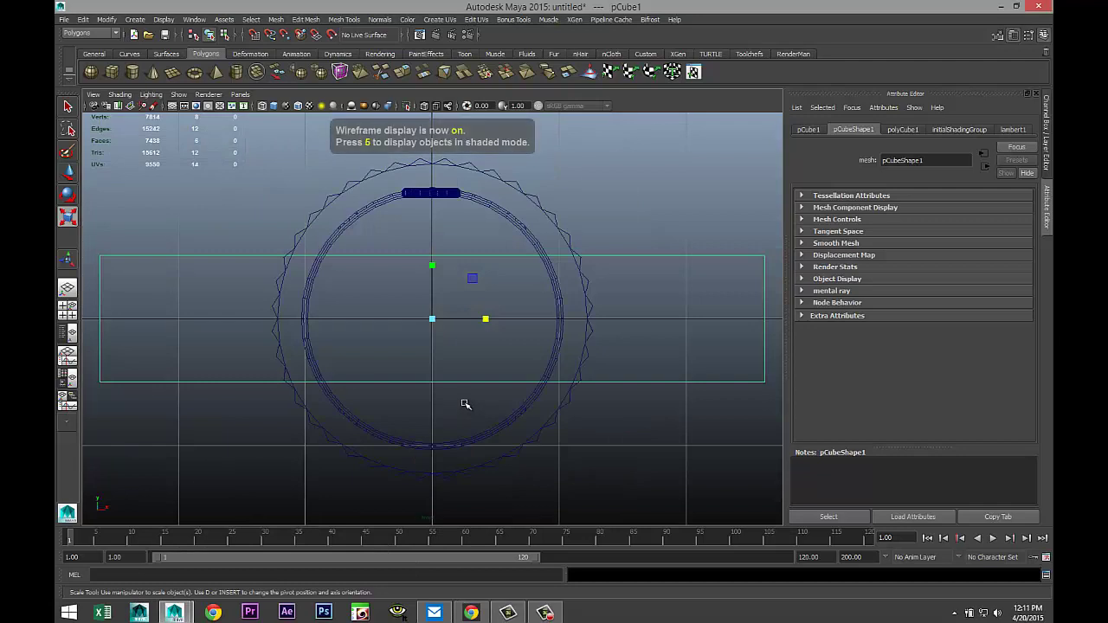
{"action": "scroll", "coordinate": [477, 433], "scroll_direction": "down", "scroll_amount": 5}
{"action": "scroll", "coordinate": [484, 438], "scroll_direction": "up", "scroll_amount": 5}
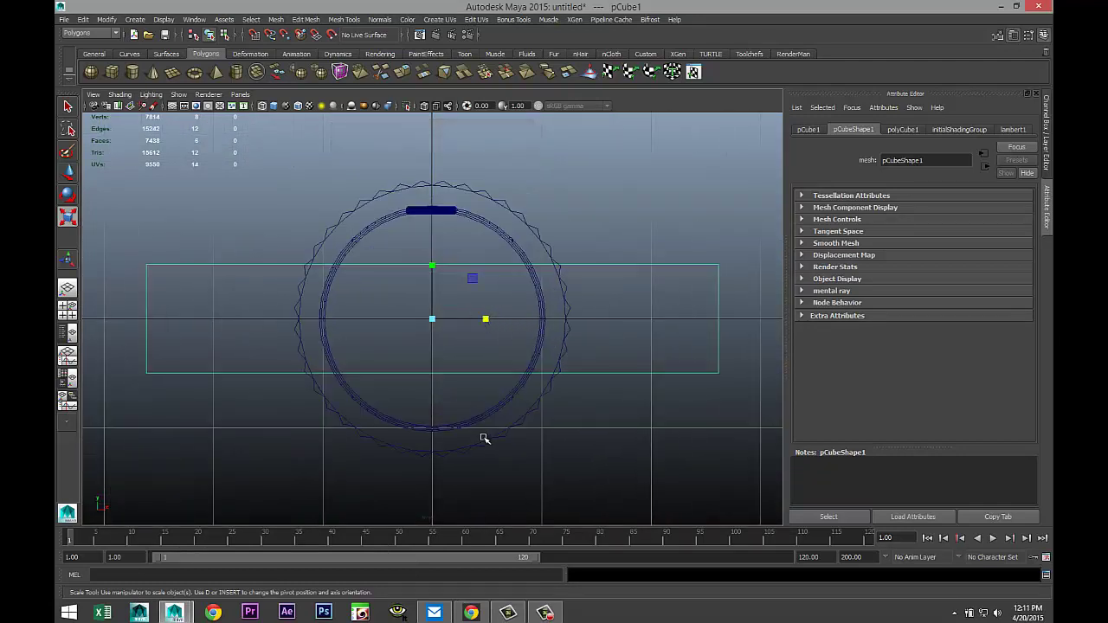
{"action": "left_click", "coordinate": [308, 19]}
{"action": "mouse_move", "coordinate": [343, 19]}
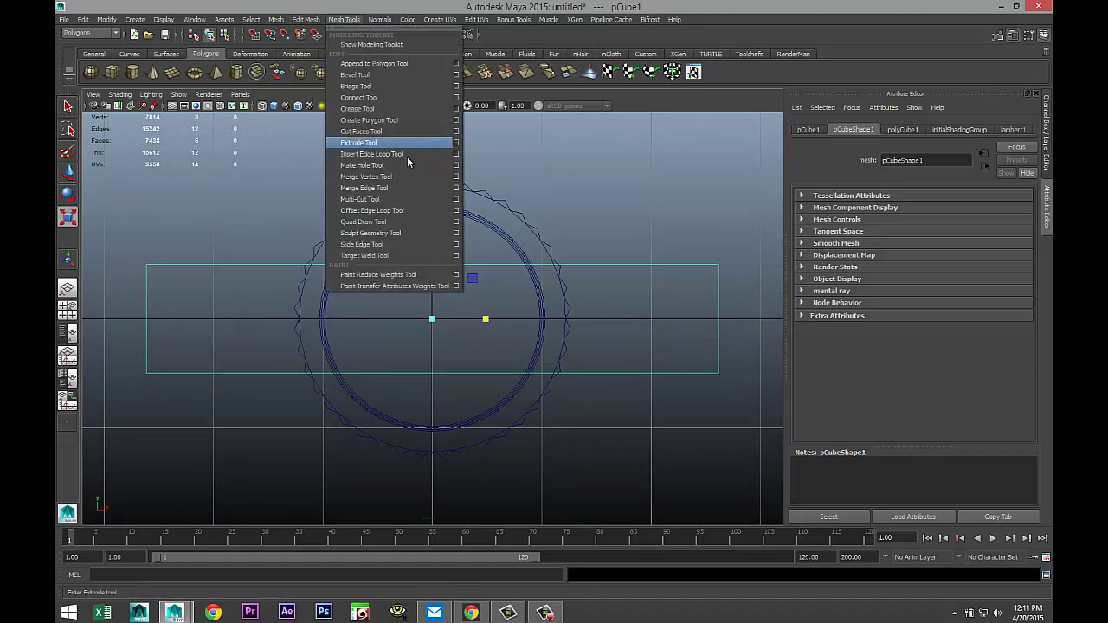
{"action": "left_click", "coordinate": [456, 154]}
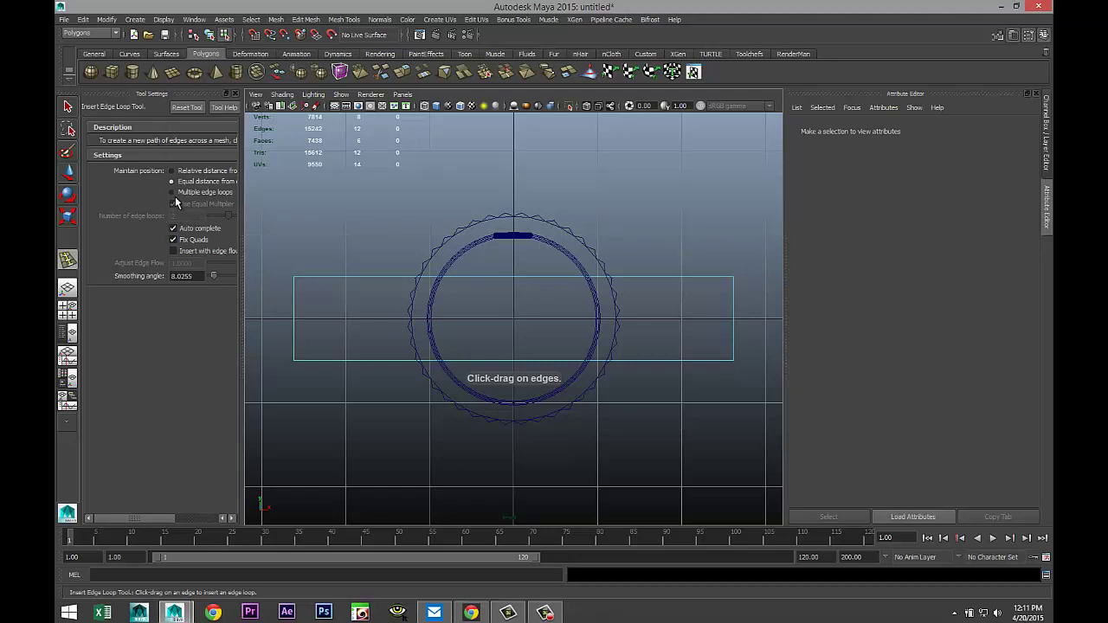
{"action": "left_click", "coordinate": [171, 193]}
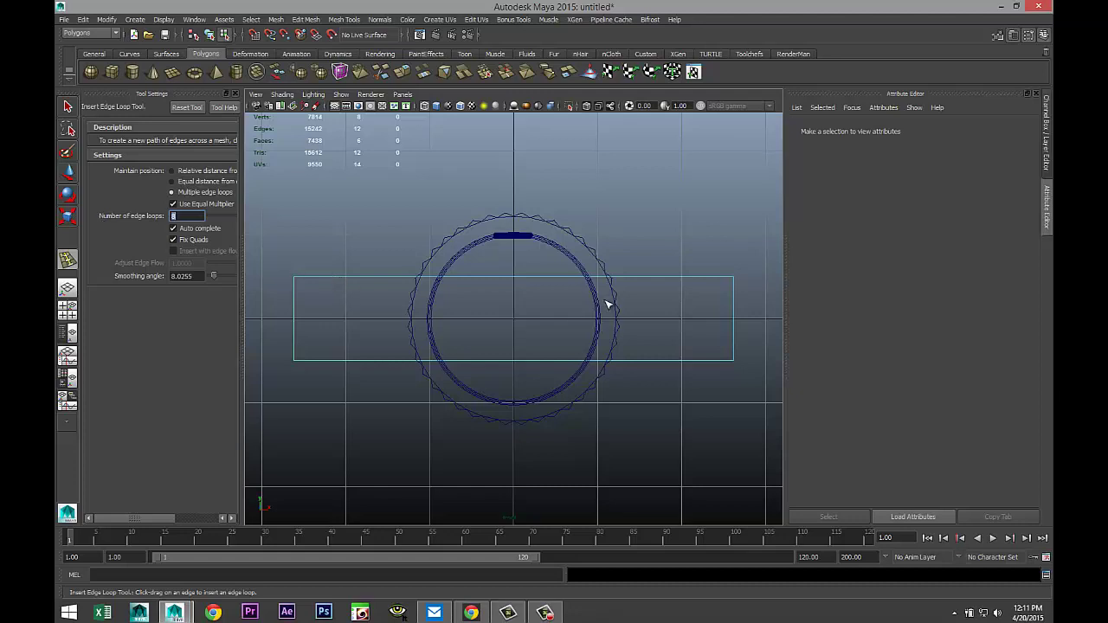
{"action": "left_click", "coordinate": [549, 282]}
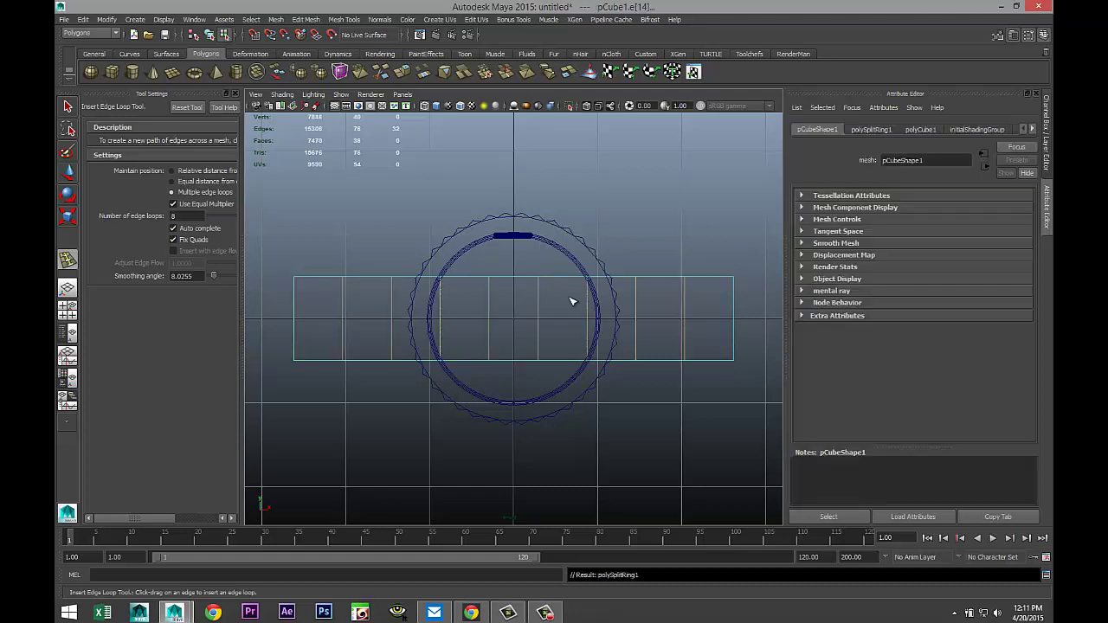
Scale the bar's two central vertex columns vertically until they nearly reach the pipe's outline
{"action": "key", "text": "q"}
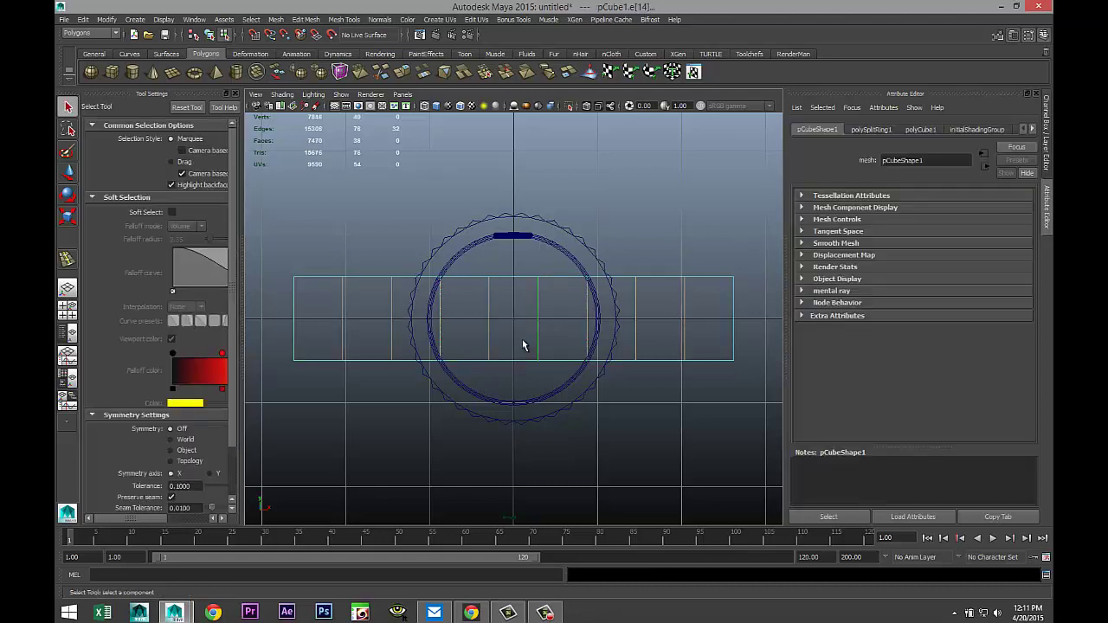
{"action": "right_click", "coordinate": [490, 303]}
{"action": "left_click", "coordinate": [437, 302]}
{"action": "left_click_drag", "start_coordinate": [465, 257], "coordinate": [569, 414]}
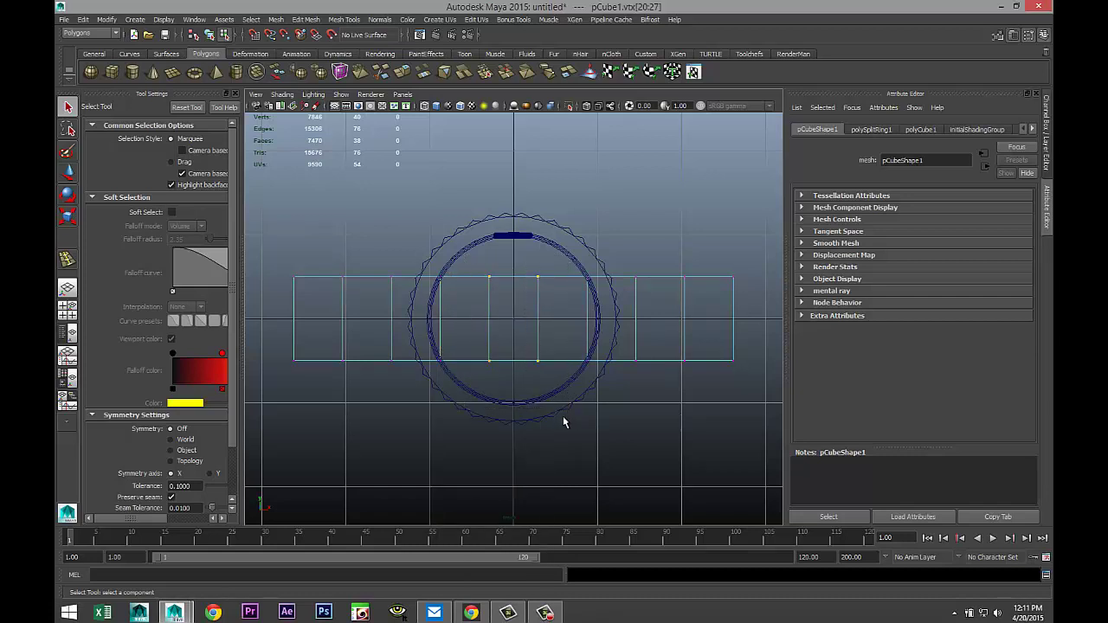
{"action": "key", "text": "r"}
{"action": "left_click_drag", "start_coordinate": [511, 263], "coordinate": [511, 216]}
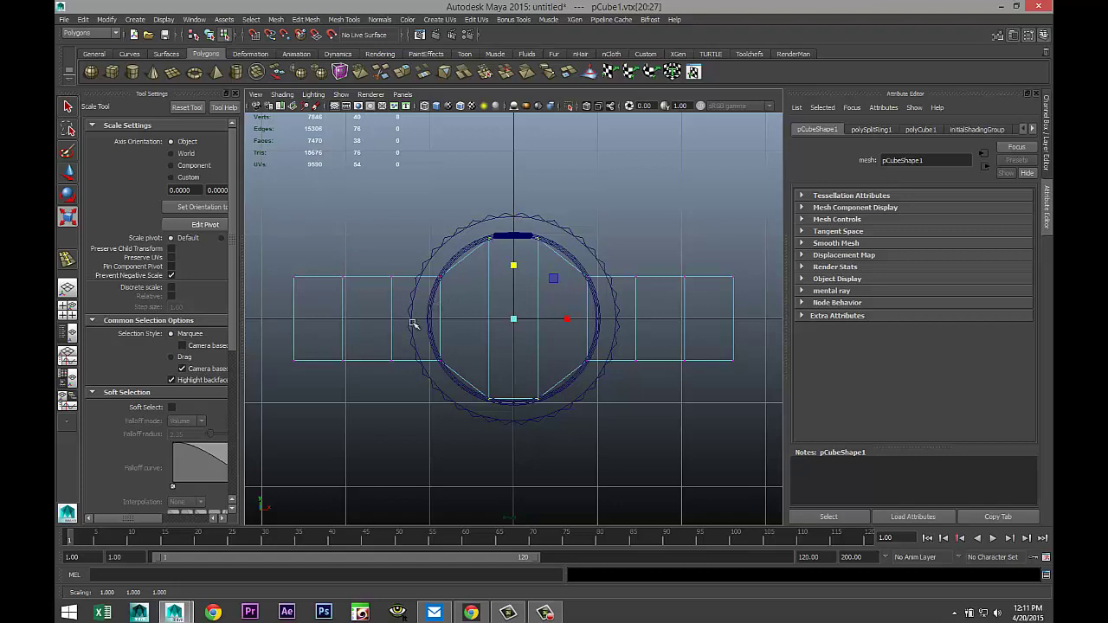
Select the two outermost vertex columns at both ends of the bar and scale them slightly taller
{"action": "left_click_drag", "start_coordinate": [286, 256], "coordinate": [363, 425]}
{"action": "left_click_drag", "start_coordinate": [679, 258], "coordinate": [753, 424], "text": "shift"}
{"action": "left_click_drag", "start_coordinate": [517, 270], "coordinate": [517, 238]}
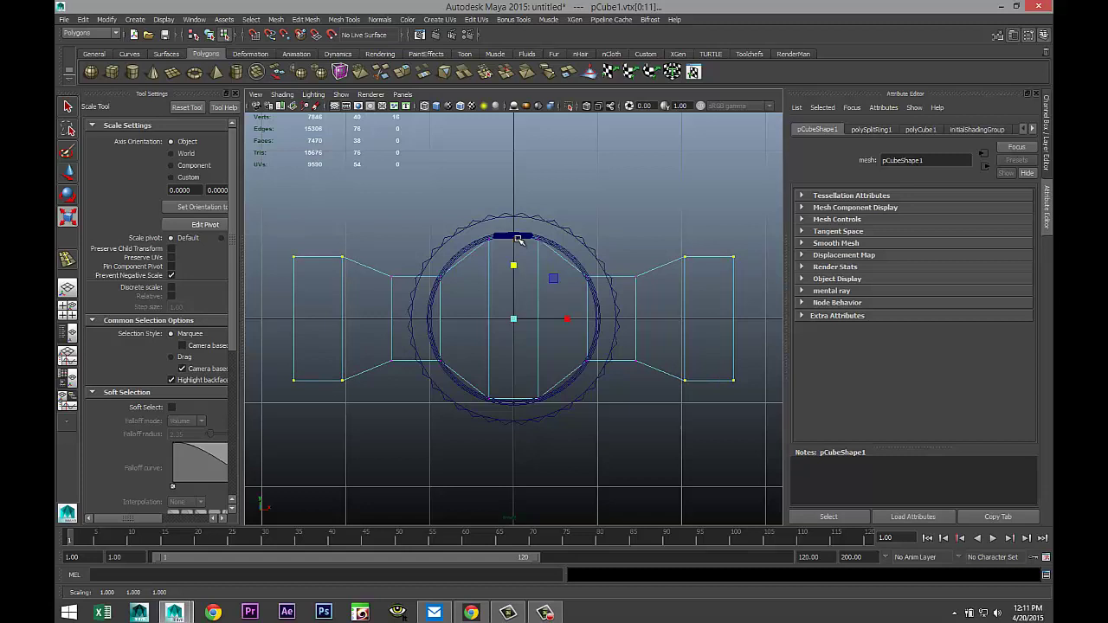
Insert three evenly spaced edge loops running lengthwise along the bar
{"action": "left_click", "coordinate": [348, 20]}
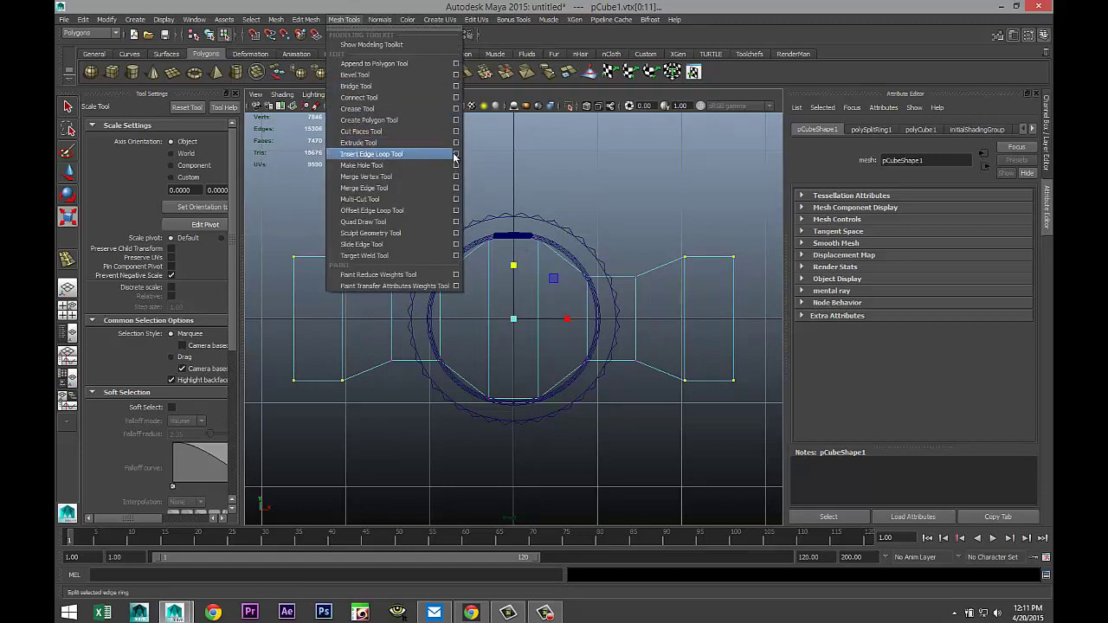
{"action": "left_click", "coordinate": [372, 154]}
{"action": "left_click", "coordinate": [173, 215]}
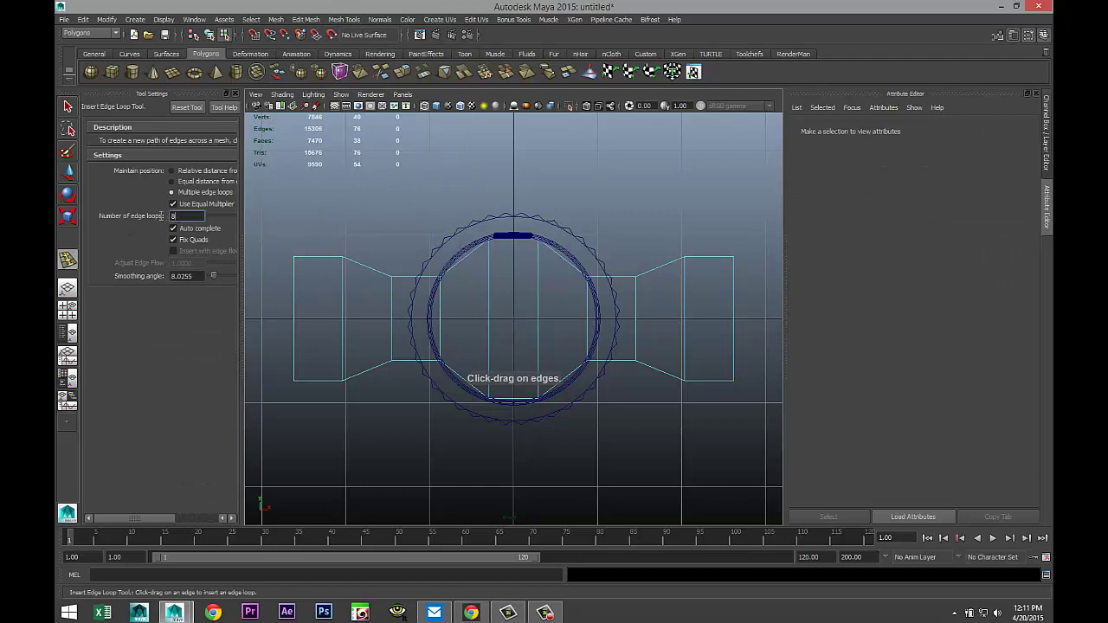
{"action": "type", "text": "3"}
{"action": "left_click_drag", "start_coordinate": [294, 317], "coordinate": [296, 322]}
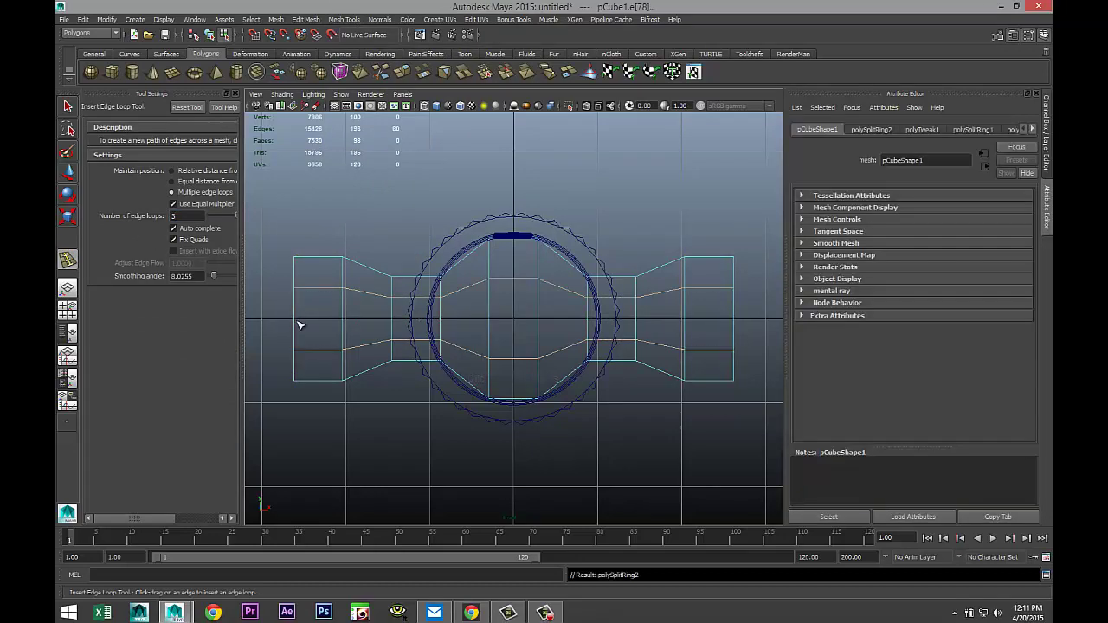
Scale the three middle vertex rows on both end edges of the bar slightly outward along X
{"action": "key", "text": "q"}
{"action": "right_click_drag", "start_coordinate": [296, 319], "coordinate": [249, 322]}
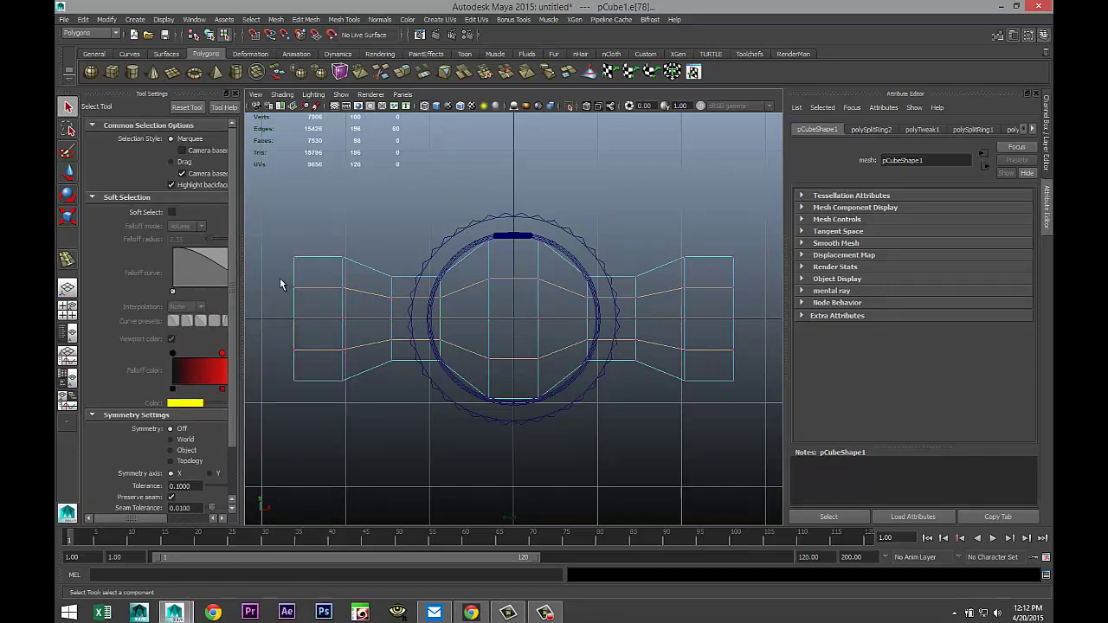
{"action": "left_click_drag", "start_coordinate": [285, 285], "coordinate": [292, 346]}
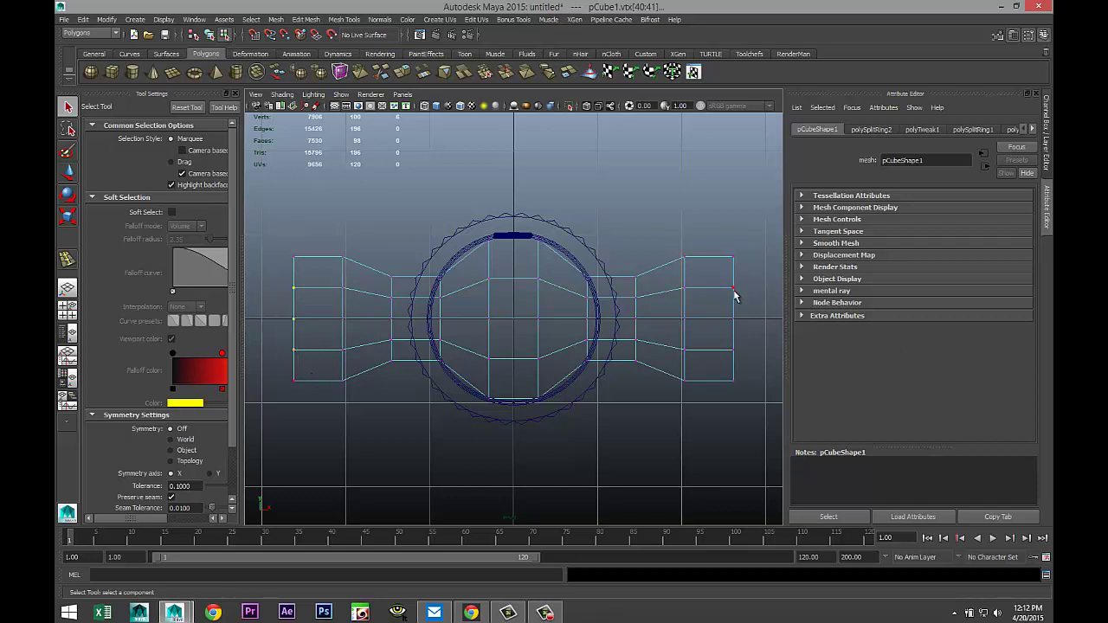
{"action": "key", "text": "r"}
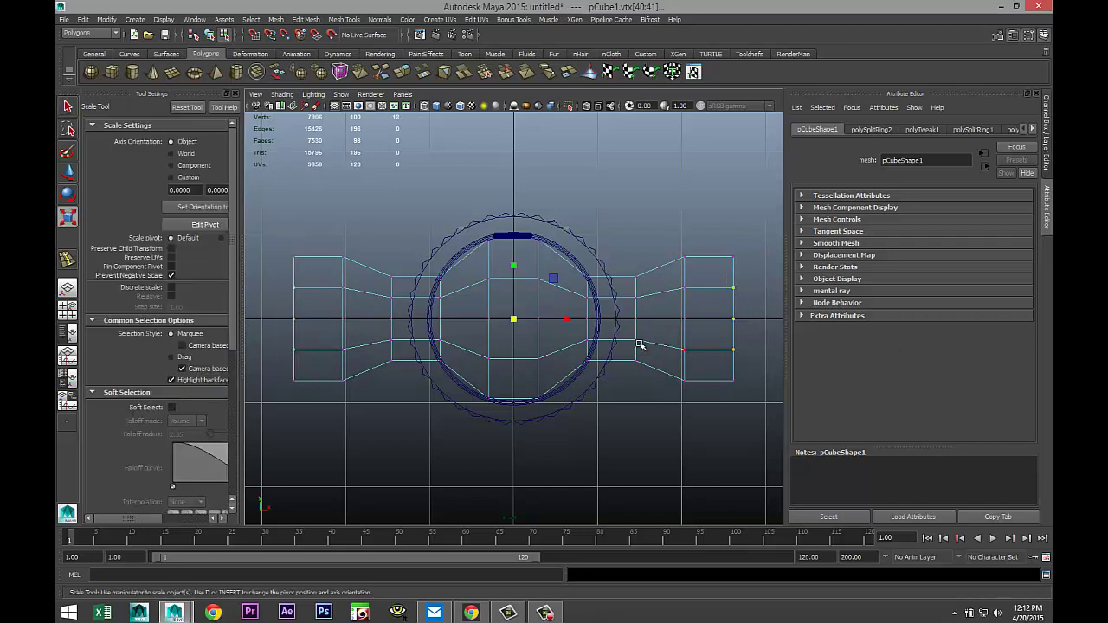
{"action": "left_click_drag", "start_coordinate": [567, 320], "coordinate": [569, 321]}
Scale the centre vertices of both end edges a little further outward along X to round the bar's ends
{"action": "left_click_drag", "start_coordinate": [277, 313], "coordinate": [349, 338]}
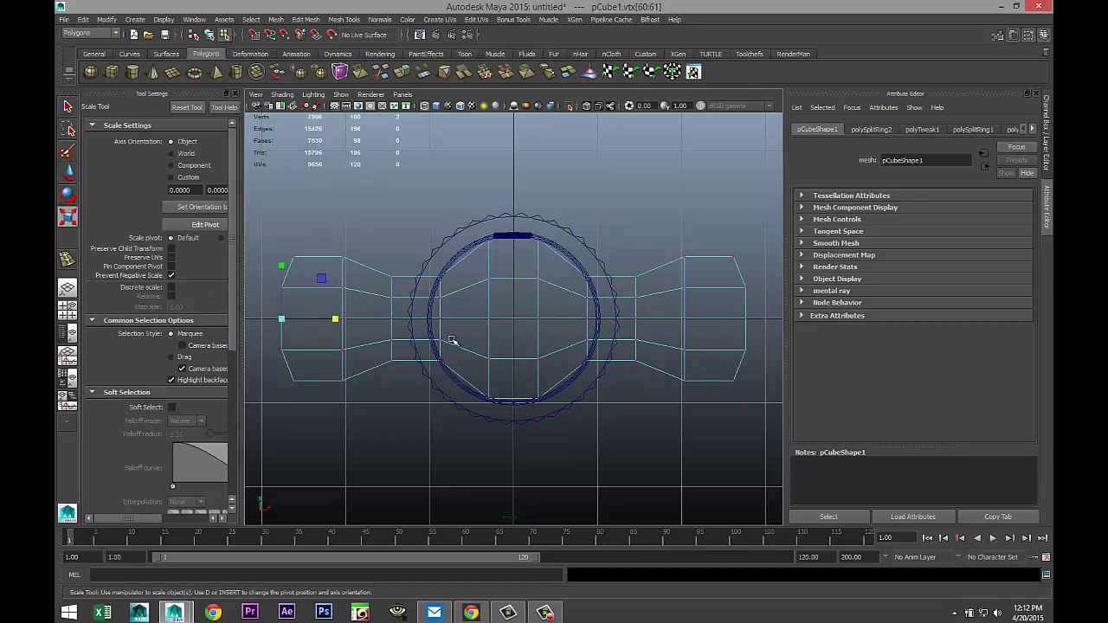
{"action": "left_click_drag", "start_coordinate": [737, 308], "coordinate": [755, 334], "text": "shift"}
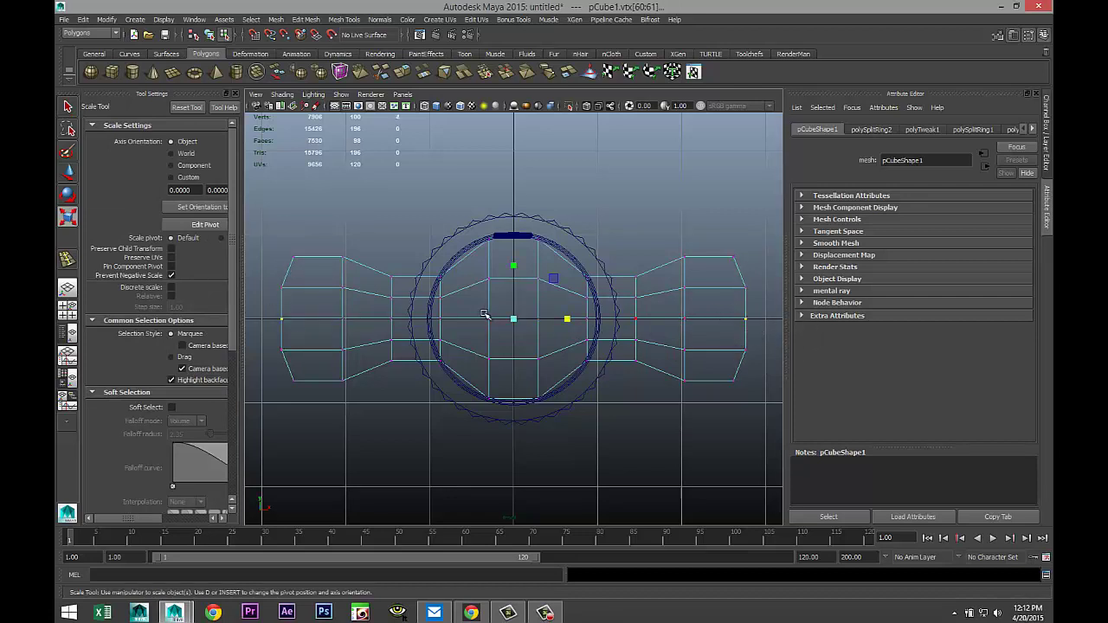
{"action": "left_click_drag", "start_coordinate": [568, 319], "coordinate": [568, 321]}
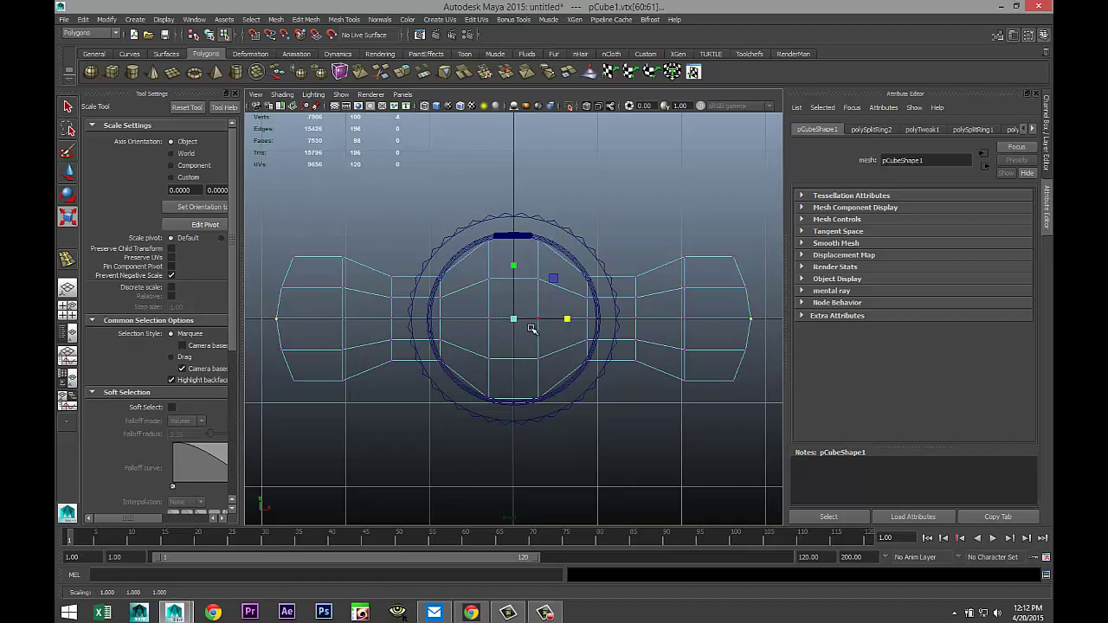
Return the bar to object mode in the perspective view, turn on its smooth mesh preview and deselect it
{"action": "left_click", "coordinate": [68, 310]}
{"action": "key", "text": "space"}
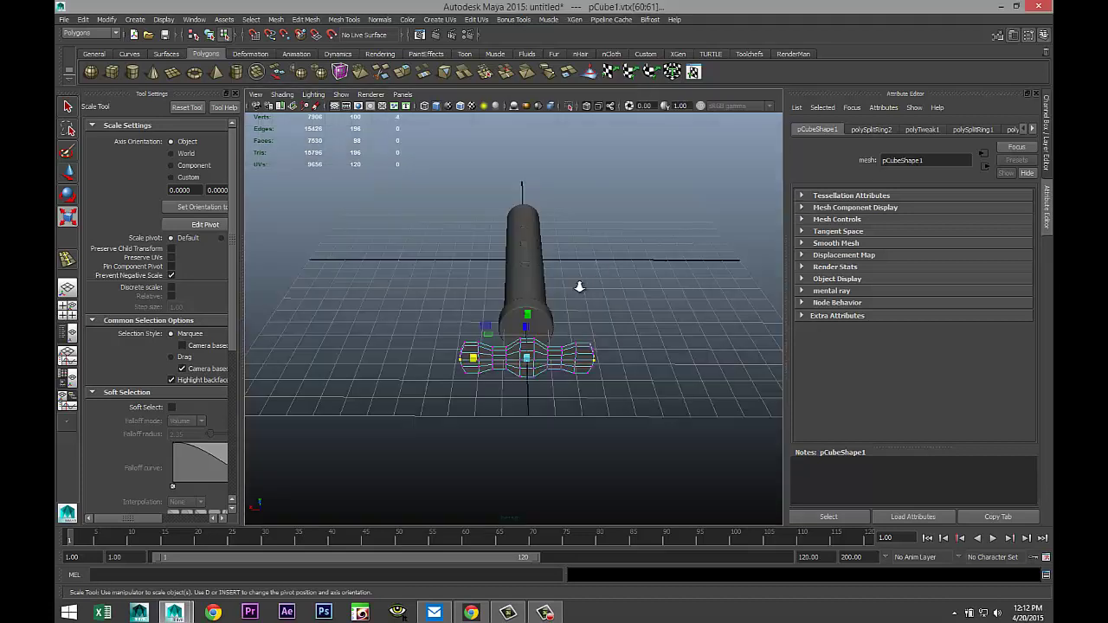
{"action": "scroll", "coordinate": [576, 293], "scroll_direction": "up", "scroll_amount": 5}
{"action": "left_click_drag", "start_coordinate": [464, 332], "coordinate": [503, 421], "text": "alt"}
{"action": "right_click_drag", "start_coordinate": [479, 410], "coordinate": [554, 322]}
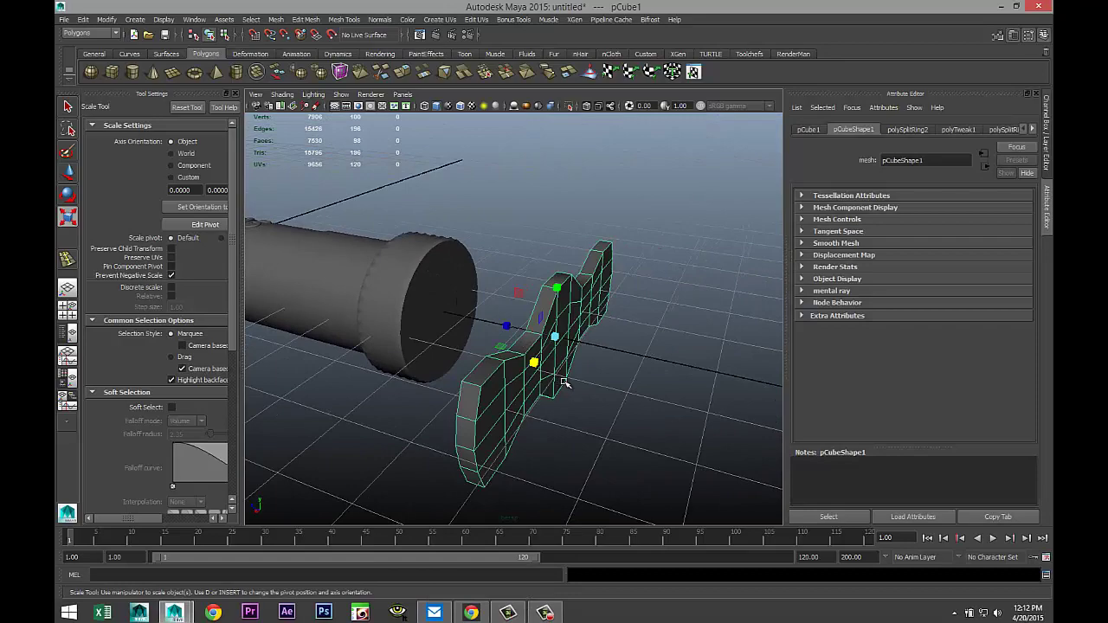
{"action": "key", "text": "3"}
{"action": "left_click", "coordinate": [623, 402]}
{"action": "mouse_move", "coordinate": [624, 404]}
{"action": "left_mouse_down", "text": "alt"}
{"action": "mouse_move", "coordinate": [534, 338]}
{"action": "mouse_move", "coordinate": [534, 292]}
{"action": "mouse_move", "coordinate": [559, 388]}
{"action": "mouse_move", "coordinate": [632, 412]}
{"action": "left_mouse_up", "text": "alt"}
Move the smoothed bar along Z until it sits flush against the knurled cylinder's outer face, fine-tuning in the side view
{"action": "key", "text": "w"}
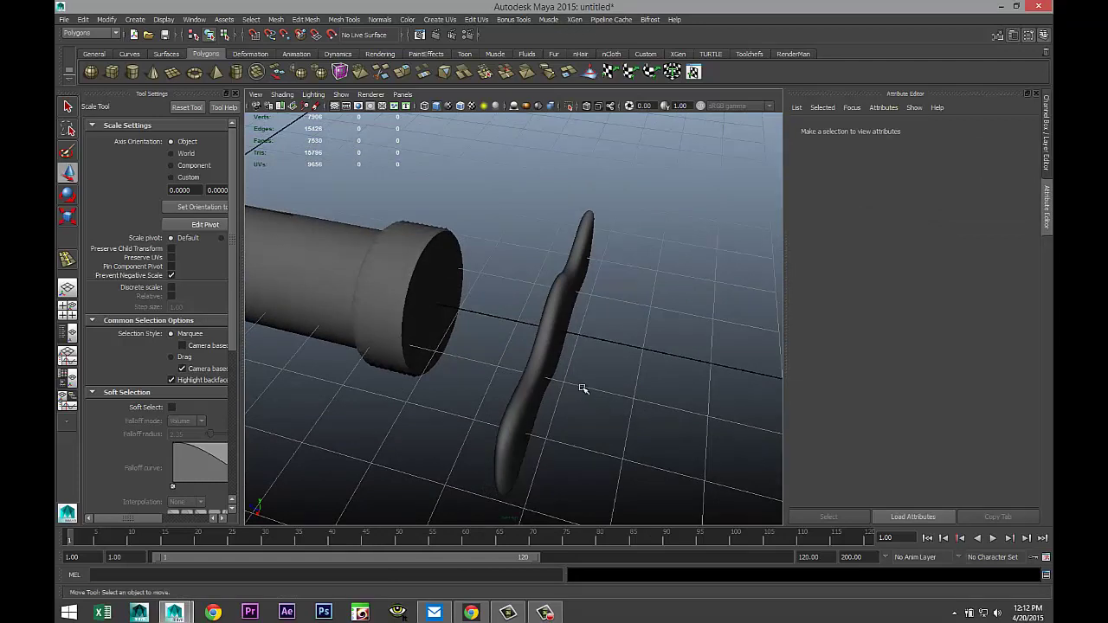
{"action": "left_click", "coordinate": [558, 381]}
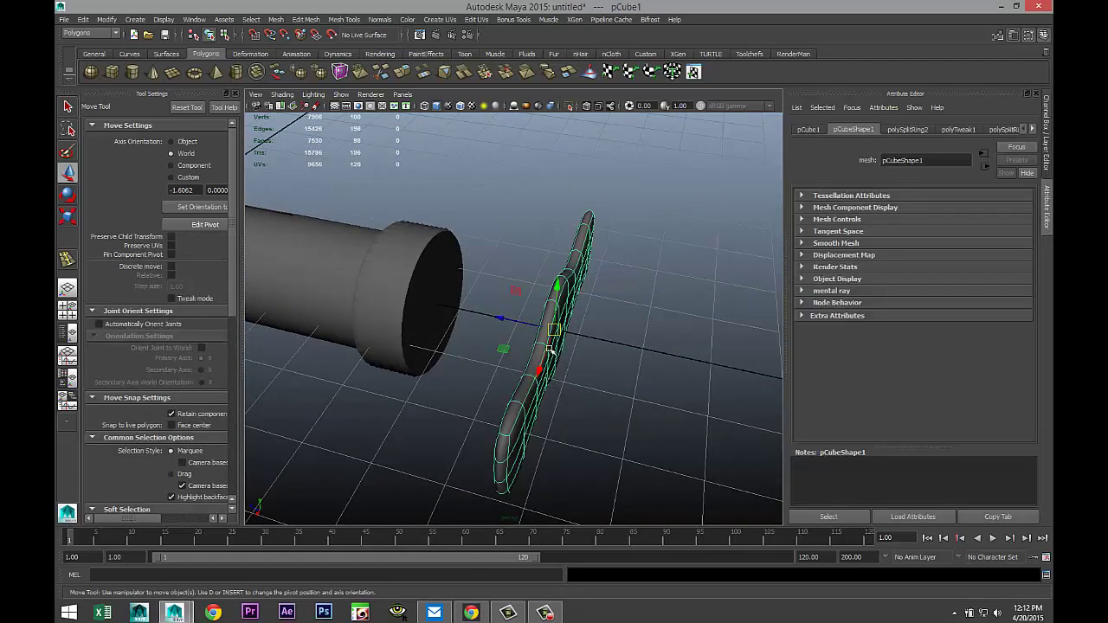
{"action": "left_click_drag", "start_coordinate": [508, 321], "coordinate": [384, 300]}
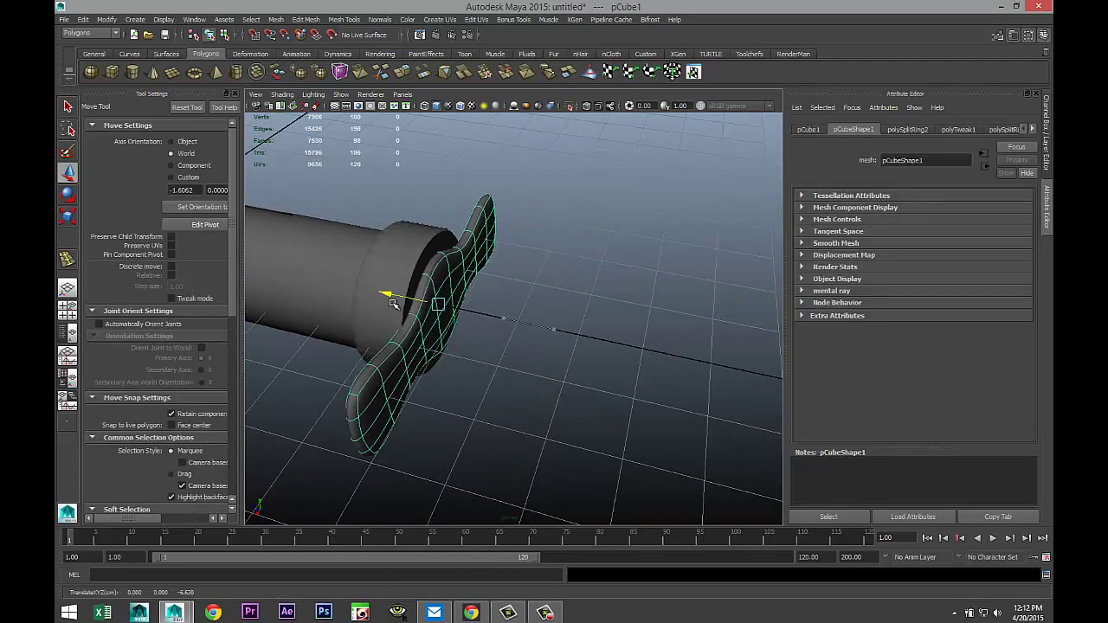
{"action": "left_click", "coordinate": [68, 311]}
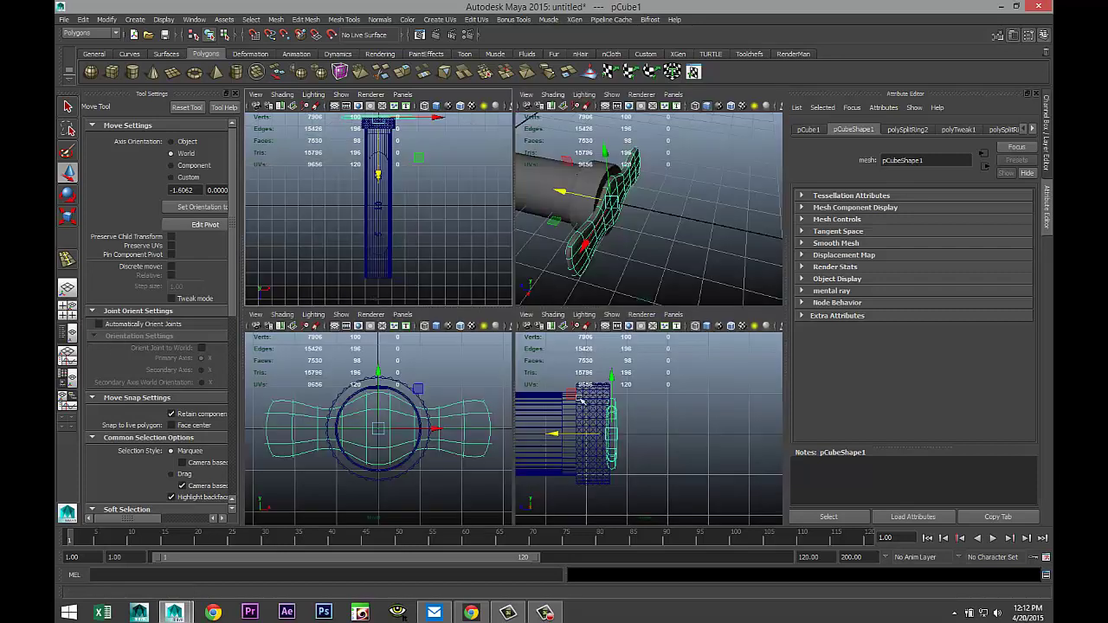
{"action": "key", "text": "space"}
{"action": "left_click_drag", "start_coordinate": [461, 319], "coordinate": [468, 322]}
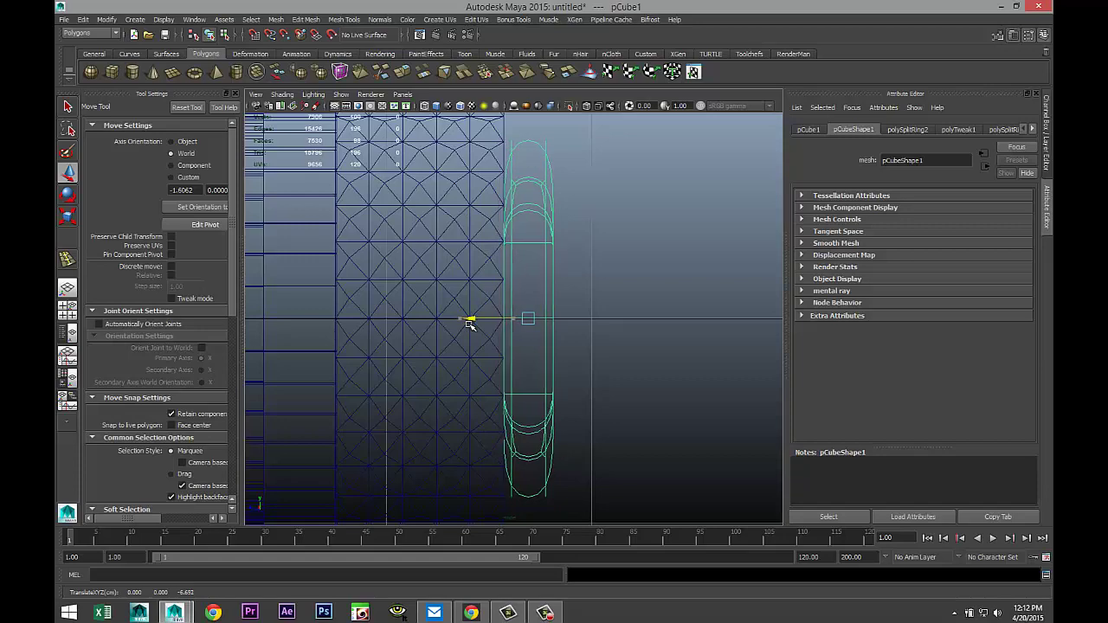
Duplicate the knurled cylinder and move the copy along Z until it sits flush against the bar's outer face
{"action": "left_click", "coordinate": [69, 312]}
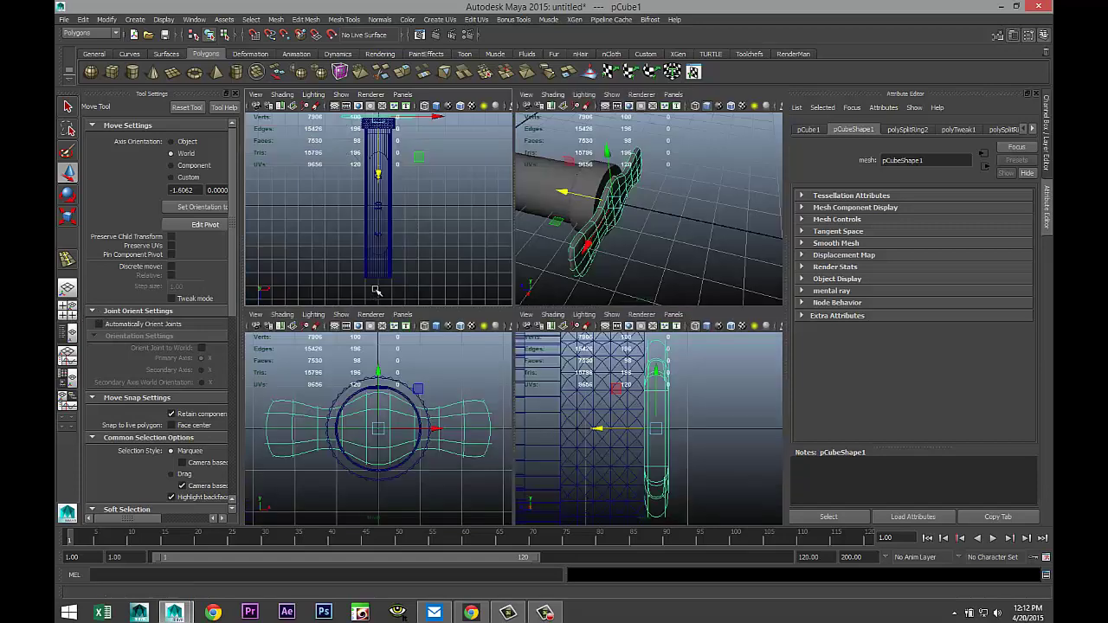
{"action": "key", "text": "space"}
{"action": "left_click_drag", "start_coordinate": [629, 283], "coordinate": [510, 336], "text": "alt"}
{"action": "left_click", "coordinate": [522, 304]}
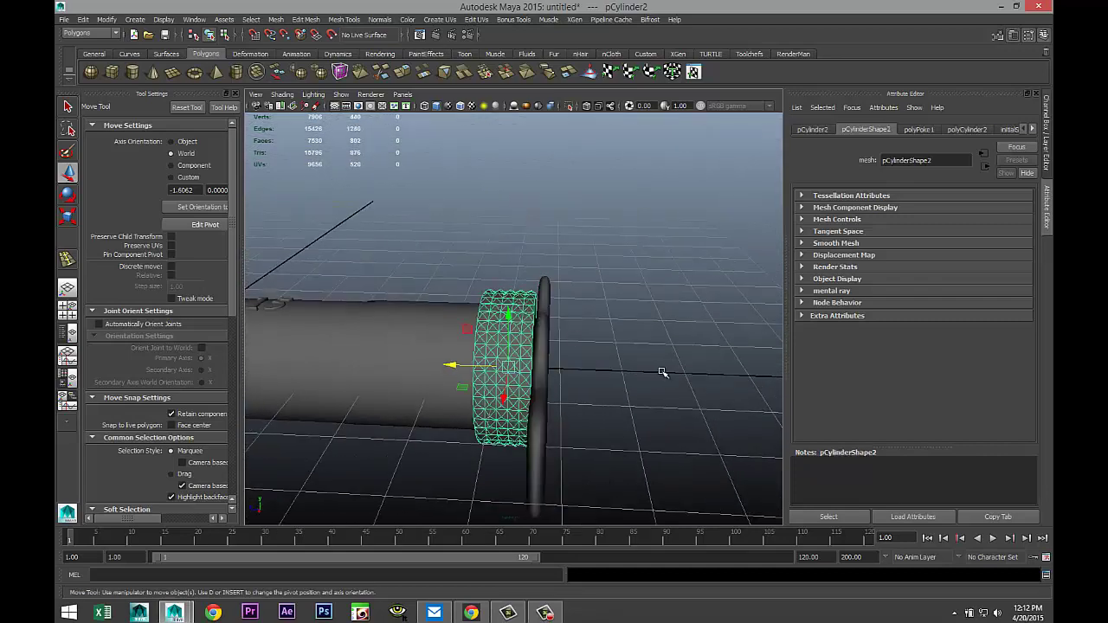
{"action": "key", "text": "ctrl+d"}
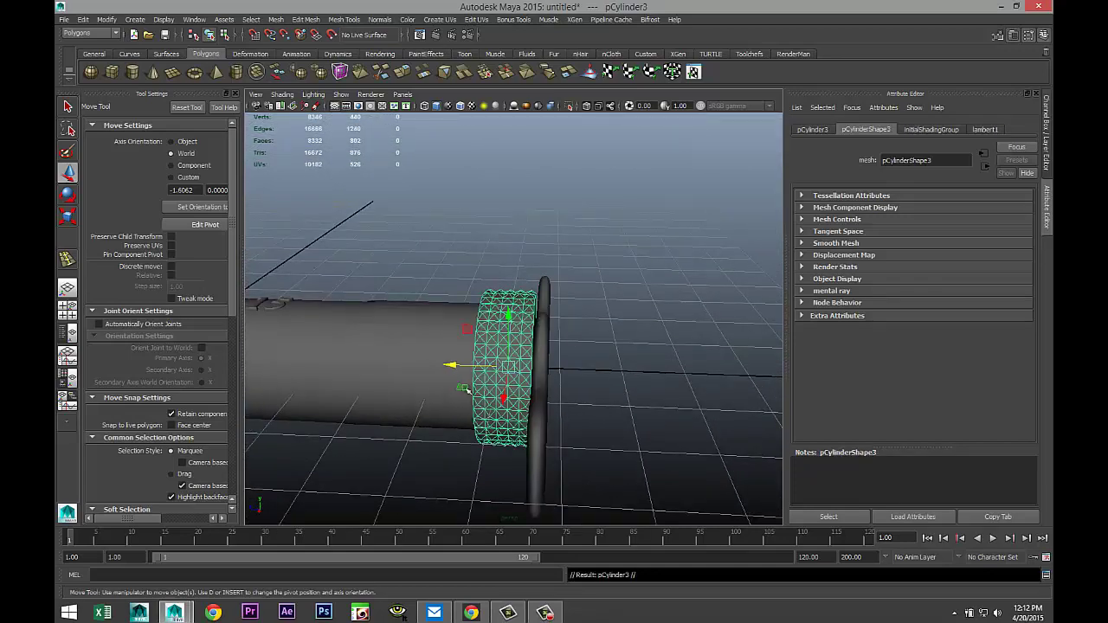
{"action": "left_click_drag", "start_coordinate": [451, 365], "coordinate": [514, 374]}
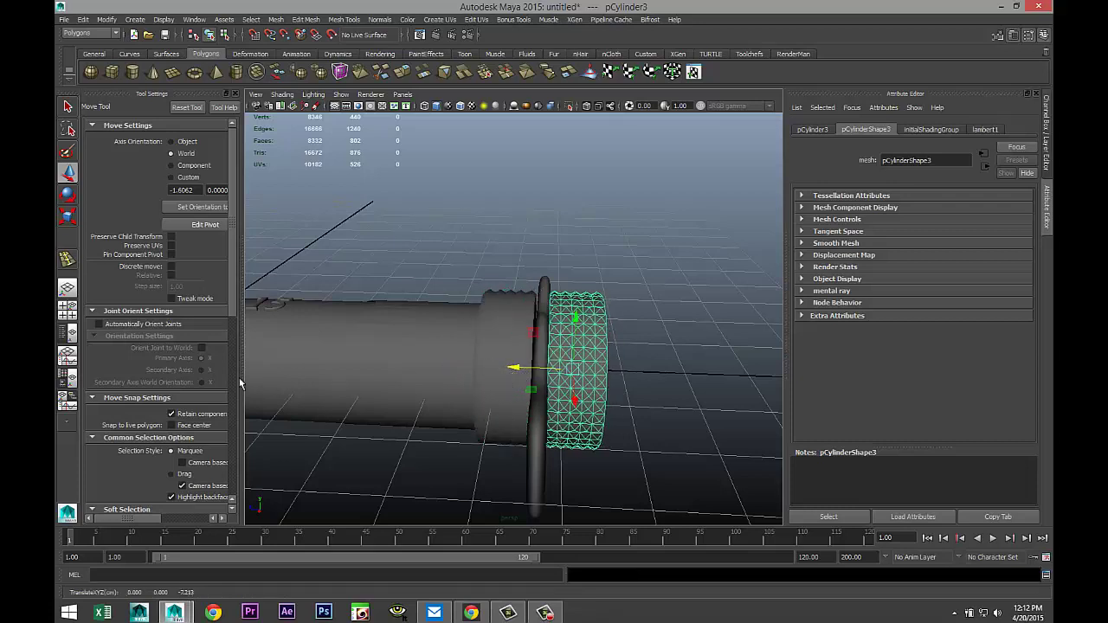
{"action": "left_click", "coordinate": [66, 308]}
{"action": "key", "text": "space"}
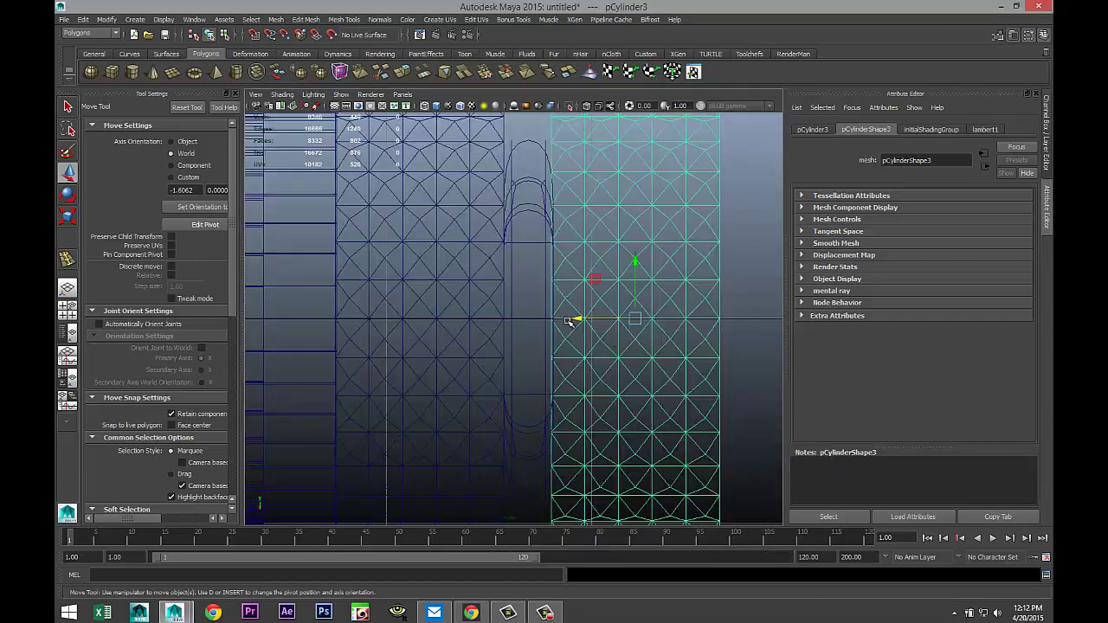
{"action": "left_click_drag", "start_coordinate": [579, 320], "coordinate": [580, 320]}
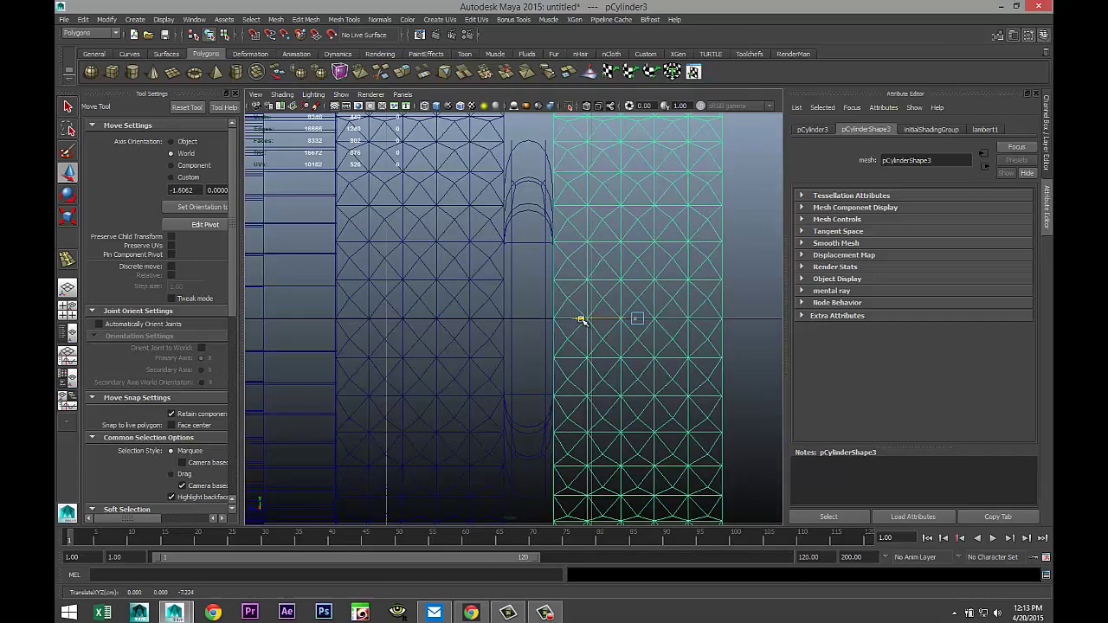
{"action": "left_click", "coordinate": [68, 310]}
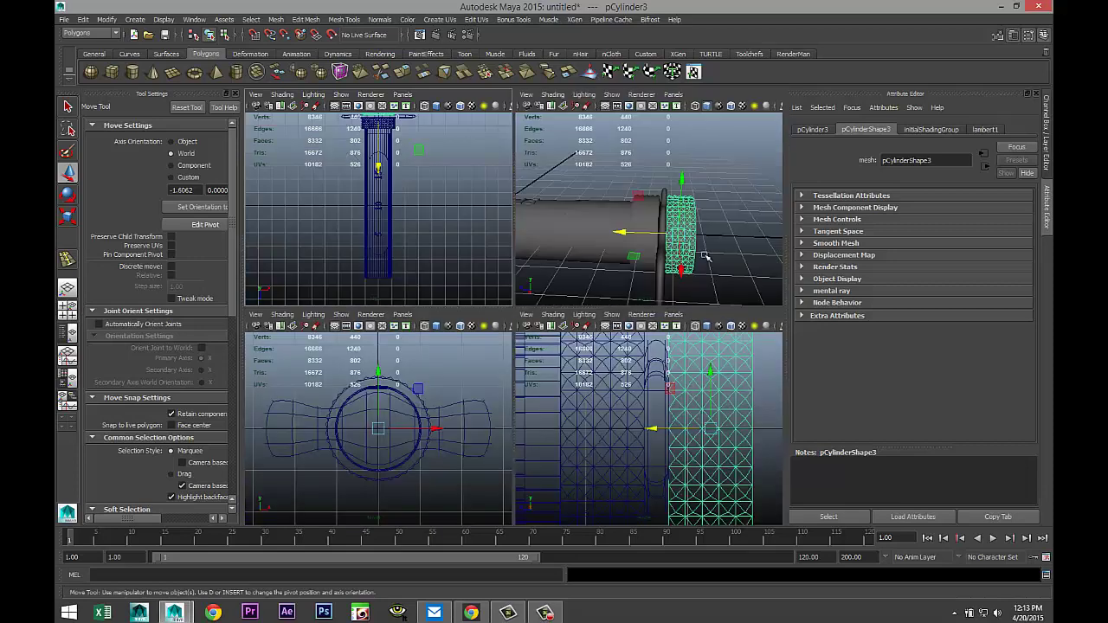
Scale the duplicated knurled cylinder down uniformly so it is smaller than the original
{"action": "key", "text": "space"}
{"action": "left_click_drag", "start_coordinate": [633, 334], "coordinate": [509, 365], "text": "alt"}
{"action": "key", "text": "r"}
{"action": "scroll", "coordinate": [552, 439], "scroll_direction": "up", "scroll_amount": 3}
{"action": "left_click_drag", "start_coordinate": [597, 448], "coordinate": [649, 419], "text": "alt"}
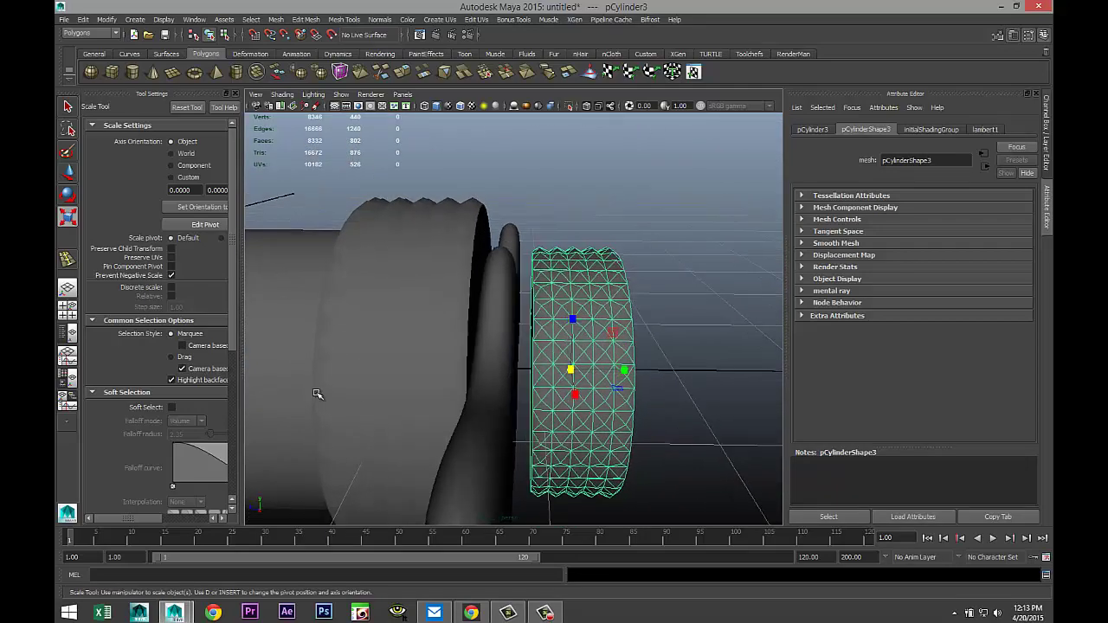
Move the scaled-down knurled cap along Z in the side view until it sits flush against the bar's outer face
{"action": "left_click", "coordinate": [67, 308]}
{"action": "key", "text": "space"}
{"action": "scroll", "coordinate": [459, 426], "scroll_direction": "up", "scroll_amount": 3}
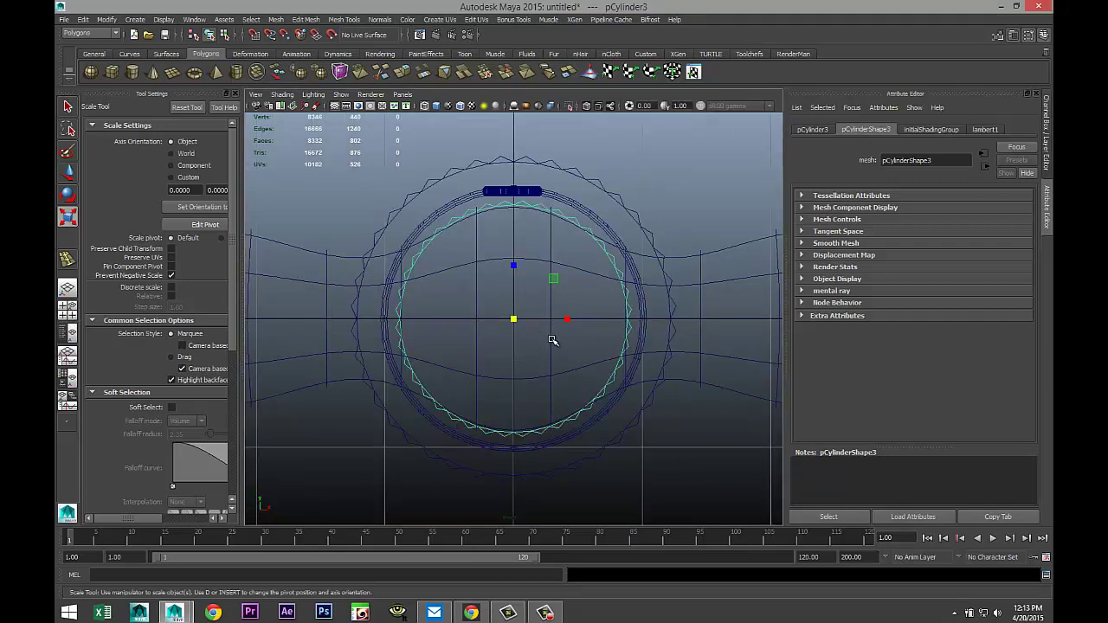
{"action": "left_click_drag", "start_coordinate": [513, 320], "coordinate": [512, 324]}
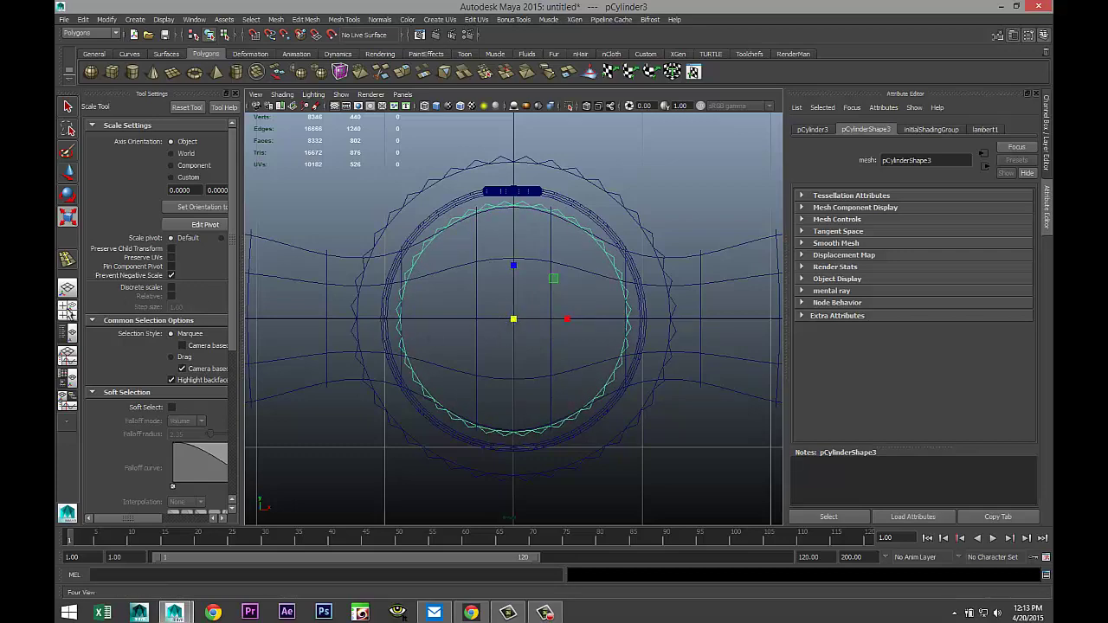
{"action": "key", "text": "space"}
{"action": "key", "text": "space"}
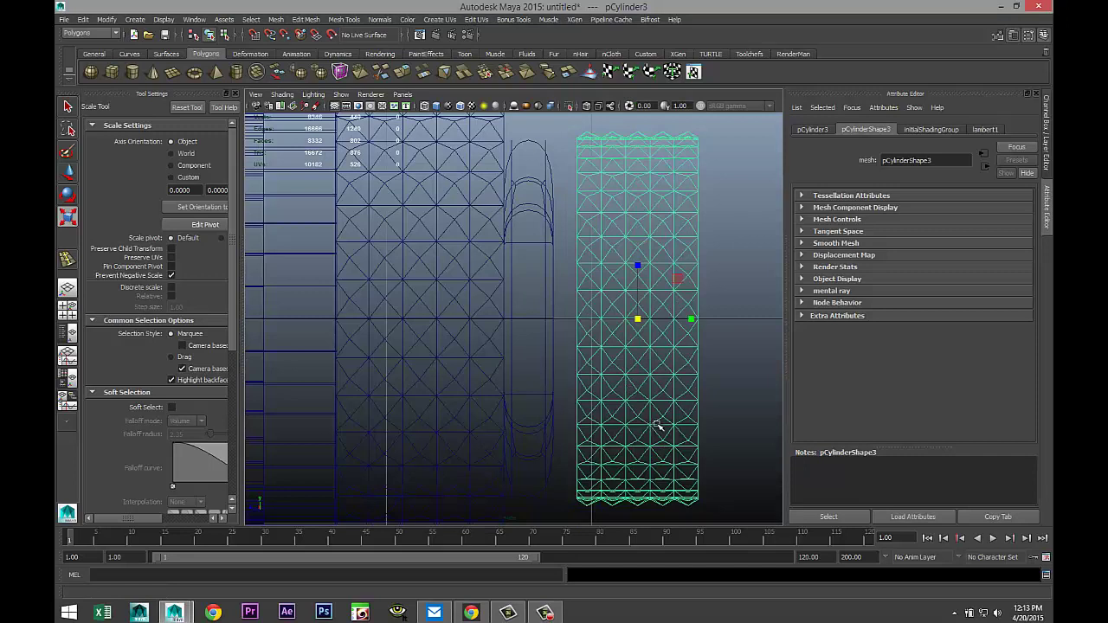
{"action": "key", "text": "w"}
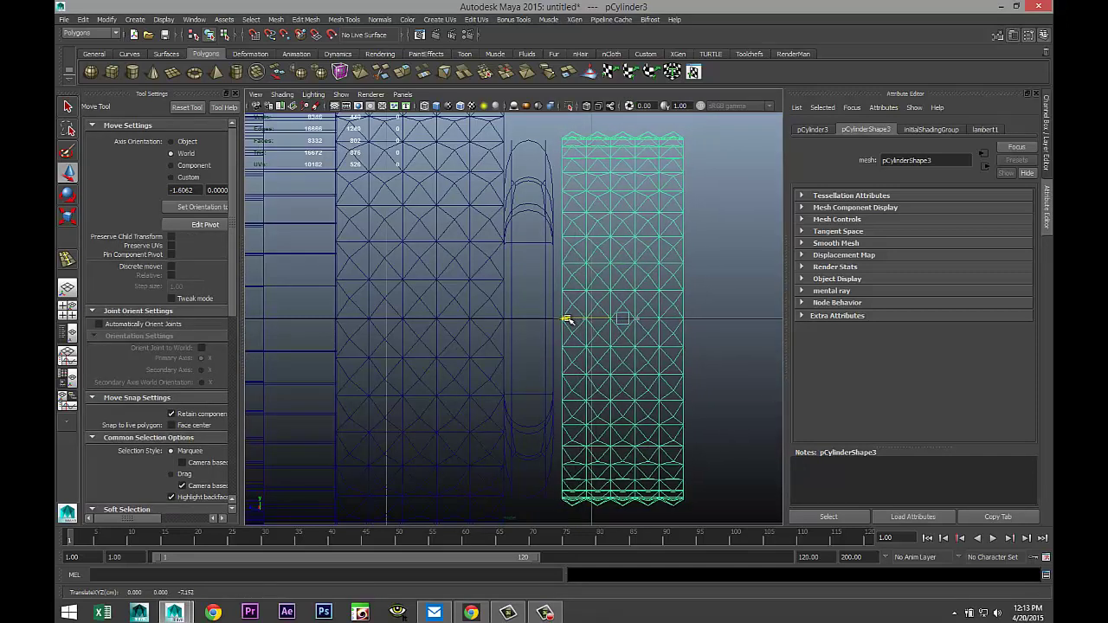
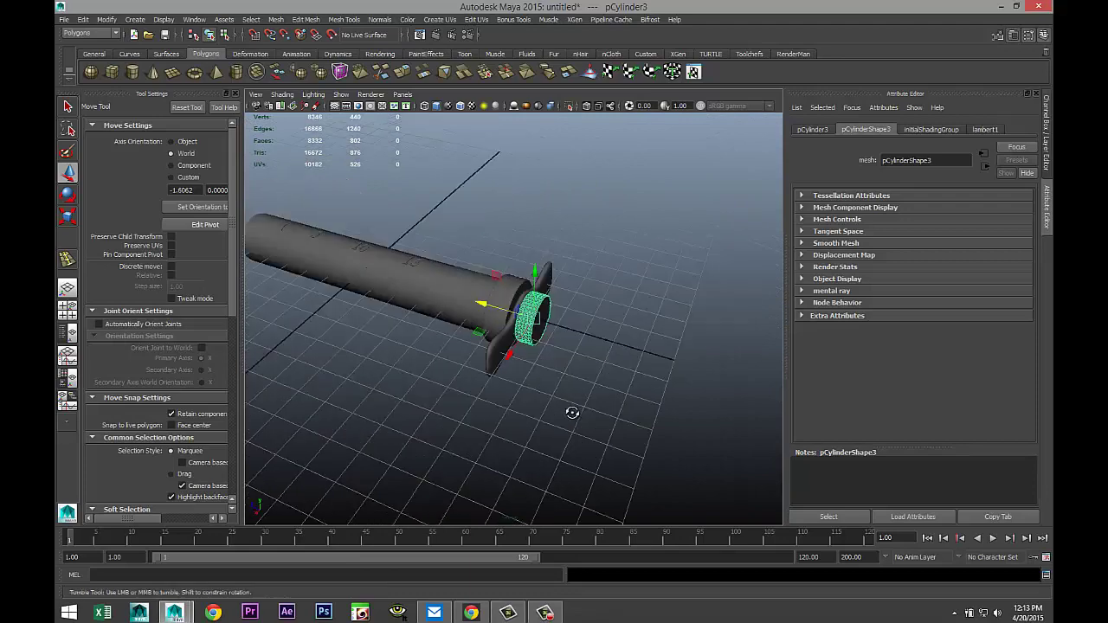
{"action": "left_click_drag", "start_coordinate": [482, 405], "coordinate": [613, 402], "text": "alt"}
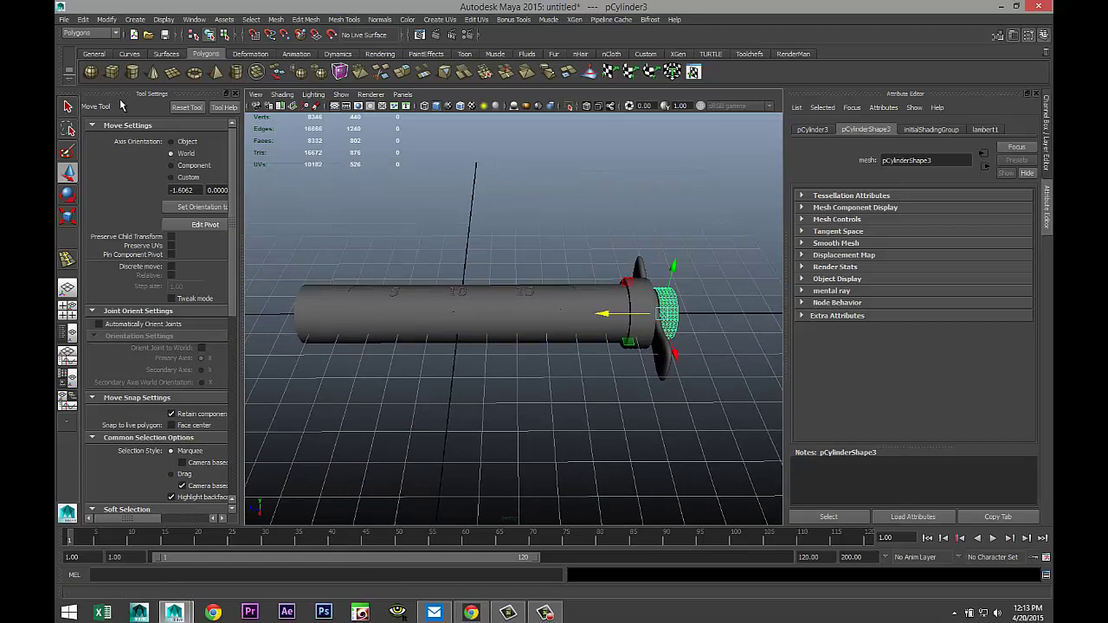
Create a polygon cylinder and move it along Z to about -10.1, beyond the small knurled cap
{"action": "left_click", "coordinate": [133, 75]}
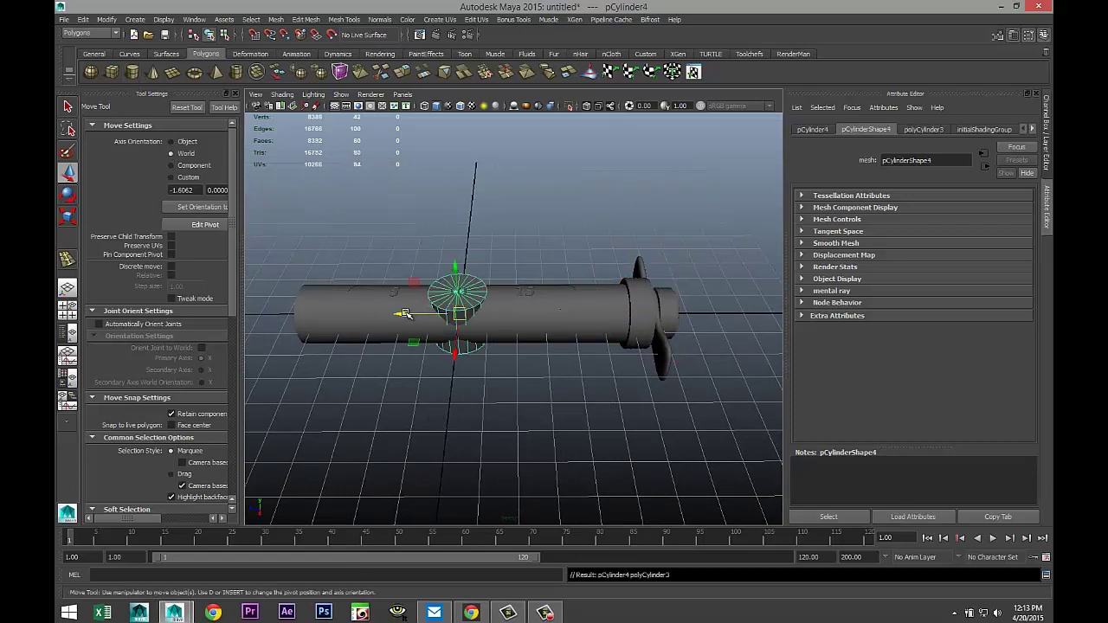
{"action": "left_click_drag", "start_coordinate": [432, 305], "coordinate": [693, 337]}
{"action": "left_click_drag", "start_coordinate": [589, 401], "coordinate": [402, 421], "text": "alt"}
Rotate the new cylinder about X to exactly -90 degrees so it lines up with the pipe's axis
{"action": "key", "text": "e"}
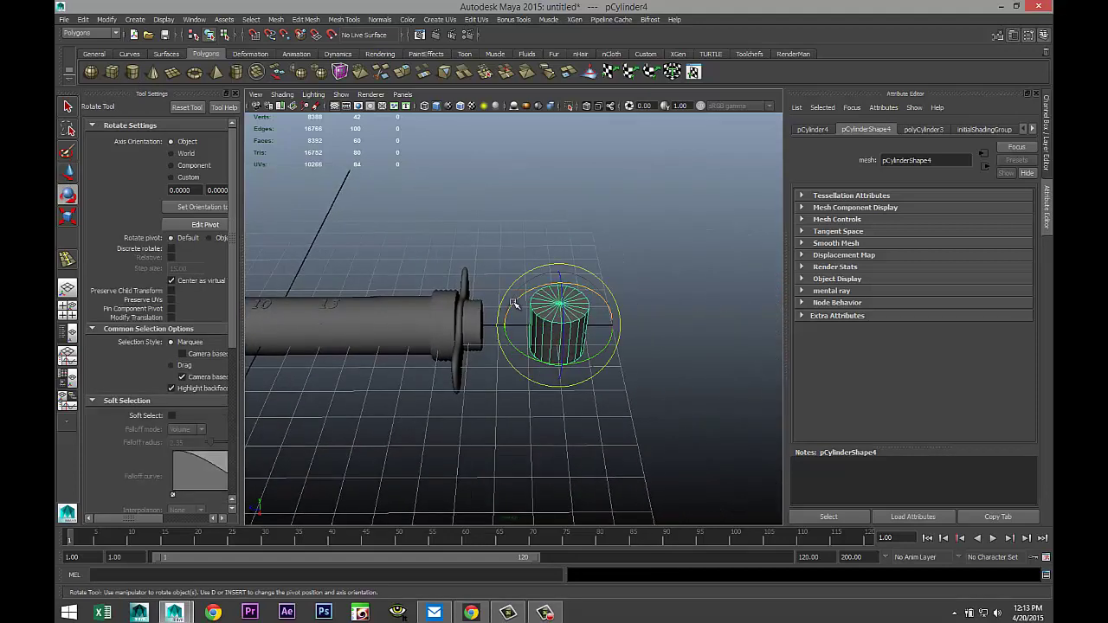
{"action": "left_click_drag", "start_coordinate": [515, 303], "coordinate": [609, 307]}
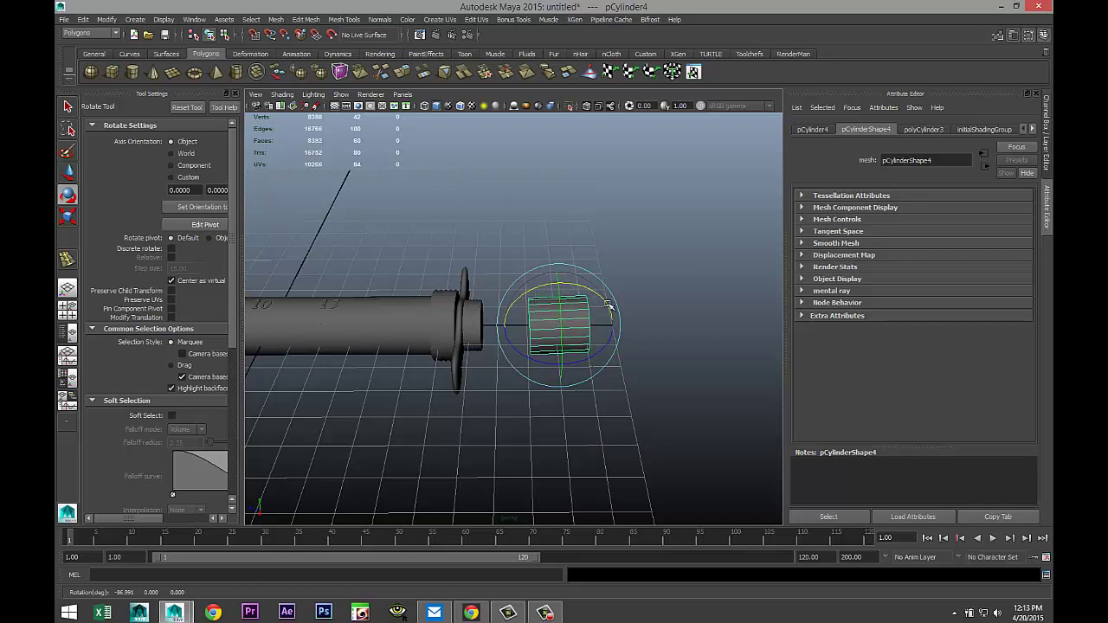
{"action": "left_click", "coordinate": [920, 129]}
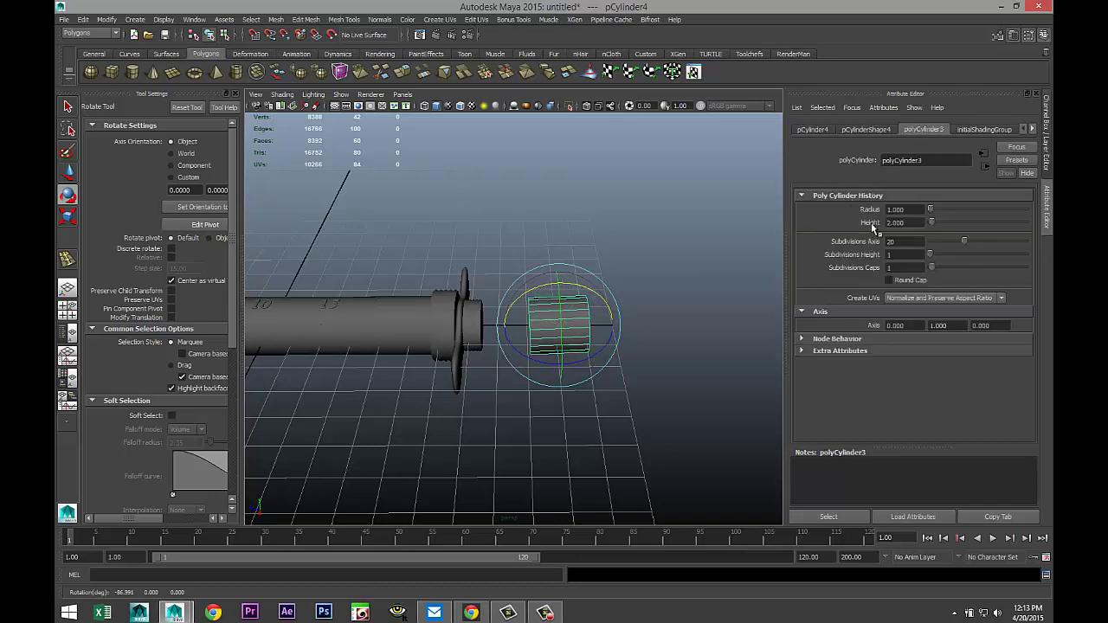
{"action": "left_click", "coordinate": [813, 129]}
{"action": "double_click", "coordinate": [919, 223]}
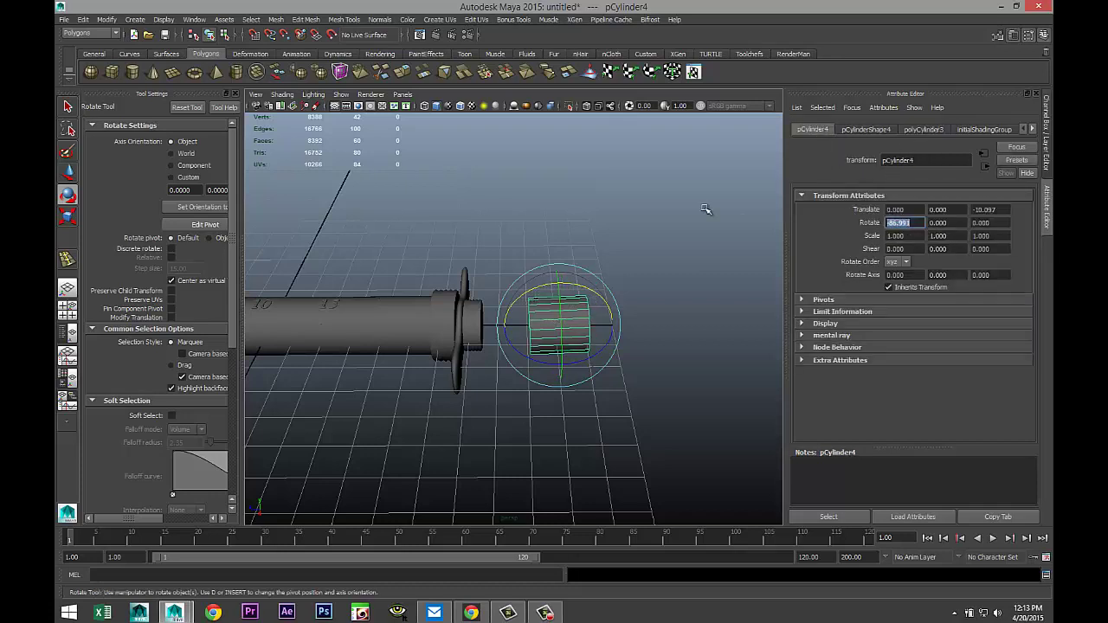
{"action": "type", "text": "-90"}
{"action": "key", "text": "Return"}
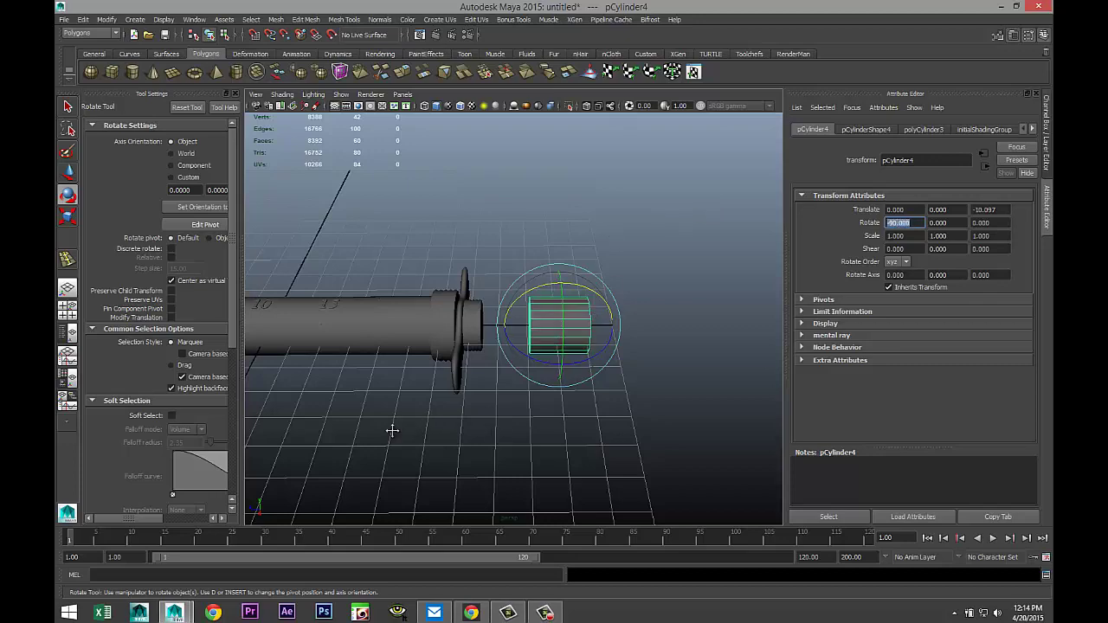
Select the inner pipe together with the 5, 10 and 15 number mesh and combine them into one object
{"action": "left_click_drag", "start_coordinate": [392, 430], "coordinate": [543, 457], "text": "alt"}
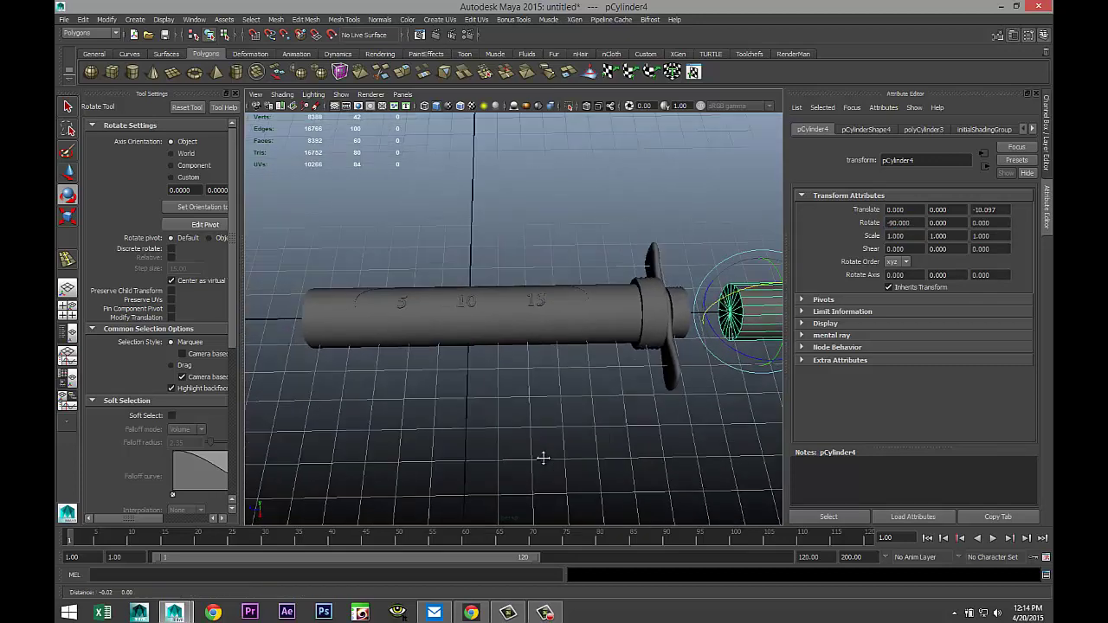
{"action": "right_click_drag", "start_coordinate": [534, 480], "coordinate": [590, 372], "text": "alt"}
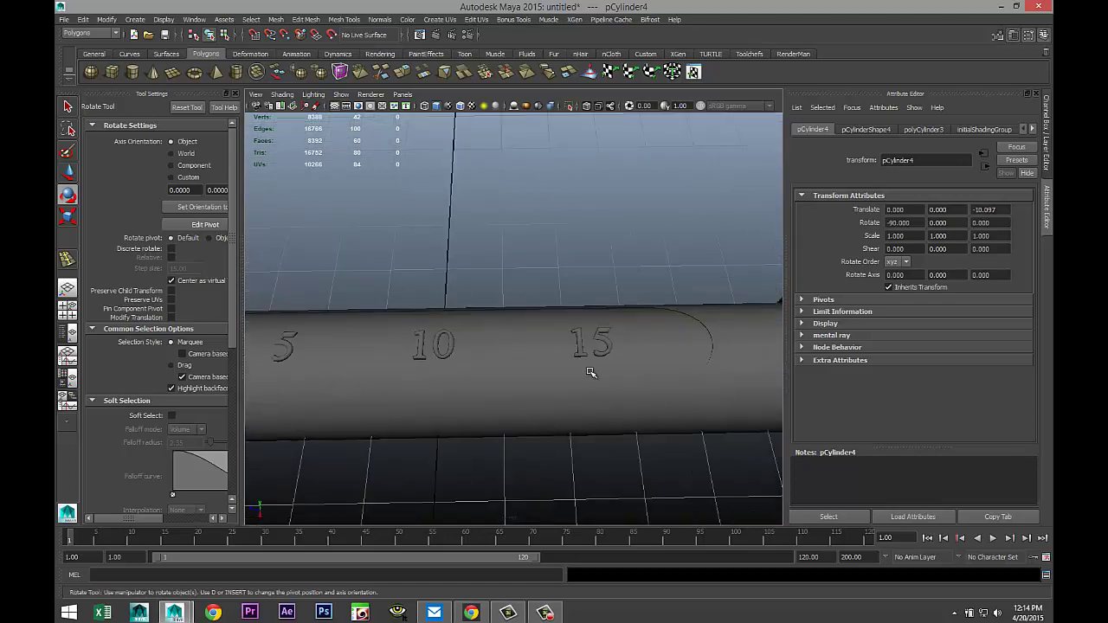
{"action": "left_click", "coordinate": [656, 359]}
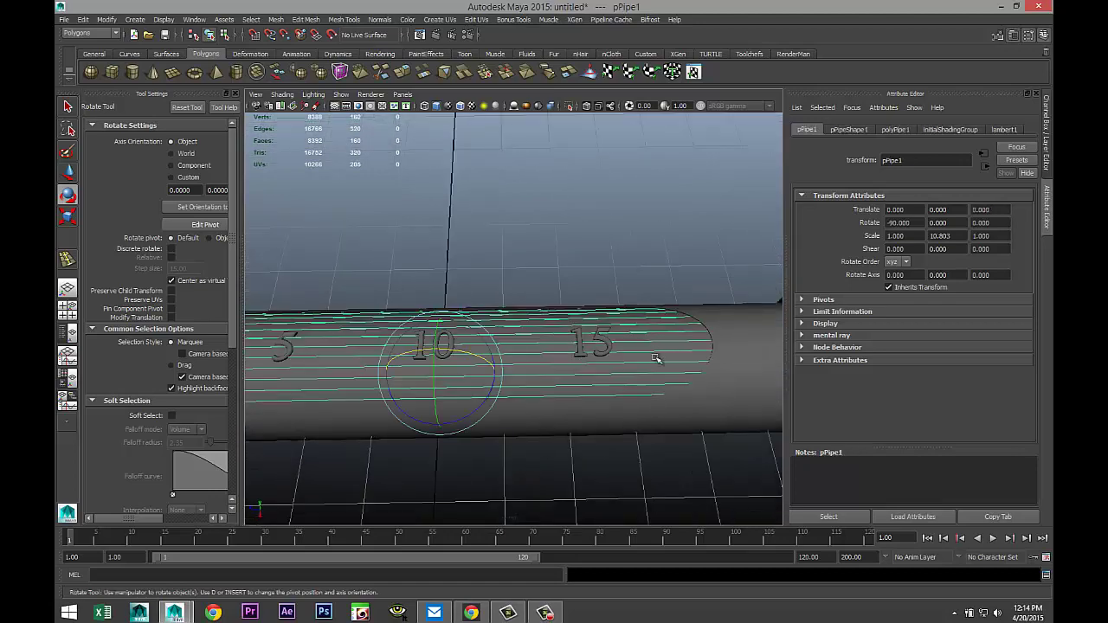
{"action": "left_click", "coordinate": [609, 352]}
{"action": "scroll", "coordinate": [458, 400], "scroll_direction": "down", "scroll_amount": 5}
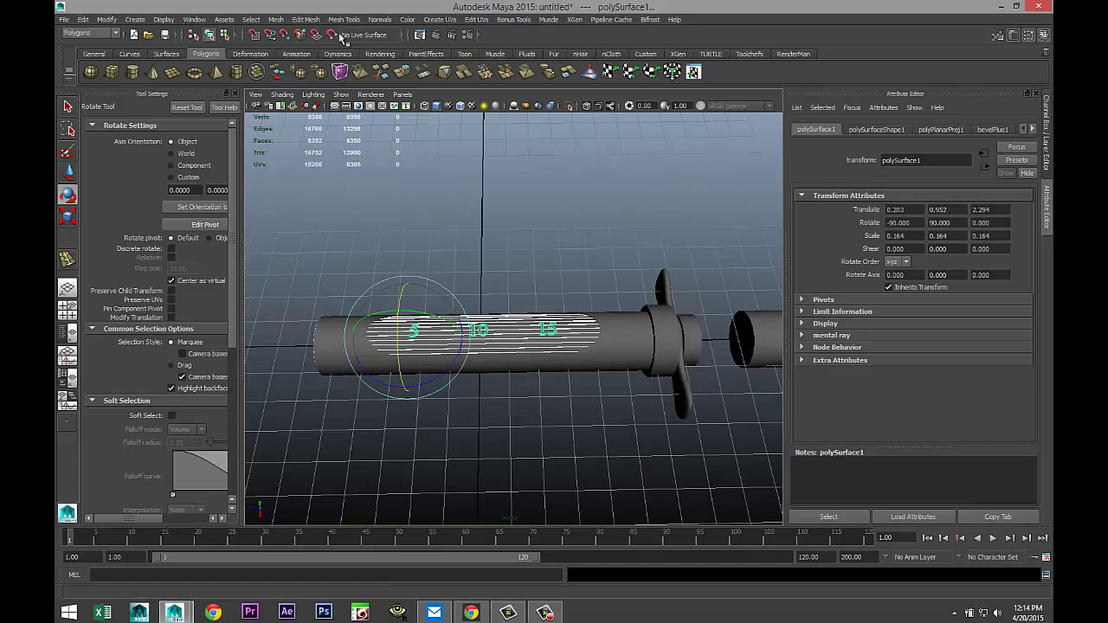
{"action": "left_click", "coordinate": [275, 19]}
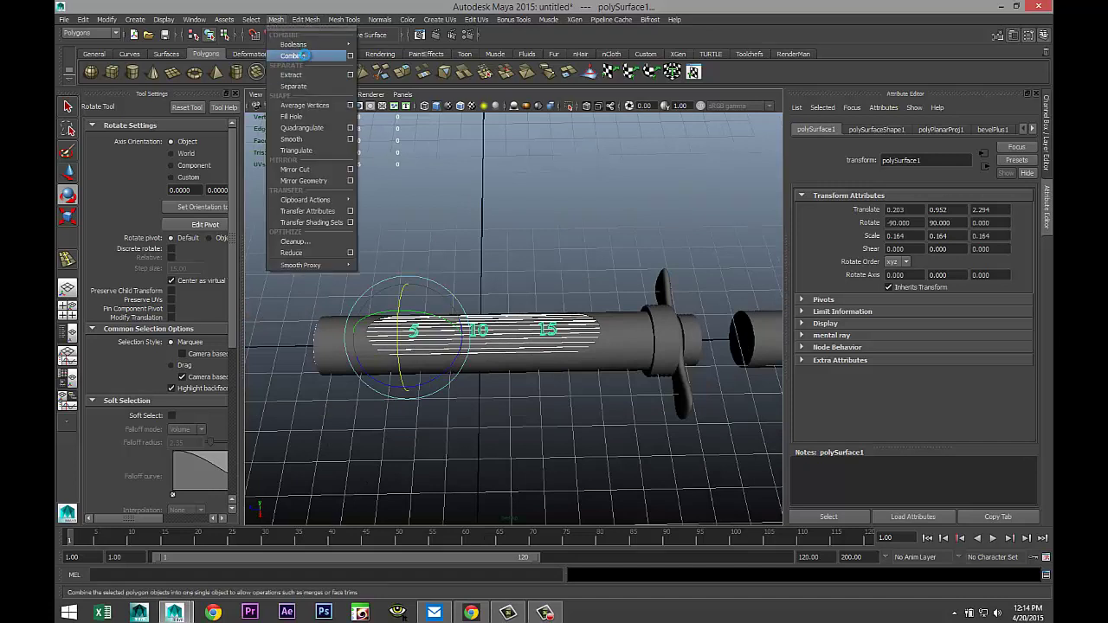
{"action": "left_click", "coordinate": [293, 55]}
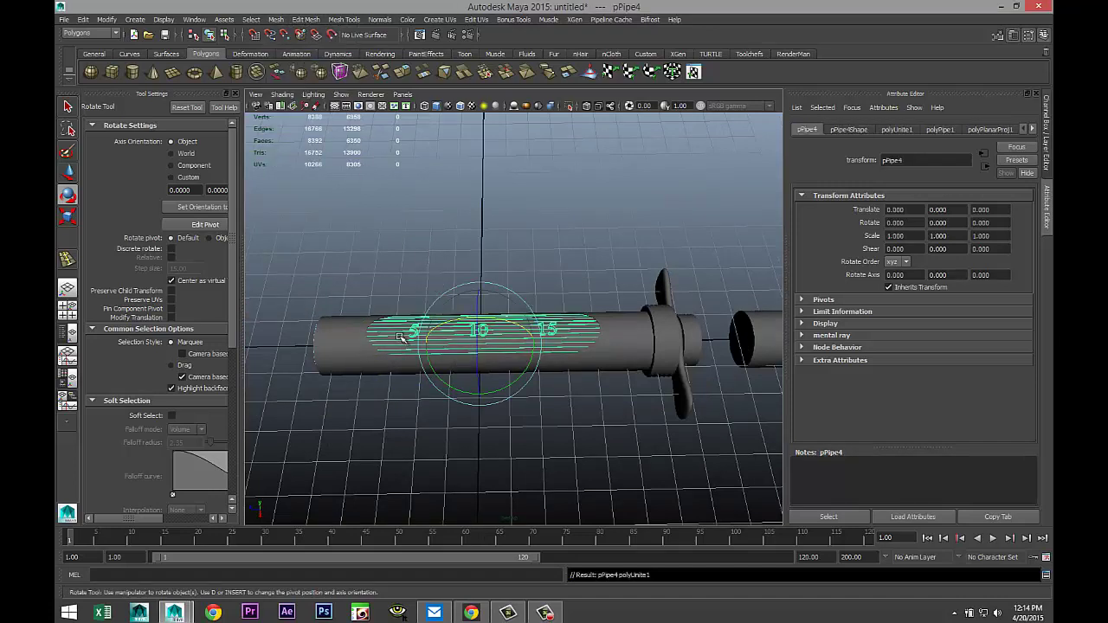
Assign a new Blinn material to the combined inner pipe and numbers, raise its transparency to maximum and deselect it
{"action": "right_click_drag", "start_coordinate": [400, 337], "coordinate": [419, 571]}
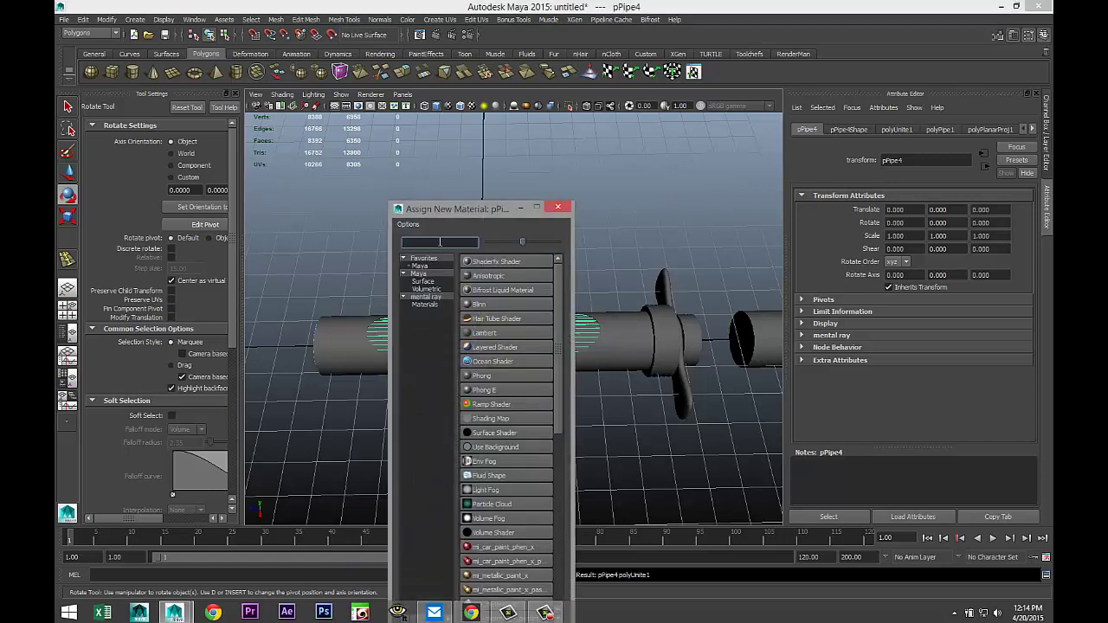
{"action": "type", "text": "Bli"}
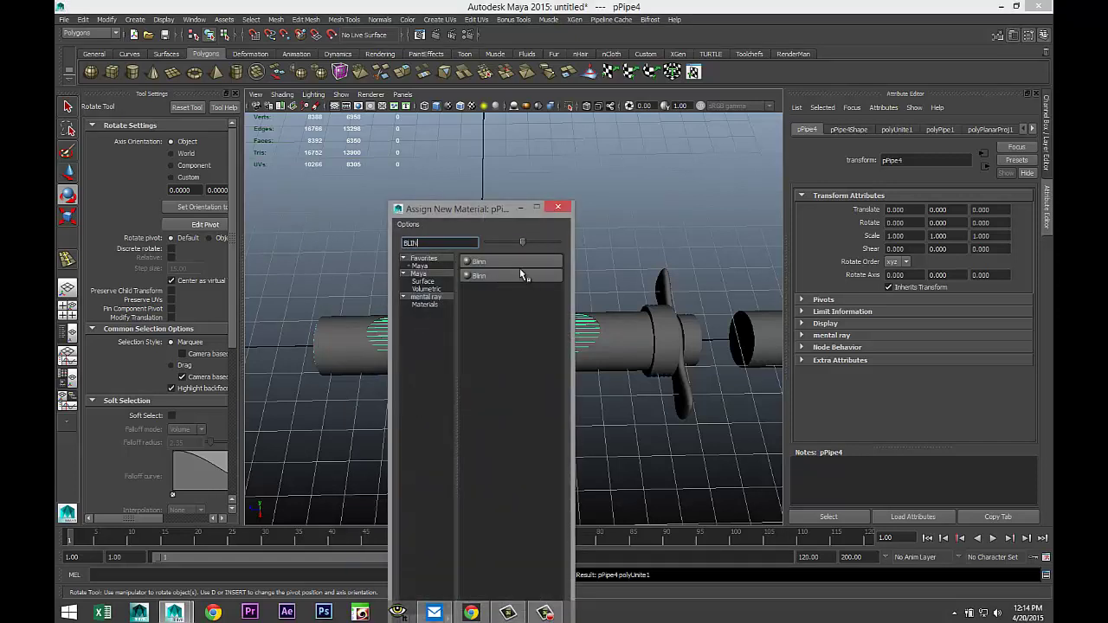
{"action": "left_click", "coordinate": [508, 259]}
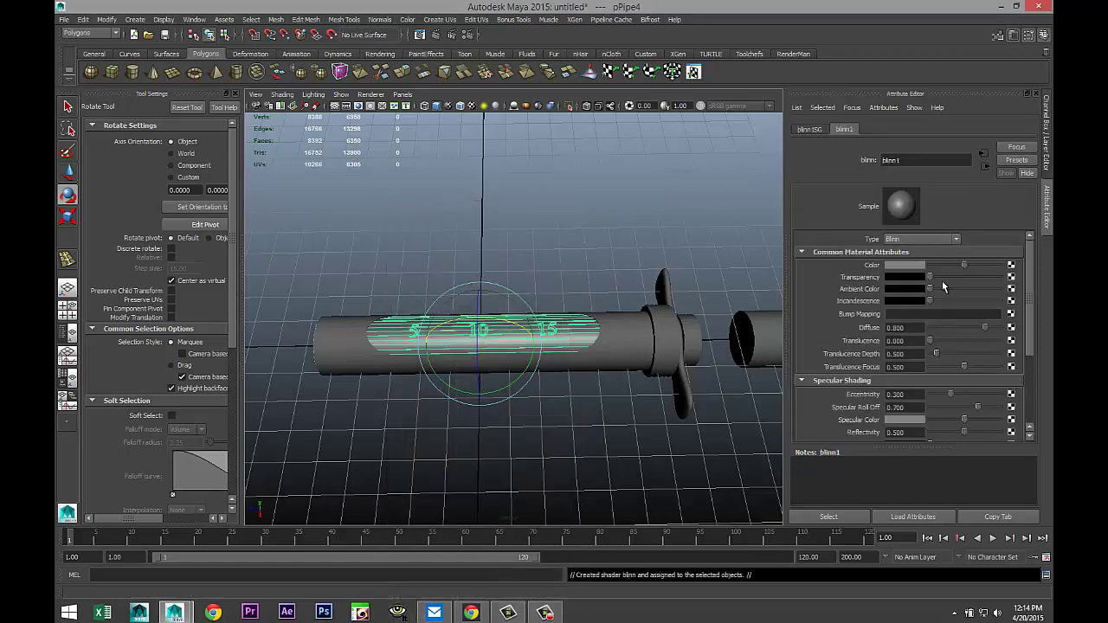
{"action": "left_click_drag", "start_coordinate": [929, 277], "coordinate": [1017, 279]}
{"action": "left_click", "coordinate": [576, 289]}
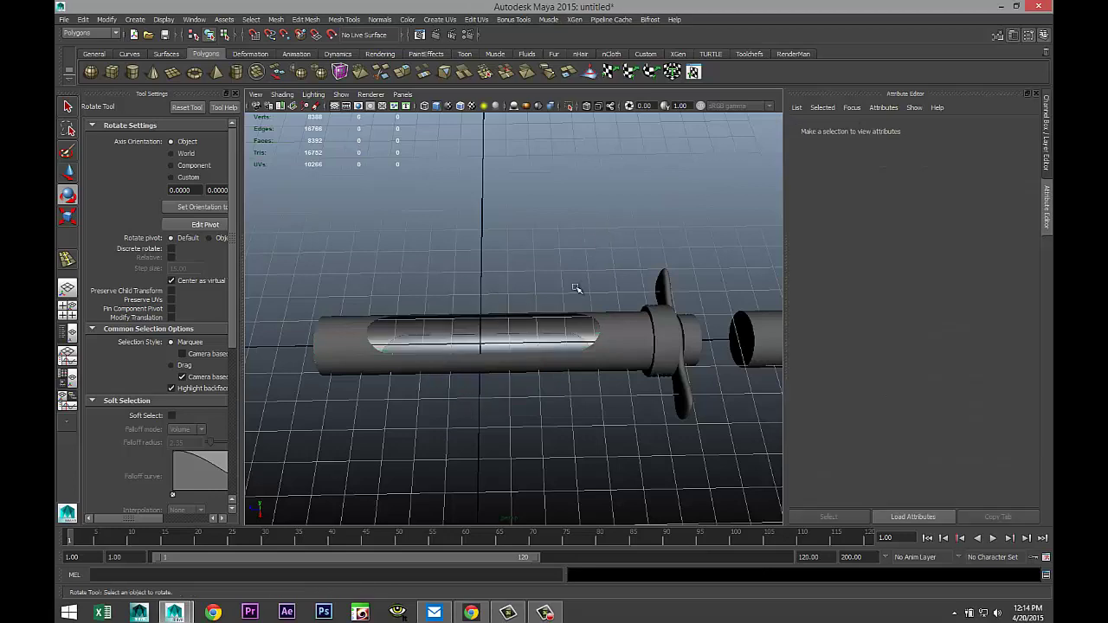
{"action": "scroll", "coordinate": [511, 427], "scroll_direction": "up", "scroll_amount": 5}
{"action": "mouse_move", "coordinate": [511, 436]}
{"action": "left_mouse_down", "text": "alt"}
{"action": "mouse_move", "coordinate": [527, 477]}
{"action": "mouse_move", "coordinate": [534, 424]}
{"action": "mouse_move", "coordinate": [527, 458]}
{"action": "mouse_move", "coordinate": [515, 456]}
{"action": "left_mouse_up", "text": "alt"}
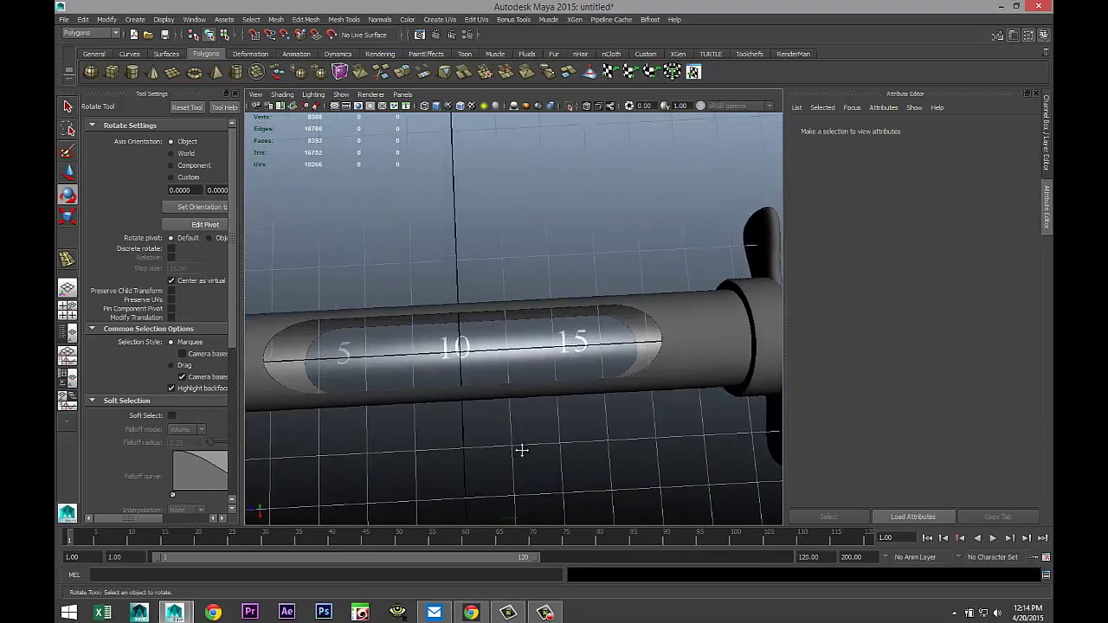
{"action": "scroll", "coordinate": [519, 450], "scroll_direction": "down", "scroll_amount": 5}
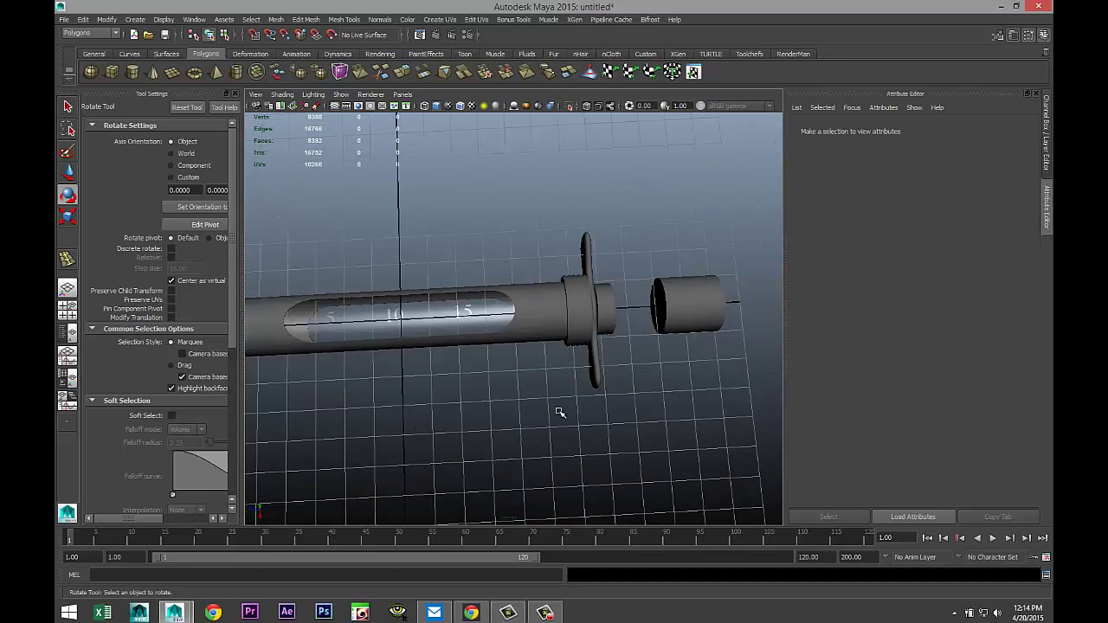
Select the new cylinder beyond the knurled cap and set its cap subdivisions to 0
{"action": "left_click_drag", "start_coordinate": [559, 412], "coordinate": [538, 424], "text": "alt"}
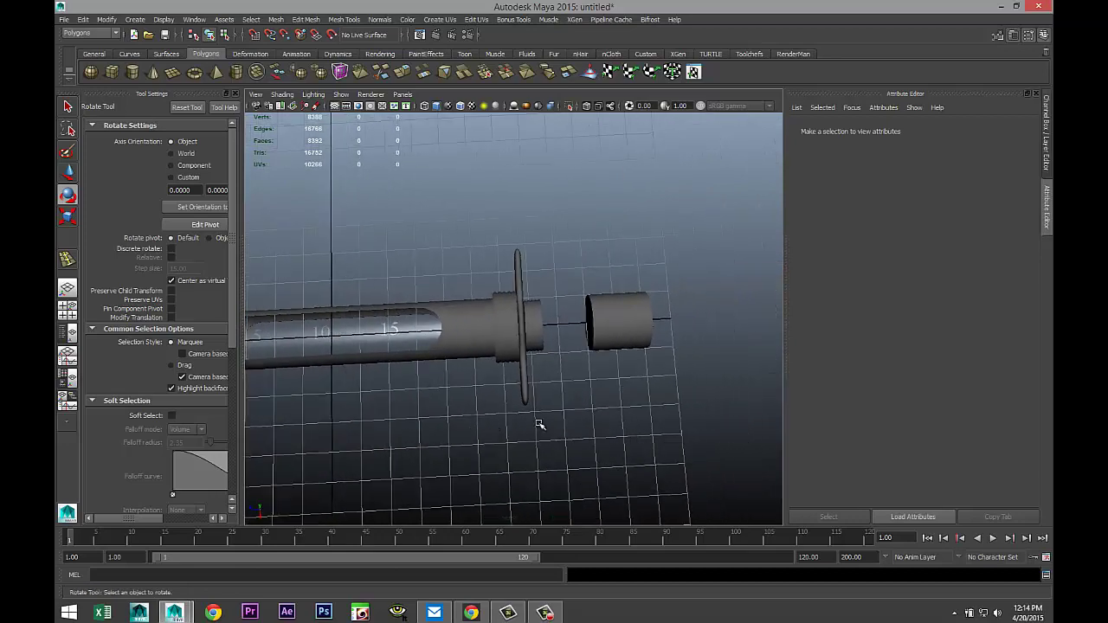
{"action": "left_click", "coordinate": [624, 324]}
{"action": "scroll", "coordinate": [615, 422], "scroll_direction": "up", "scroll_amount": 1}
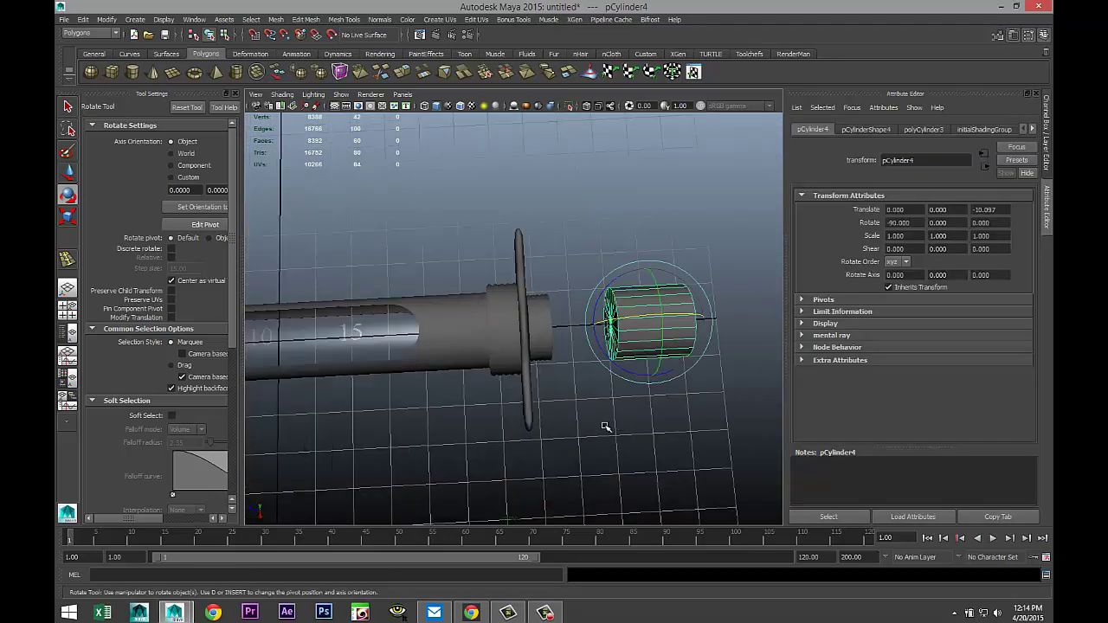
{"action": "left_click_drag", "start_coordinate": [653, 405], "coordinate": [677, 369], "text": "alt"}
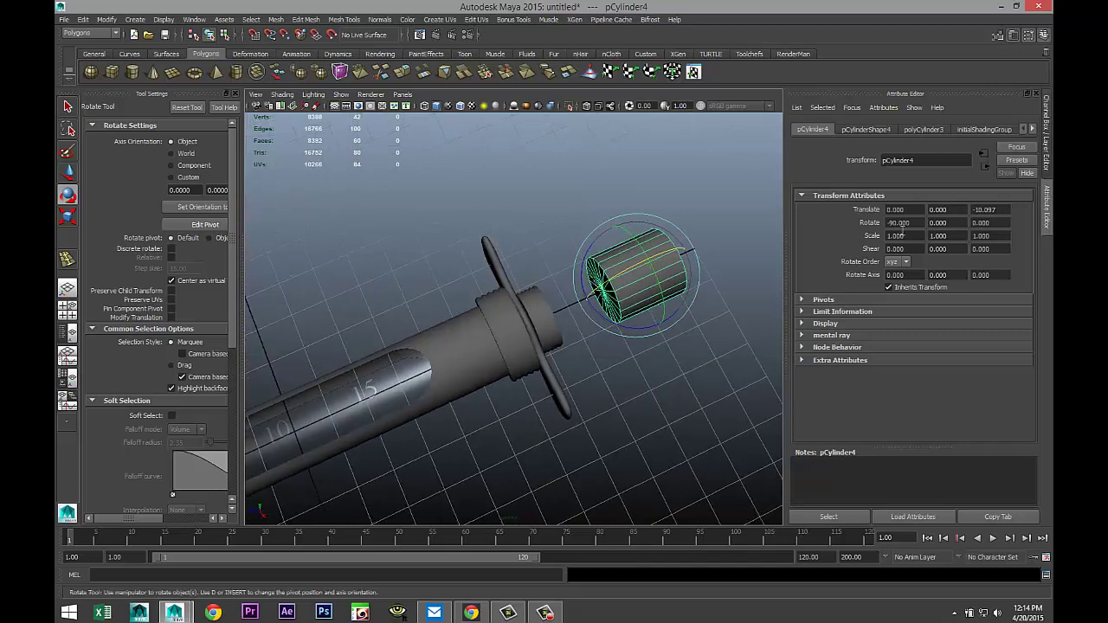
{"action": "left_click", "coordinate": [921, 130]}
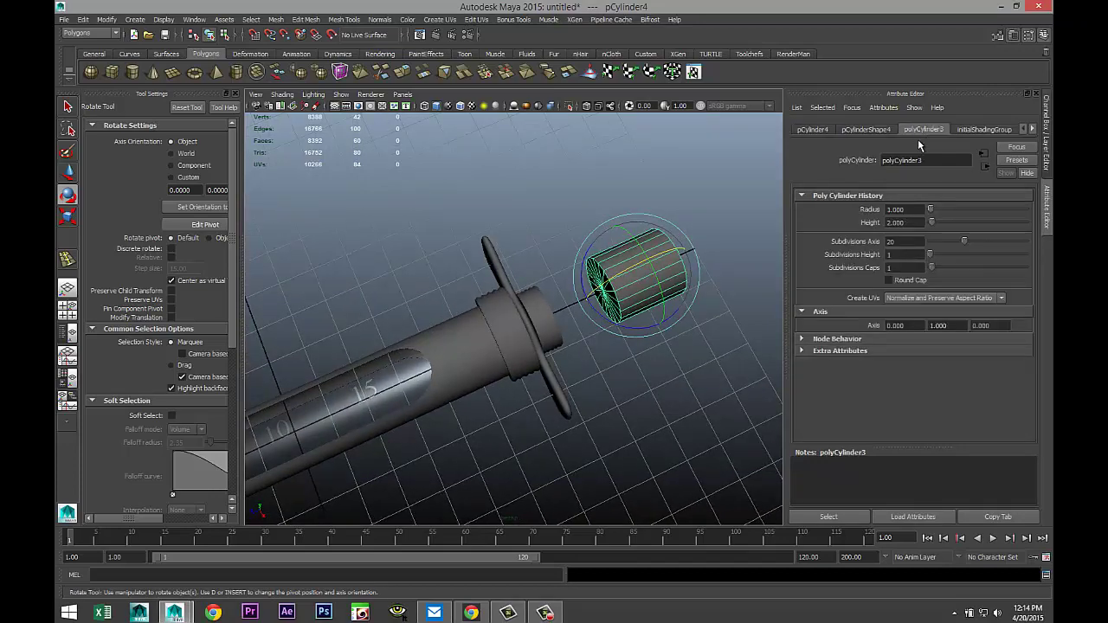
{"action": "left_click", "coordinate": [912, 269]}
{"action": "type", "text": "0"}
{"action": "key", "text": "Return"}
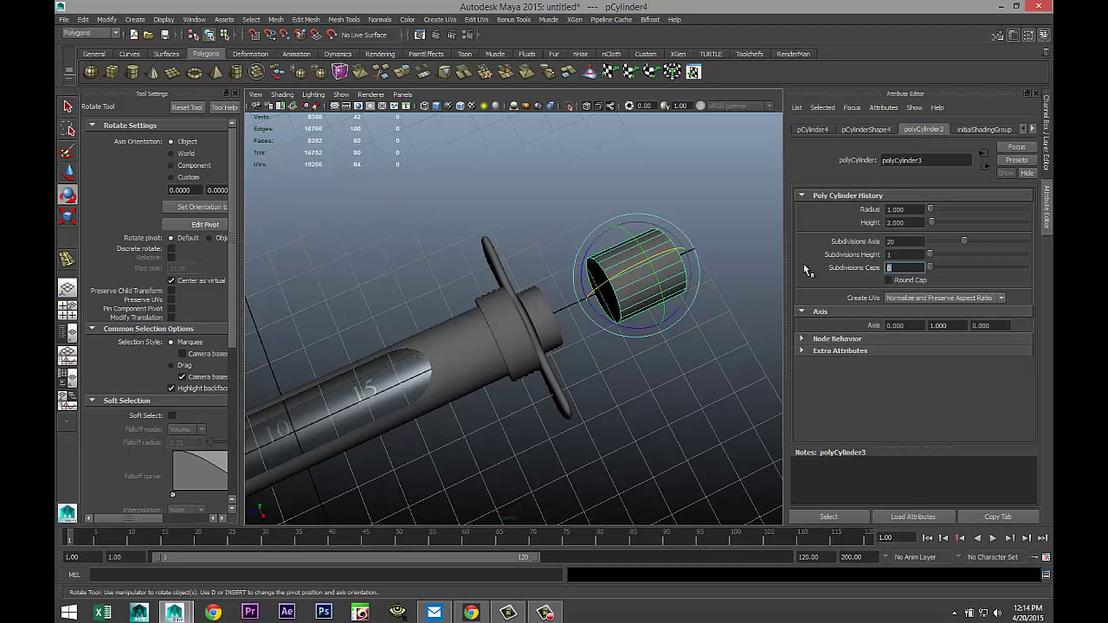
Shorten the cylinder to about 0.37 along its length and move it along Z into the slotted section of the pipe
{"action": "mouse_move", "coordinate": [685, 339]}
{"action": "left_mouse_down", "text": "alt"}
{"action": "mouse_move", "coordinate": [635, 323]}
{"action": "mouse_move", "coordinate": [697, 324]}
{"action": "mouse_move", "coordinate": [665, 330]}
{"action": "left_mouse_up", "text": "alt"}
{"action": "key", "text": "r"}
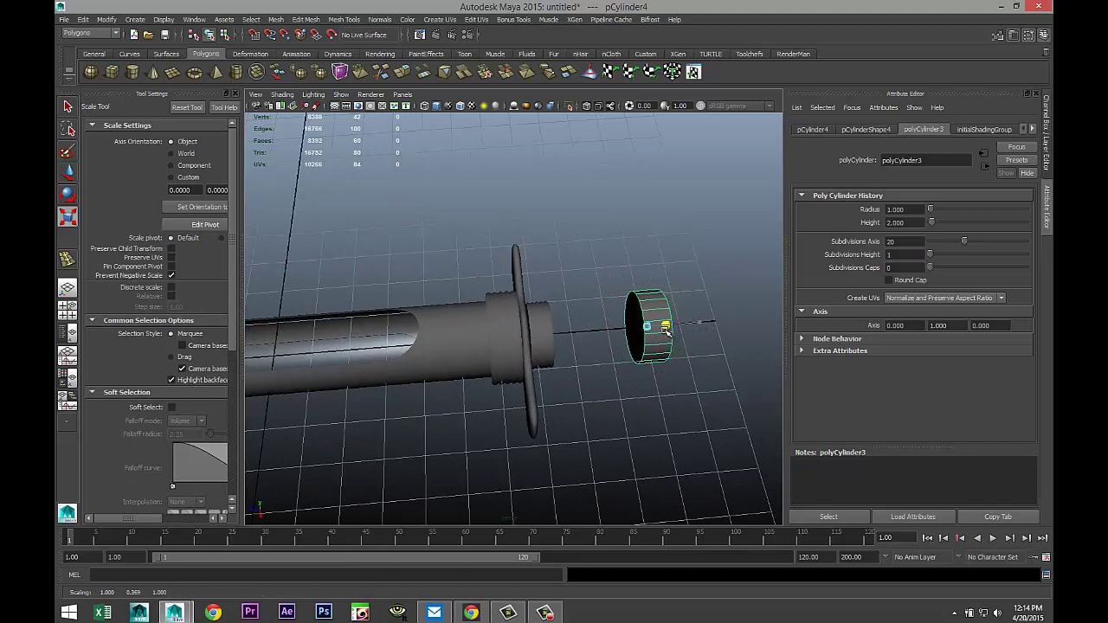
{"action": "key", "text": "w"}
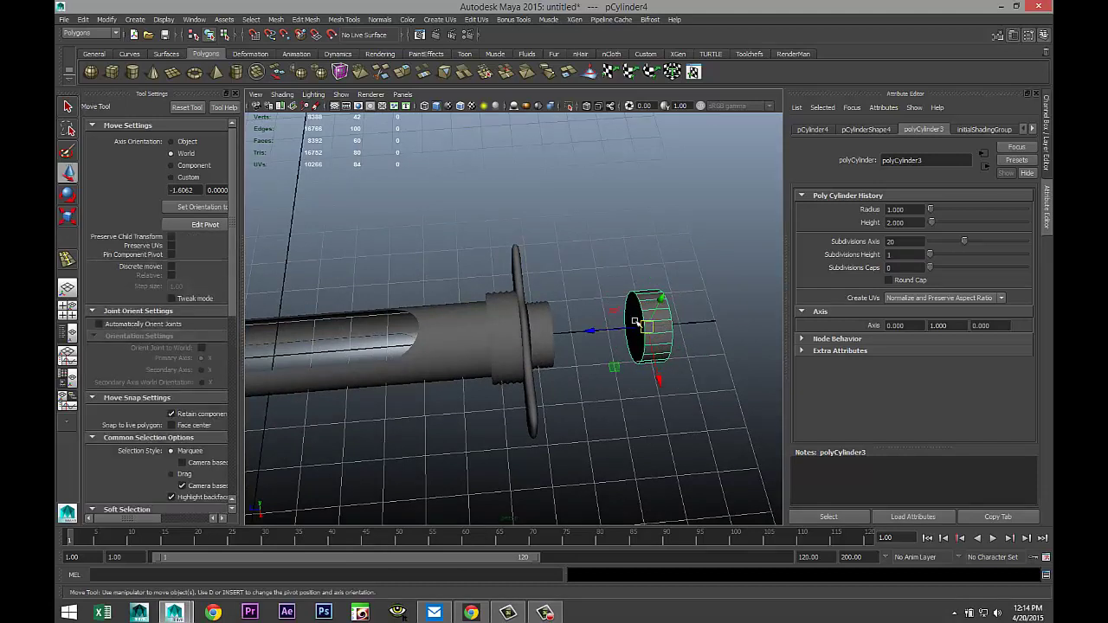
{"action": "left_click_drag", "start_coordinate": [590, 330], "coordinate": [297, 354]}
{"action": "scroll", "coordinate": [346, 403], "scroll_direction": "down", "scroll_amount": 5}
{"action": "left_click_drag", "start_coordinate": [353, 420], "coordinate": [411, 390], "text": "alt"}
{"action": "scroll", "coordinate": [427, 403], "scroll_direction": "up", "scroll_amount": 5}
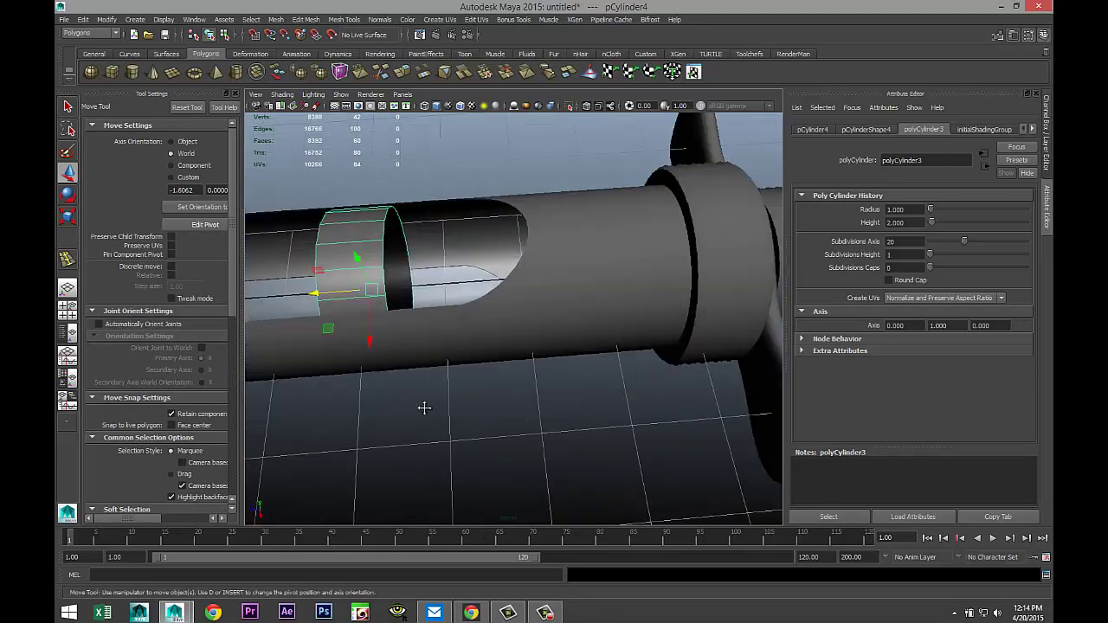
{"action": "scroll", "coordinate": [424, 407], "scroll_direction": "down", "scroll_amount": 2}
Scale the cylinder down slightly and uniformly in the front view so its outline fits inside the inner pipe's wall
{"action": "left_click", "coordinate": [67, 309]}
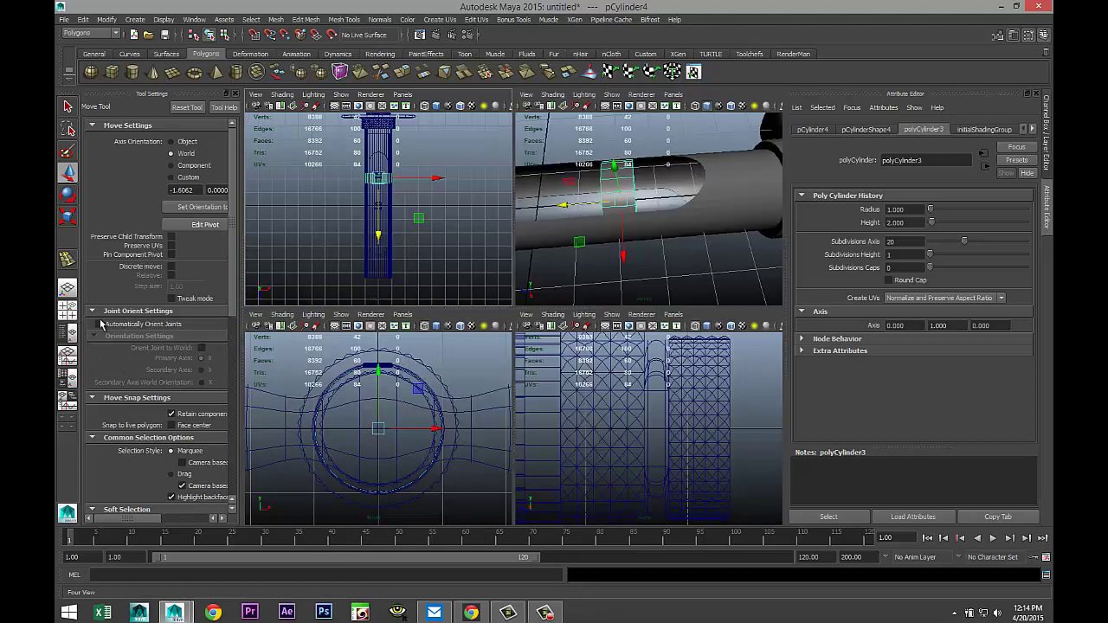
{"action": "key", "text": "space"}
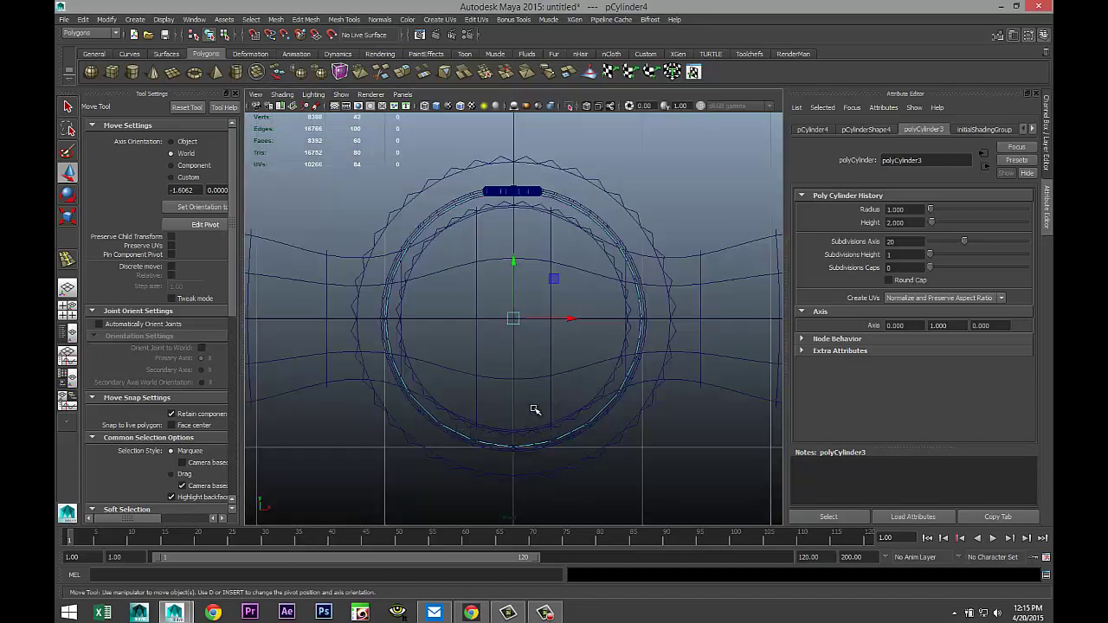
{"action": "scroll", "coordinate": [534, 409], "scroll_direction": "up", "scroll_amount": 2}
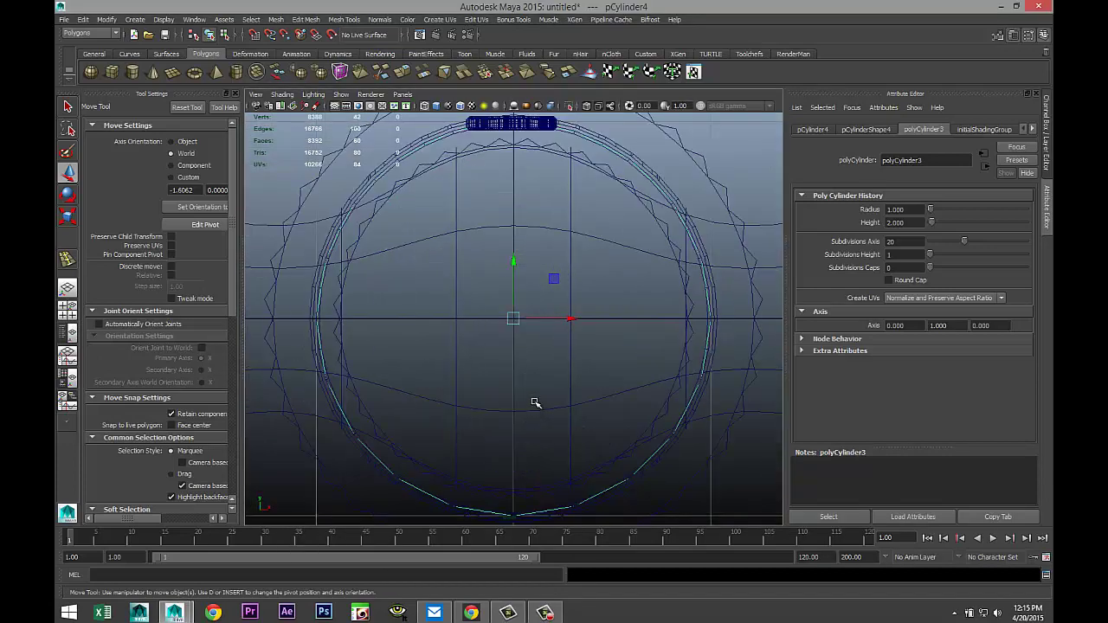
{"action": "key", "text": "r"}
{"action": "left_click_drag", "start_coordinate": [513, 320], "coordinate": [512, 319]}
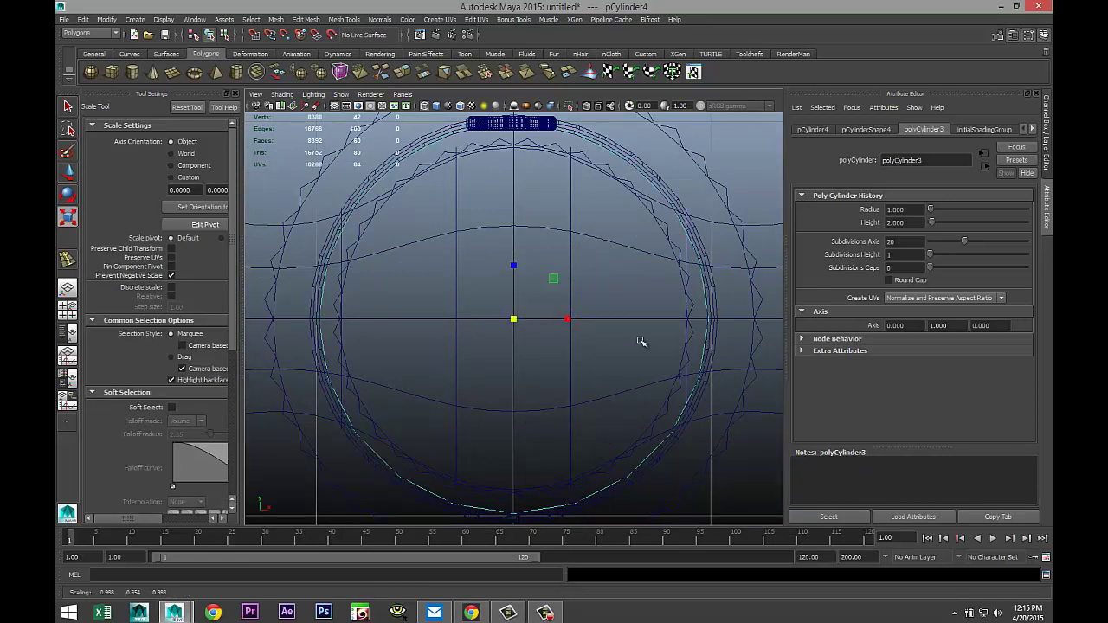
Set the cylinder's axis subdivisions to 40
{"action": "left_click", "coordinate": [900, 241]}
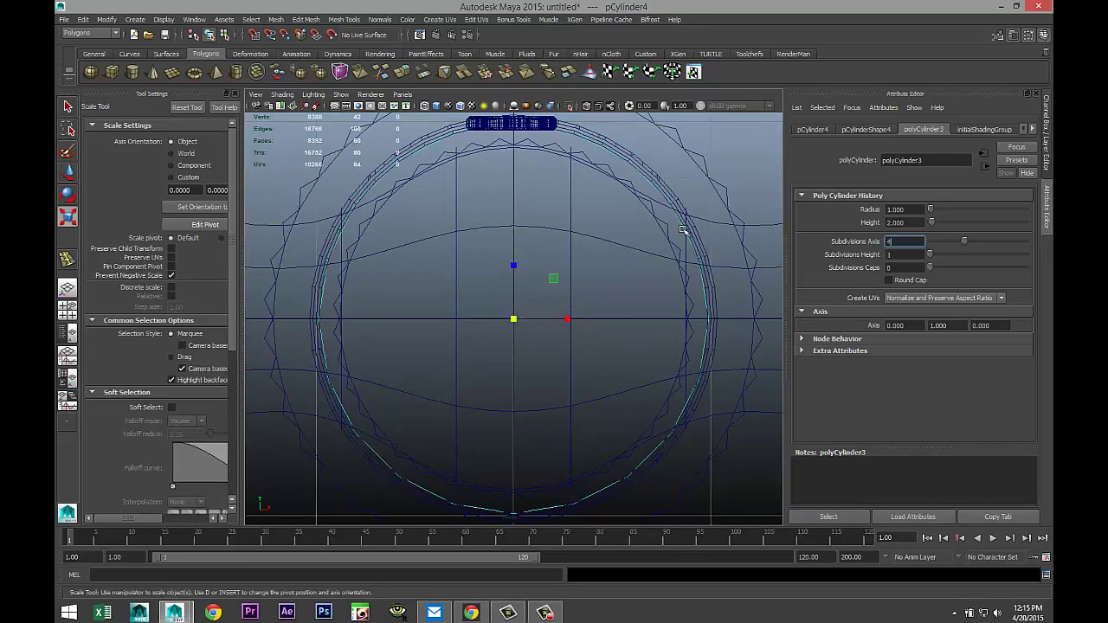
{"action": "type", "text": "40"}
{"action": "key", "text": "Return"}
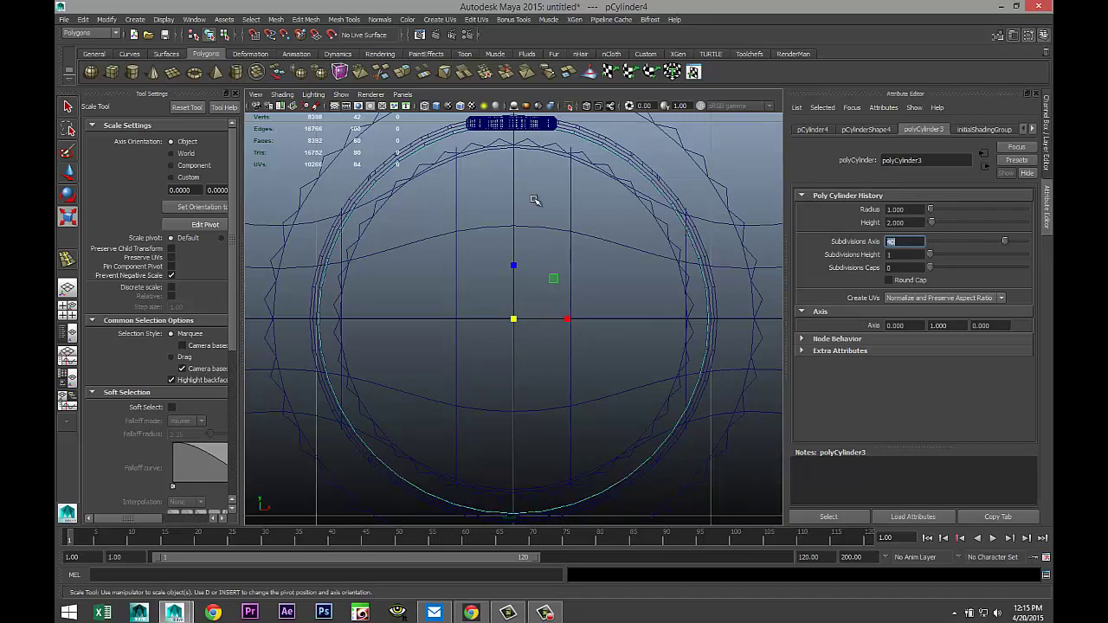
Move the cylinder about -8.86 cm along Z, out of the slotted pipe and past its winged end
{"action": "left_click", "coordinate": [67, 308]}
{"action": "key", "text": "space"}
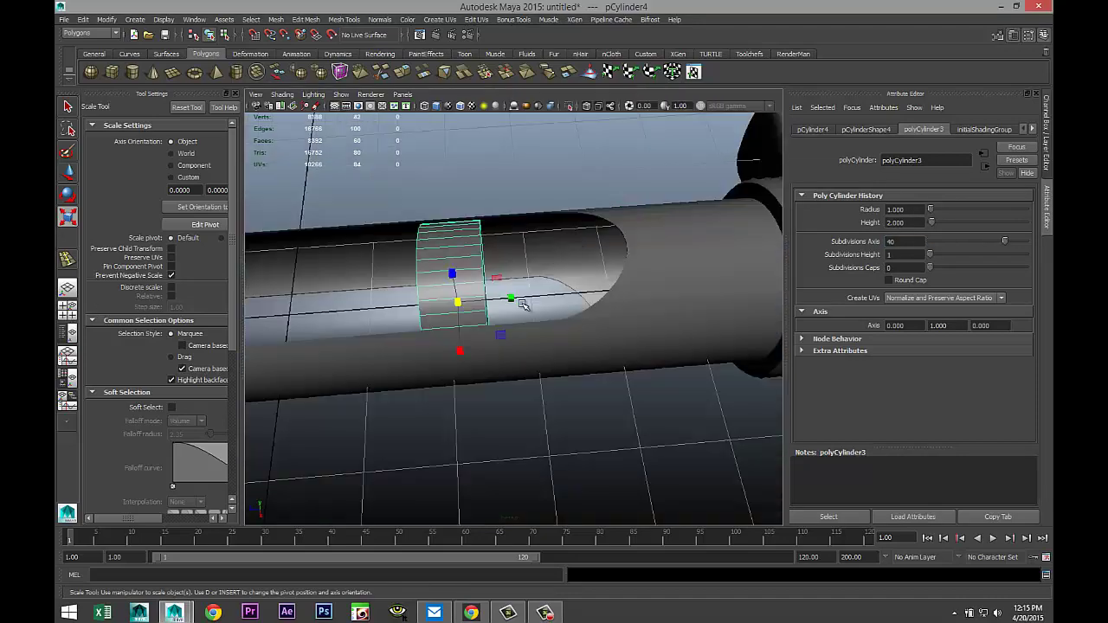
{"action": "left_click_drag", "start_coordinate": [525, 306], "coordinate": [415, 323], "text": "alt"}
{"action": "scroll", "coordinate": [412, 343], "scroll_direction": "down", "scroll_amount": 5}
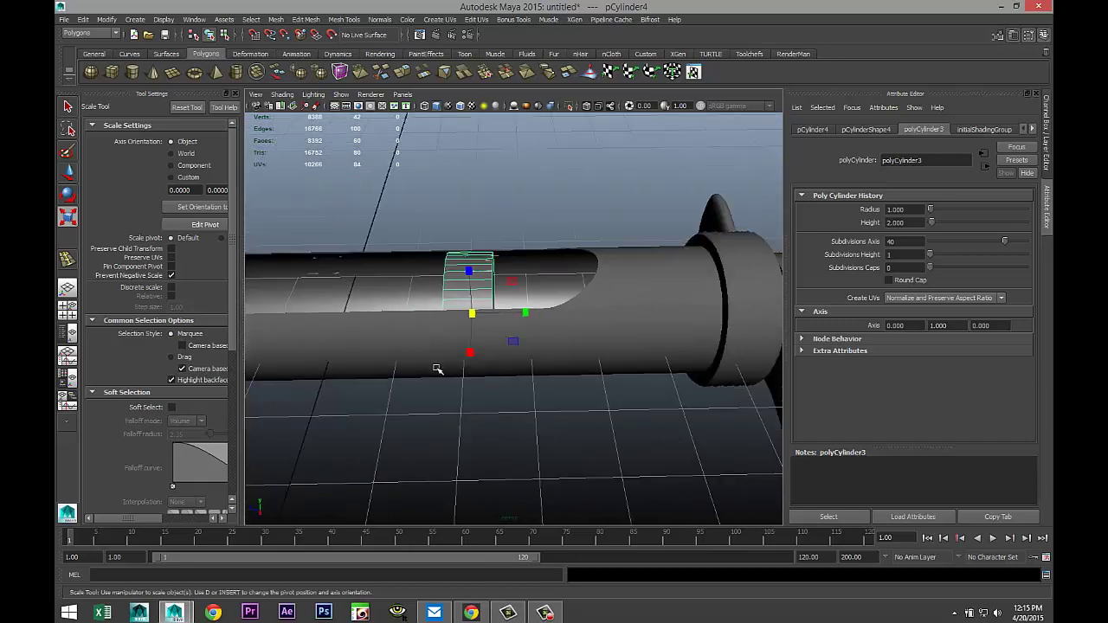
{"action": "key", "text": "w"}
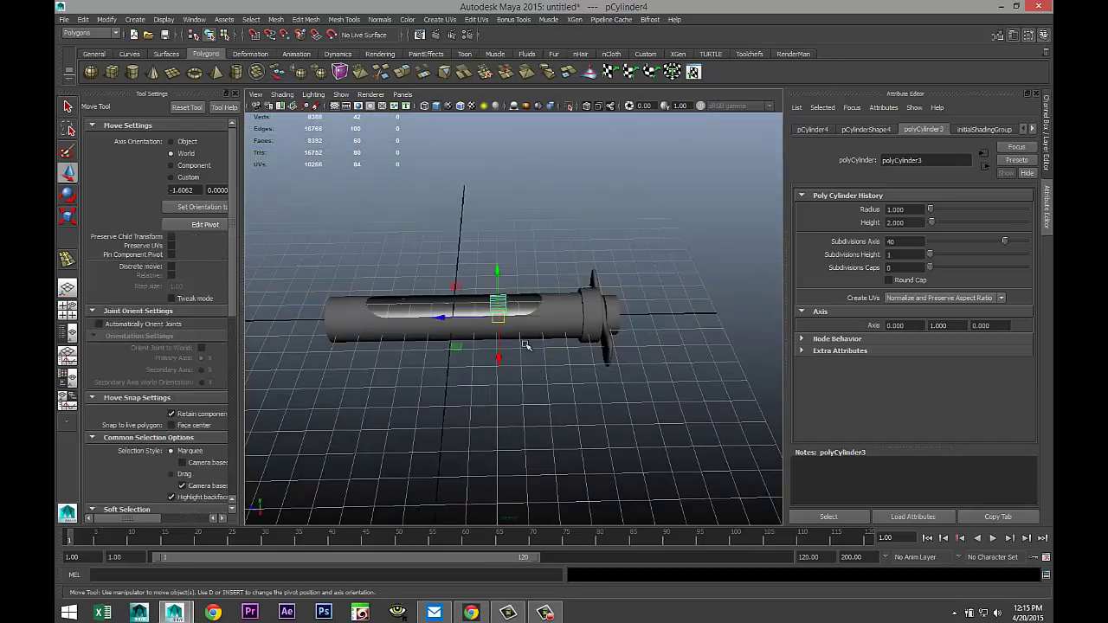
{"action": "left_click_drag", "start_coordinate": [439, 321], "coordinate": [593, 329]}
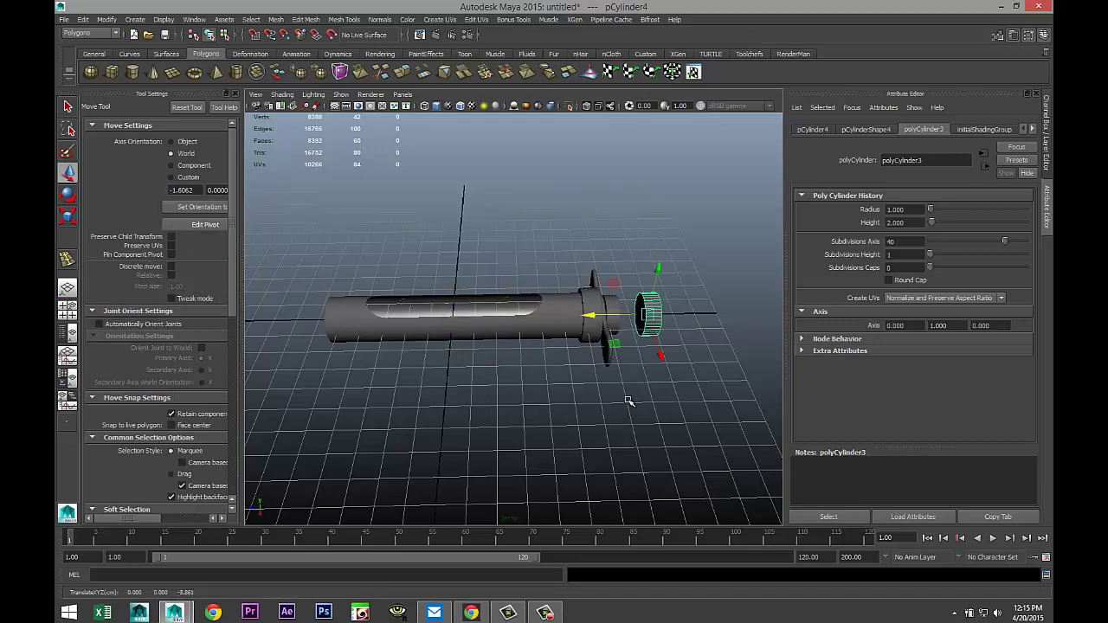
Insert three evenly spaced edge loops around the side of the cylinder with the Insert Edge Loop Tool
{"action": "key", "text": "f"}
{"action": "scroll", "coordinate": [510, 416], "scroll_direction": "up", "scroll_amount": 3}
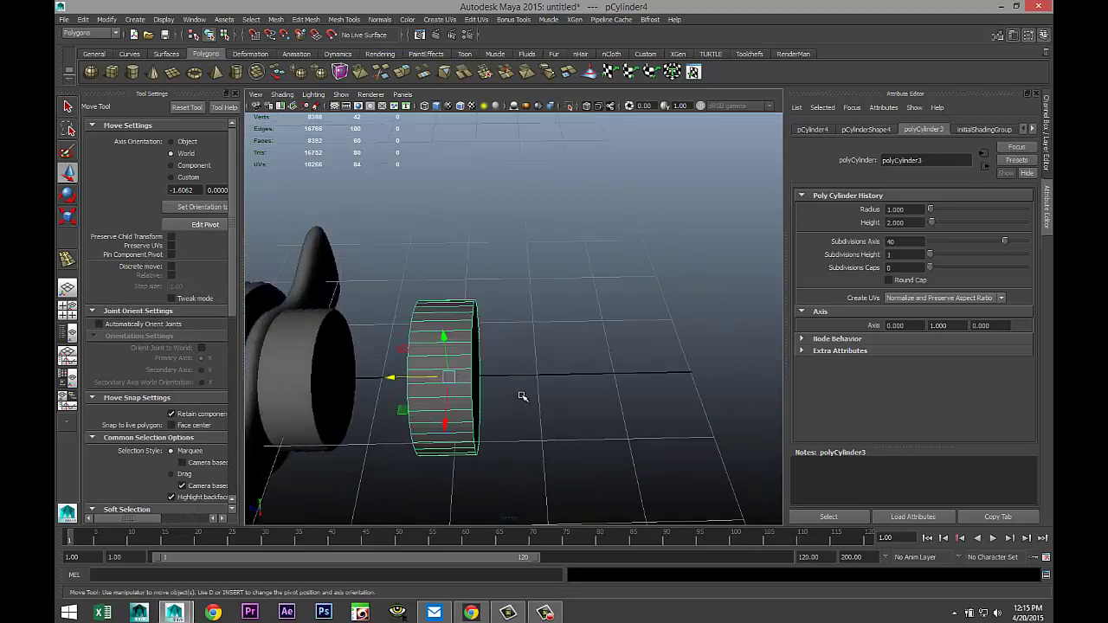
{"action": "left_click", "coordinate": [344, 19]}
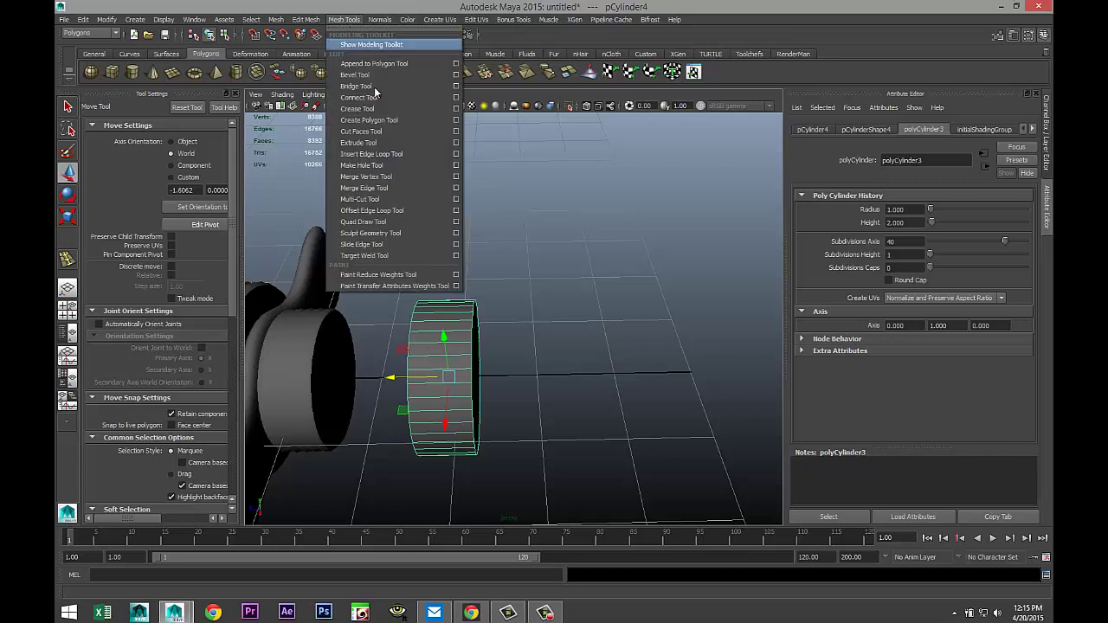
{"action": "left_click", "coordinate": [456, 156]}
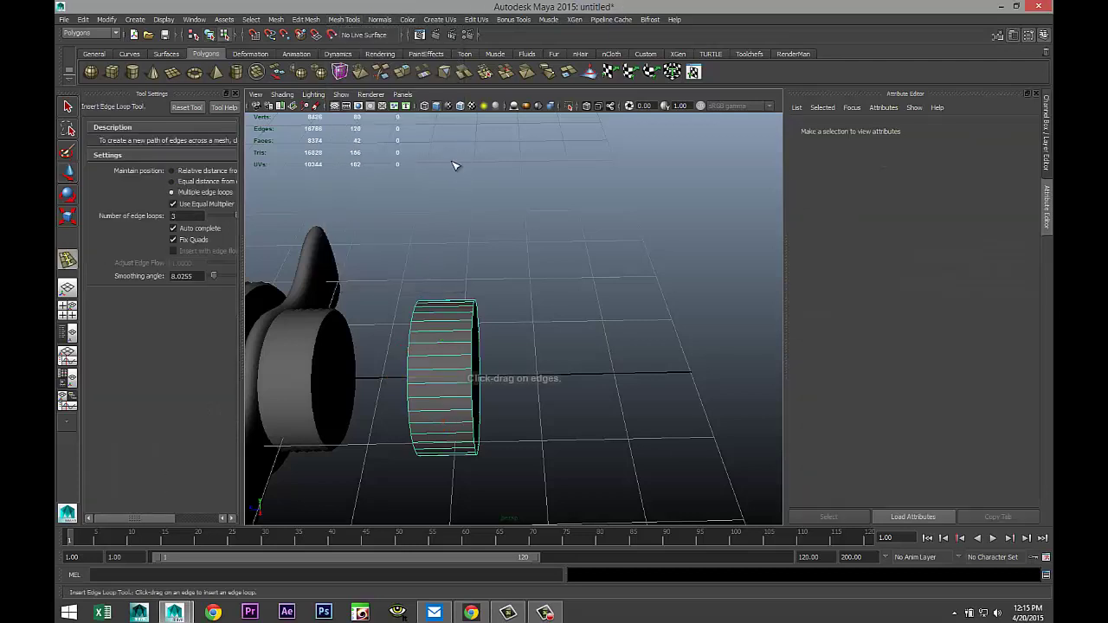
{"action": "left_click", "coordinate": [445, 347]}
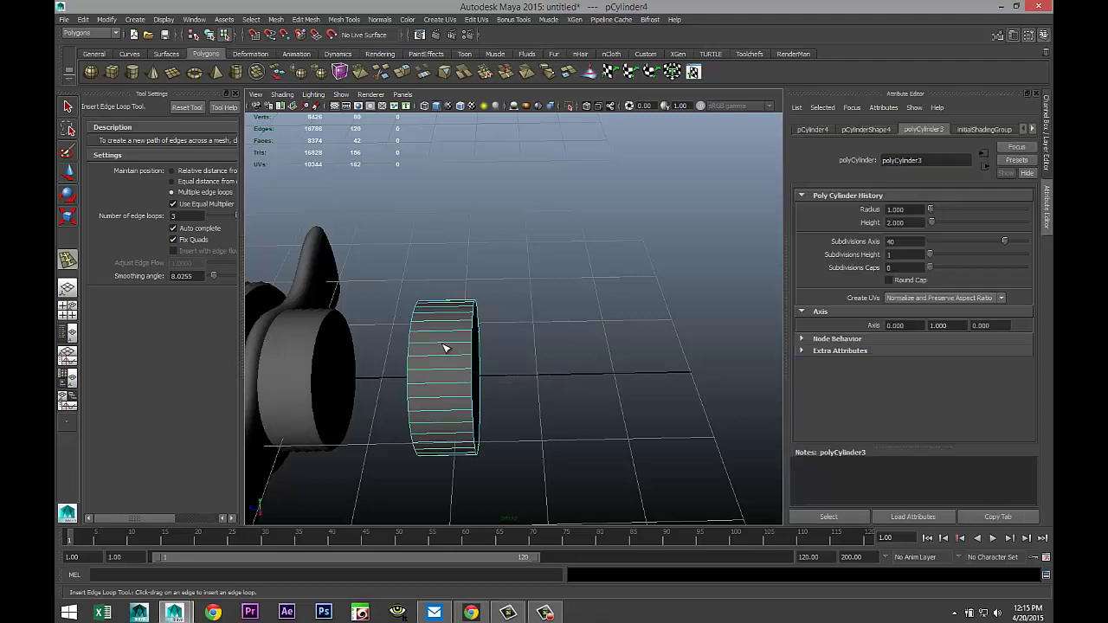
{"action": "left_click", "coordinate": [444, 348]}
{"action": "left_click_drag", "start_coordinate": [442, 348], "coordinate": [448, 353]}
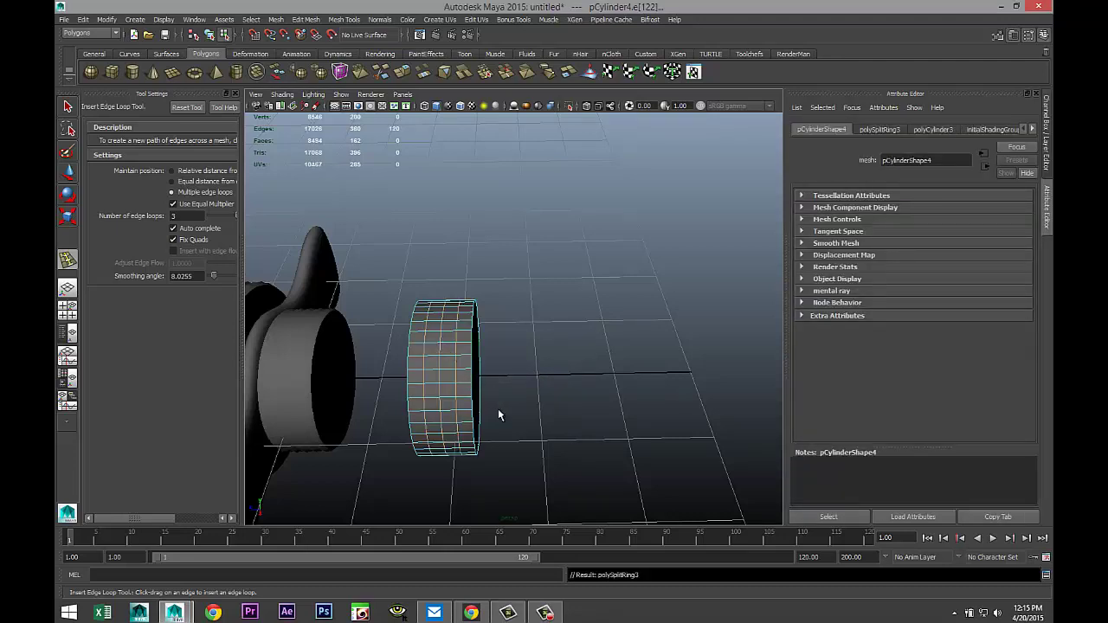
{"action": "key", "text": "q"}
{"action": "left_click", "coordinate": [68, 308]}
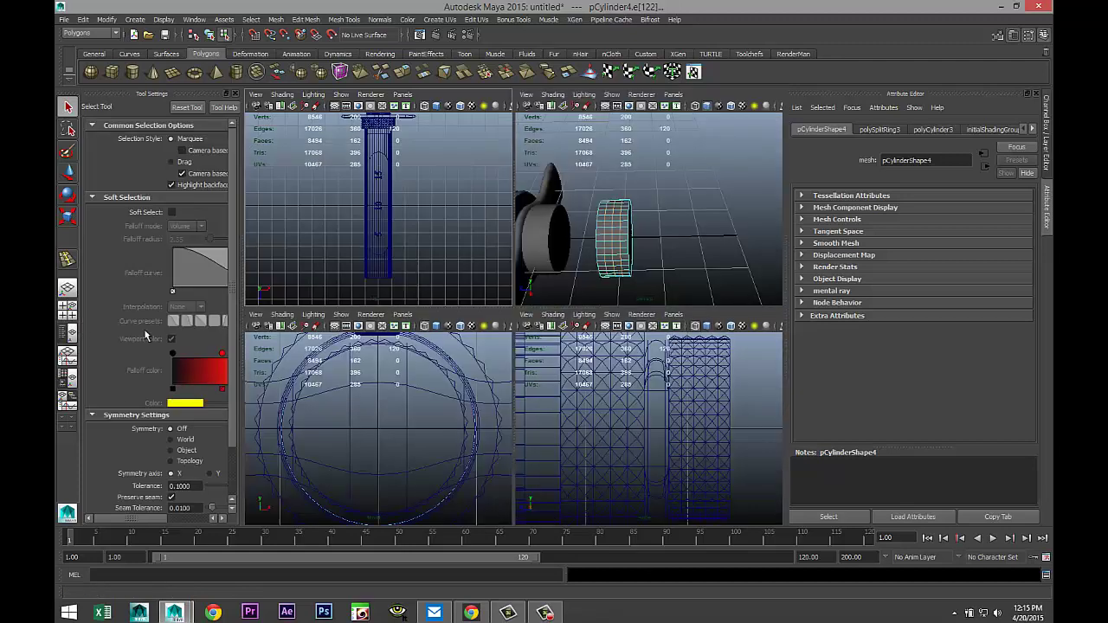
Select the two middle bands of faces around the short cylinder and scale them inward to form a recessed groove
{"action": "key", "text": "f"}
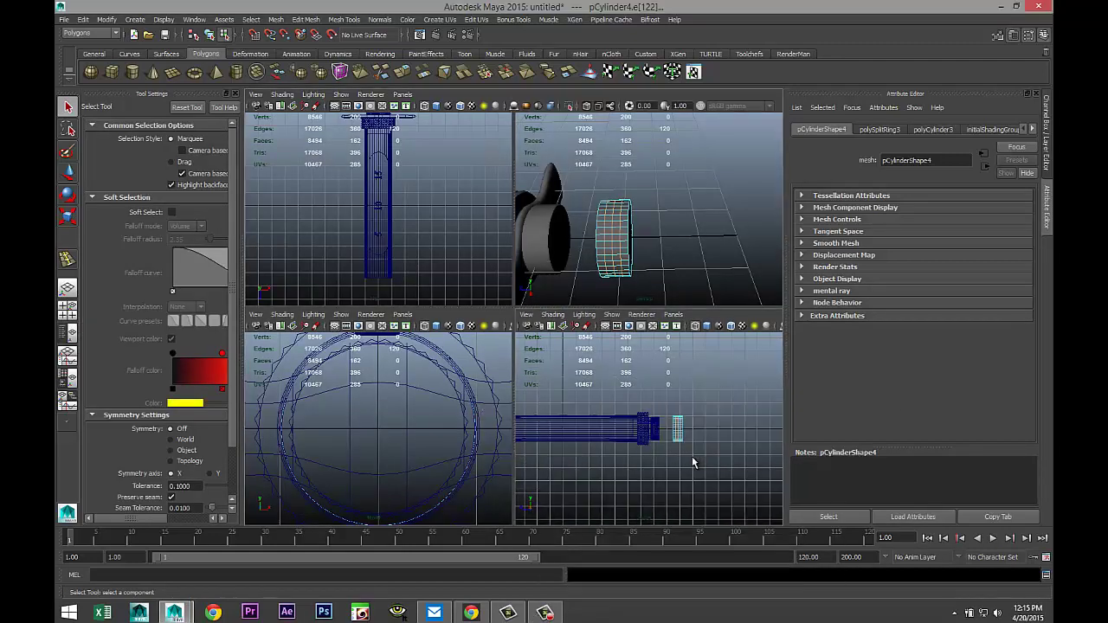
{"action": "key", "text": "space"}
{"action": "scroll", "coordinate": [568, 364], "scroll_direction": "down", "scroll_amount": 5}
{"action": "scroll", "coordinate": [568, 355], "scroll_direction": "up", "scroll_amount": 3}
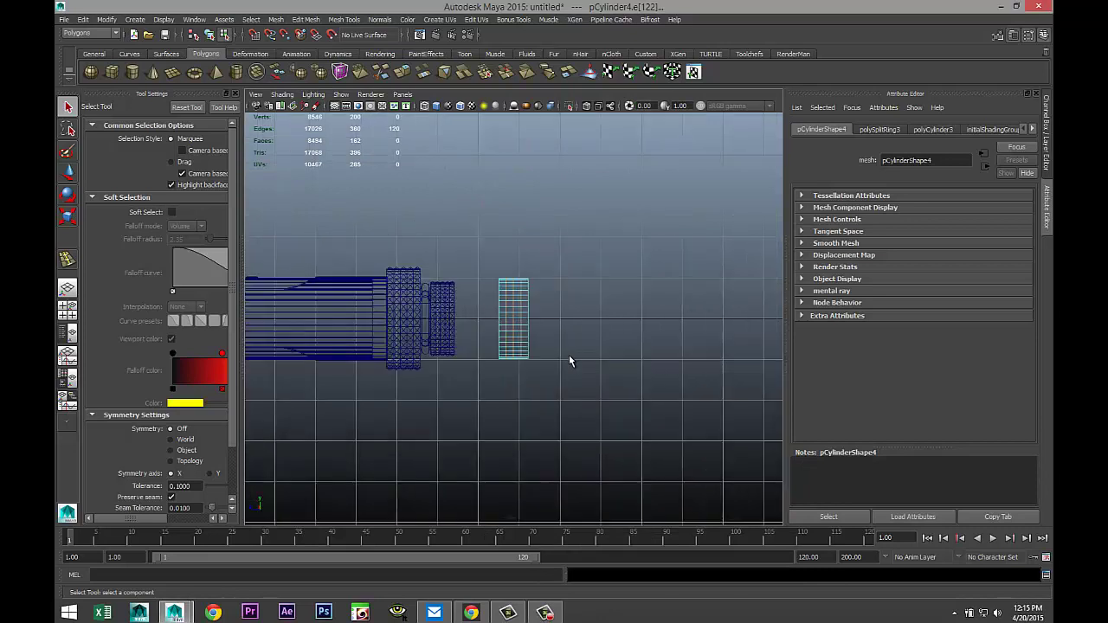
{"action": "right_click_drag", "start_coordinate": [512, 242], "coordinate": [512, 278]}
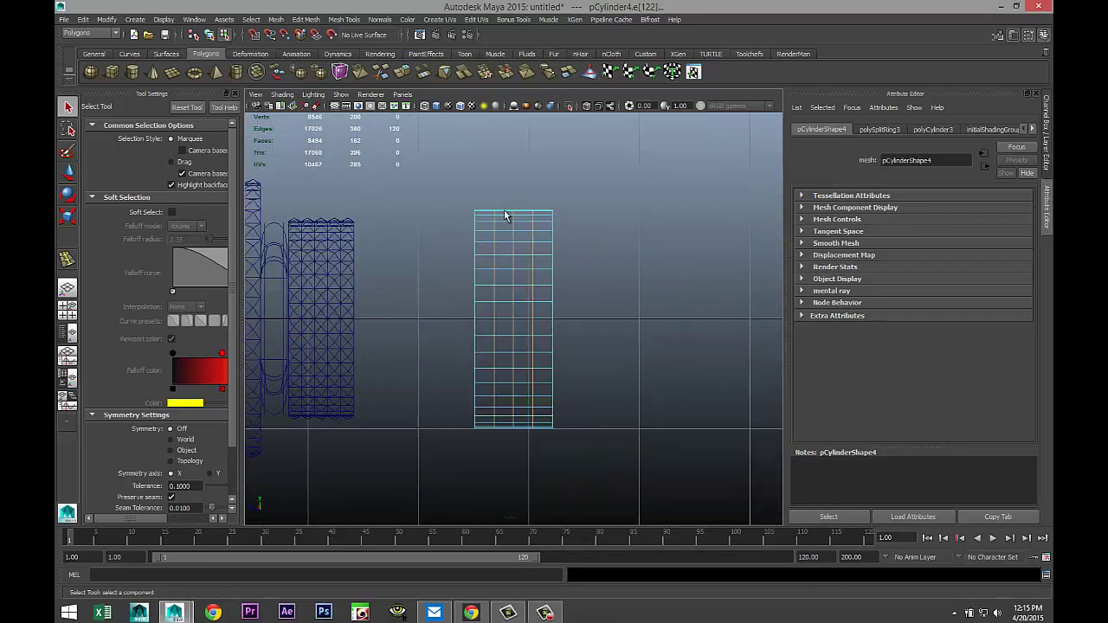
{"action": "left_click_drag", "start_coordinate": [505, 216], "coordinate": [520, 460]}
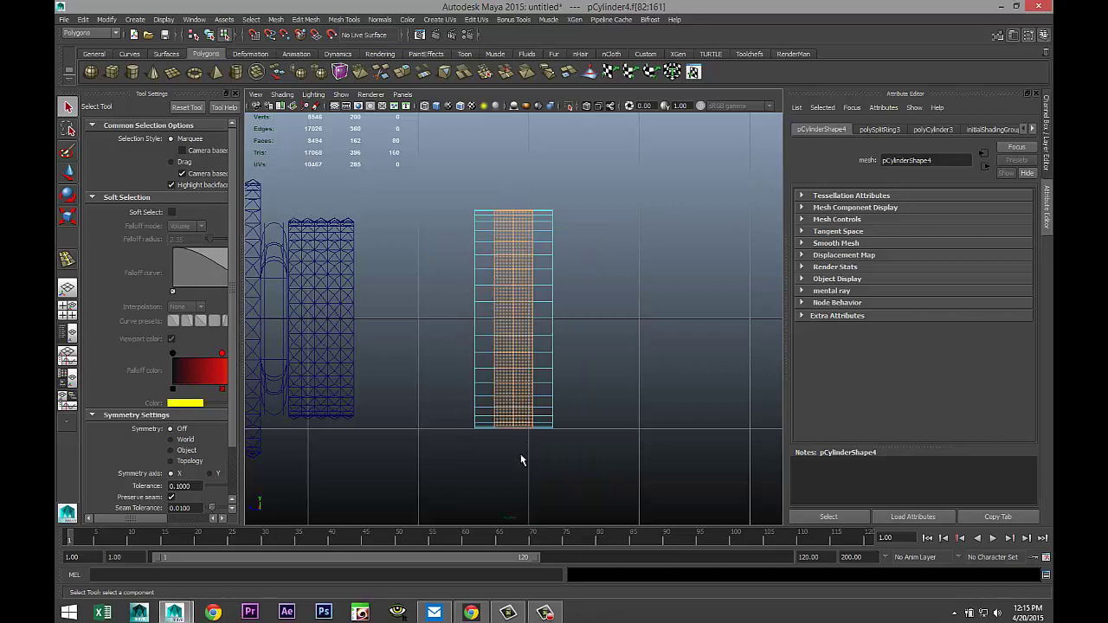
{"action": "key", "text": "r"}
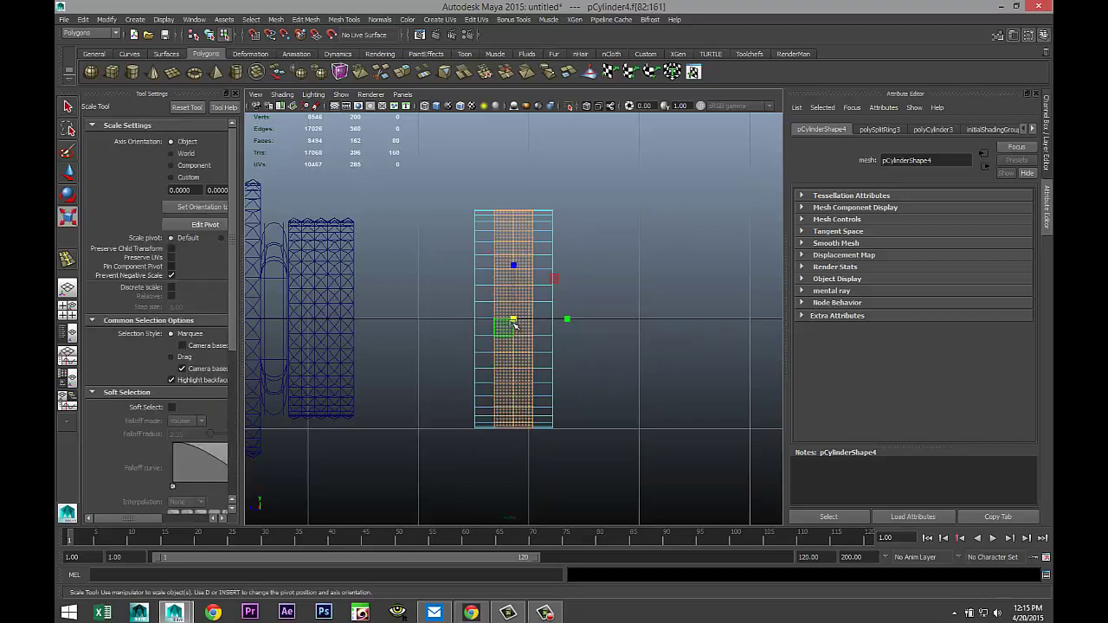
{"action": "left_click_drag", "start_coordinate": [514, 322], "coordinate": [501, 320]}
{"action": "left_click", "coordinate": [623, 252]}
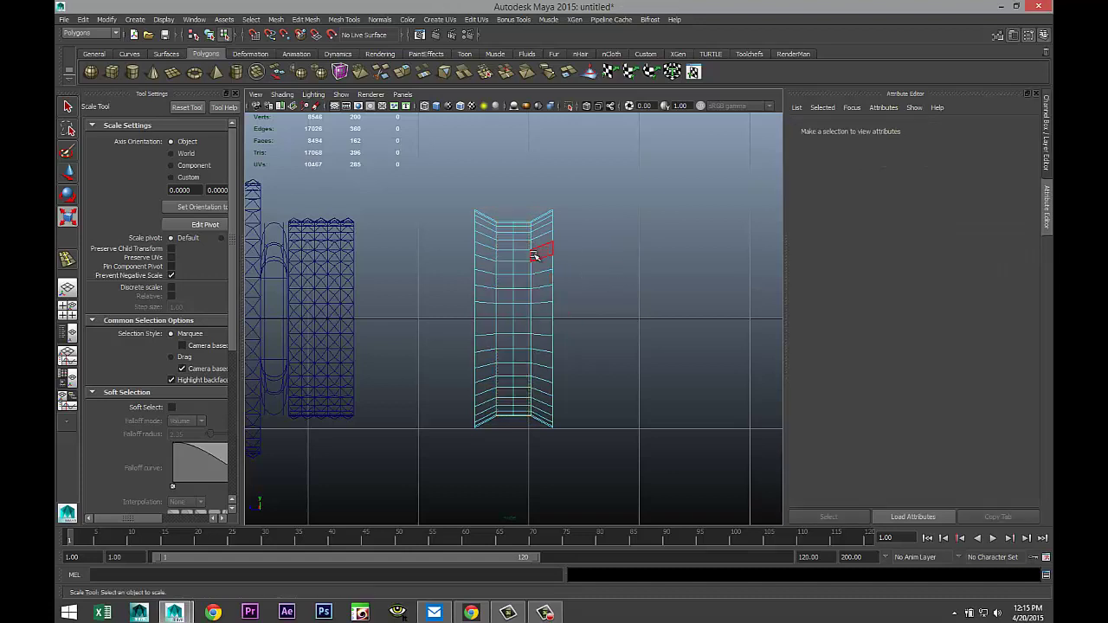
Scale the cylinder's central vertex ring back outward to about the outer rim's radius, giving the side a zigzag profile
{"action": "right_click_drag", "start_coordinate": [512, 251], "coordinate": [461, 252]}
{"action": "left_click_drag", "start_coordinate": [500, 205], "coordinate": [518, 458]}
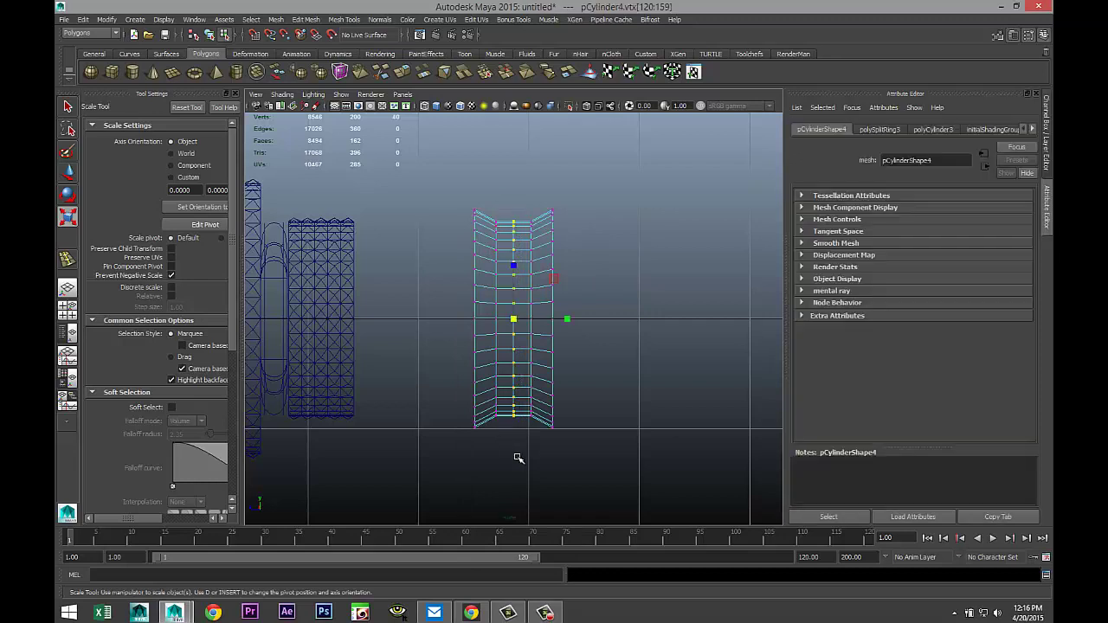
{"action": "left_click_drag", "start_coordinate": [519, 321], "coordinate": [530, 325]}
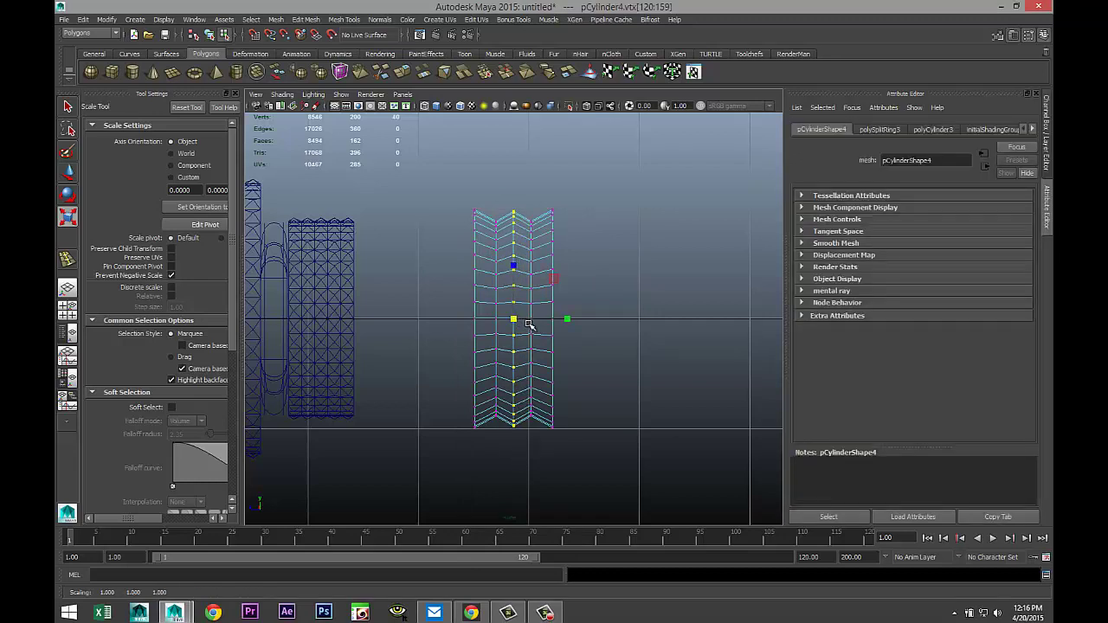
{"action": "right_click_drag", "start_coordinate": [536, 308], "coordinate": [571, 306]}
{"action": "key", "text": "ctrl+z"}
{"action": "key", "text": "ctrl+z"}
{"action": "key", "text": "ctrl+z"}
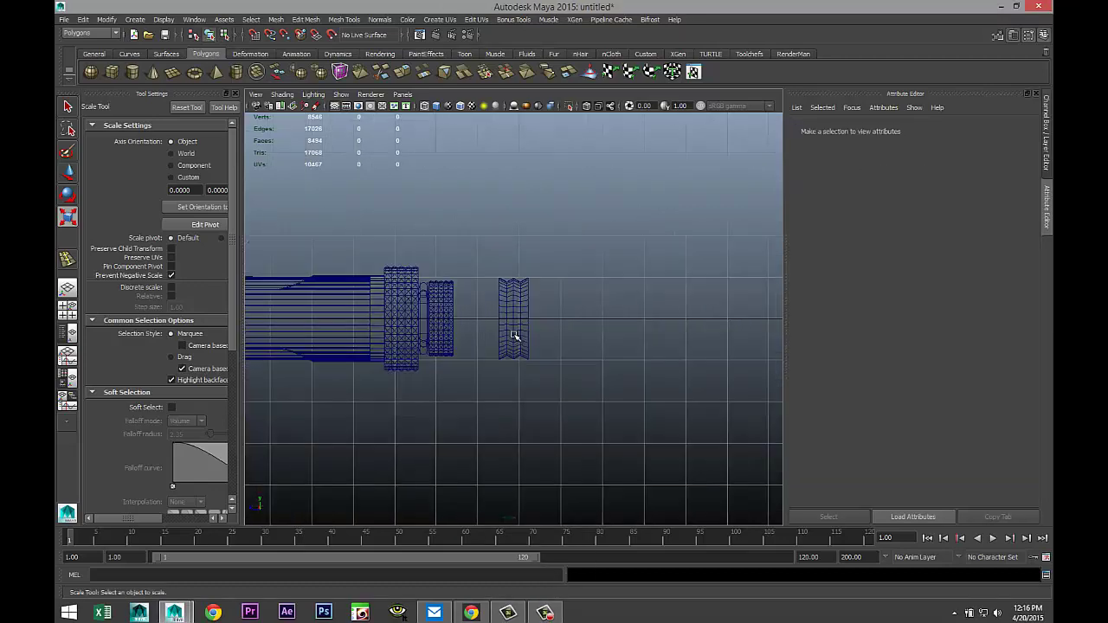
Move the grooved cylinder through the syringe barrel to the end opposite the finger flange
{"action": "key", "text": "w"}
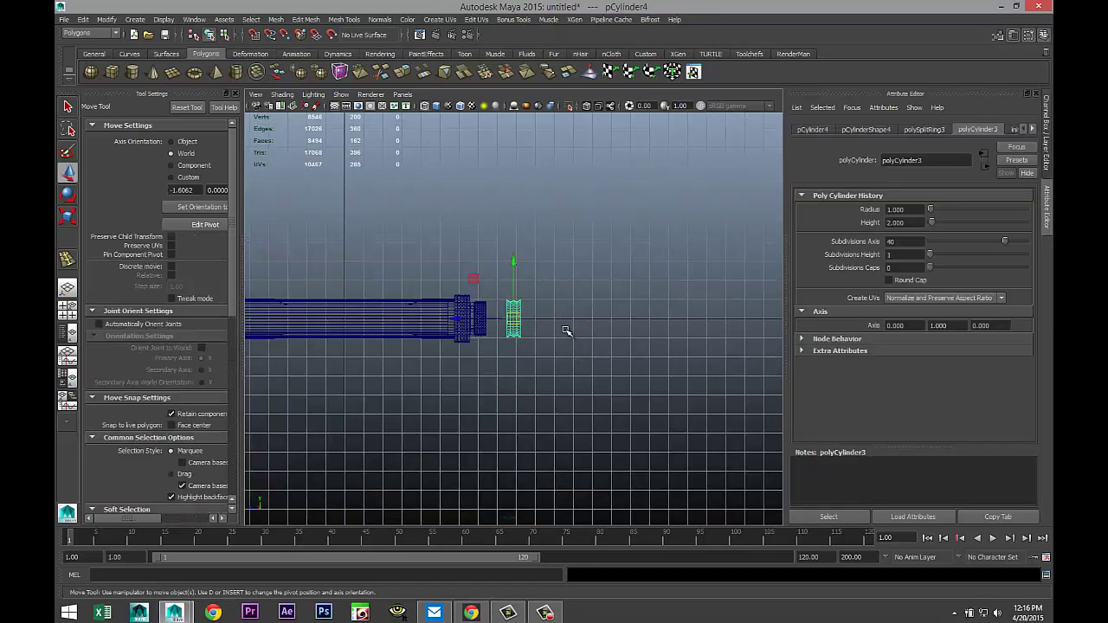
{"action": "left_click_drag", "start_coordinate": [456, 319], "coordinate": [264, 334]}
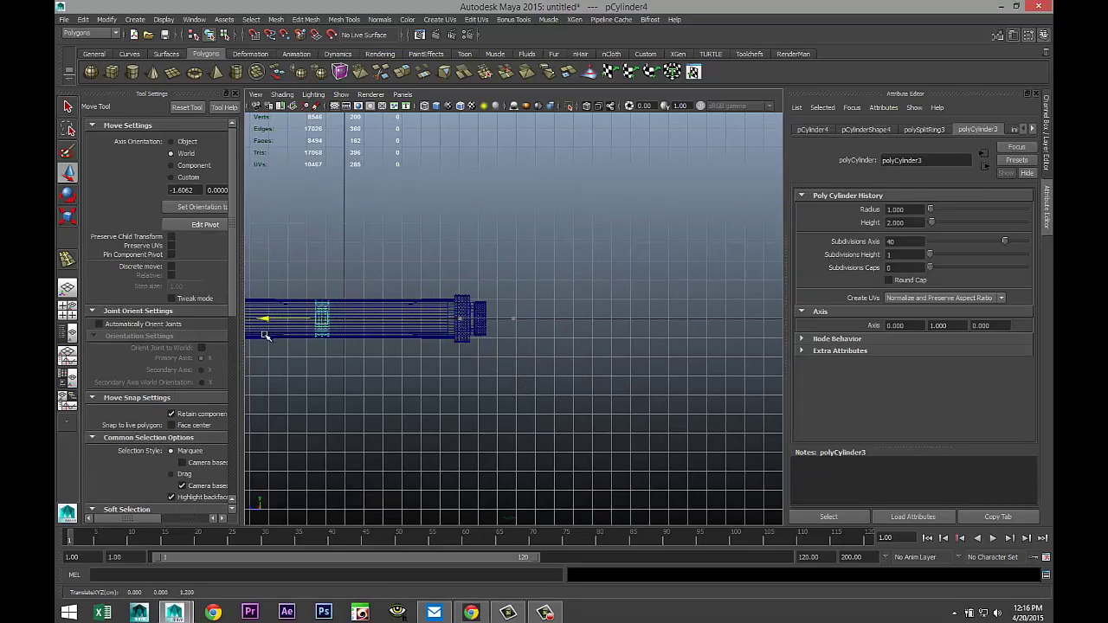
{"action": "left_click_drag", "start_coordinate": [354, 371], "coordinate": [378, 433], "text": "alt"}
{"action": "middle_click_drag", "start_coordinate": [344, 439], "coordinate": [477, 438], "text": "alt"}
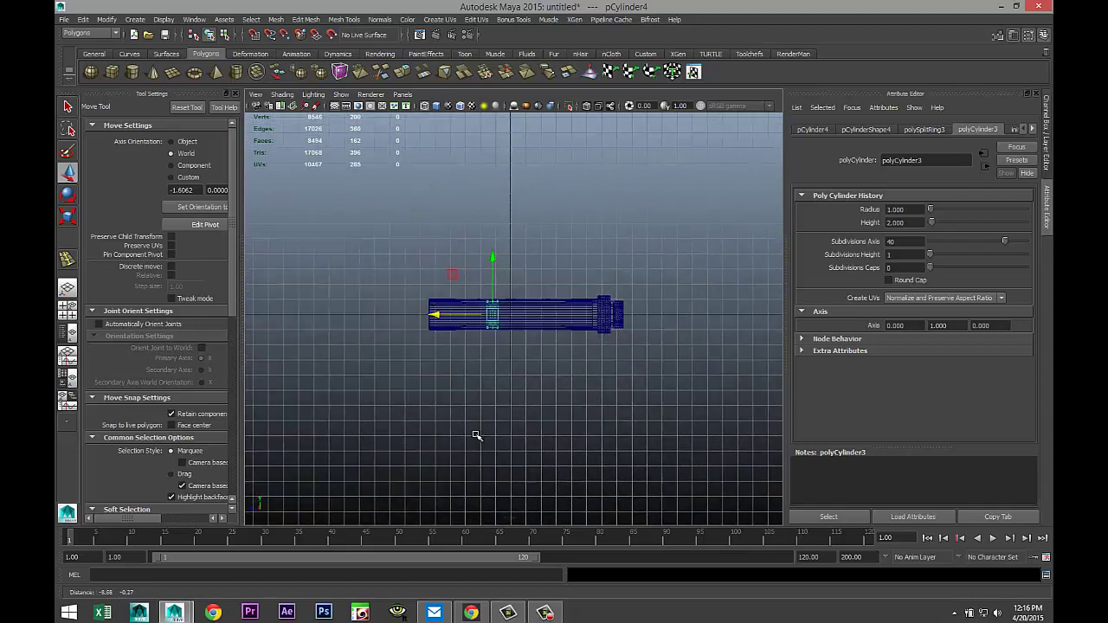
{"action": "scroll", "coordinate": [476, 435], "scroll_direction": "up", "scroll_amount": 3}
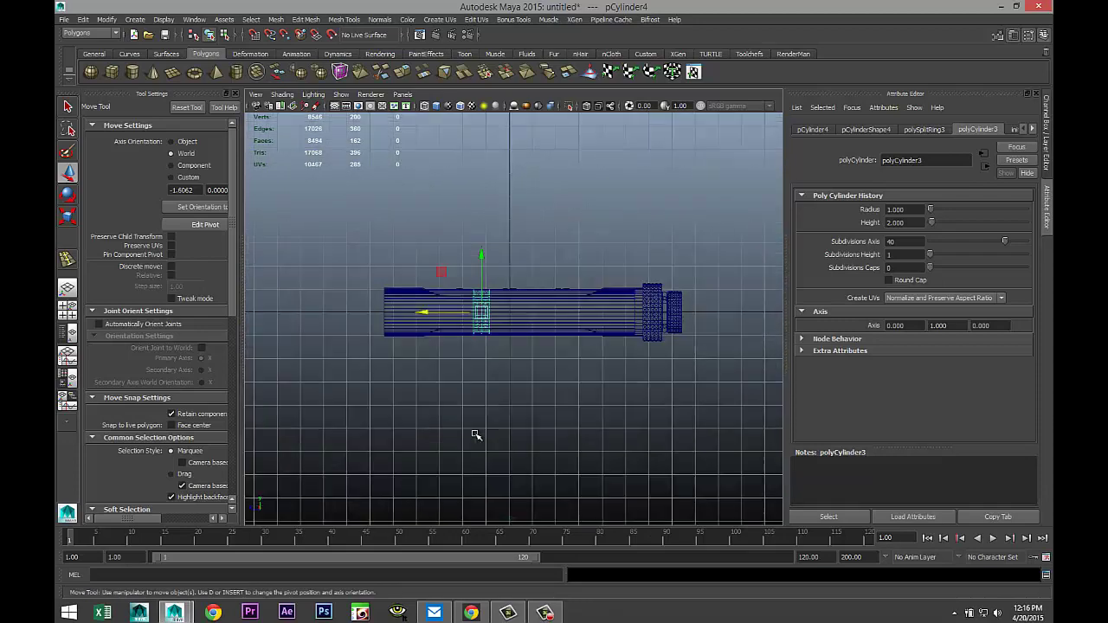
{"action": "scroll", "coordinate": [476, 435], "scroll_direction": "up", "scroll_amount": 2}
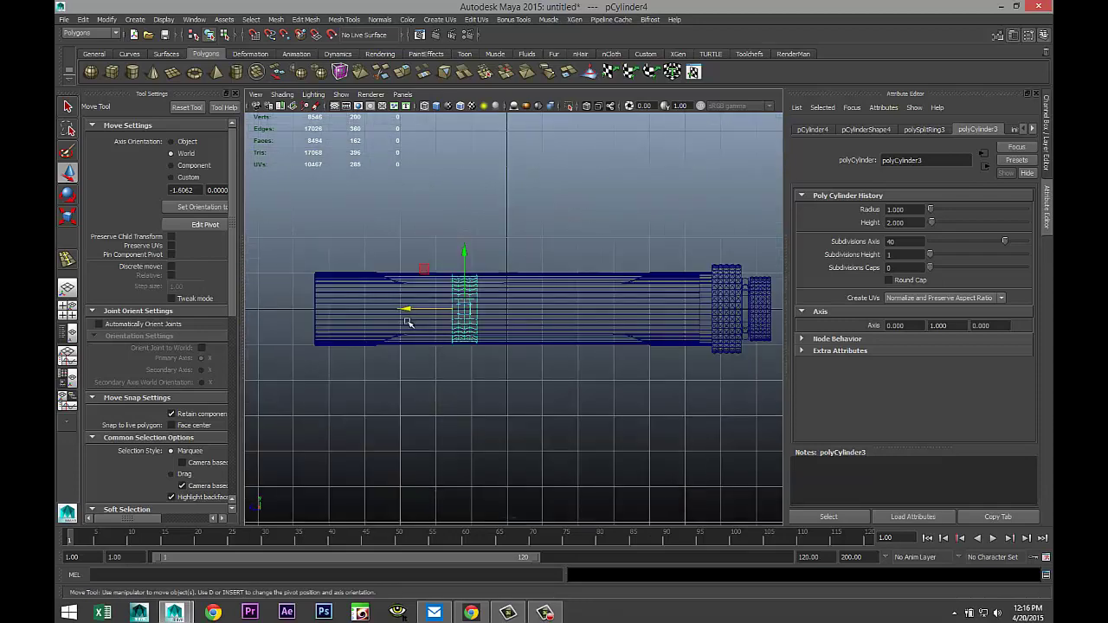
{"action": "left_click_drag", "start_coordinate": [405, 309], "coordinate": [271, 321]}
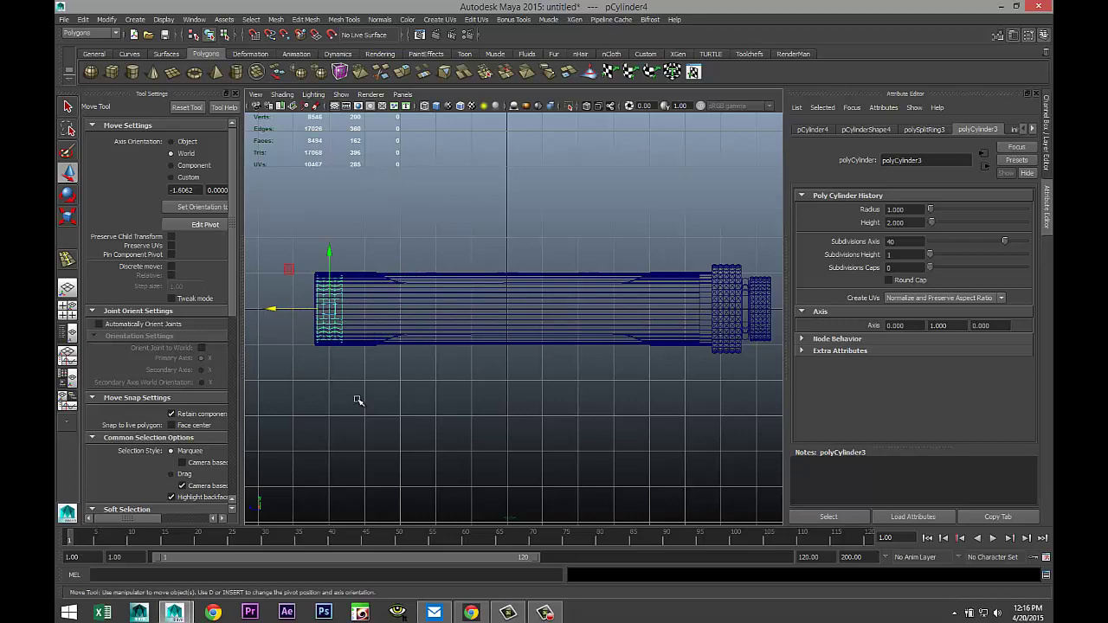
Move the grooved cylinder back out of the barrel, just beyond its flanged end
{"action": "scroll", "coordinate": [355, 400], "scroll_direction": "down", "scroll_amount": 3}
{"action": "middle_click_drag", "start_coordinate": [456, 432], "coordinate": [281, 384], "text": "alt"}
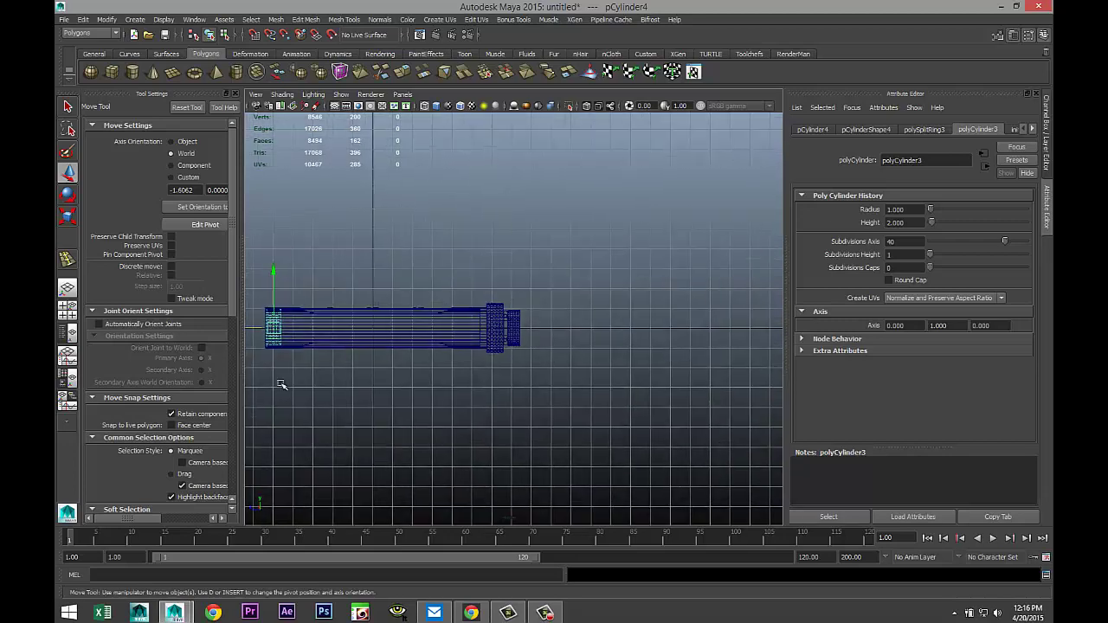
{"action": "left_click_drag", "start_coordinate": [252, 330], "coordinate": [532, 349]}
Extrude the grooved cylinder's outer end face and scale the new face down to a small central circle
{"action": "left_click", "coordinate": [68, 312]}
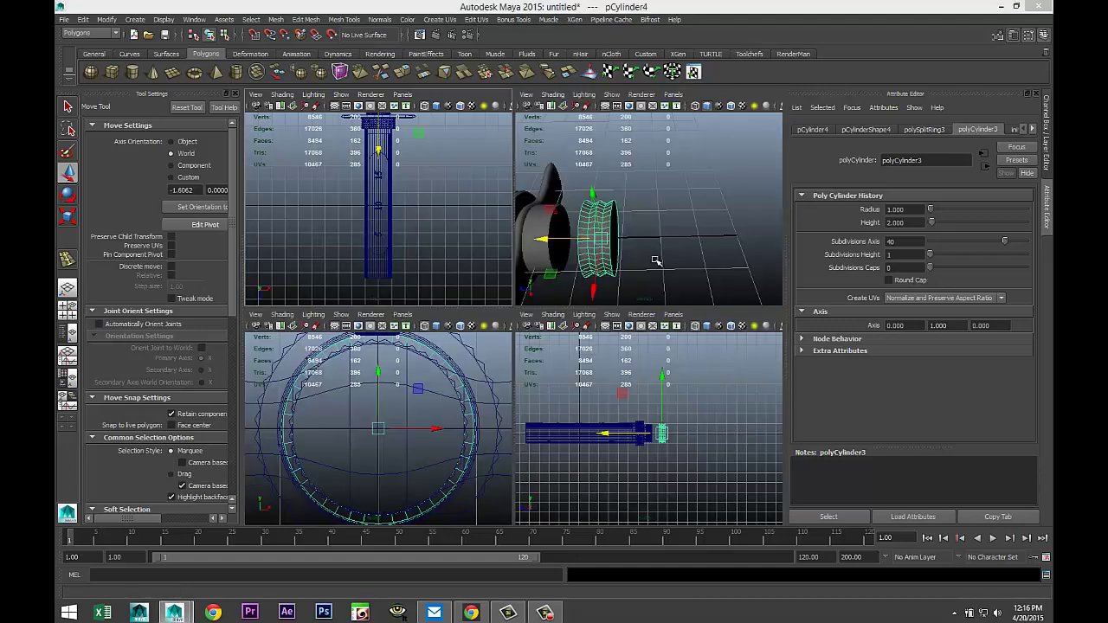
{"action": "key", "text": "space"}
{"action": "left_click_drag", "start_coordinate": [556, 357], "coordinate": [487, 340], "text": "alt"}
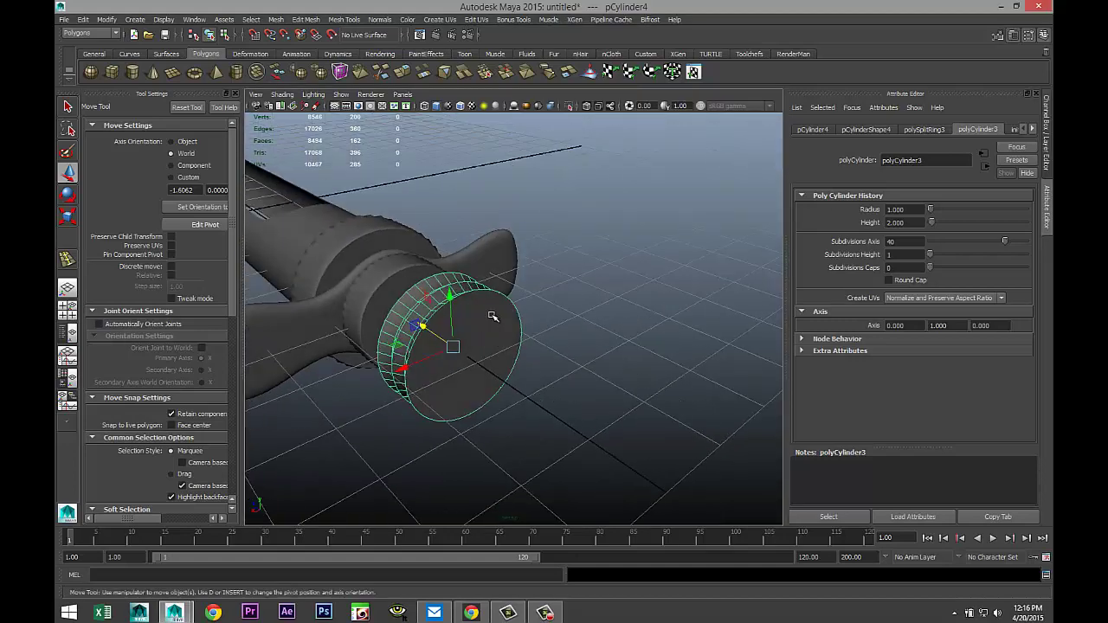
{"action": "right_click_drag", "start_coordinate": [487, 341], "coordinate": [488, 337]}
{"action": "left_click", "coordinate": [488, 337]}
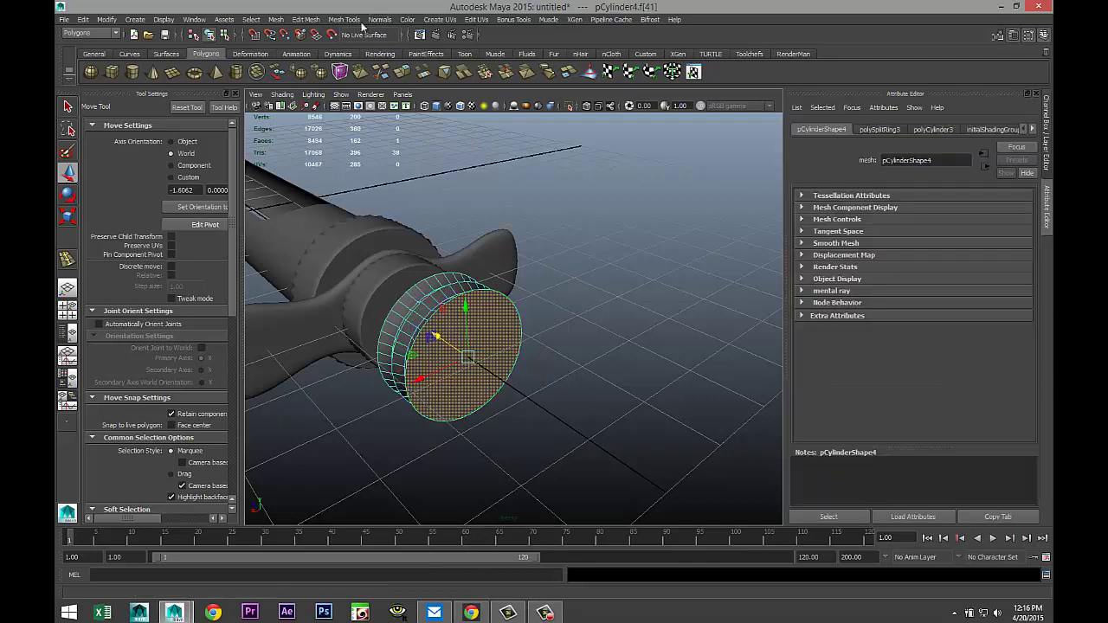
{"action": "left_click", "coordinate": [310, 19]}
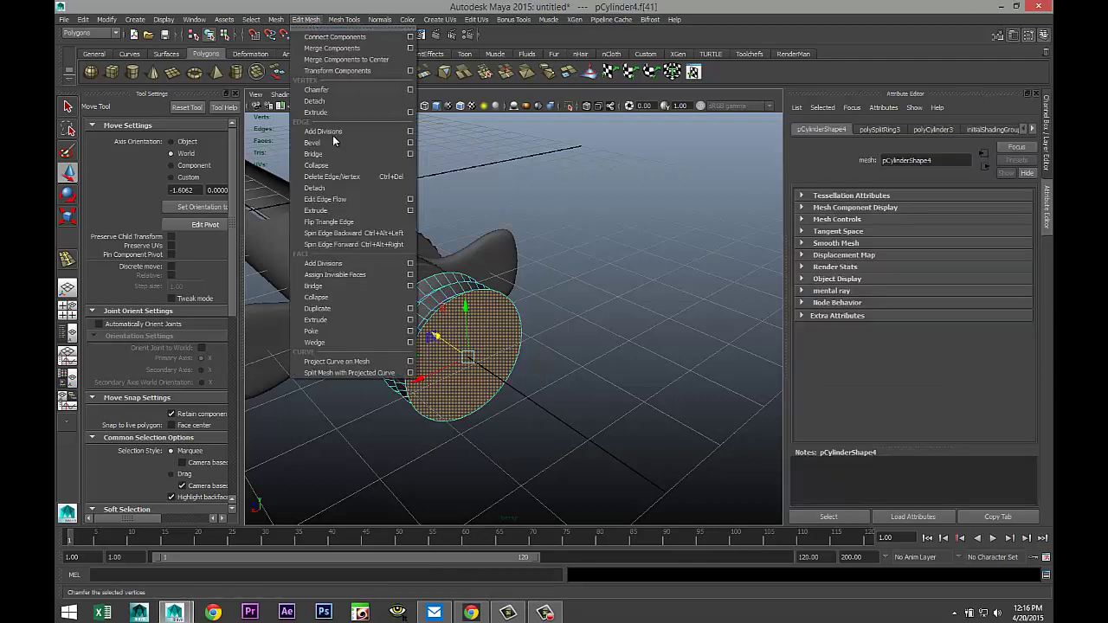
{"action": "left_click", "coordinate": [351, 321]}
{"action": "key", "text": "r"}
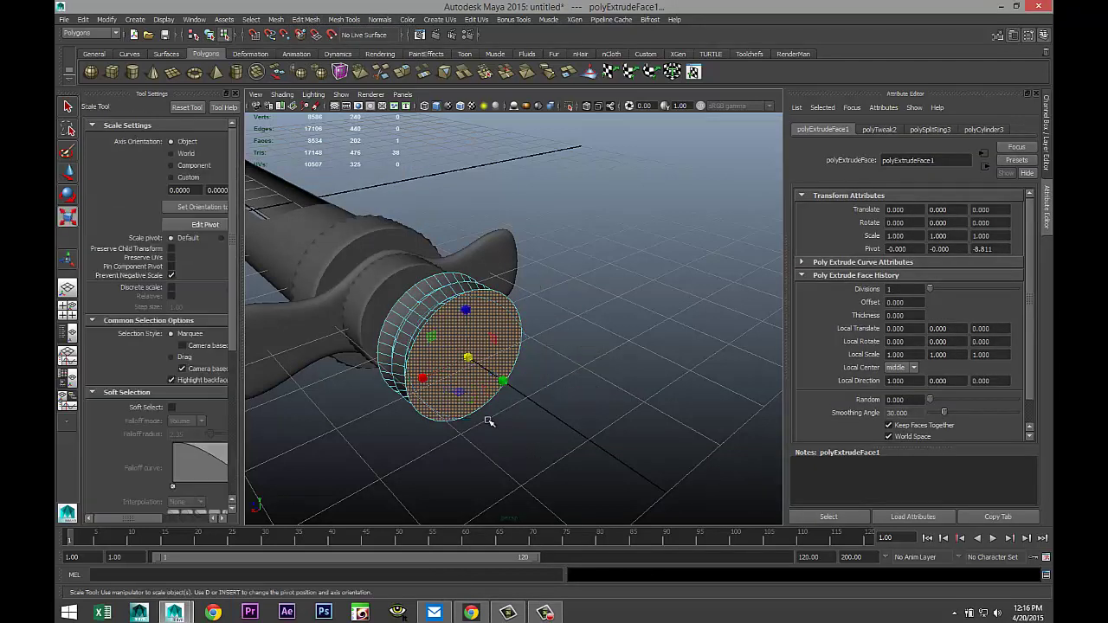
{"action": "left_click_drag", "start_coordinate": [468, 358], "coordinate": [399, 353]}
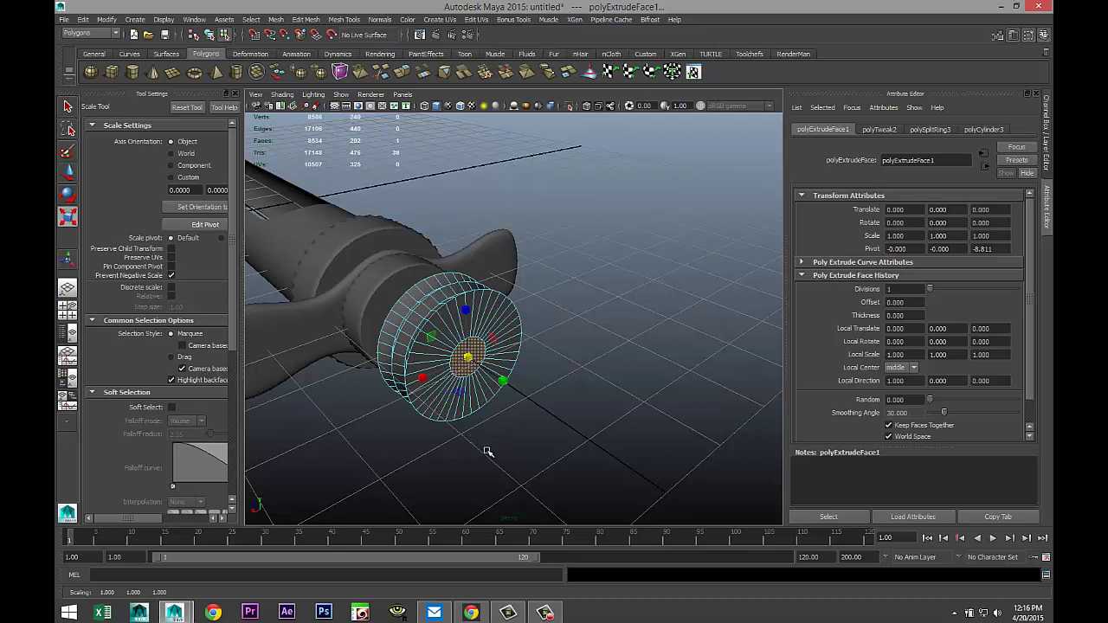
Extrude the small central face again and pull it straight outward to form the plunger rod
{"action": "key", "text": "ctrl+e"}
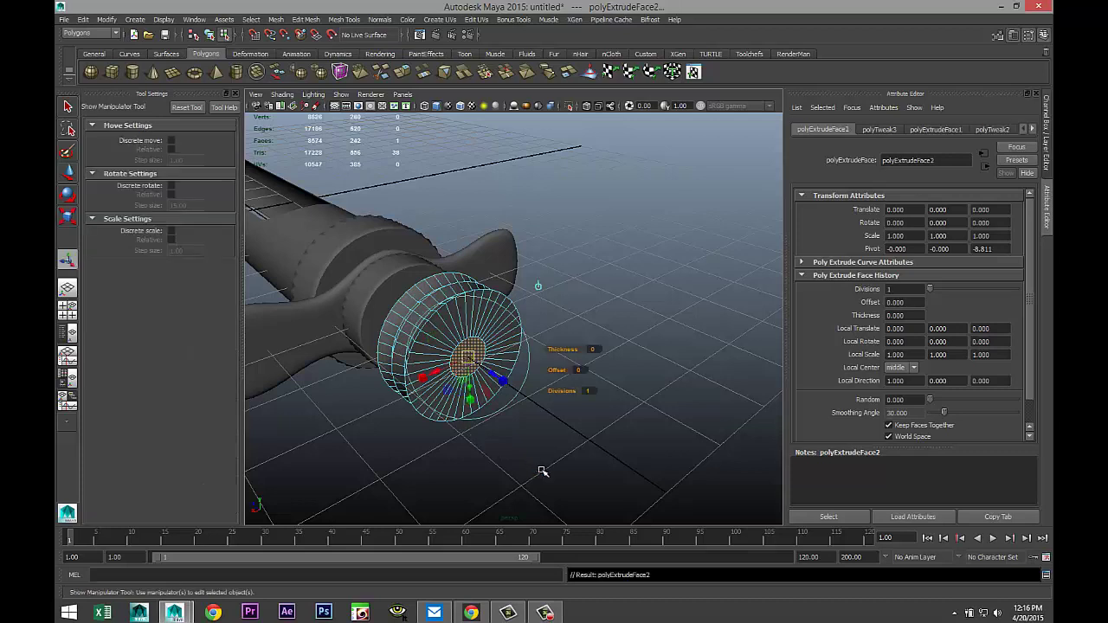
{"action": "key", "text": "w"}
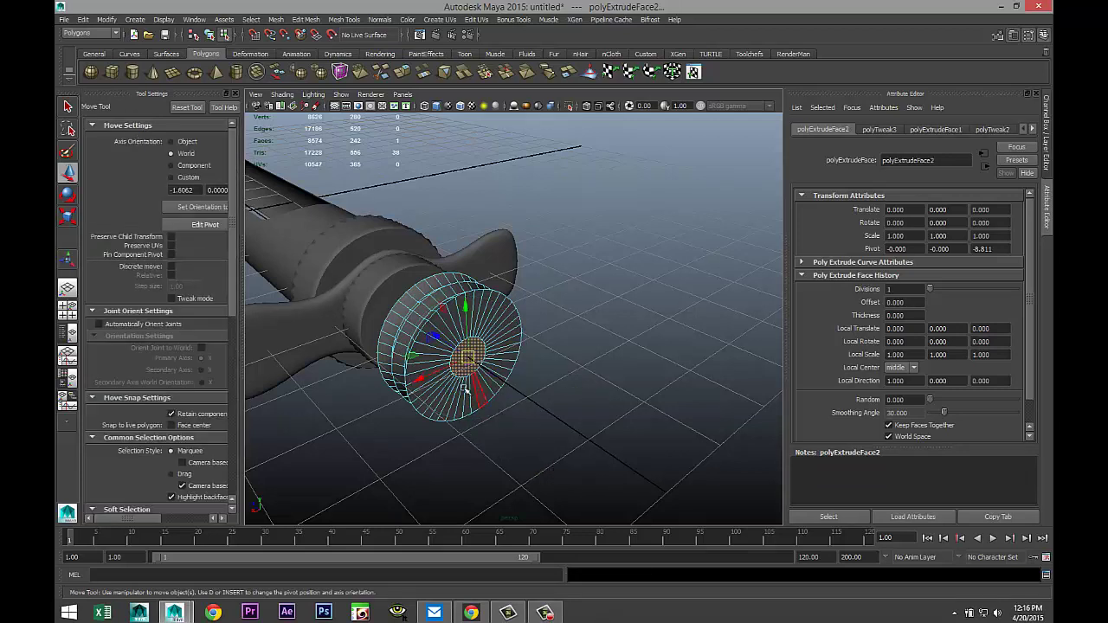
{"action": "left_click_drag", "start_coordinate": [440, 338], "coordinate": [448, 430]}
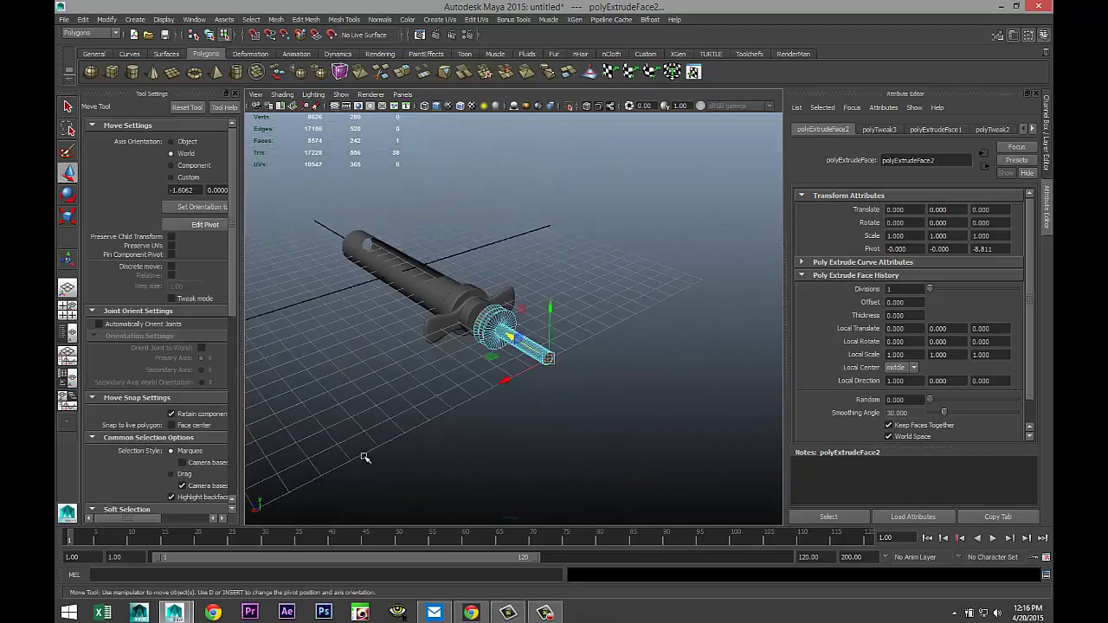
Select the whole plunger and slide it inside the barrel until its head sits near the end opposite the flange
{"action": "left_click_drag", "start_coordinate": [365, 457], "coordinate": [490, 360], "text": "alt"}
{"action": "right_click_drag", "start_coordinate": [486, 339], "coordinate": [510, 315]}
{"action": "left_click", "coordinate": [490, 329]}
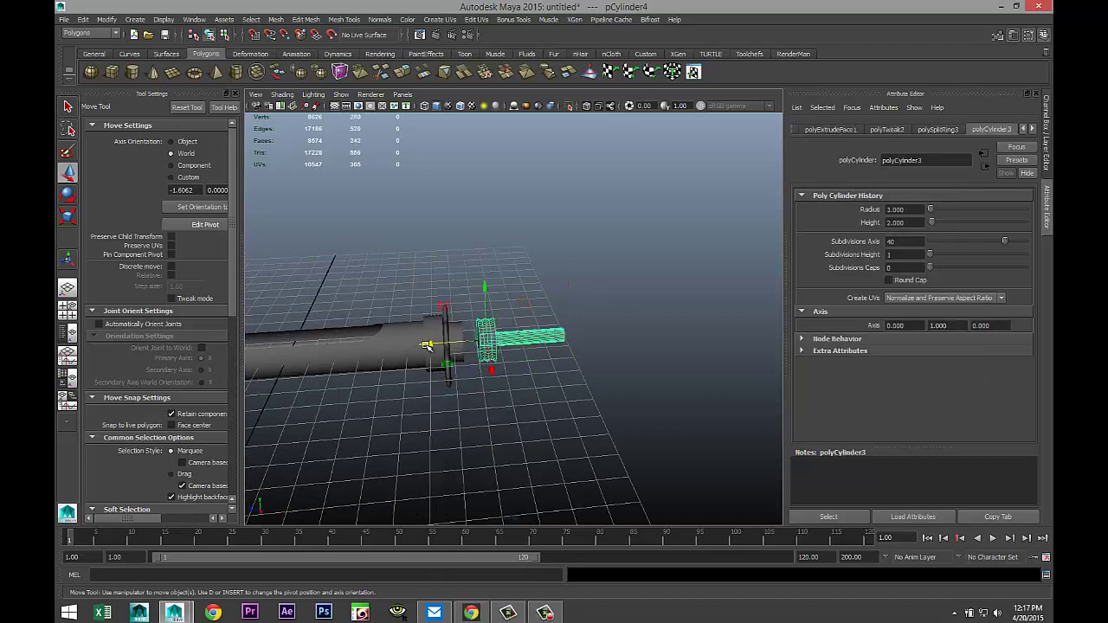
{"action": "left_click_drag", "start_coordinate": [427, 346], "coordinate": [260, 351]}
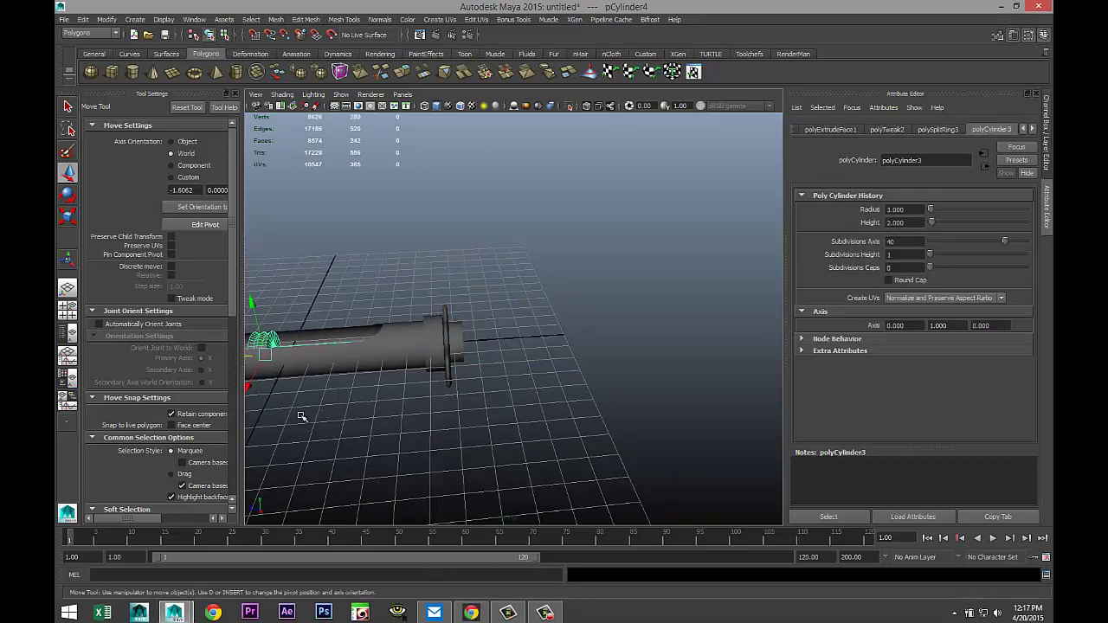
{"action": "left_click", "coordinate": [67, 308]}
{"action": "key", "text": "space"}
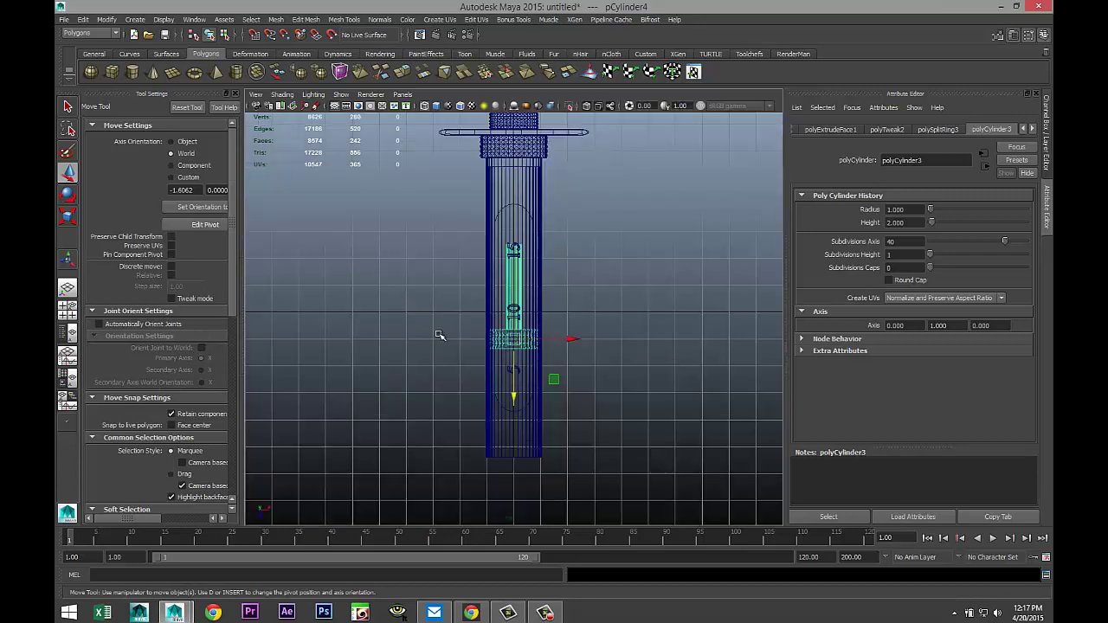
{"action": "middle_click_drag", "start_coordinate": [530, 408], "coordinate": [458, 320], "text": "alt"}
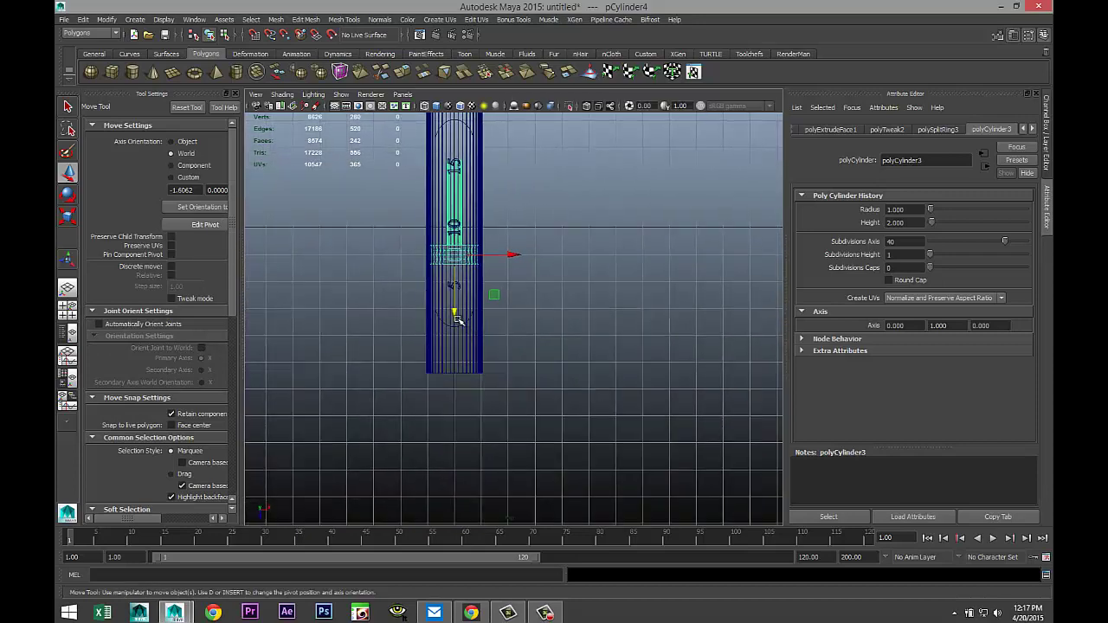
{"action": "left_click_drag", "start_coordinate": [457, 314], "coordinate": [457, 414]}
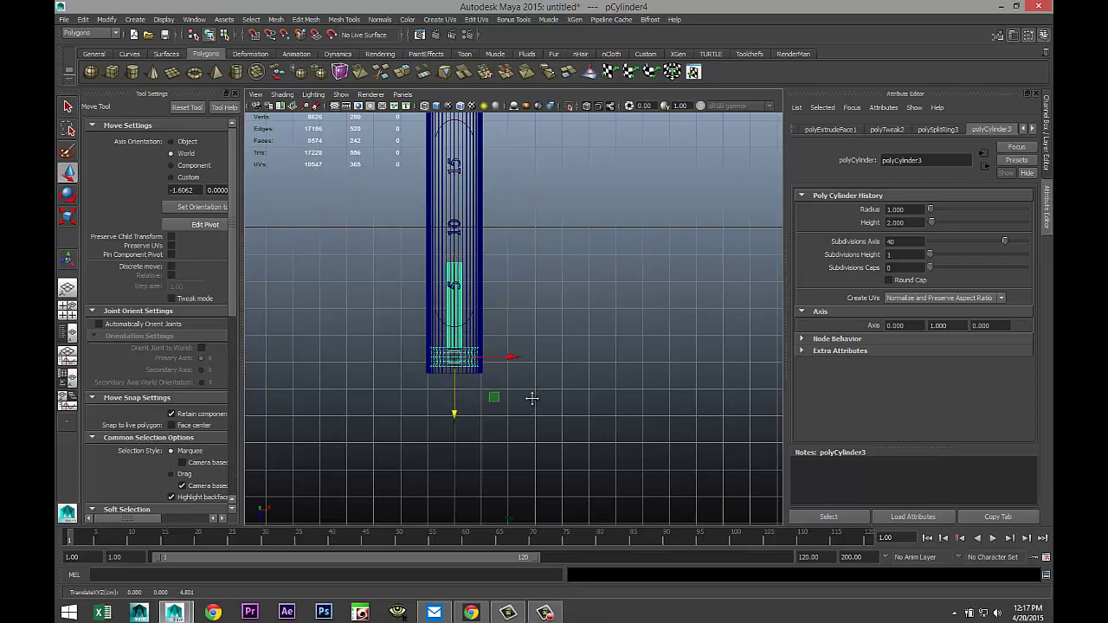
Select the vertices at the rod's free end and stretch the rod through the barrel until it protrudes slightly past the flanged end
{"action": "middle_click_drag", "start_coordinate": [532, 399], "coordinate": [480, 414], "text": "alt"}
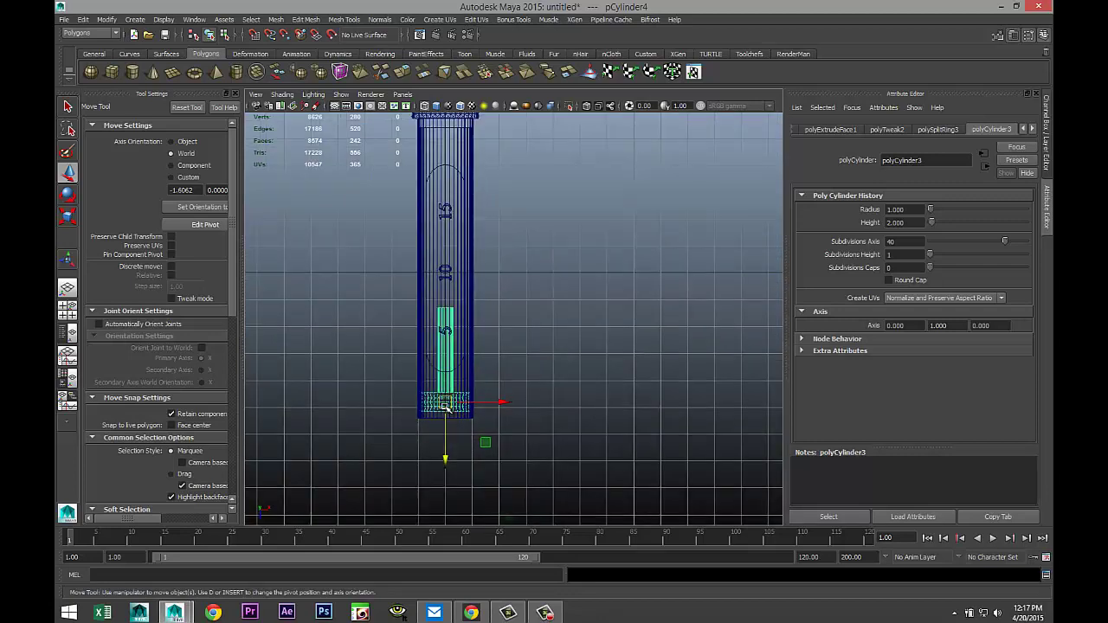
{"action": "right_click_drag", "start_coordinate": [450, 411], "coordinate": [398, 330]}
{"action": "scroll", "coordinate": [424, 342], "scroll_direction": "up", "scroll_amount": 8}
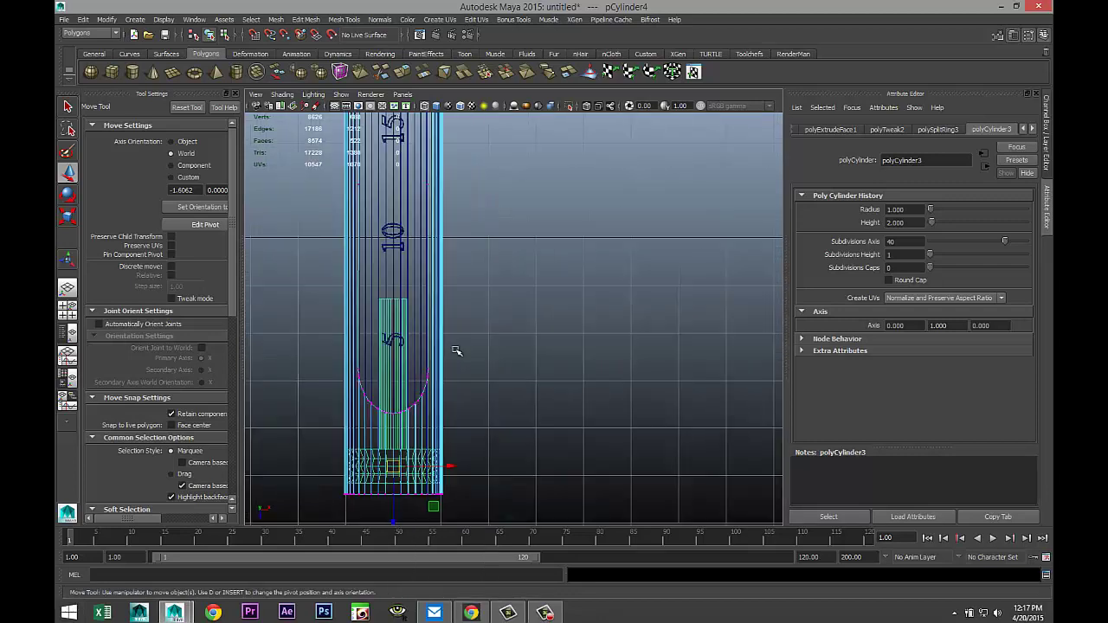
{"action": "middle_click_drag", "start_coordinate": [441, 385], "coordinate": [606, 373], "text": "alt"}
{"action": "scroll", "coordinate": [564, 364], "scroll_direction": "up", "scroll_amount": 6}
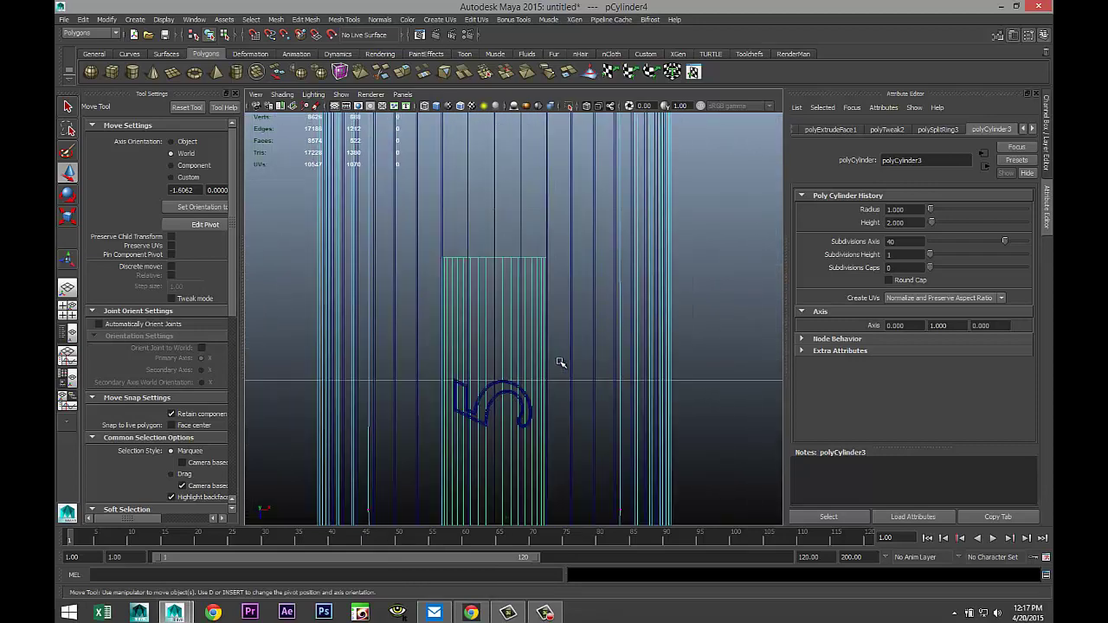
{"action": "right_click_drag", "start_coordinate": [446, 209], "coordinate": [429, 210]}
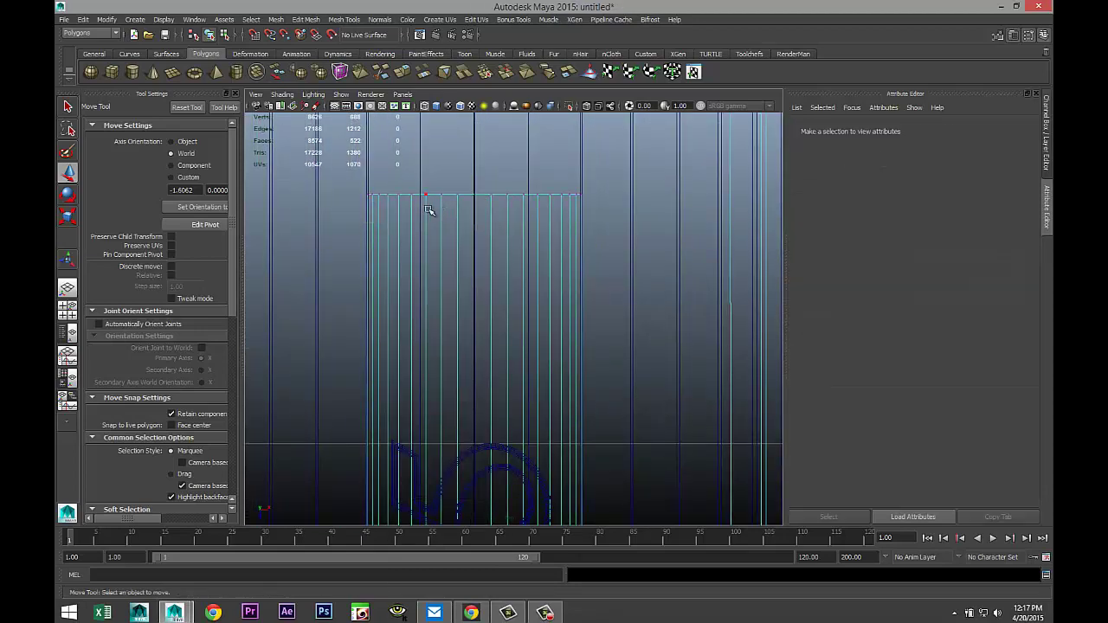
{"action": "left_click_drag", "start_coordinate": [345, 187], "coordinate": [615, 213]}
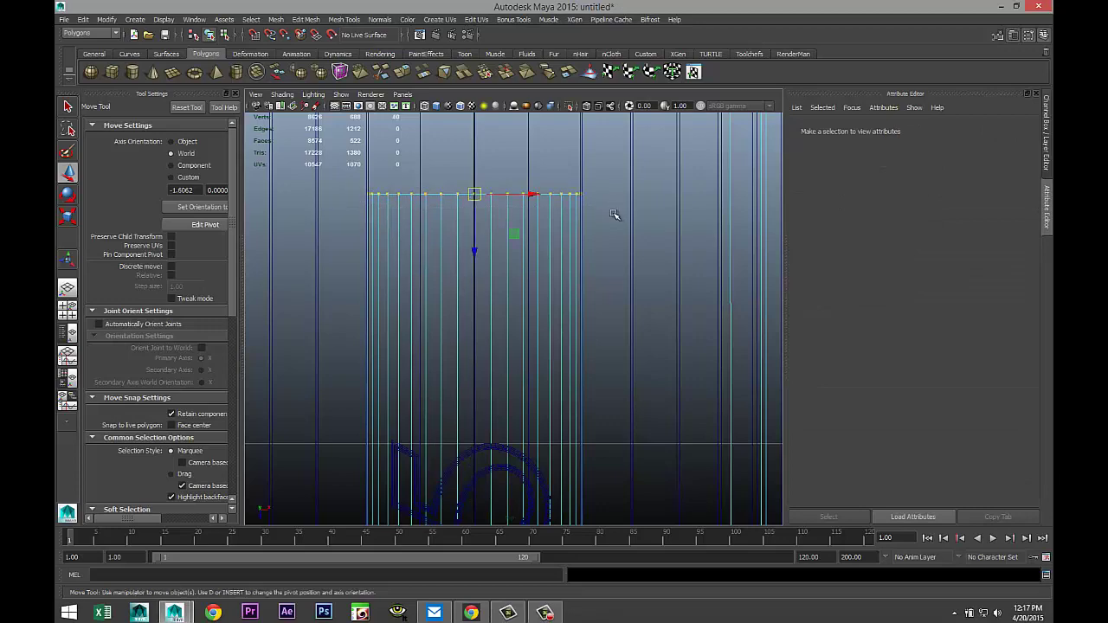
{"action": "scroll", "coordinate": [615, 285], "scroll_direction": "down", "scroll_amount": 6}
{"action": "scroll", "coordinate": [612, 302], "scroll_direction": "up", "scroll_amount": 4}
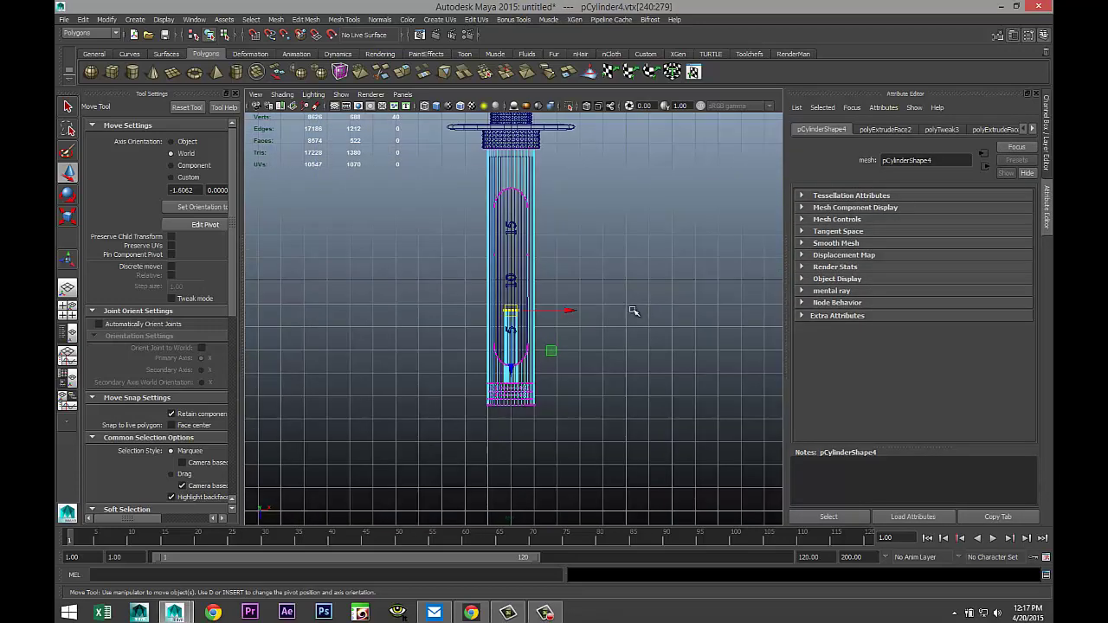
{"action": "middle_click_drag", "start_coordinate": [510, 368], "coordinate": [522, 143]}
{"action": "scroll", "coordinate": [567, 304], "scroll_direction": "down", "scroll_amount": 3}
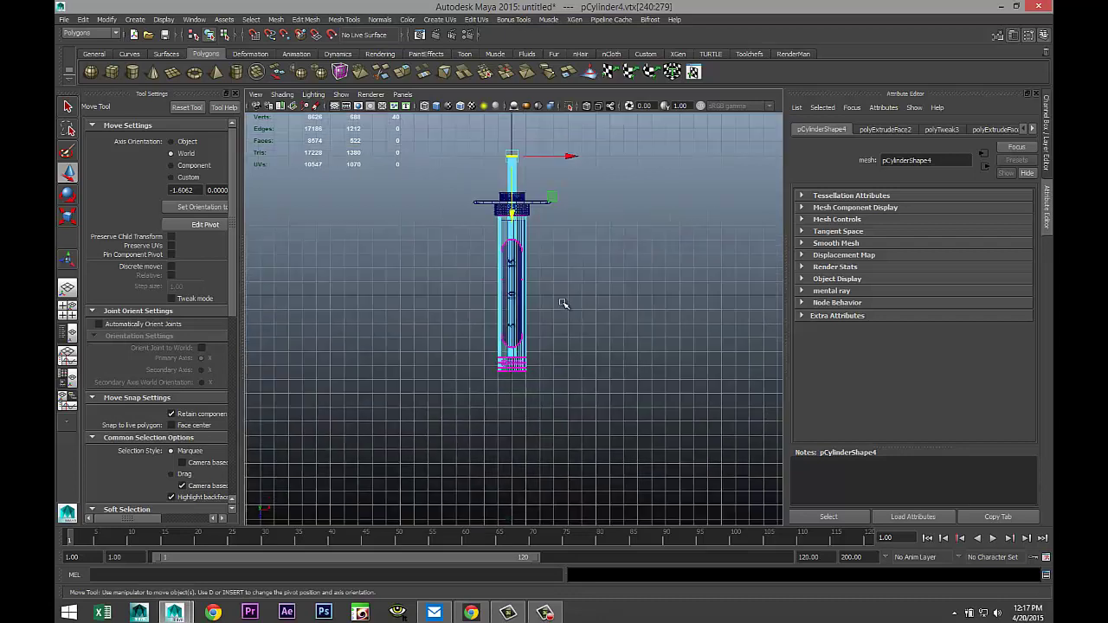
{"action": "middle_click_drag", "start_coordinate": [512, 213], "coordinate": [511, 227]}
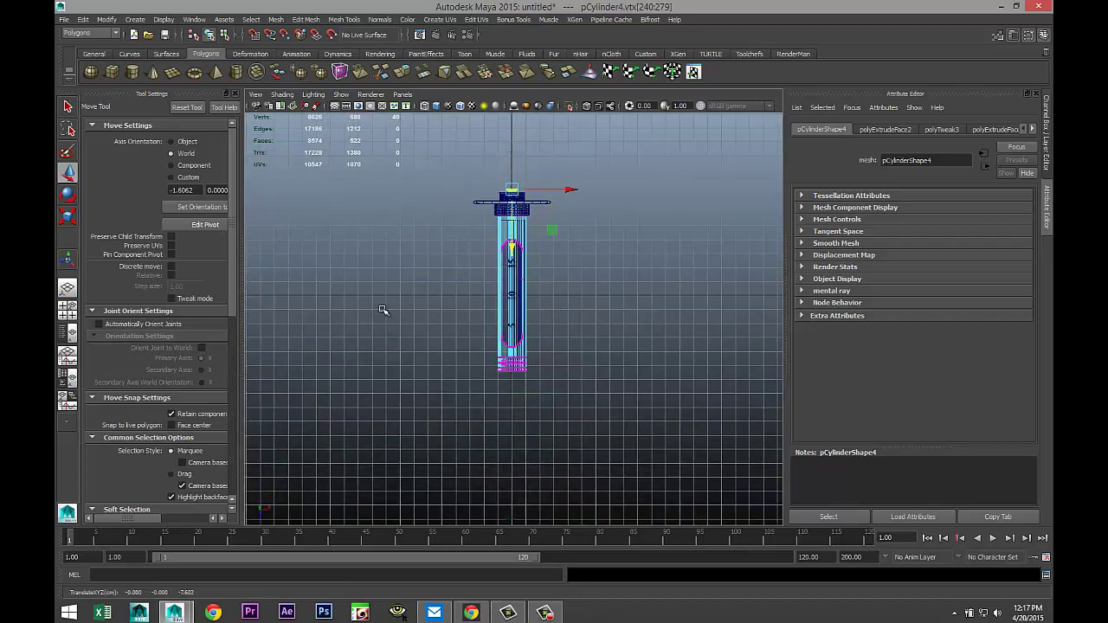
In the perspective view, select the whole plunger as an object and slide it toward the flanged end until its head is partway along the barrel
{"action": "left_click", "coordinate": [67, 309]}
{"action": "key", "text": "space"}
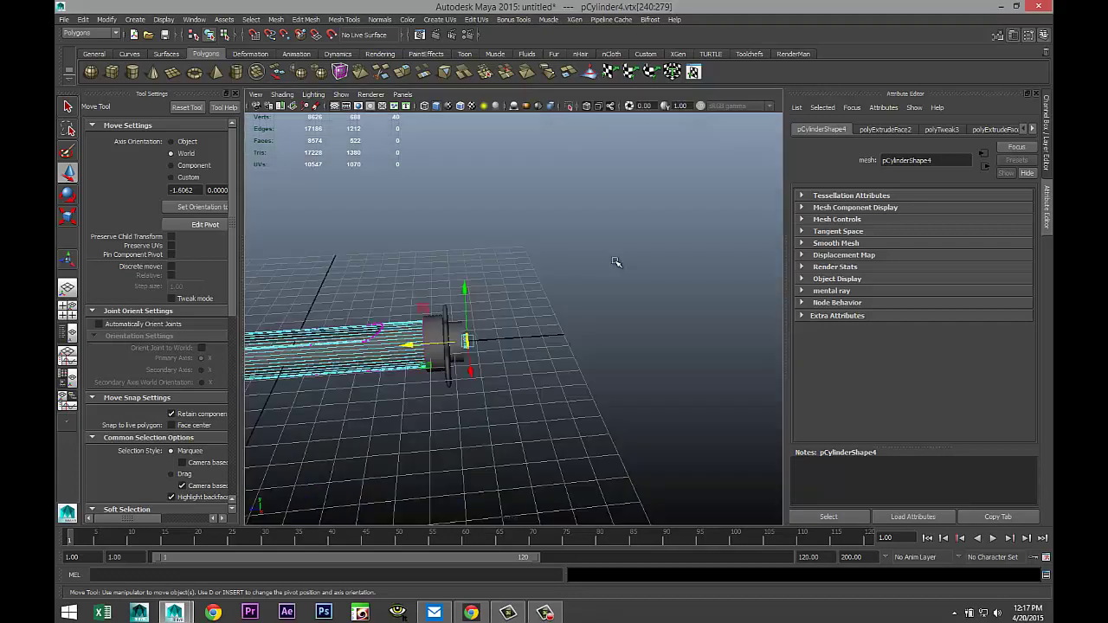
{"action": "left_click_drag", "start_coordinate": [564, 338], "coordinate": [523, 378], "text": "alt"}
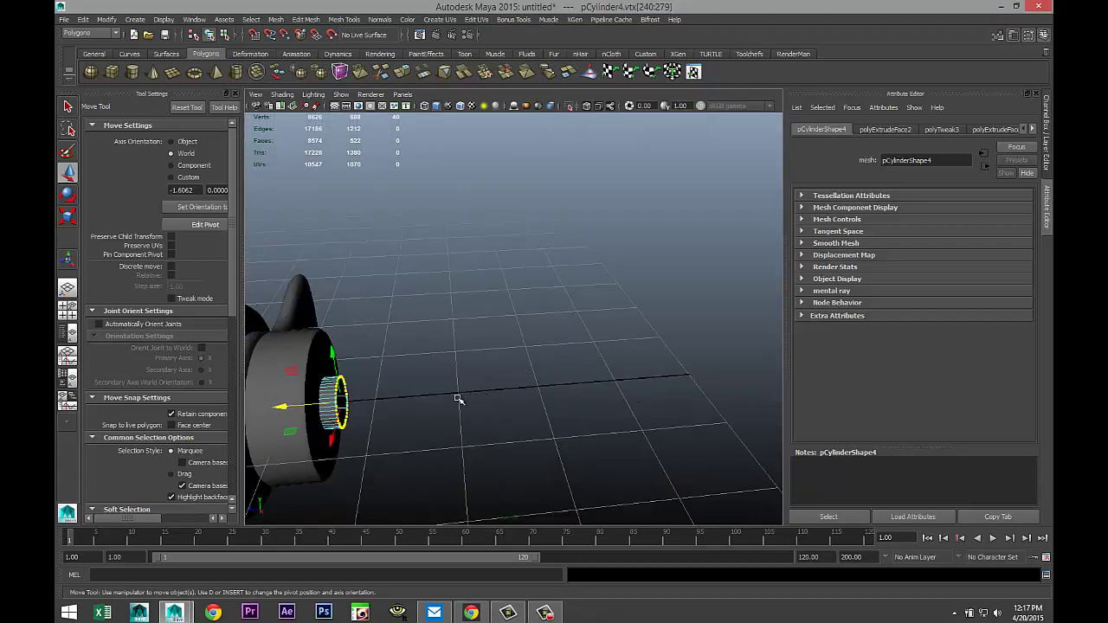
{"action": "left_click_drag", "start_coordinate": [458, 399], "coordinate": [526, 330], "text": "alt"}
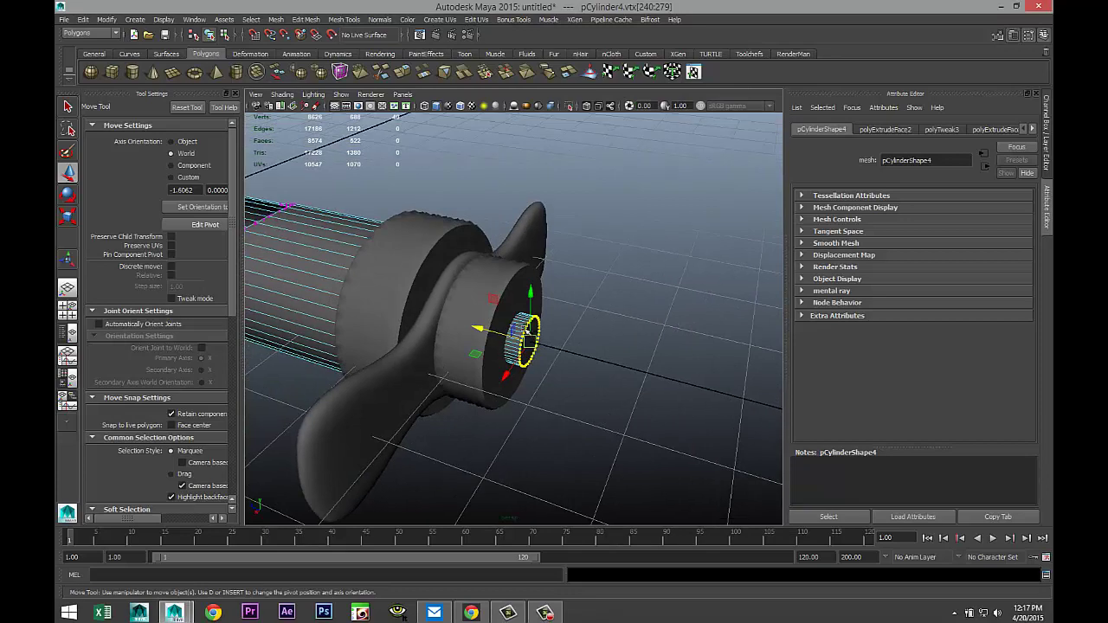
{"action": "right_click_drag", "start_coordinate": [518, 325], "coordinate": [543, 320]}
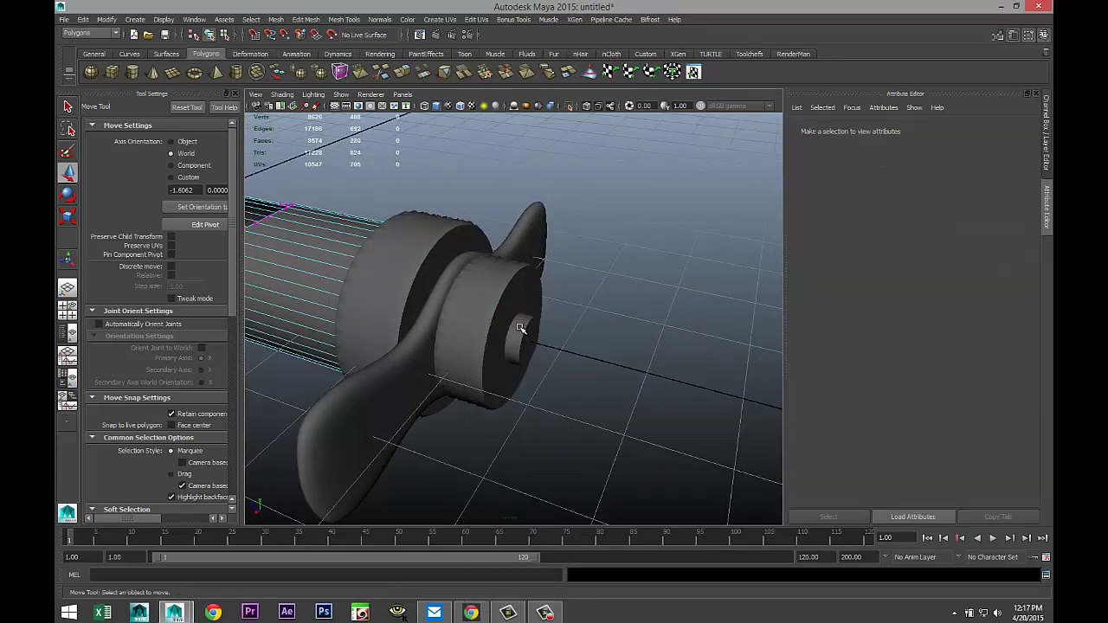
{"action": "left_click", "coordinate": [519, 327]}
{"action": "scroll", "coordinate": [548, 384], "scroll_direction": "down", "scroll_amount": 8}
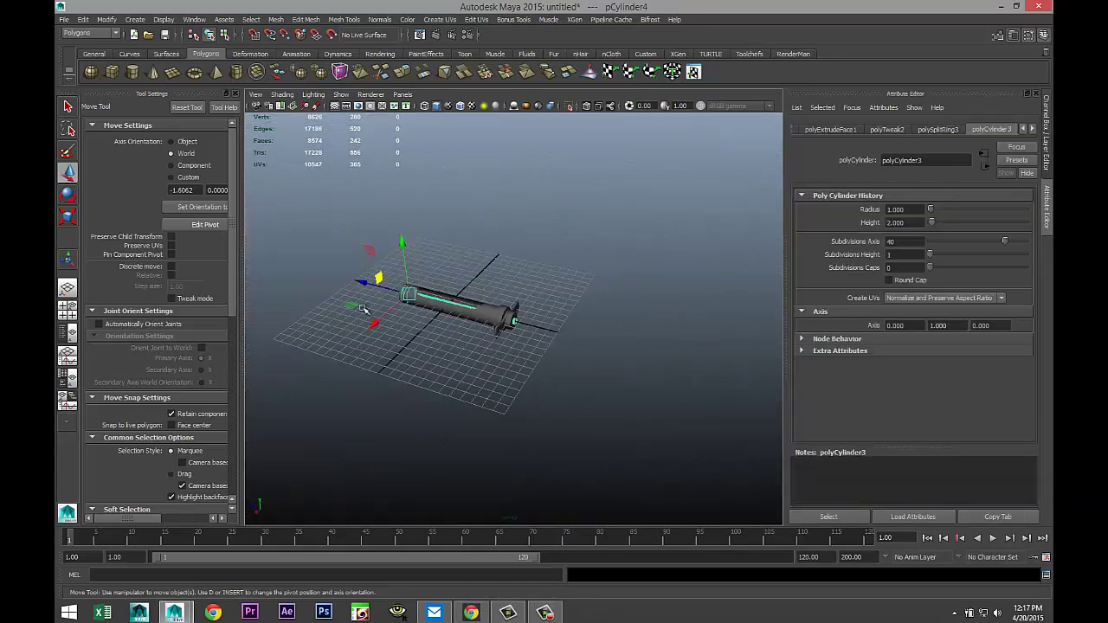
{"action": "left_click_drag", "start_coordinate": [365, 284], "coordinate": [425, 311]}
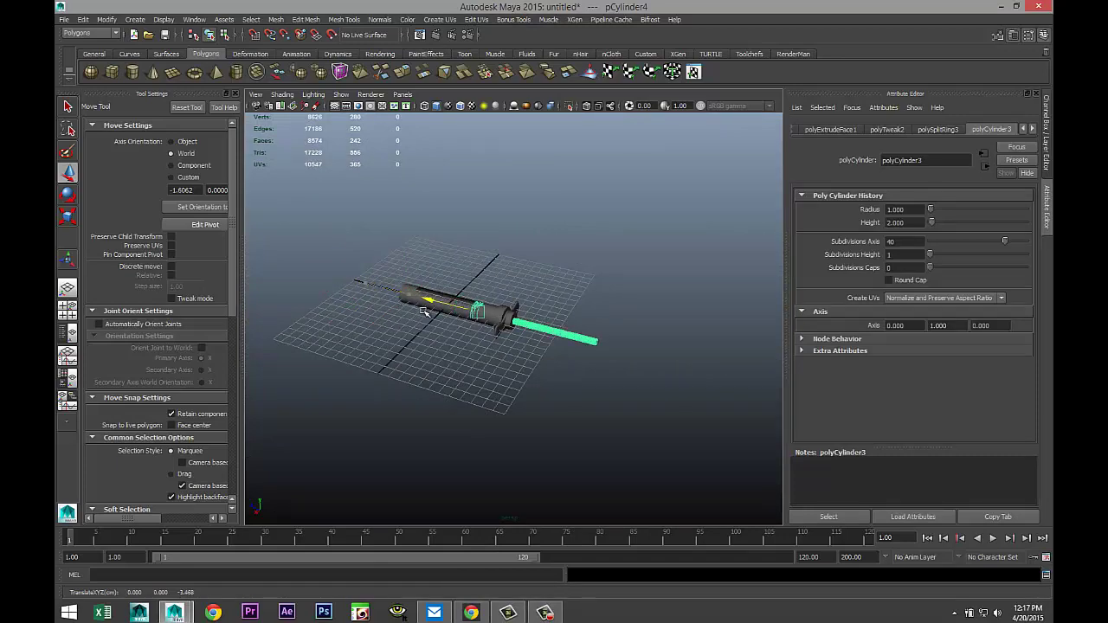
Pull the plunger completely out of the barrel so its grooved head sits just beyond the flanged end
{"action": "left_click_drag", "start_coordinate": [424, 396], "coordinate": [468, 430], "text": "alt"}
{"action": "scroll", "coordinate": [522, 416], "scroll_direction": "up", "scroll_amount": 4}
{"action": "scroll", "coordinate": [523, 416], "scroll_direction": "up", "scroll_amount": 5}
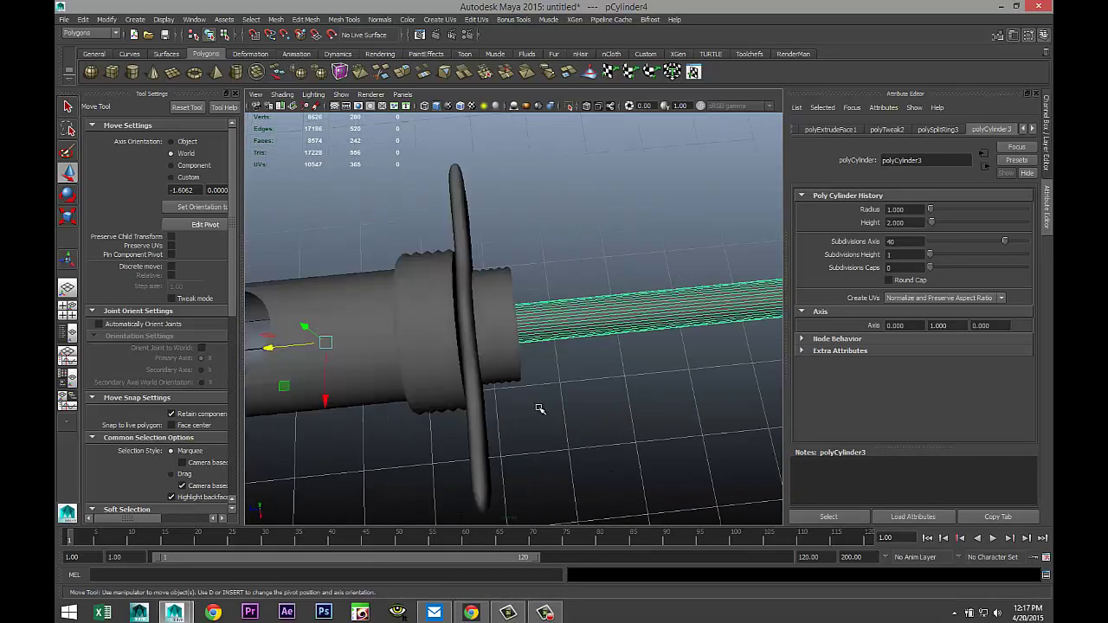
{"action": "left_click_drag", "start_coordinate": [566, 398], "coordinate": [596, 394], "text": "alt"}
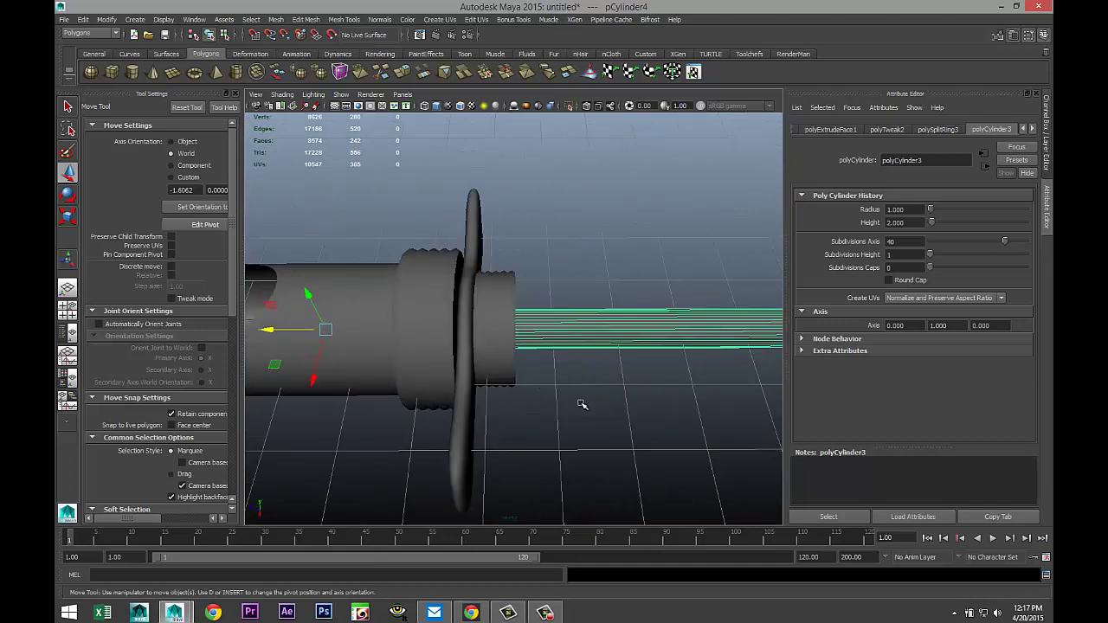
{"action": "scroll", "coordinate": [384, 344], "scroll_direction": "down", "scroll_amount": 4}
{"action": "left_click_drag", "start_coordinate": [370, 323], "coordinate": [413, 333]}
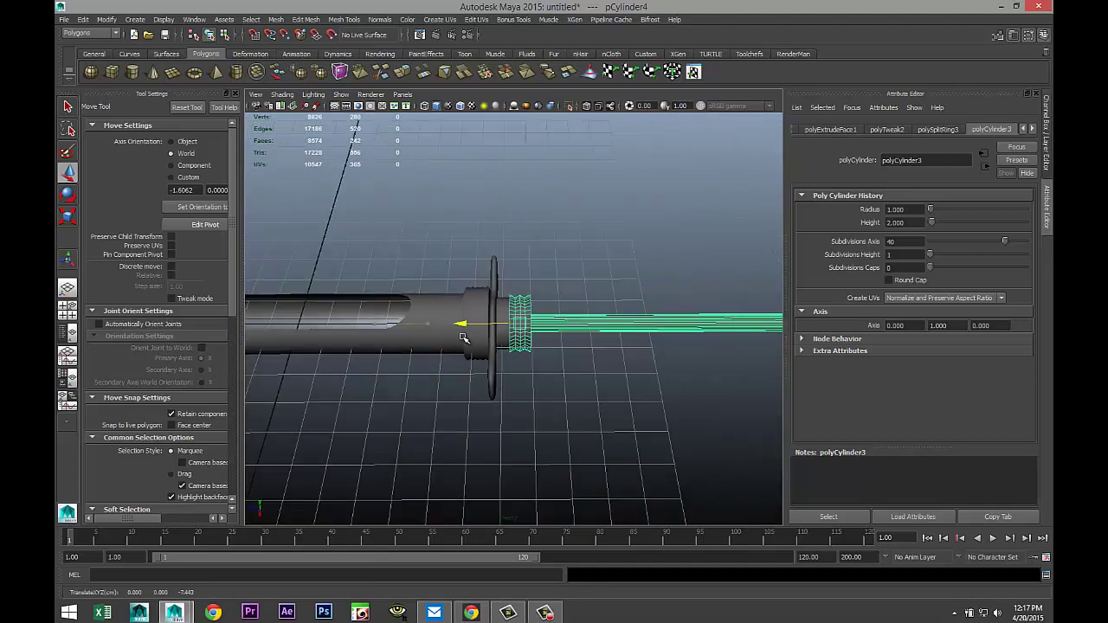
Select the edge loop where the rod meets the back of the grooved head
{"action": "left_click_drag", "start_coordinate": [562, 392], "coordinate": [451, 338], "text": "alt"}
{"action": "scroll", "coordinate": [525, 408], "scroll_direction": "up", "scroll_amount": 6}
{"action": "right_click_drag", "start_coordinate": [460, 329], "coordinate": [459, 318]}
{"action": "left_click", "coordinate": [461, 325]}
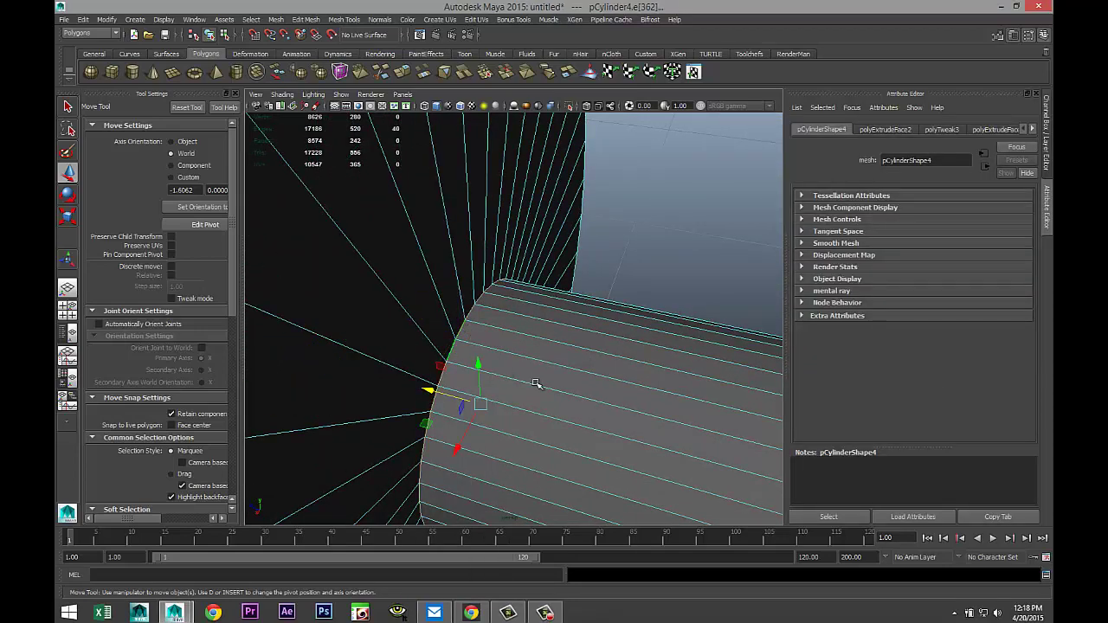
{"action": "middle_click_drag", "start_coordinate": [536, 383], "coordinate": [565, 352], "text": "alt"}
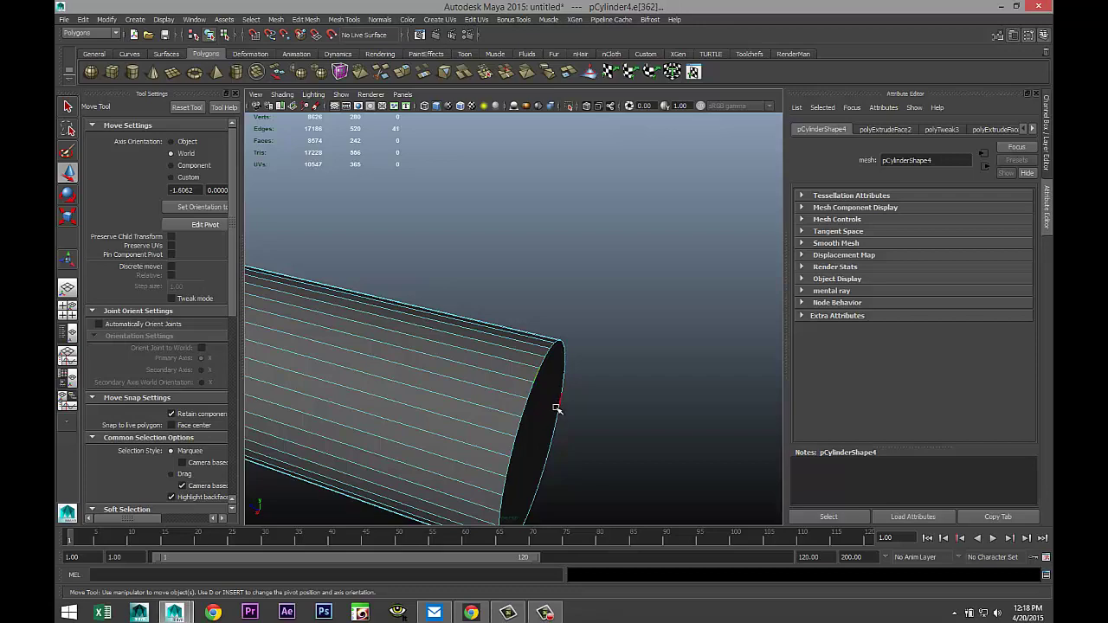
{"action": "middle_click_drag", "start_coordinate": [556, 408], "coordinate": [554, 440], "text": "alt"}
{"action": "left_click", "coordinate": [554, 470]}
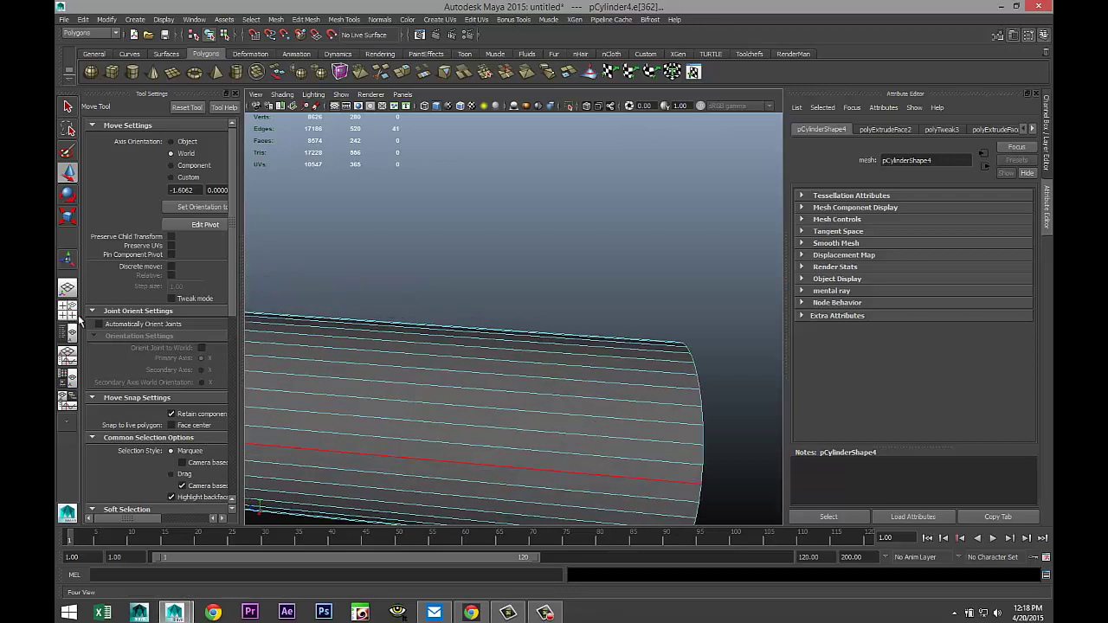
In the side view, add only the rod's free-end edge loop to the selection and scale both loops down to thin the rod
{"action": "left_click", "coordinate": [76, 319]}
{"action": "key", "text": "space"}
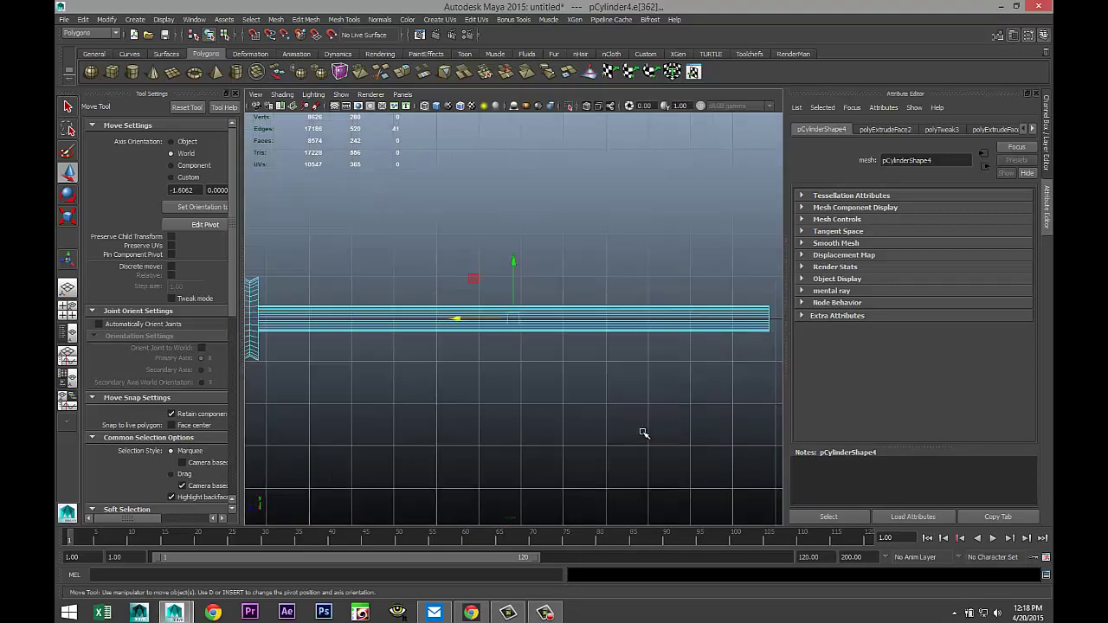
{"action": "scroll", "coordinate": [464, 395], "scroll_direction": "up", "scroll_amount": 8}
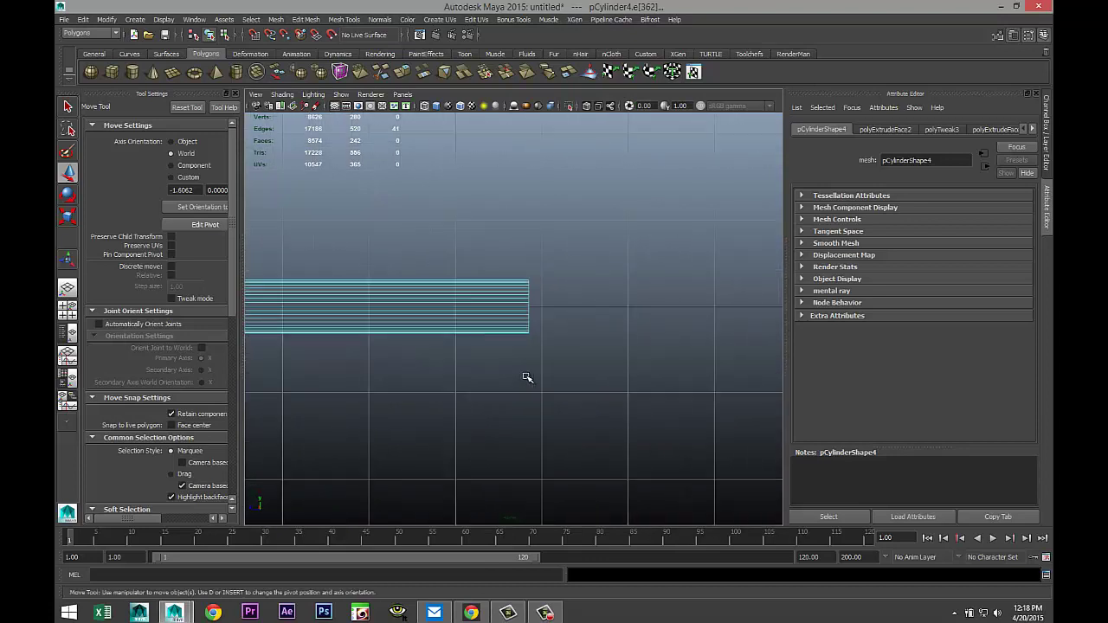
{"action": "right_click_drag", "start_coordinate": [544, 311], "coordinate": [539, 285]}
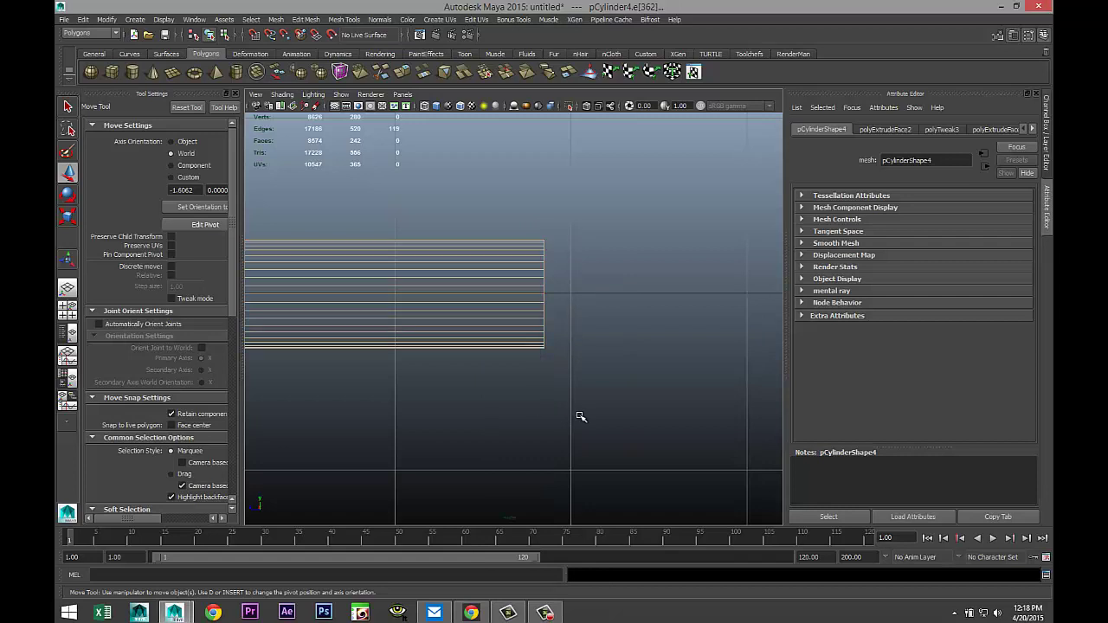
{"action": "left_click_drag", "start_coordinate": [465, 199], "coordinate": [483, 443], "text": "shift"}
{"action": "scroll", "coordinate": [526, 421], "scroll_direction": "down", "scroll_amount": 5}
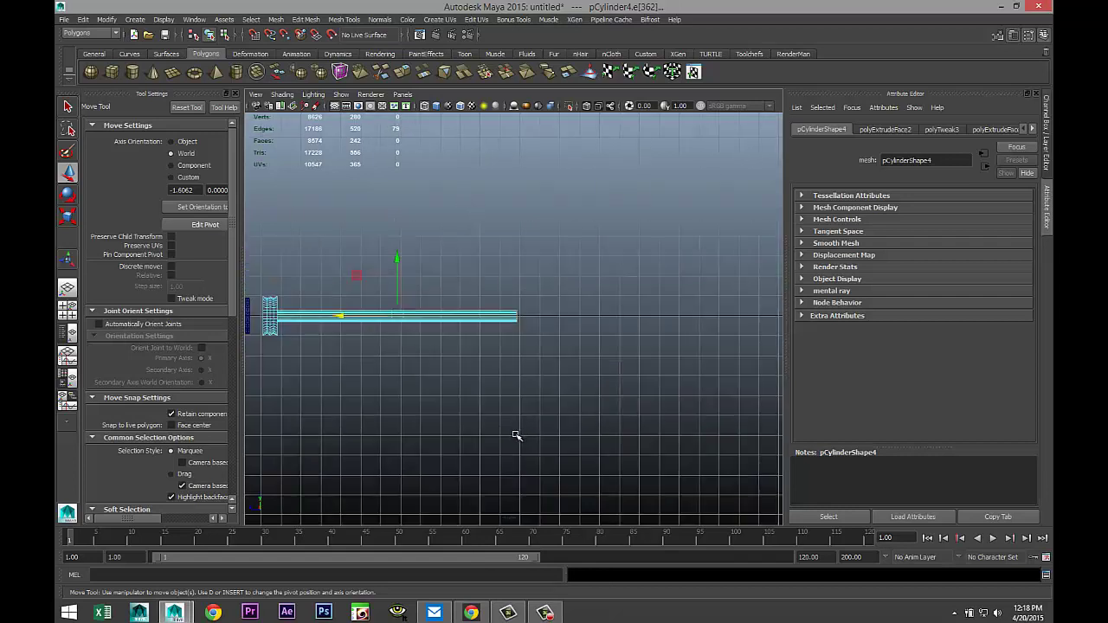
{"action": "key", "text": "r"}
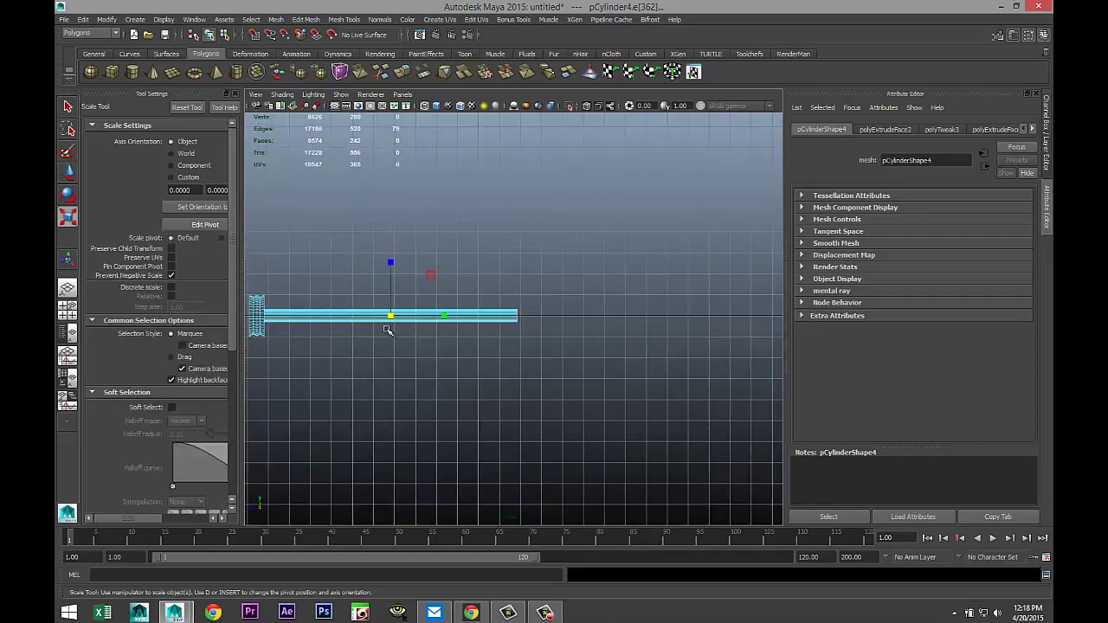
{"action": "left_click_drag", "start_coordinate": [390, 317], "coordinate": [389, 318]}
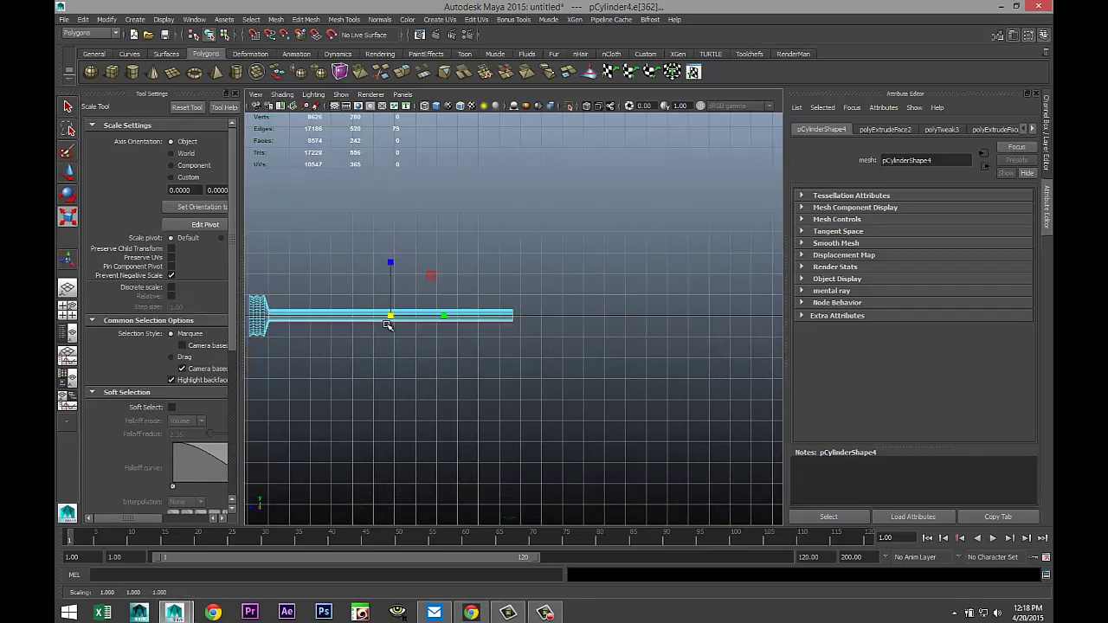
{"action": "left_click_drag", "start_coordinate": [388, 319], "coordinate": [334, 320]}
Select the vertices at the rod's base and move them back against the grooved head to remove the cone-shaped transition
{"action": "right_click_drag", "start_coordinate": [306, 400], "coordinate": [440, 307], "text": "alt"}
{"action": "left_click_drag", "start_coordinate": [431, 296], "coordinate": [461, 390]}
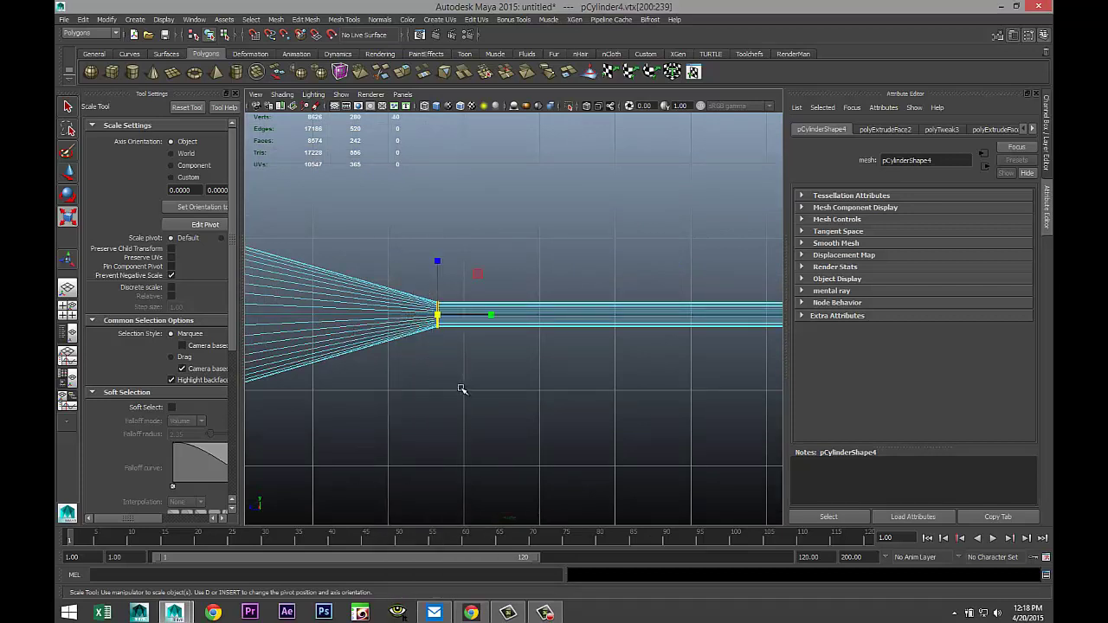
{"action": "scroll", "coordinate": [464, 361], "scroll_direction": "down", "scroll_amount": 5}
{"action": "key", "text": "w"}
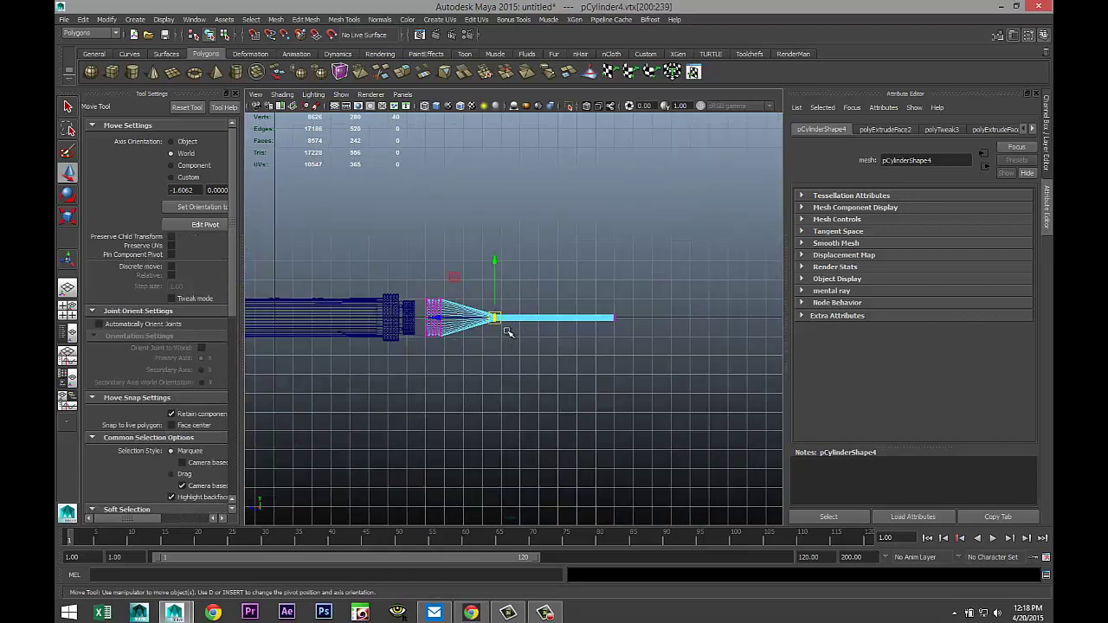
{"action": "left_click_drag", "start_coordinate": [441, 316], "coordinate": [414, 316]}
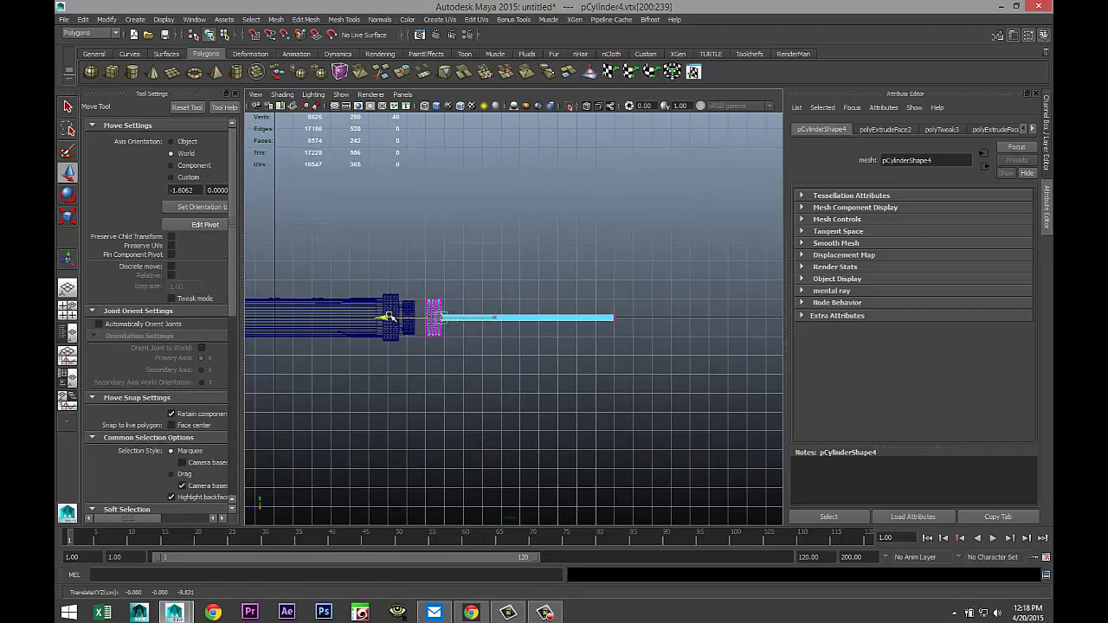
Examine the thinned rod and its joint with the grooved head from several angles in the perspective view
{"action": "left_click", "coordinate": [67, 309]}
{"action": "key", "text": "space"}
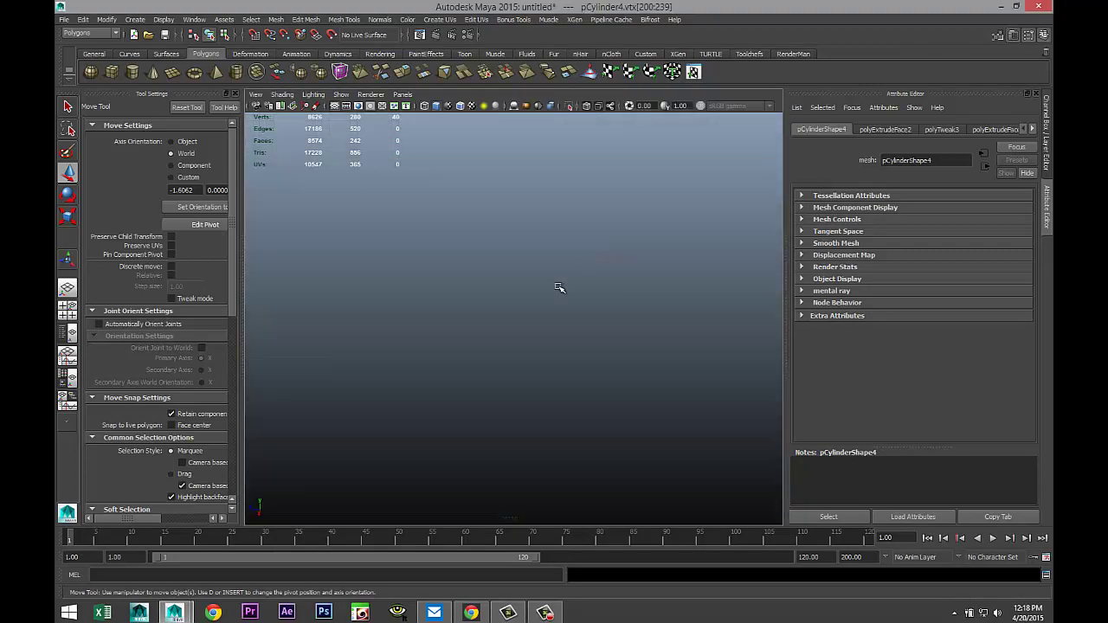
{"action": "scroll", "coordinate": [514, 340], "scroll_direction": "down", "scroll_amount": 3}
{"action": "left_click_drag", "start_coordinate": [492, 366], "coordinate": [464, 425], "text": "alt"}
{"action": "scroll", "coordinate": [468, 427], "scroll_direction": "up", "scroll_amount": 3}
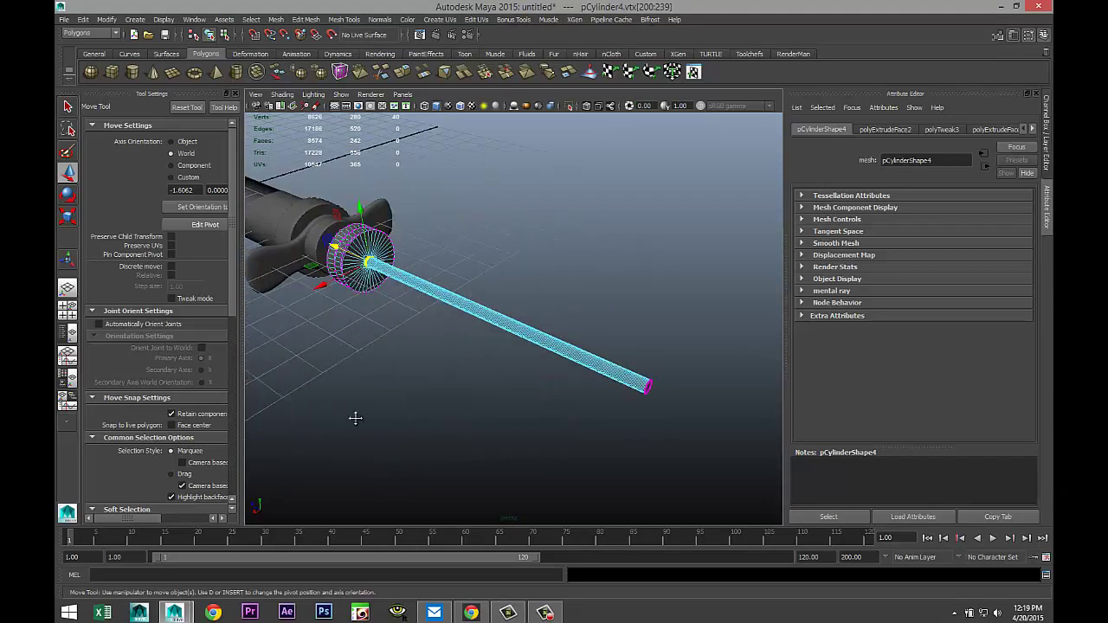
{"action": "left_click_drag", "start_coordinate": [355, 418], "coordinate": [421, 435], "text": "alt"}
{"action": "scroll", "coordinate": [410, 436], "scroll_direction": "down", "scroll_amount": 3}
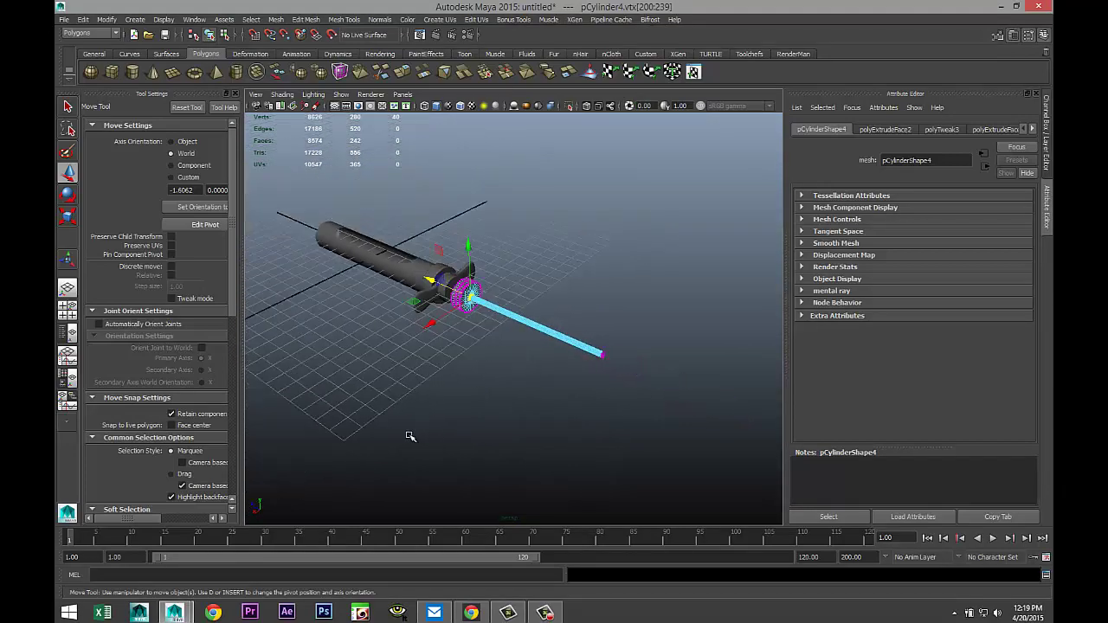
{"action": "scroll", "coordinate": [410, 436], "scroll_direction": "up", "scroll_amount": 8}
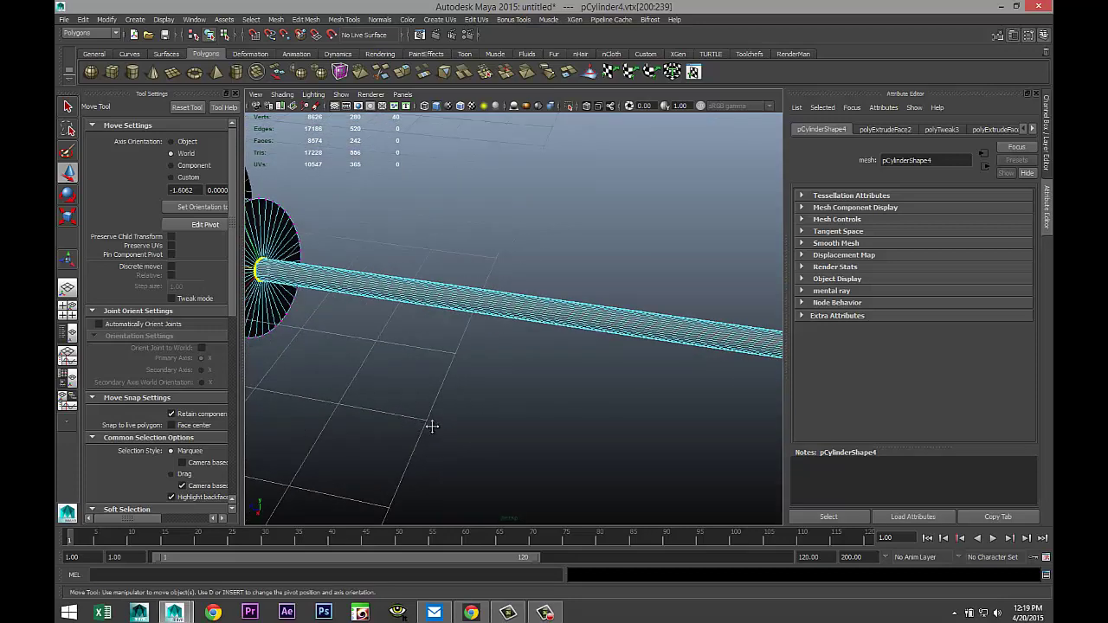
{"action": "left_click_drag", "start_coordinate": [432, 425], "coordinate": [421, 384], "text": "alt"}
{"action": "scroll", "coordinate": [396, 366], "scroll_direction": "up", "scroll_amount": 5}
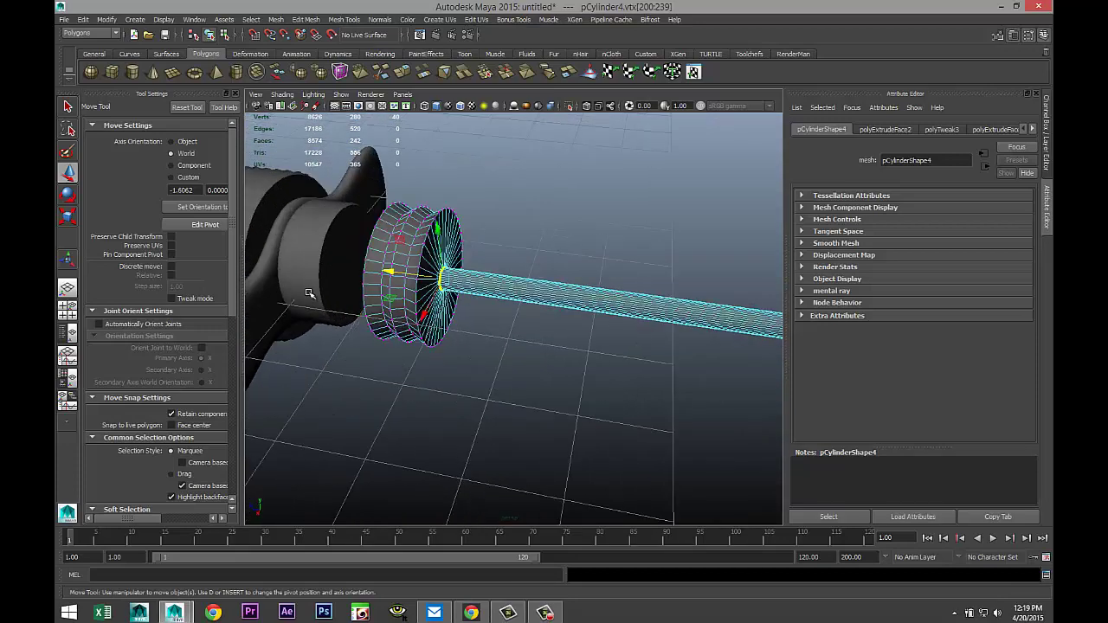
Duplicate the short collar behind the barrel's flange and move the copy along Z onto the plunger rod's free end
{"action": "left_click", "coordinate": [316, 248]}
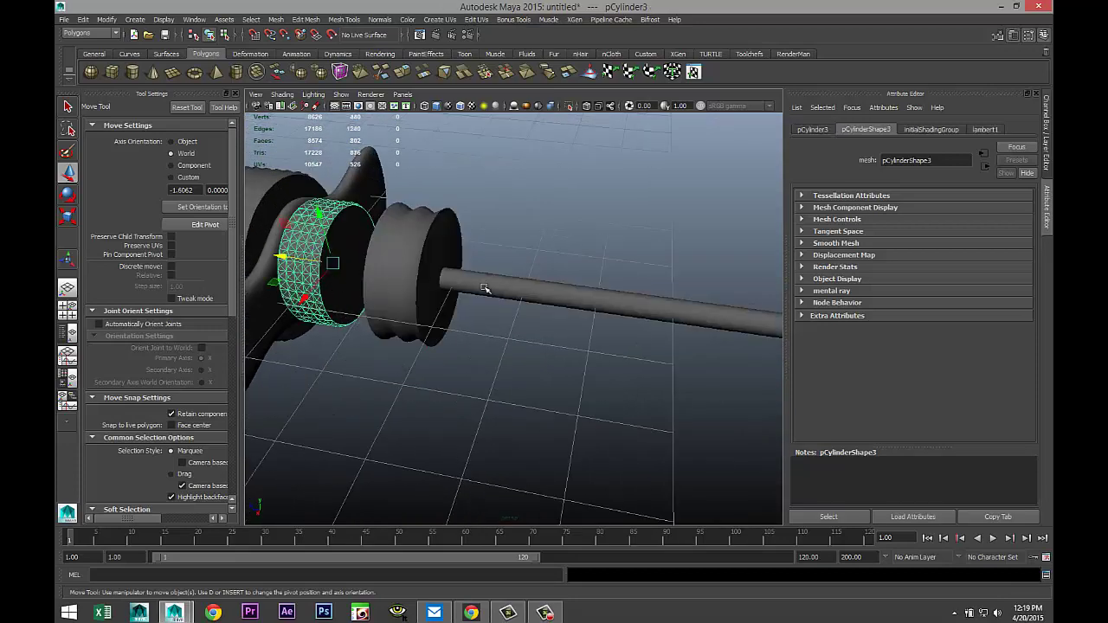
{"action": "scroll", "coordinate": [475, 292], "scroll_direction": "down", "scroll_amount": 6}
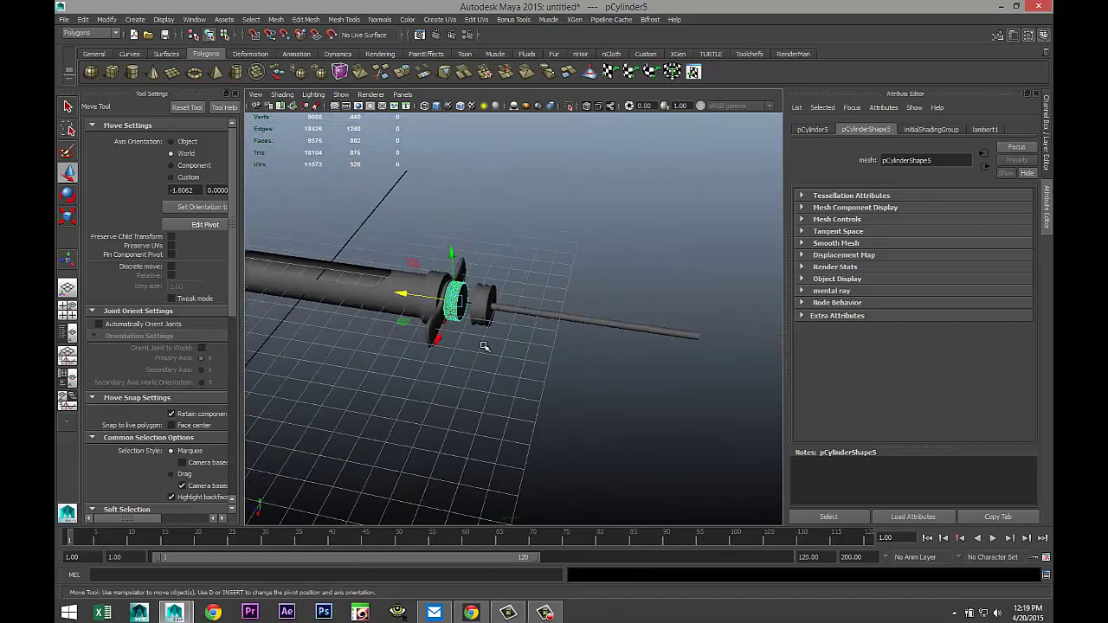
{"action": "left_click_drag", "start_coordinate": [400, 291], "coordinate": [631, 350]}
{"action": "key", "text": "f"}
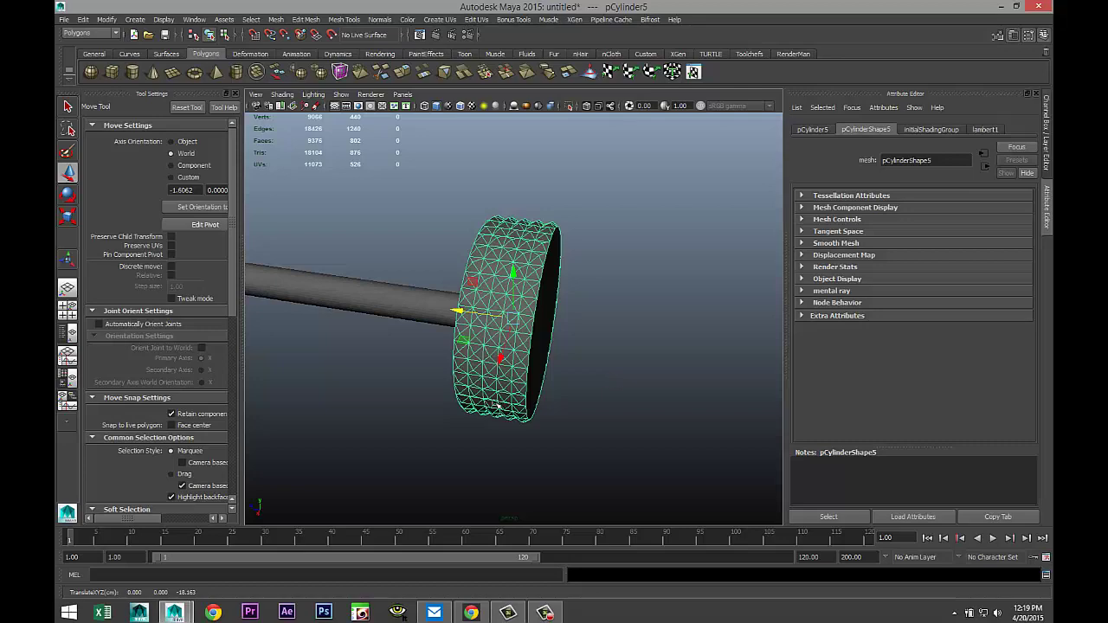
{"action": "left_click_drag", "start_coordinate": [410, 404], "coordinate": [453, 401], "text": "alt"}
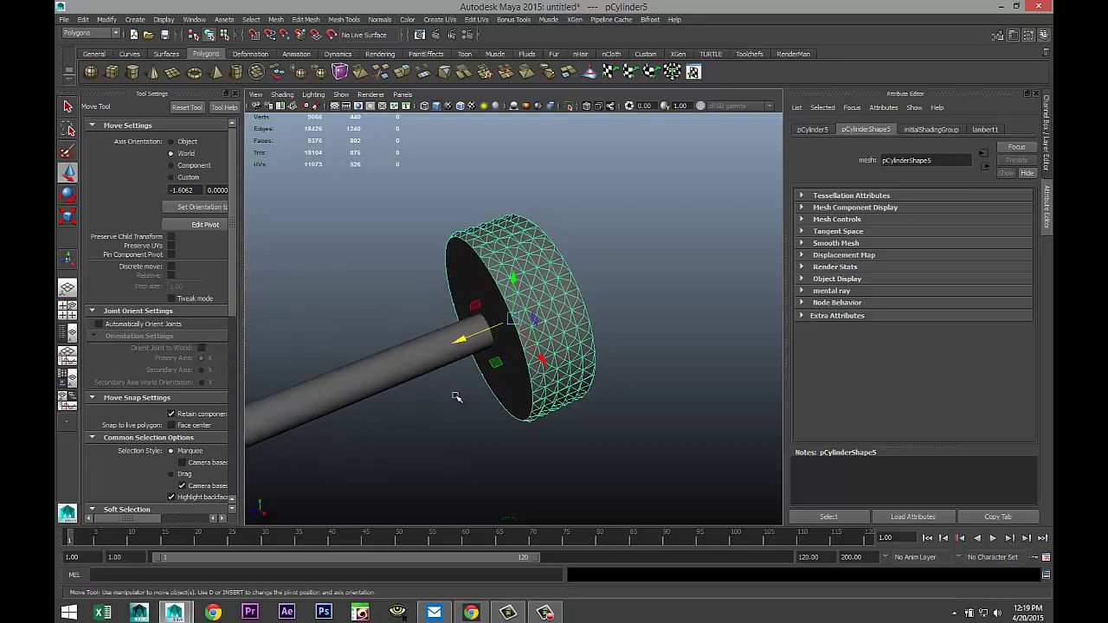
{"action": "left_click_drag", "start_coordinate": [464, 339], "coordinate": [477, 339]}
Combine the grooved plunger head and rod with the end cap into a single mesh
{"action": "scroll", "coordinate": [438, 361], "scroll_direction": "down", "scroll_amount": 3}
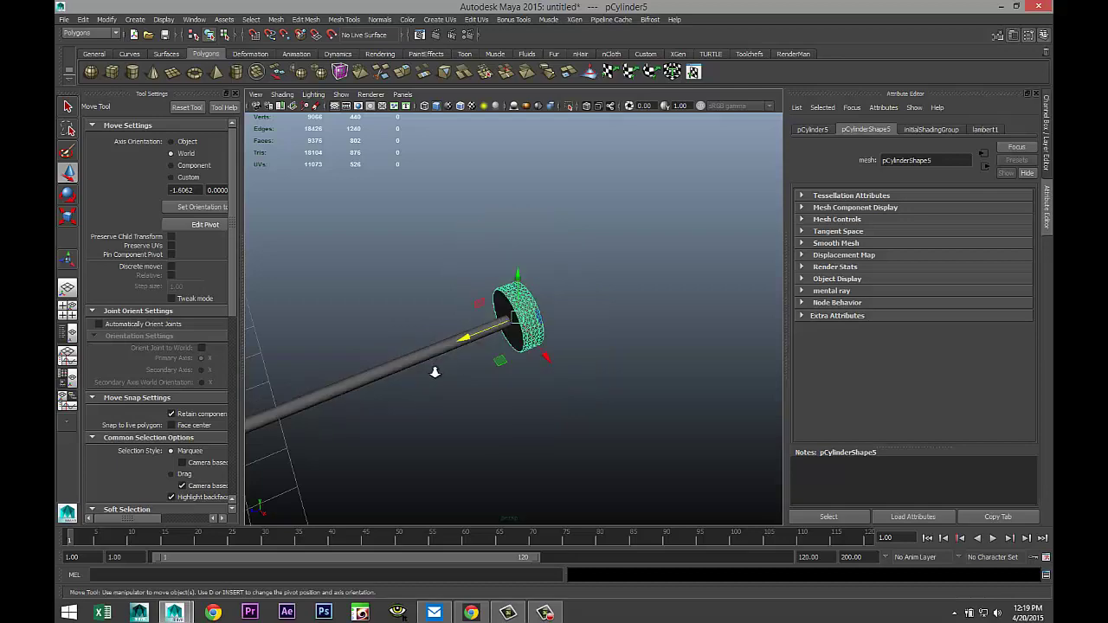
{"action": "left_click_drag", "start_coordinate": [435, 371], "coordinate": [458, 395], "text": "alt"}
{"action": "scroll", "coordinate": [484, 369], "scroll_direction": "down", "scroll_amount": 2}
{"action": "scroll", "coordinate": [507, 384], "scroll_direction": "up", "scroll_amount": 6}
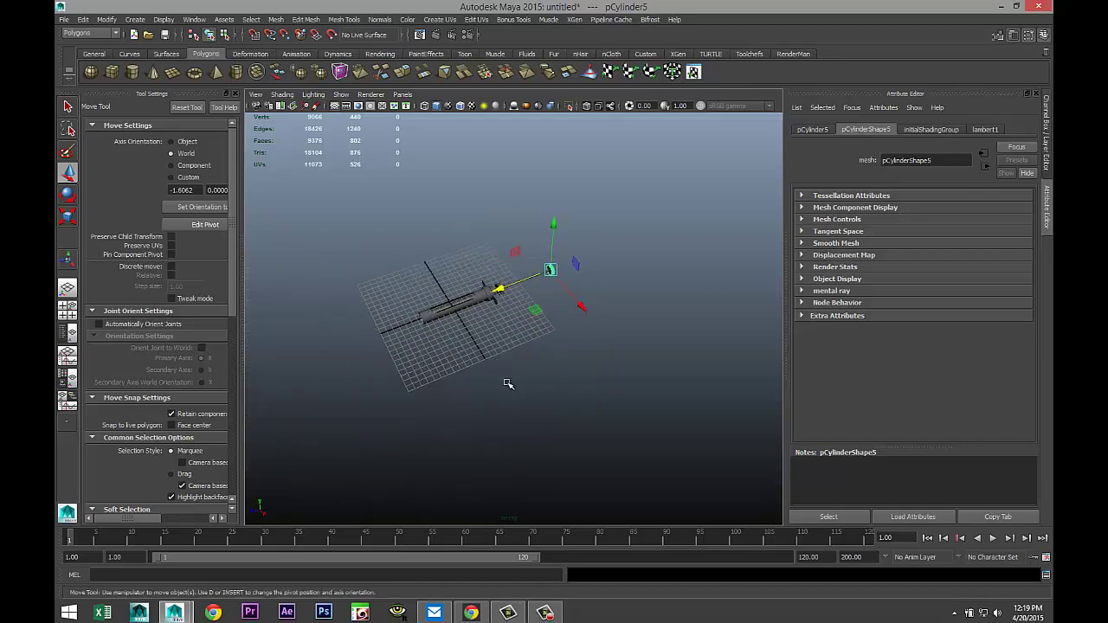
{"action": "middle_click_drag", "start_coordinate": [547, 358], "coordinate": [564, 347], "text": "alt"}
{"action": "left_click_drag", "start_coordinate": [563, 347], "coordinate": [506, 419], "text": "alt"}
{"action": "left_click", "coordinate": [436, 266]}
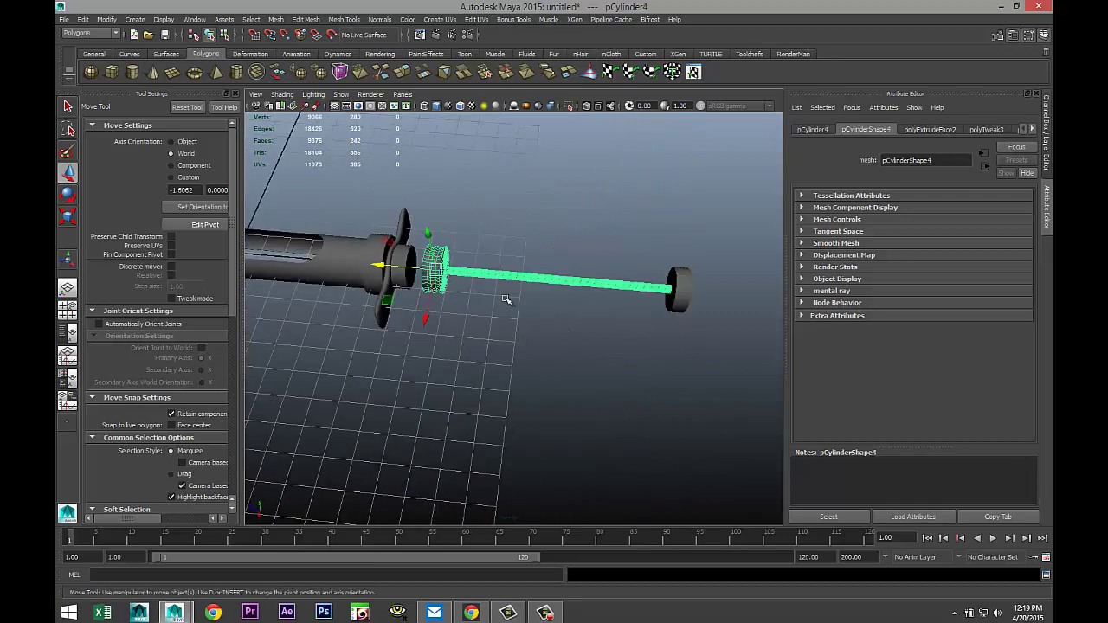
{"action": "left_click", "coordinate": [681, 302]}
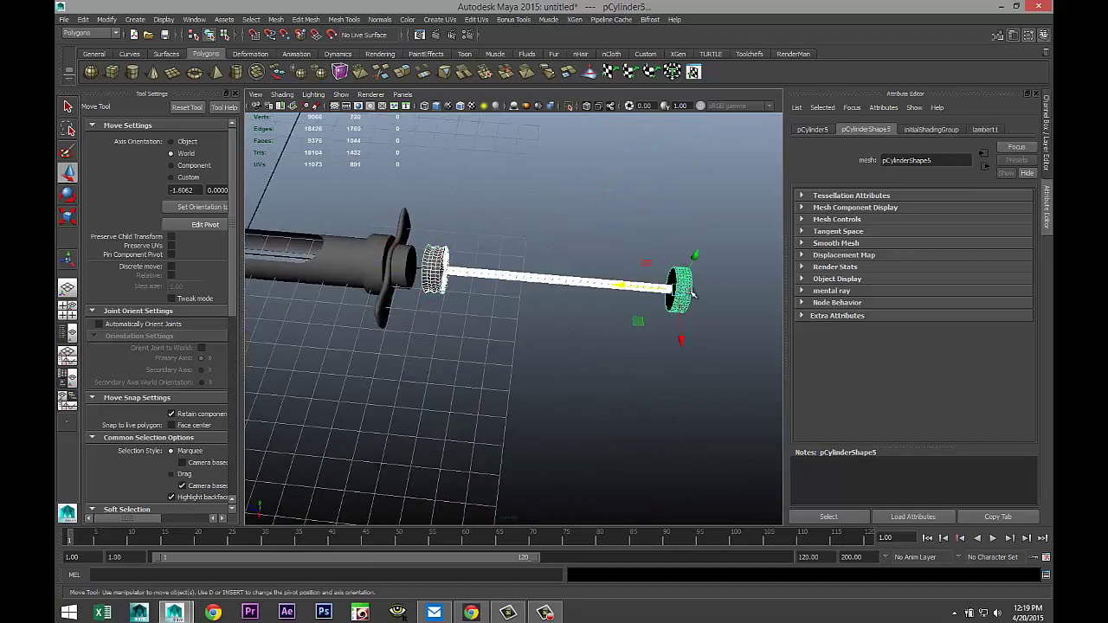
{"action": "left_click", "coordinate": [276, 19]}
{"action": "left_click", "coordinate": [294, 45]}
Move the combined plunger about 8.66 units along Z so its grooved head sits inside the barrel
{"action": "key", "text": "r"}
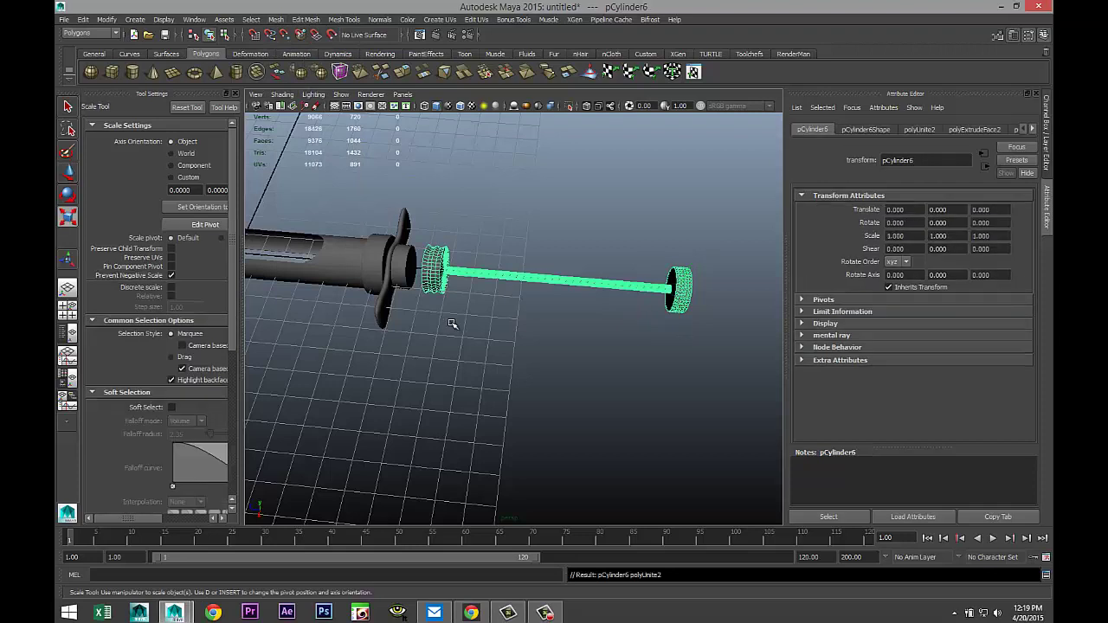
{"action": "left_click_drag", "start_coordinate": [452, 321], "coordinate": [528, 394], "text": "alt"}
{"action": "key", "text": "w"}
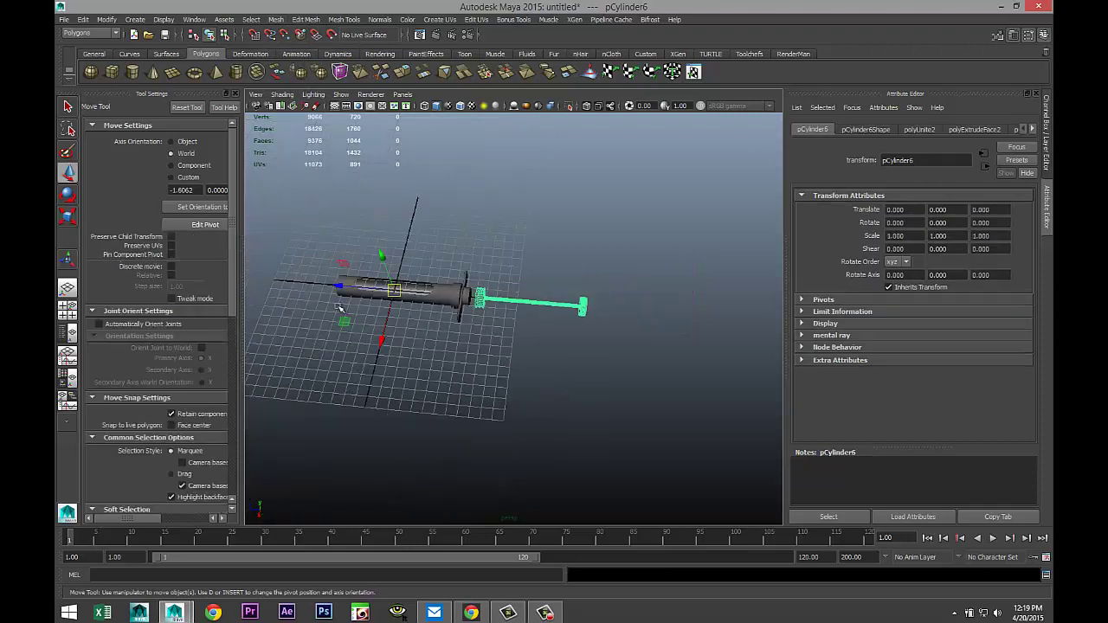
{"action": "left_click_drag", "start_coordinate": [340, 285], "coordinate": [253, 282]}
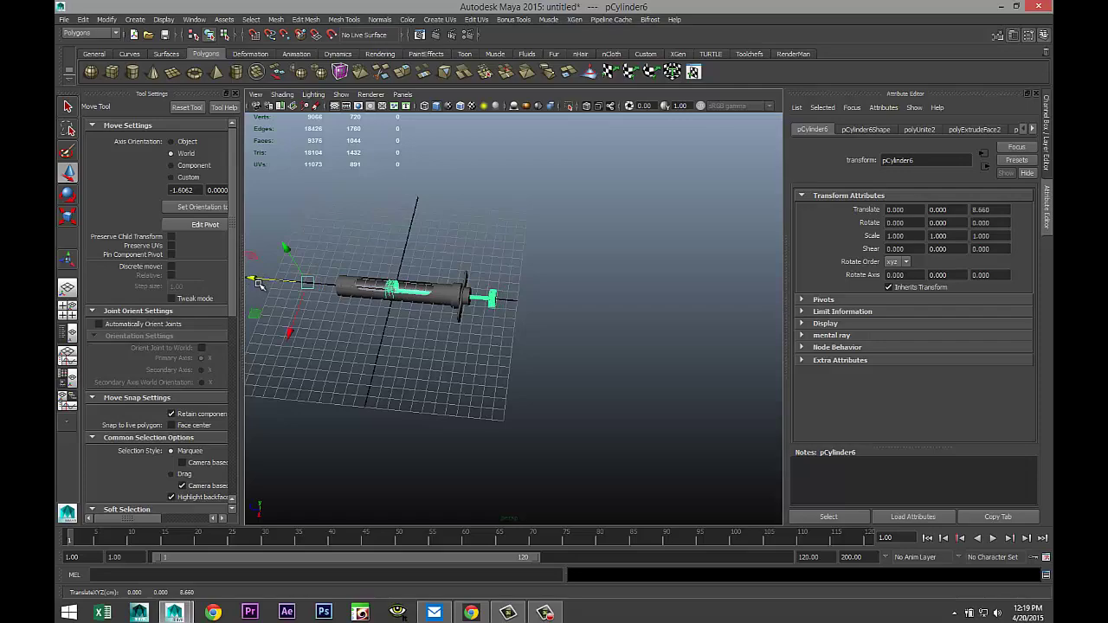
Examine how the plunger sits inside the barrel, both at the flange end and through the window cutout
{"action": "scroll", "coordinate": [334, 381], "scroll_direction": "up", "scroll_amount": 5}
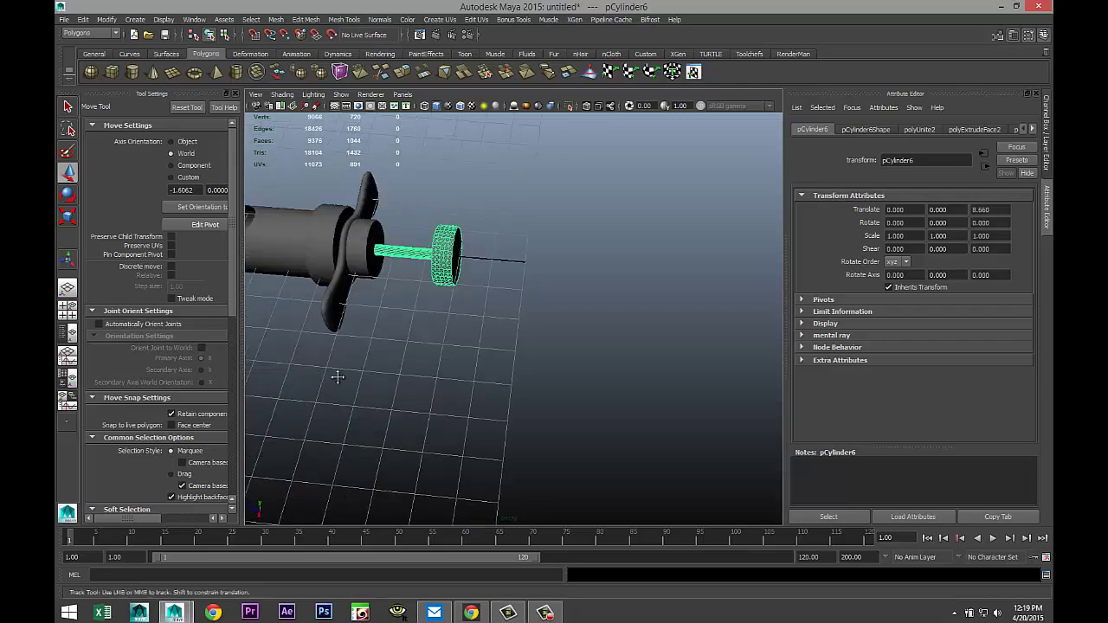
{"action": "left_click_drag", "start_coordinate": [337, 376], "coordinate": [555, 379], "text": "alt"}
{"action": "middle_click_drag", "start_coordinate": [462, 386], "coordinate": [532, 356], "text": "alt"}
{"action": "scroll", "coordinate": [516, 373], "scroll_direction": "up", "scroll_amount": 3}
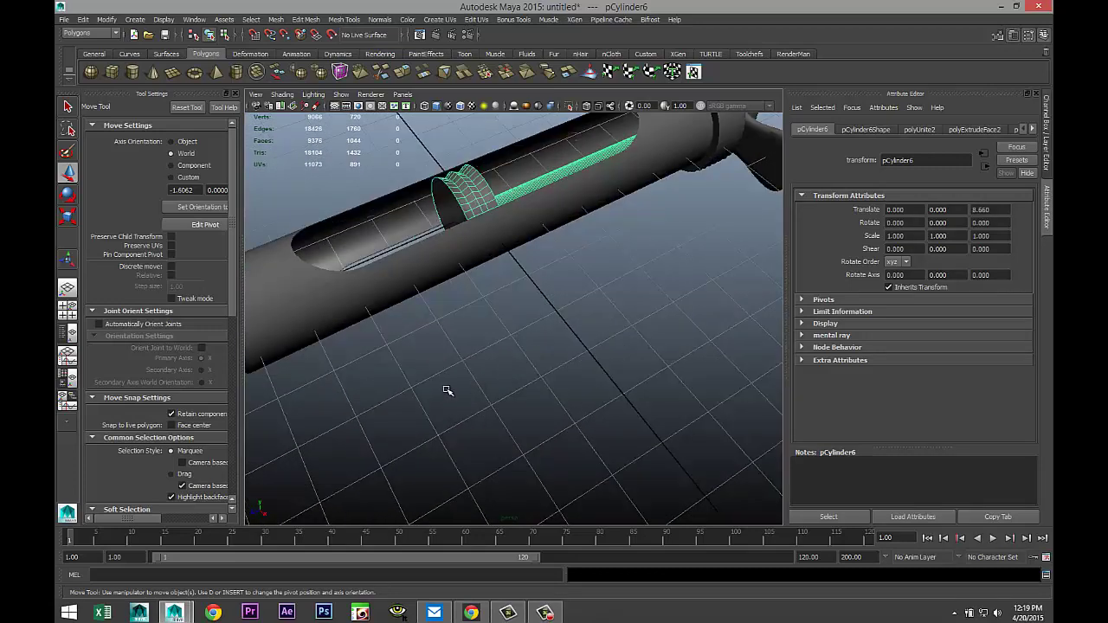
{"action": "left_click_drag", "start_coordinate": [447, 389], "coordinate": [549, 384], "text": "alt"}
{"action": "scroll", "coordinate": [502, 390], "scroll_direction": "down", "scroll_amount": 4}
{"action": "left_click", "coordinate": [641, 348]}
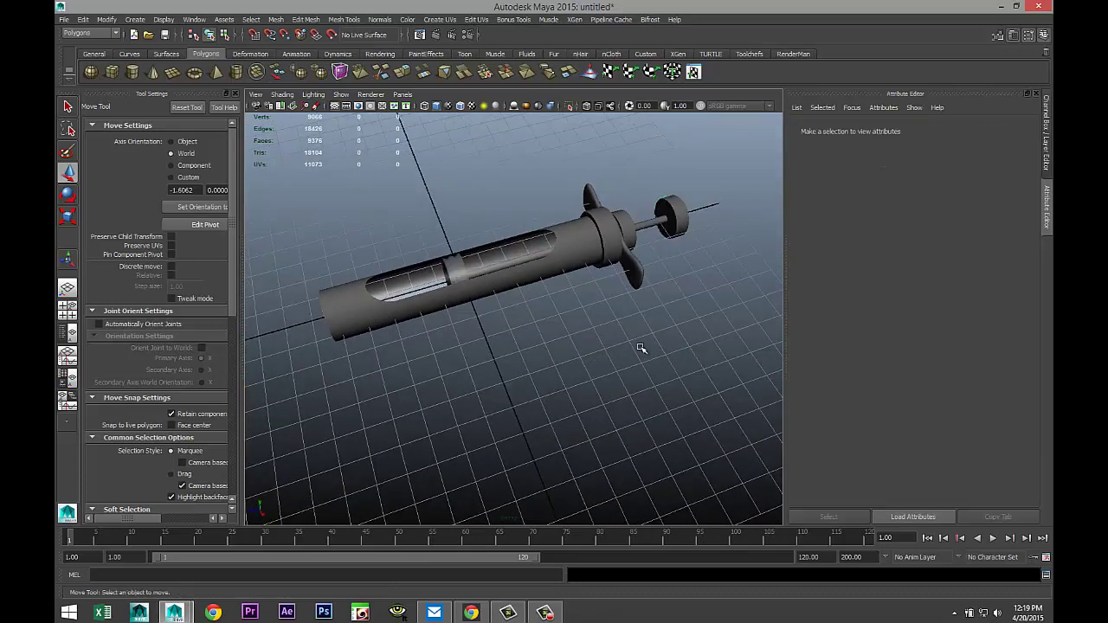
Duplicate the wide collar beside the flange and align the copy against the barrel's opposite end, at about 5.79 along Z
{"action": "left_click", "coordinate": [609, 229]}
{"action": "key", "text": "ctrl+d"}
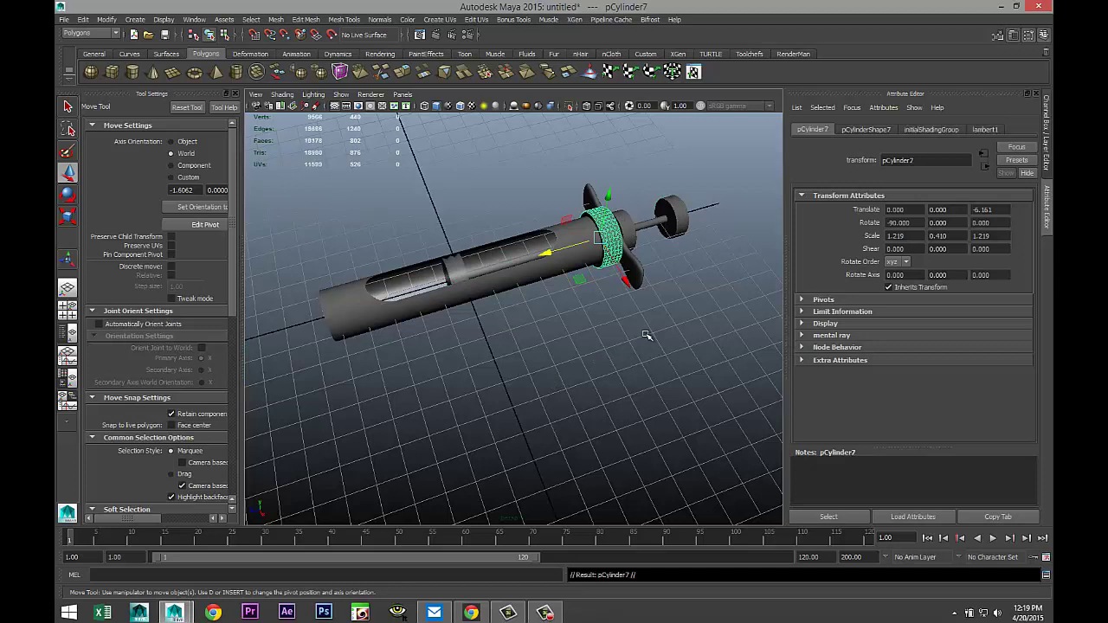
{"action": "left_click_drag", "start_coordinate": [548, 253], "coordinate": [265, 364]}
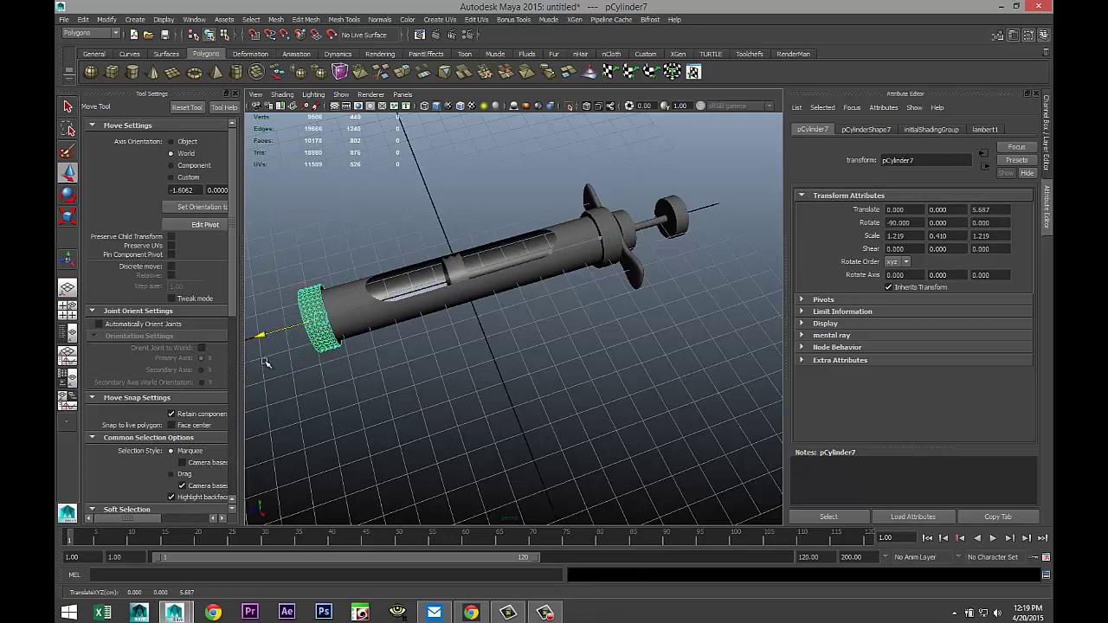
{"action": "left_click", "coordinate": [68, 313]}
{"action": "key", "text": "space"}
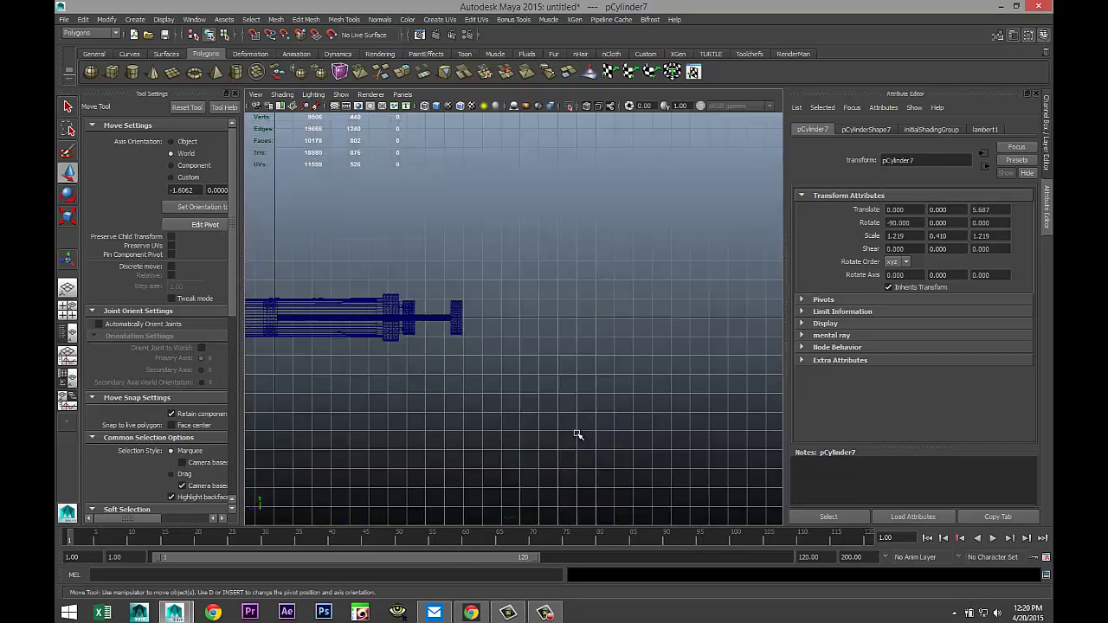
{"action": "key", "text": "f"}
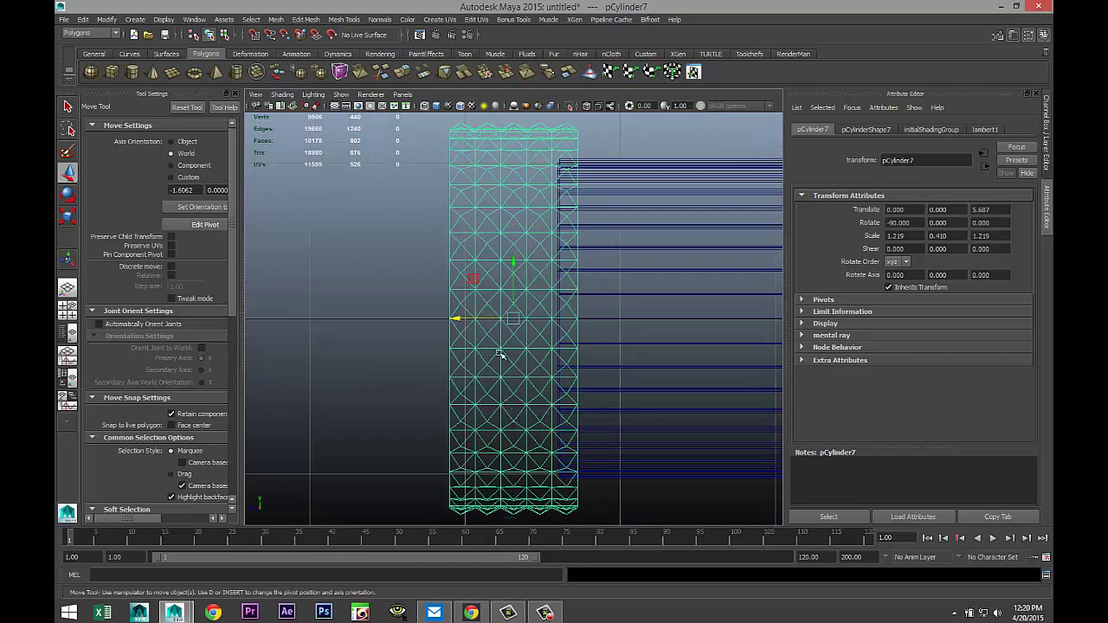
{"action": "mouse_move", "coordinate": [457, 318]}
{"action": "left_mouse_down"}
{"action": "mouse_move", "coordinate": [430, 317]}
{"action": "mouse_move", "coordinate": [439, 319]}
{"action": "left_mouse_up"}
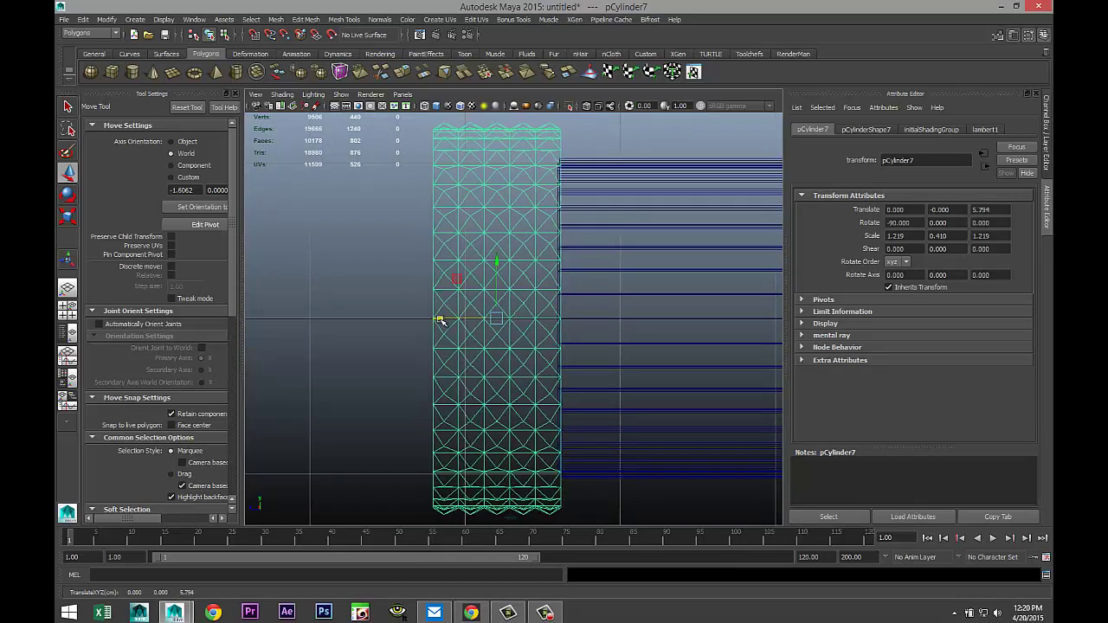
{"action": "left_click", "coordinate": [69, 312]}
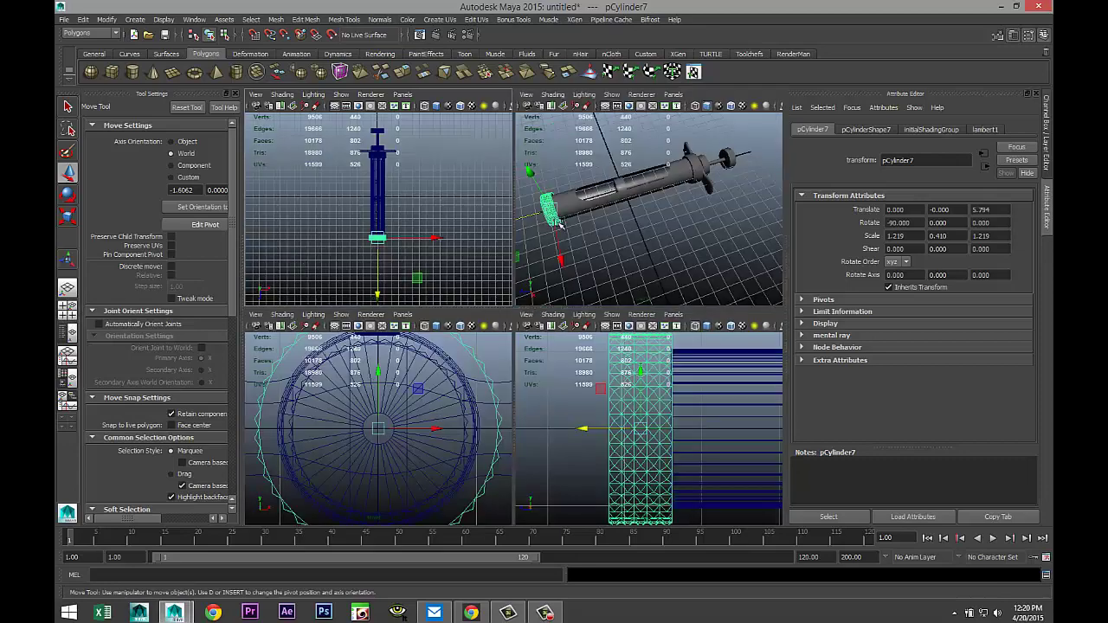
{"action": "key", "text": "space"}
Extrude the new collar's outer end face, scale it in slightly, and move it outward to about 6.3 along Z
{"action": "left_click_drag", "start_coordinate": [513, 363], "coordinate": [593, 329], "text": "alt"}
{"action": "scroll", "coordinate": [587, 379], "scroll_direction": "up", "scroll_amount": 3}
{"action": "key", "text": "f"}
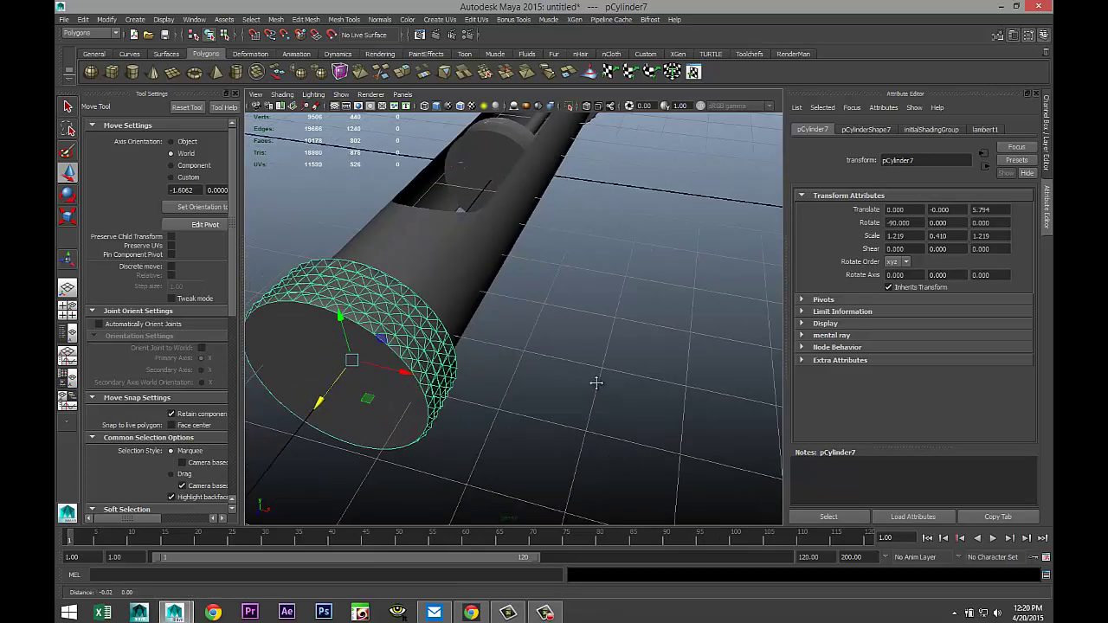
{"action": "right_click_drag", "start_coordinate": [479, 320], "coordinate": [481, 341]}
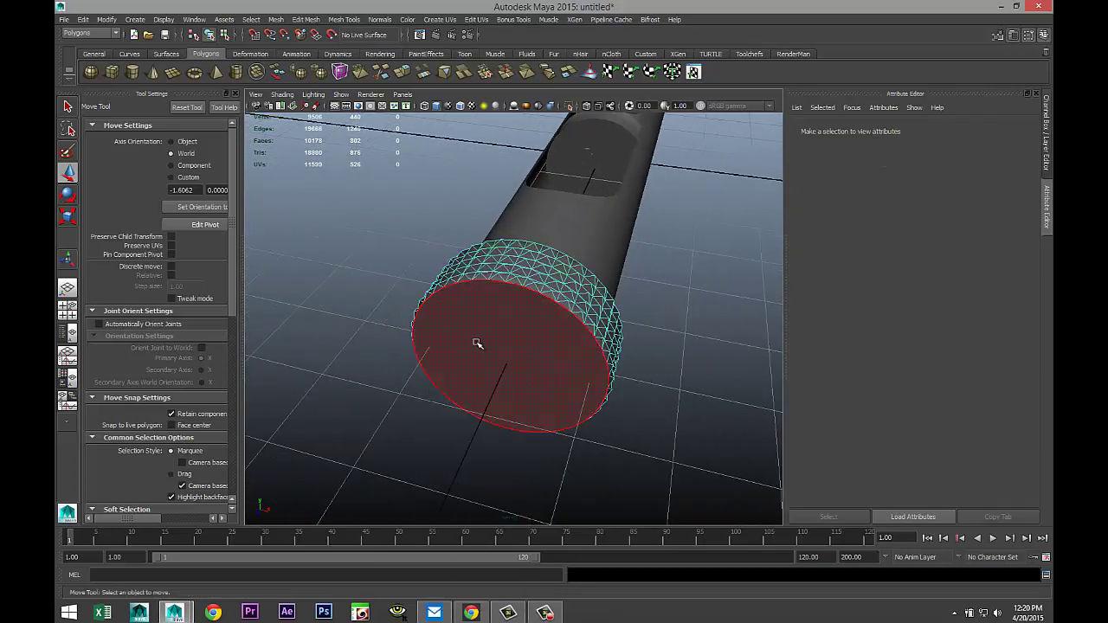
{"action": "left_click", "coordinate": [479, 341]}
{"action": "left_click", "coordinate": [304, 20]}
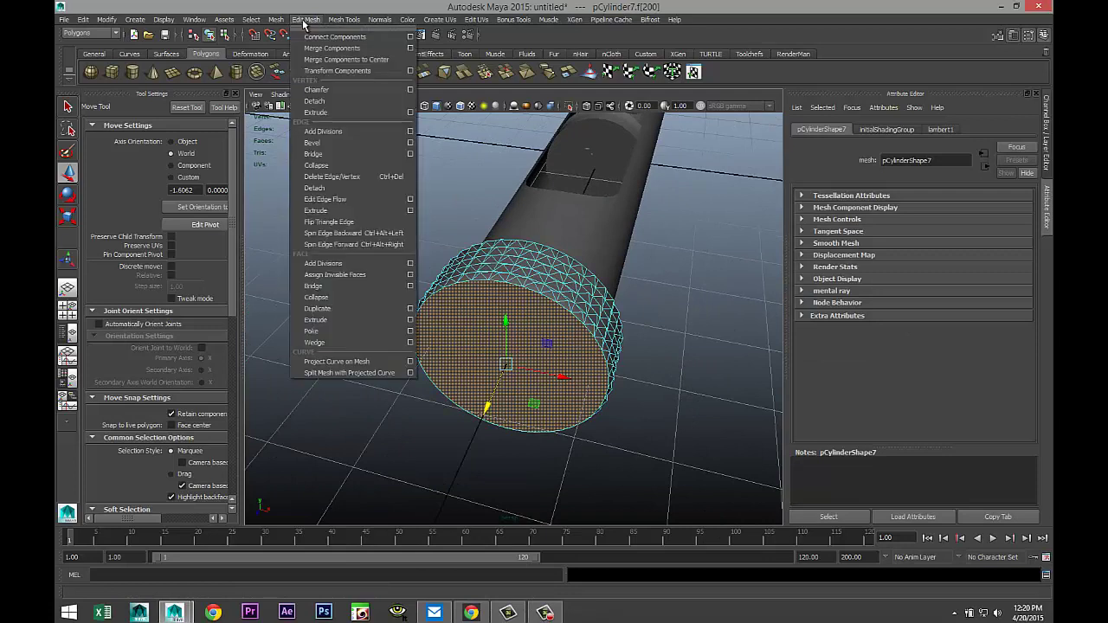
{"action": "left_click", "coordinate": [346, 320]}
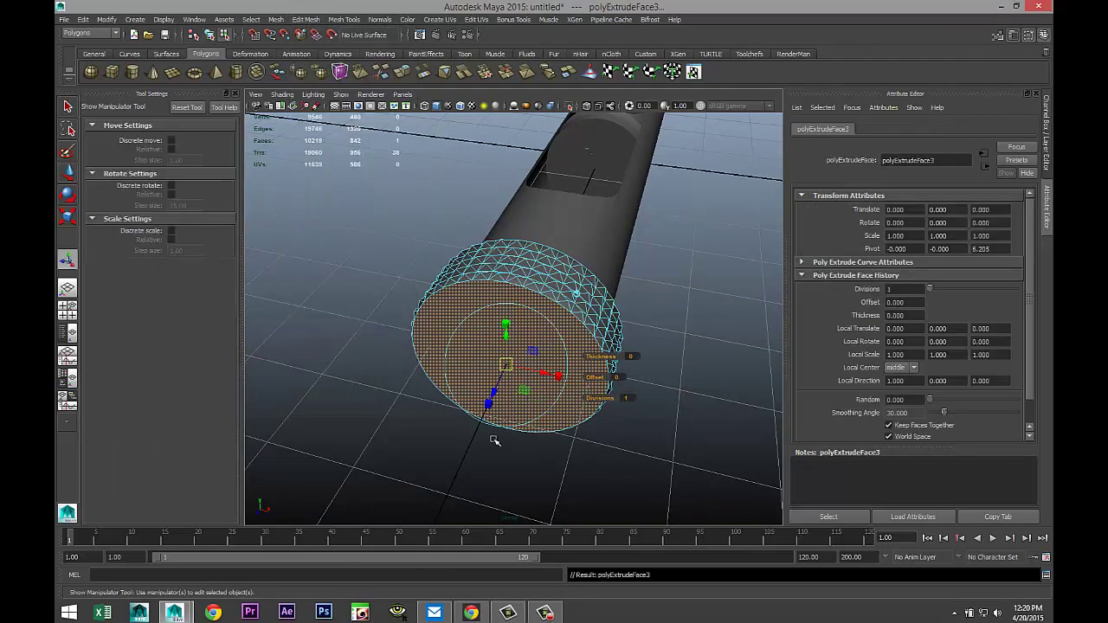
{"action": "key", "text": "r"}
{"action": "left_click_drag", "start_coordinate": [506, 365], "coordinate": [481, 362]}
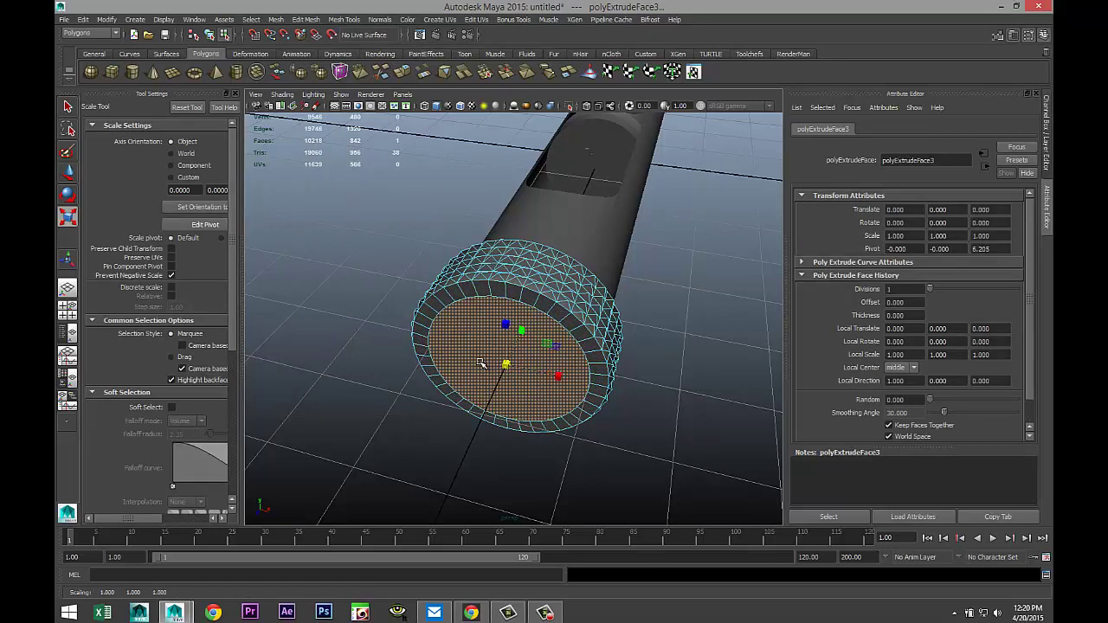
{"action": "key", "text": "w"}
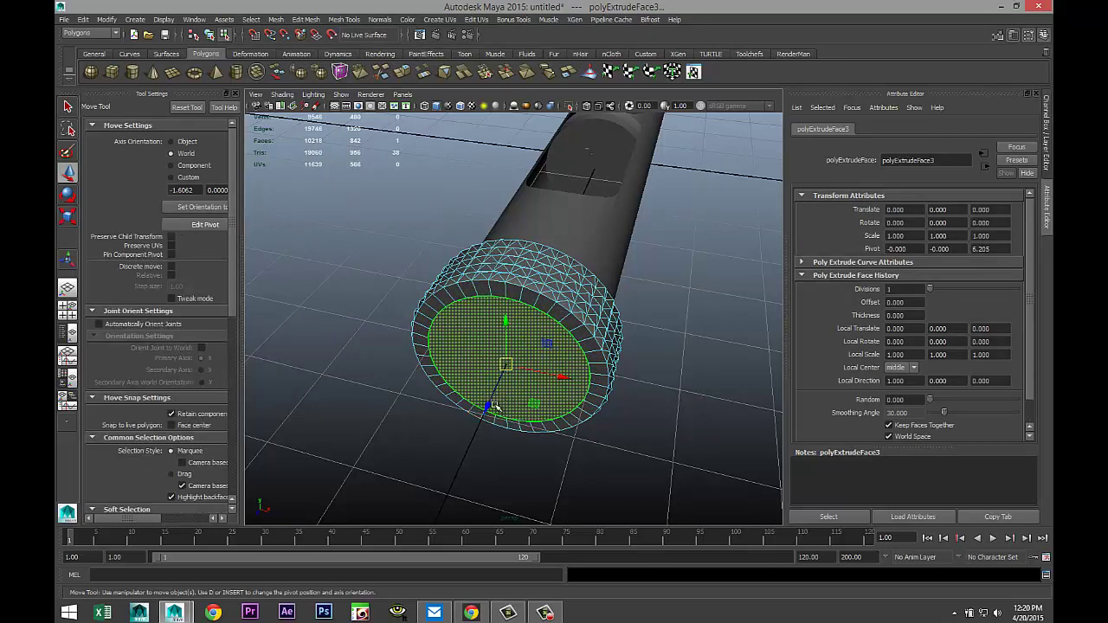
{"action": "left_click_drag", "start_coordinate": [493, 405], "coordinate": [483, 412]}
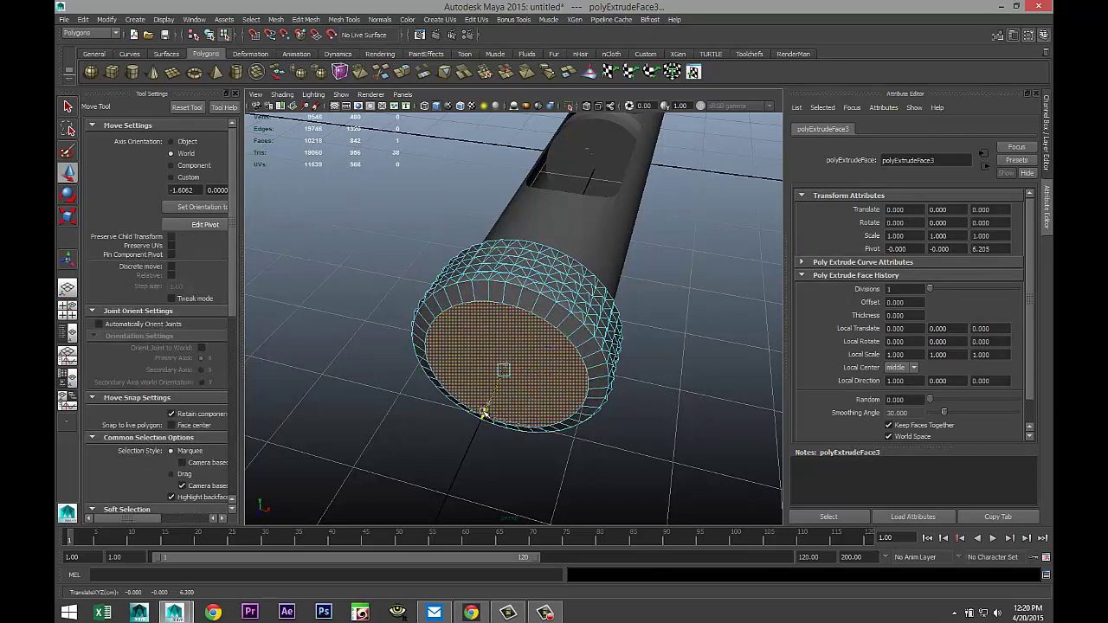
Extrude the end face again, scale it down further, and move it outward to about 6.57 along Z
{"action": "key", "text": "ctrl+e"}
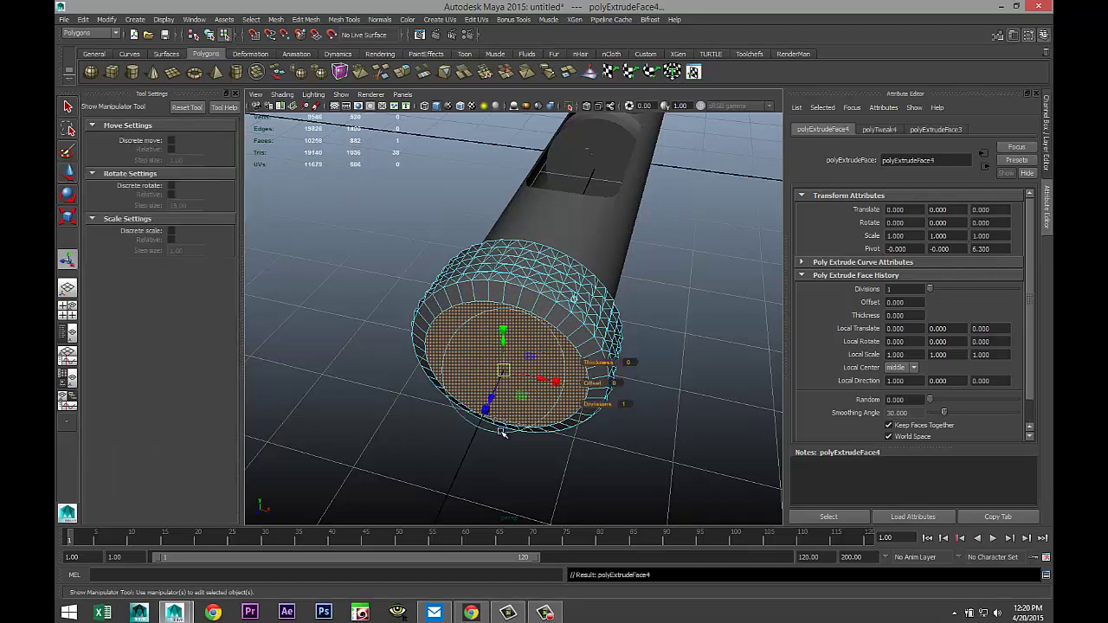
{"action": "key", "text": "r"}
{"action": "left_click_drag", "start_coordinate": [504, 371], "coordinate": [472, 430]}
{"action": "key", "text": "w"}
Extrude the reduced end face, shrink it to a small disc, and pull it out to about 7.25 along Z
{"action": "key", "text": "ctrl+e"}
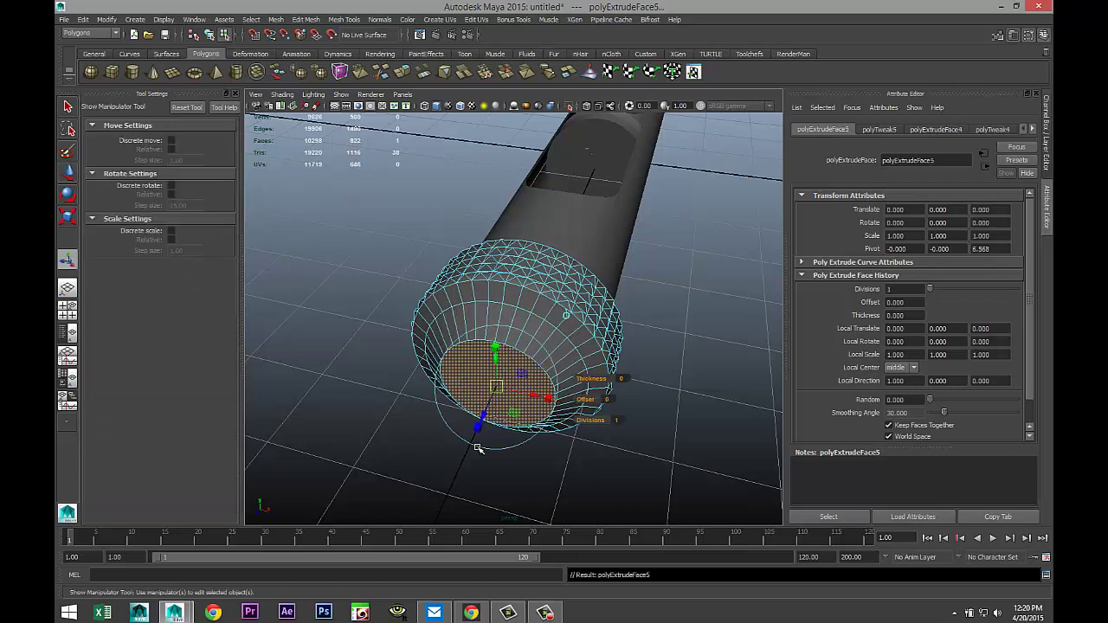
{"action": "key", "text": "r"}
{"action": "left_click_drag", "start_coordinate": [496, 386], "coordinate": [446, 395]}
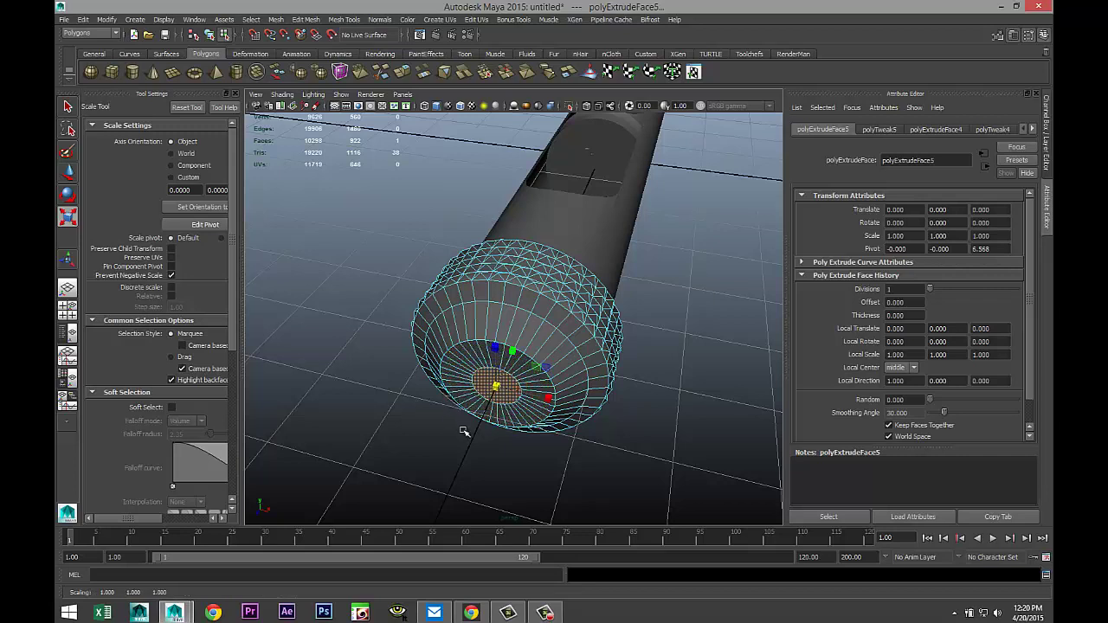
{"action": "key", "text": "w"}
{"action": "left_click_drag", "start_coordinate": [475, 430], "coordinate": [583, 425]}
Extrude the cone's small end face, scale it down to a tiny tip, and move it out to about 7.46 along Z
{"action": "scroll", "coordinate": [534, 441], "scroll_direction": "down", "scroll_amount": 3}
{"action": "scroll", "coordinate": [565, 413], "scroll_direction": "up", "scroll_amount": 5}
{"action": "left_click_drag", "start_coordinate": [444, 385], "coordinate": [472, 452], "text": "alt"}
{"action": "scroll", "coordinate": [461, 439], "scroll_direction": "down", "scroll_amount": 3}
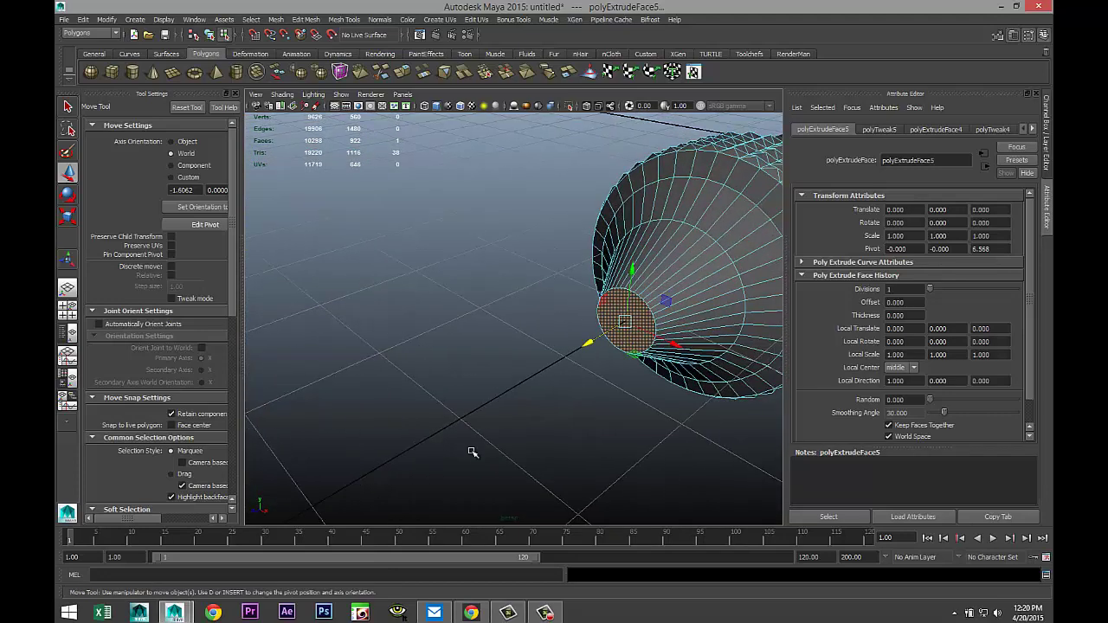
{"action": "key", "text": "ctrl+e"}
{"action": "key", "text": "r"}
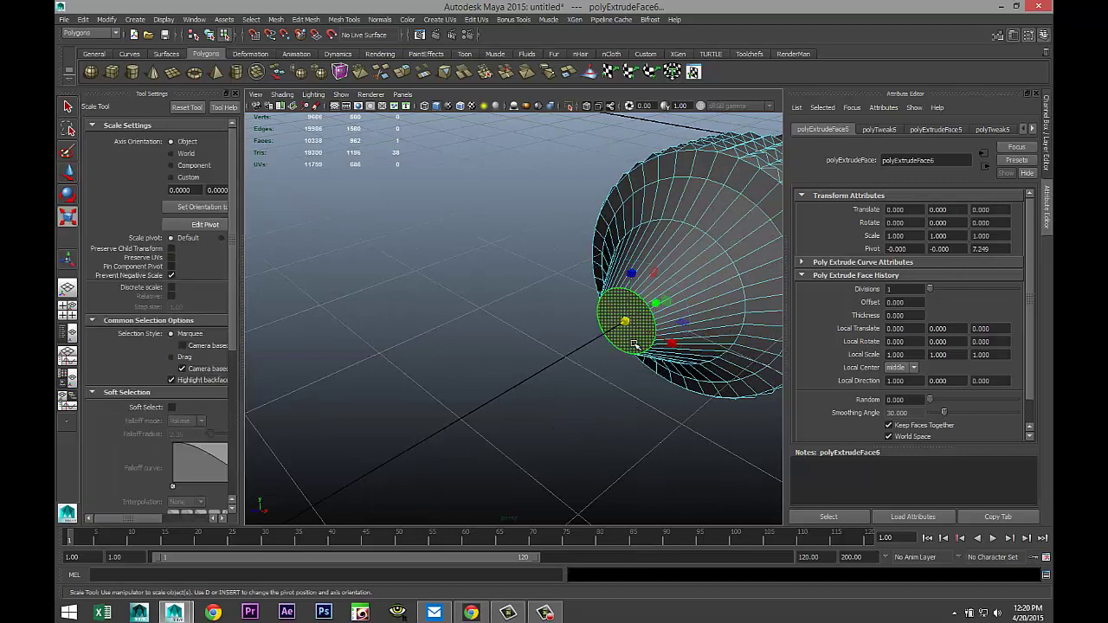
{"action": "left_click_drag", "start_coordinate": [625, 323], "coordinate": [588, 321]}
{"action": "key", "text": "w"}
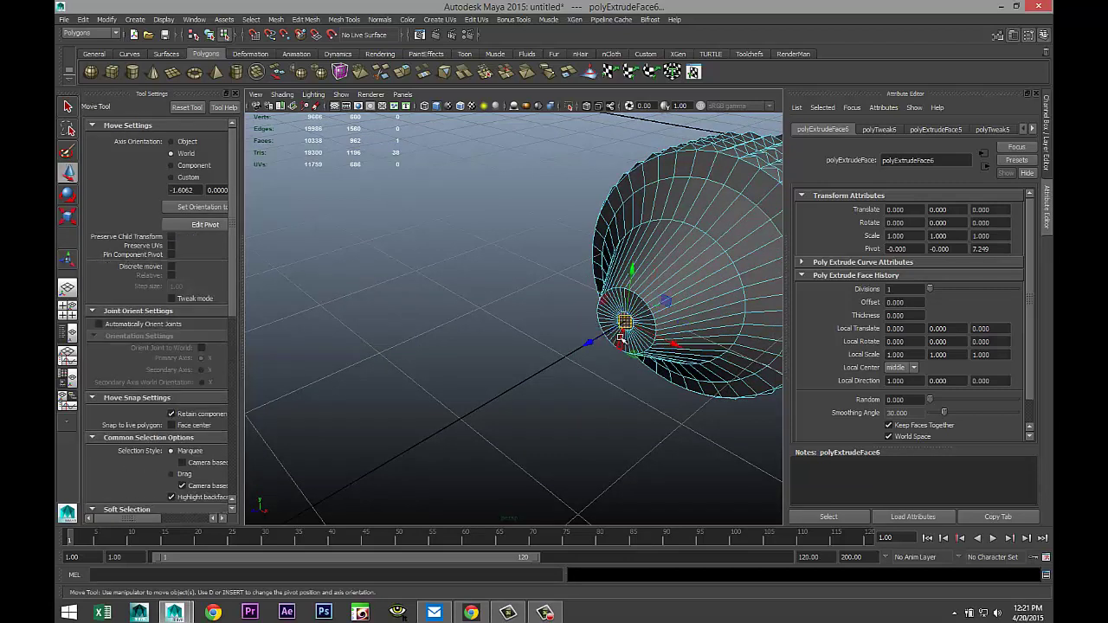
{"action": "middle_click_drag", "start_coordinate": [588, 343], "coordinate": [570, 352]}
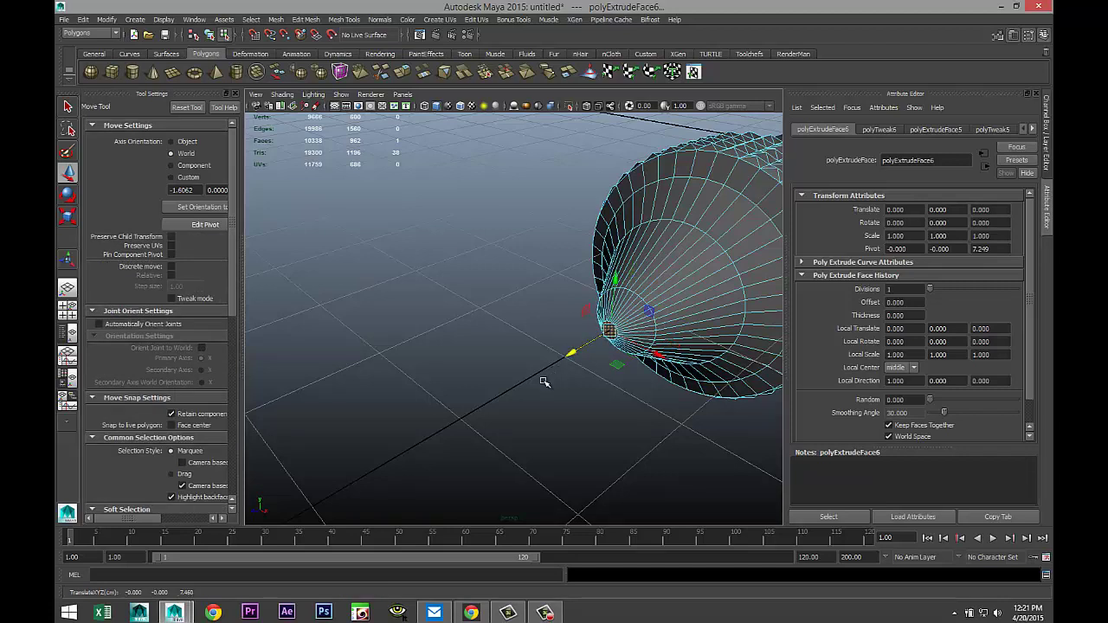
{"action": "scroll", "coordinate": [529, 383], "scroll_direction": "up", "scroll_amount": 3}
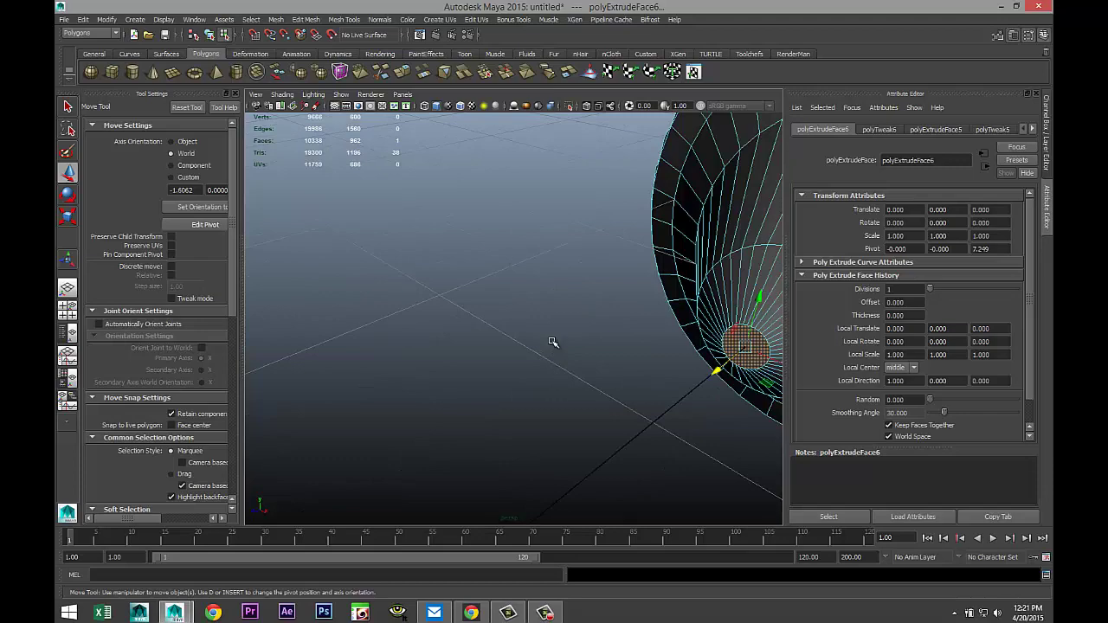
Extrude the end face of the nozzle tip and scale it in to a much smaller concentric disc
{"action": "scroll", "coordinate": [552, 342], "scroll_direction": "down", "scroll_amount": 5}
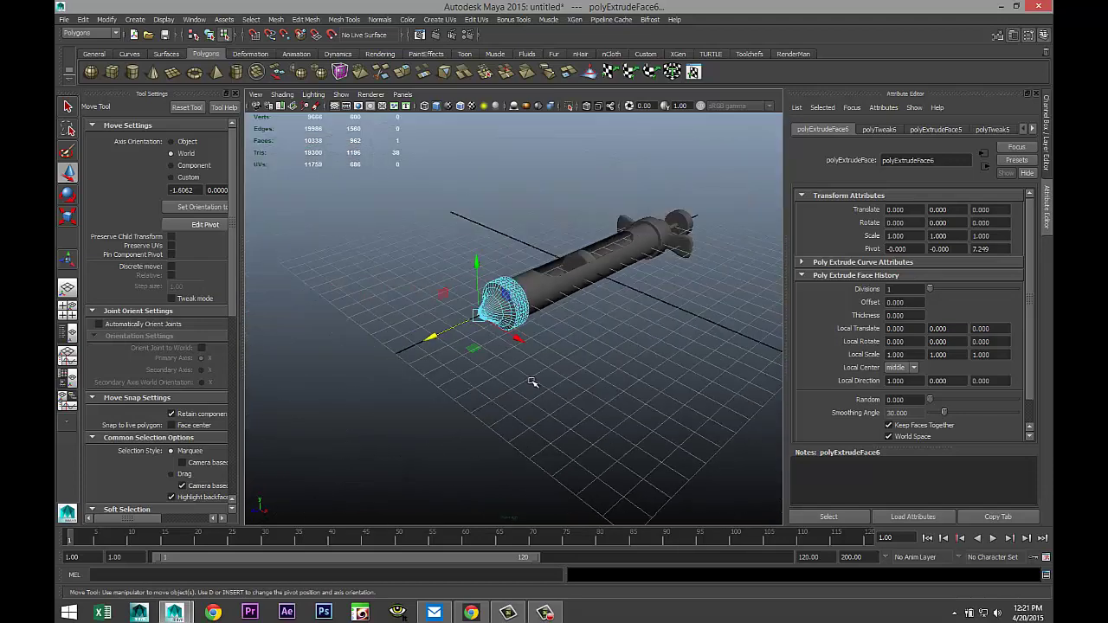
{"action": "scroll", "coordinate": [531, 382], "scroll_direction": "up", "scroll_amount": 5}
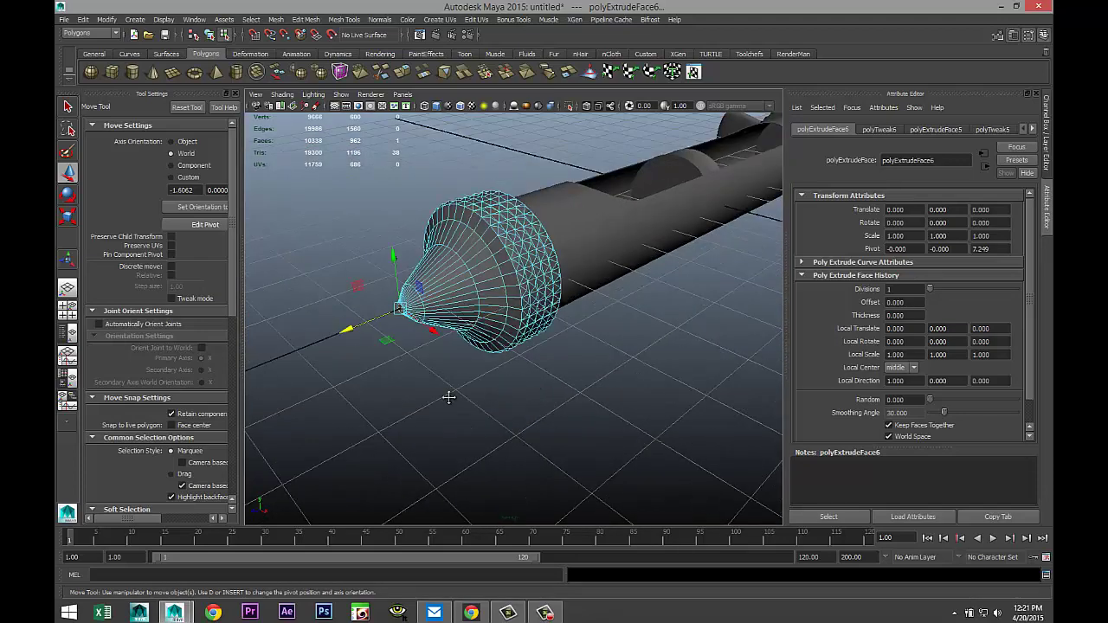
{"action": "left_click_drag", "start_coordinate": [448, 398], "coordinate": [504, 400], "text": "alt"}
{"action": "scroll", "coordinate": [504, 400], "scroll_direction": "up", "scroll_amount": 5}
{"action": "scroll", "coordinate": [506, 401], "scroll_direction": "down", "scroll_amount": 4}
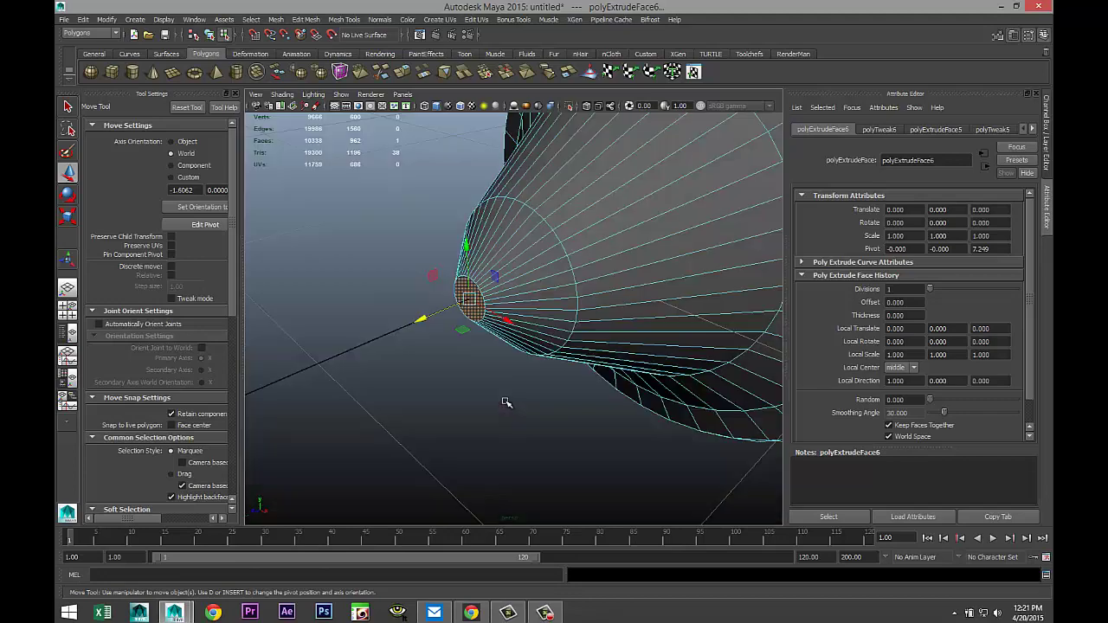
{"action": "key", "text": "ctrl+e"}
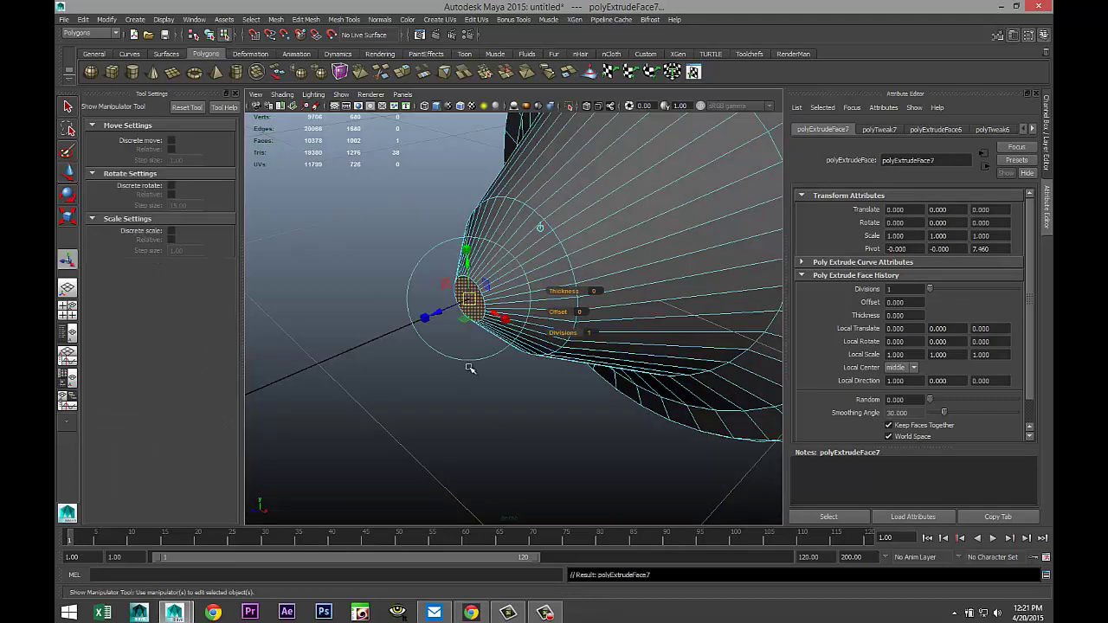
{"action": "key", "text": "r"}
{"action": "left_click_drag", "start_coordinate": [468, 300], "coordinate": [451, 299]}
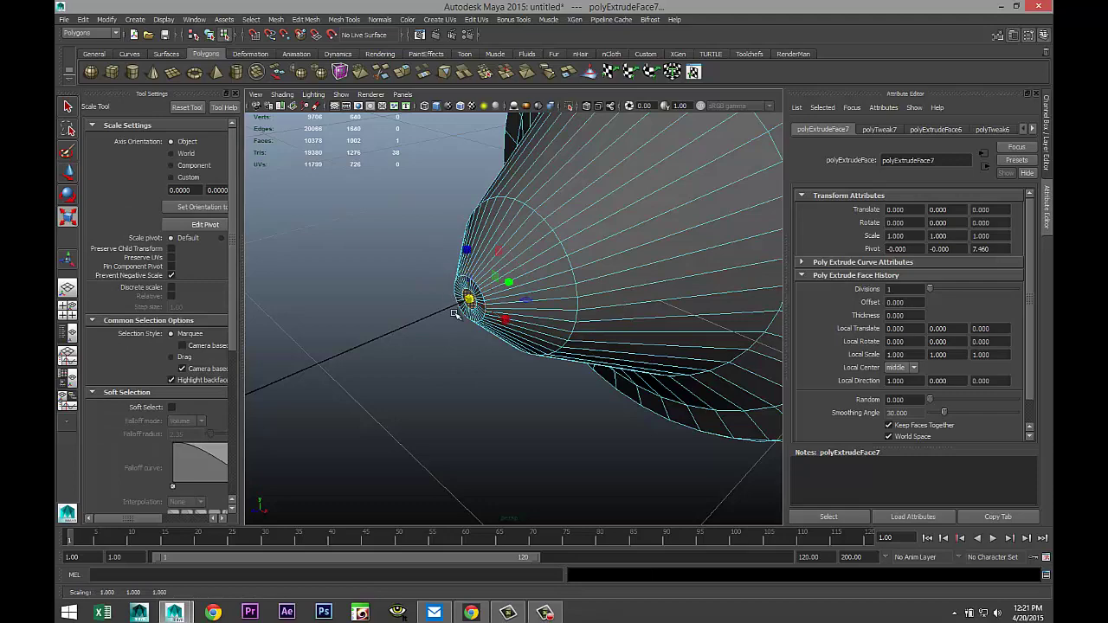
Extrude the small inner disc and move it out to about 11.49 along Z to form a long thin needle
{"action": "key", "text": "ctrl+e"}
{"action": "key", "text": "w"}
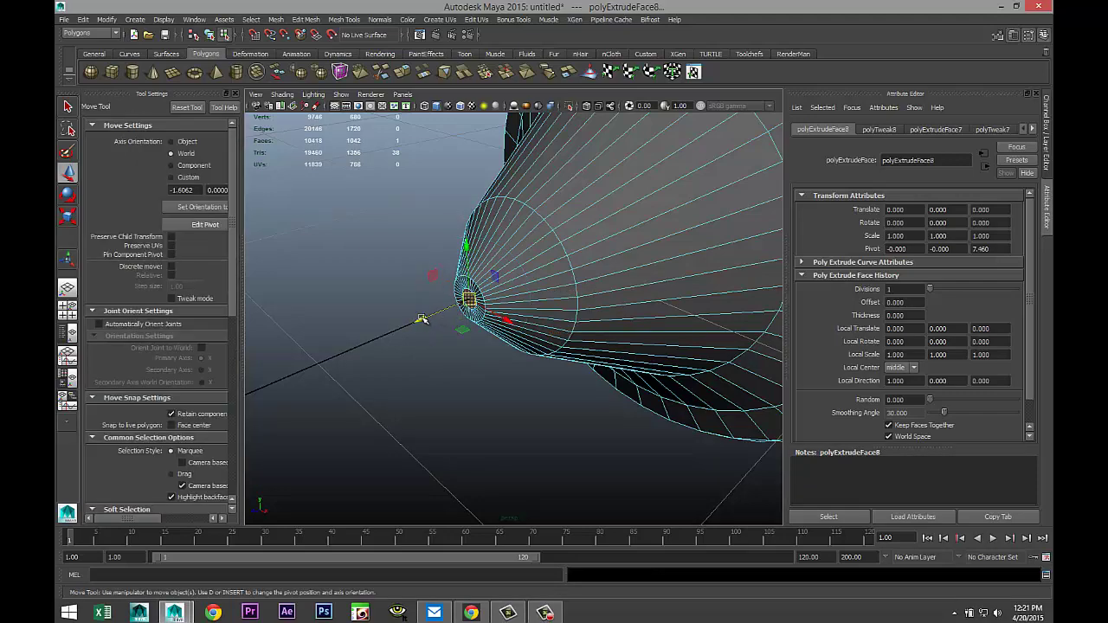
{"action": "left_click_drag", "start_coordinate": [422, 320], "coordinate": [309, 365]}
{"action": "scroll", "coordinate": [408, 399], "scroll_direction": "down", "scroll_amount": 5}
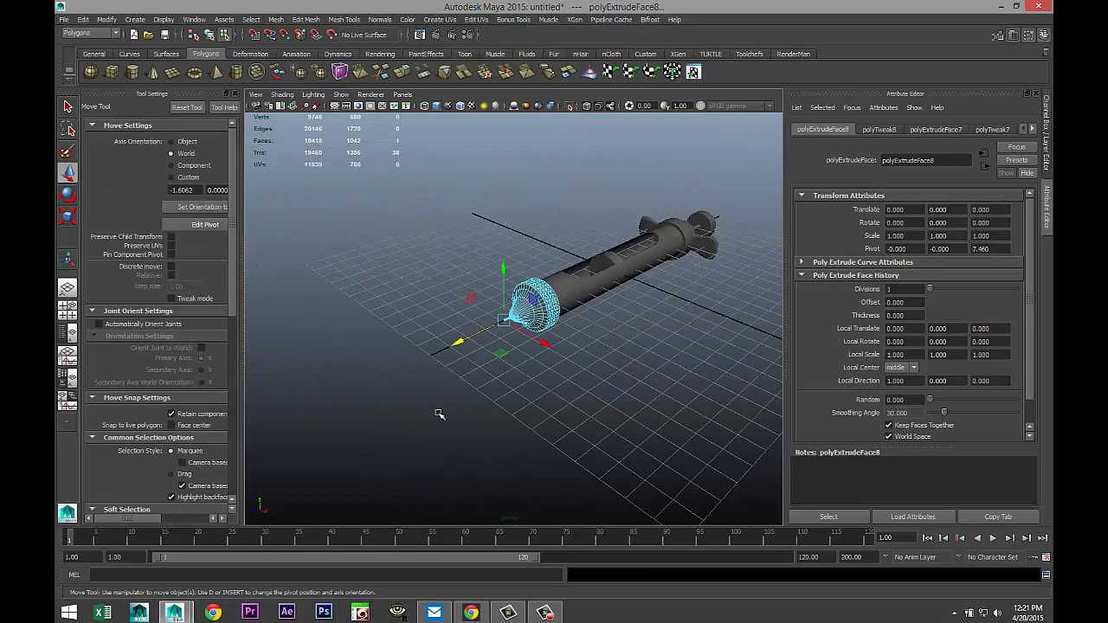
{"action": "left_click_drag", "start_coordinate": [465, 421], "coordinate": [319, 344], "text": "alt"}
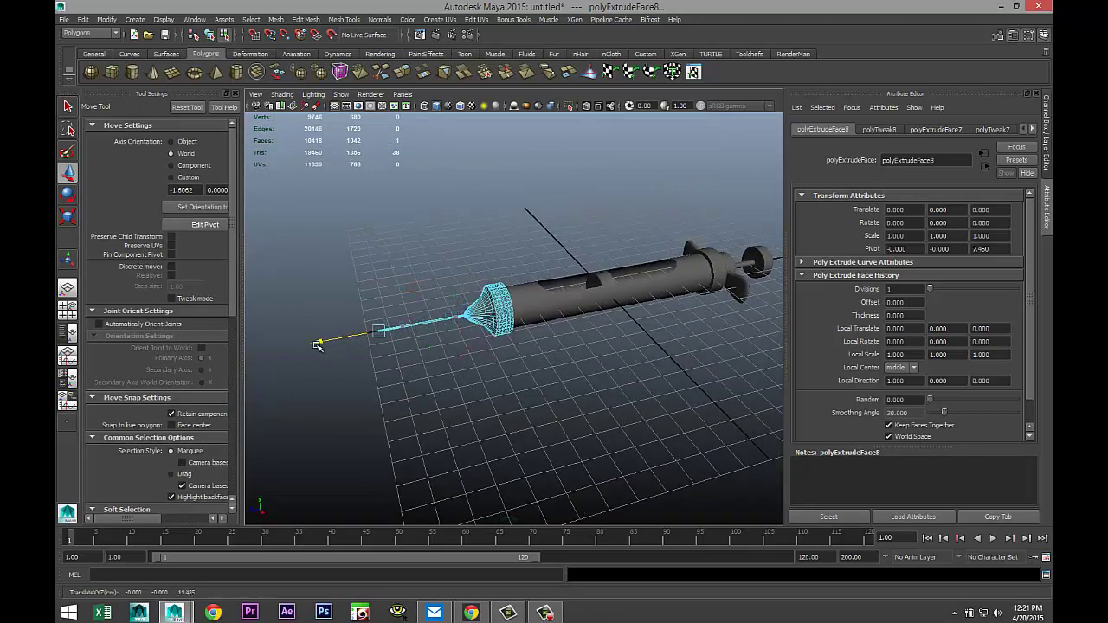
{"action": "left_click", "coordinate": [395, 424]}
Delete the cap face at the needle's far end so that the needle is open
{"action": "scroll", "coordinate": [396, 431], "scroll_direction": "up", "scroll_amount": 4}
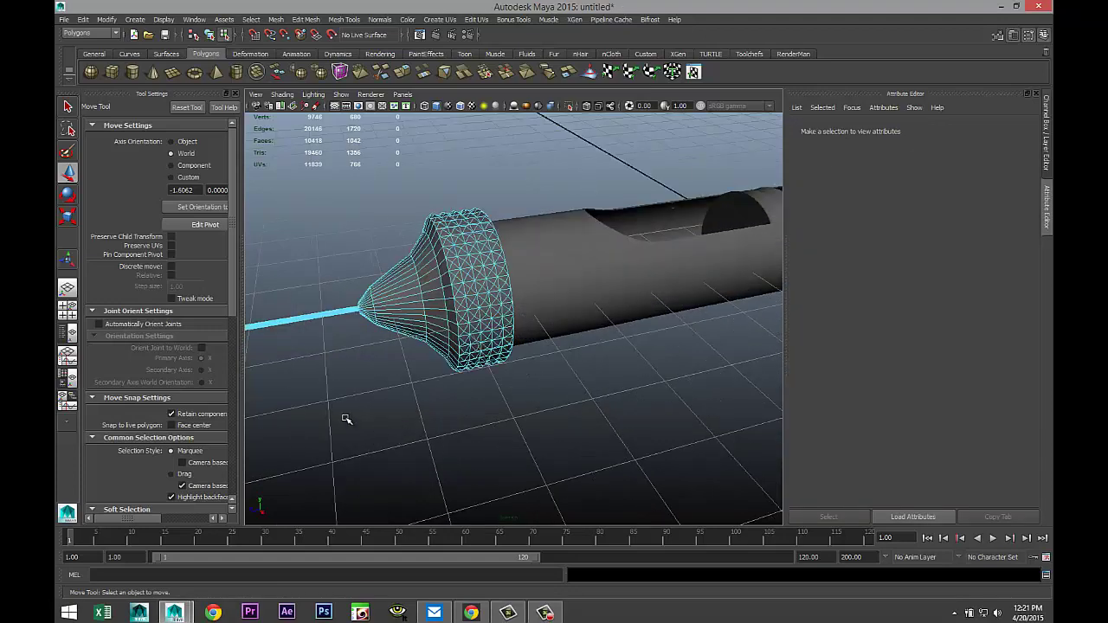
{"action": "left_click_drag", "start_coordinate": [345, 419], "coordinate": [500, 390], "text": "alt"}
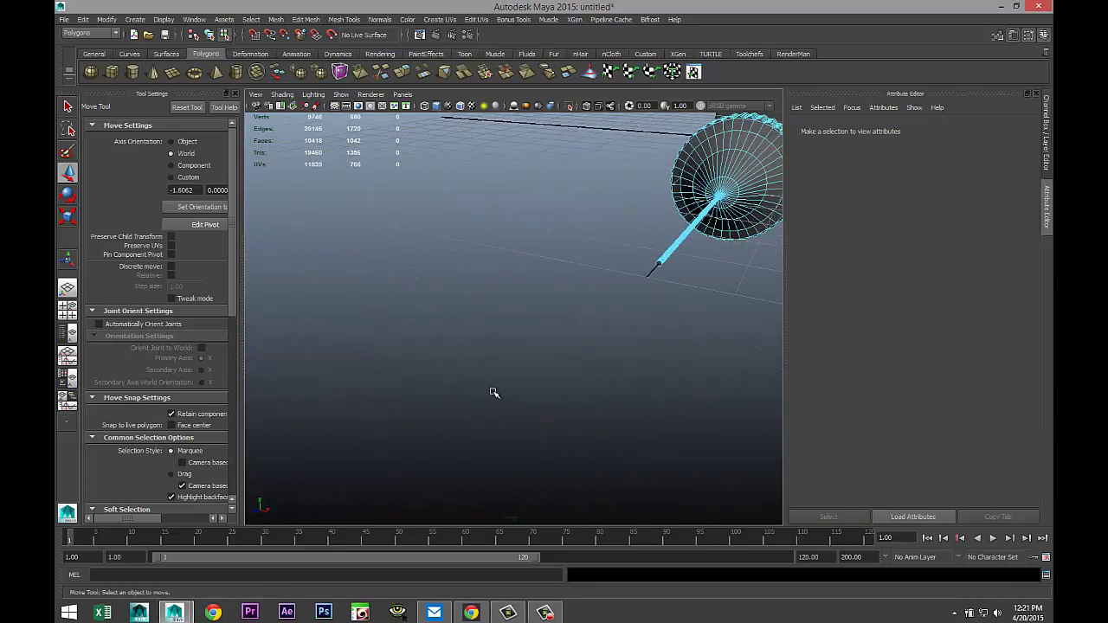
{"action": "key", "text": "f"}
{"action": "left_click_drag", "start_coordinate": [473, 419], "coordinate": [512, 375], "text": "alt"}
{"action": "scroll", "coordinate": [461, 389], "scroll_direction": "up", "scroll_amount": 5}
{"action": "left_click_drag", "start_coordinate": [435, 397], "coordinate": [571, 362], "text": "alt"}
{"action": "scroll", "coordinate": [564, 369], "scroll_direction": "down", "scroll_amount": 2}
{"action": "scroll", "coordinate": [503, 411], "scroll_direction": "down", "scroll_amount": 1}
{"action": "left_click_drag", "start_coordinate": [503, 411], "coordinate": [548, 366], "text": "alt"}
{"action": "scroll", "coordinate": [546, 368], "scroll_direction": "up", "scroll_amount": 3}
{"action": "scroll", "coordinate": [547, 368], "scroll_direction": "down", "scroll_amount": 3}
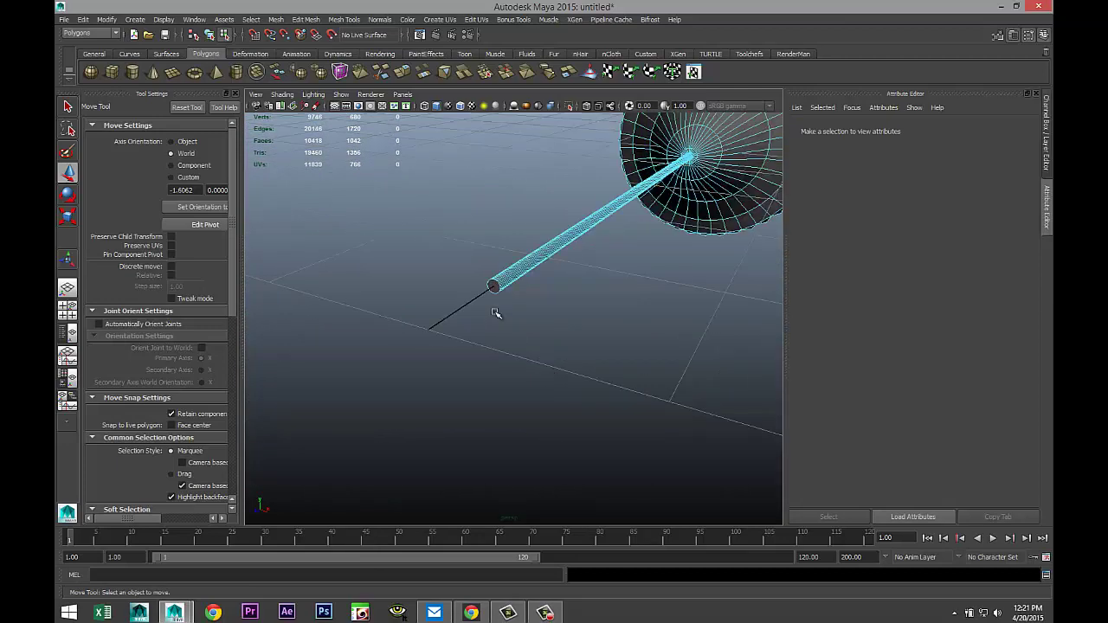
{"action": "right_click_drag", "start_coordinate": [494, 288], "coordinate": [497, 303]}
{"action": "left_click", "coordinate": [497, 296]}
{"action": "key", "text": "f"}
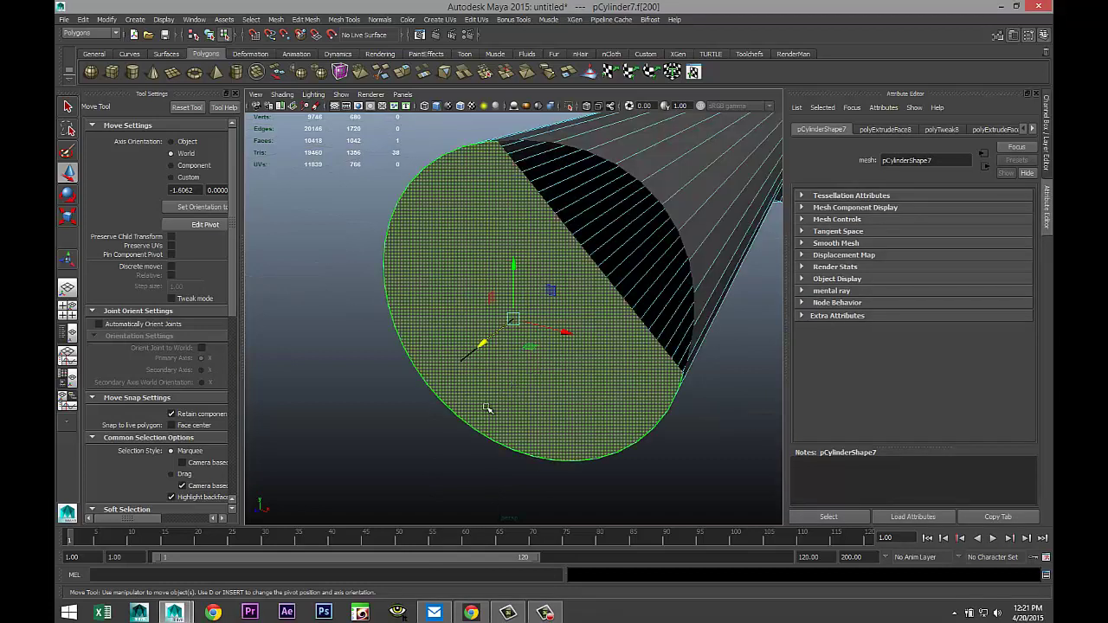
{"action": "key", "text": "Delete"}
Select the border edge loop at the needle's open end and rotate it to give the tip a slanted cut
{"action": "scroll", "coordinate": [487, 408], "scroll_direction": "down", "scroll_amount": 5}
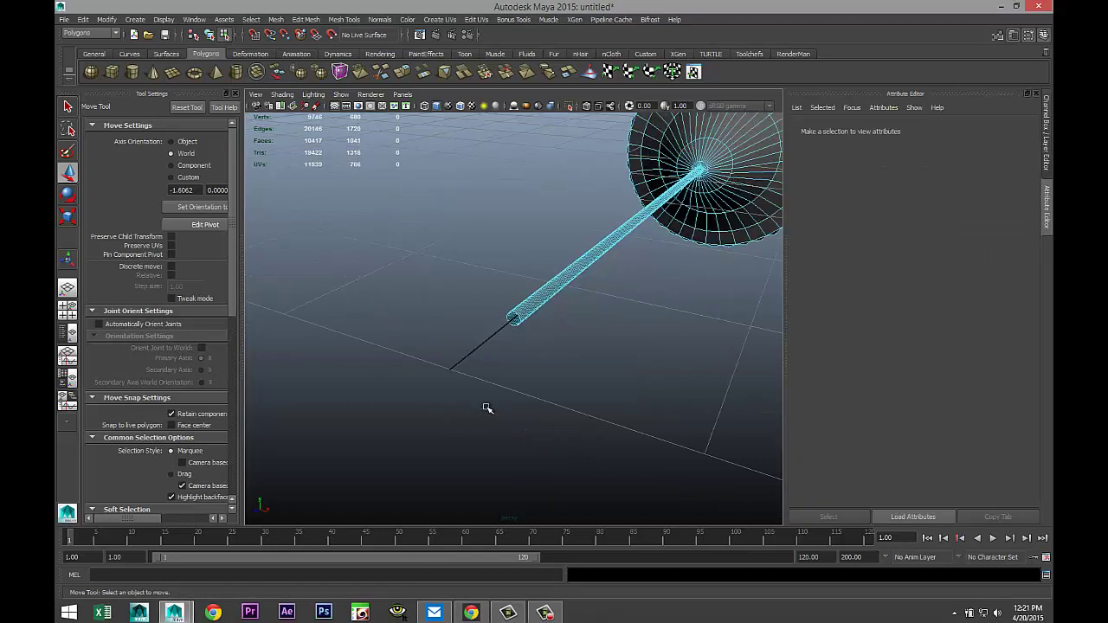
{"action": "scroll", "coordinate": [487, 408], "scroll_direction": "up", "scroll_amount": 6}
{"action": "scroll", "coordinate": [487, 407], "scroll_direction": "down", "scroll_amount": 4}
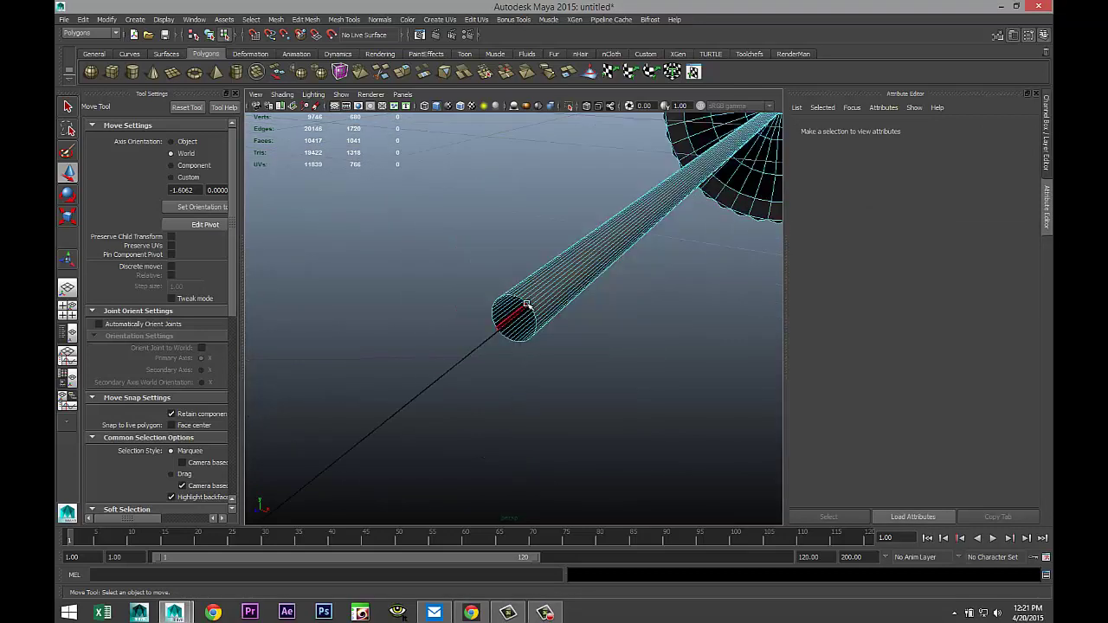
{"action": "right_click_drag", "start_coordinate": [525, 305], "coordinate": [520, 277]}
{"action": "double_click", "coordinate": [522, 300]}
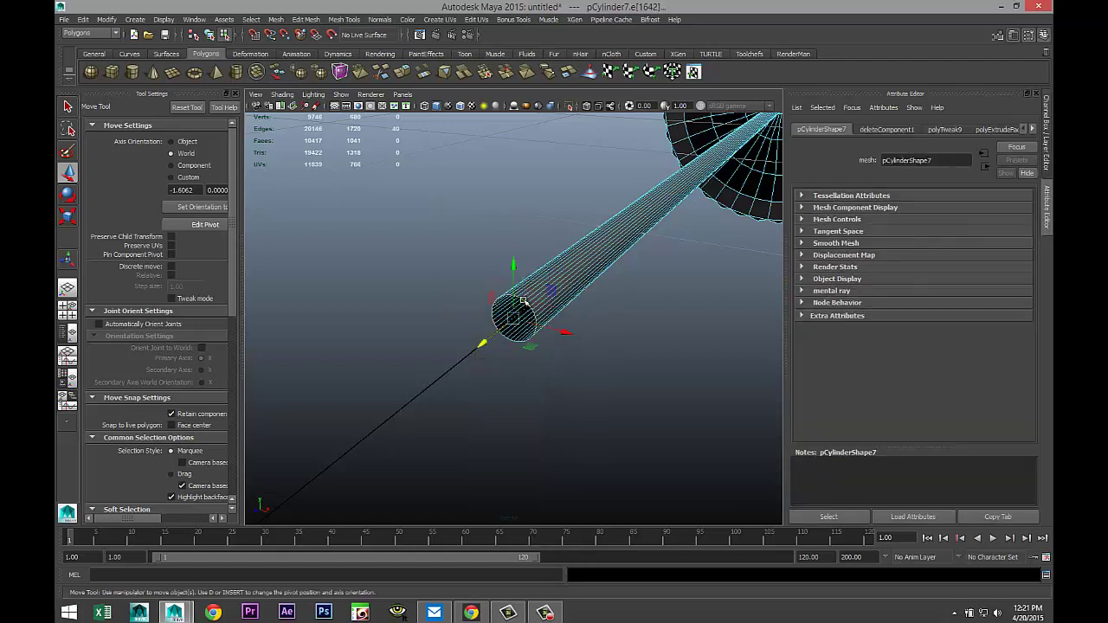
{"action": "key", "text": "e"}
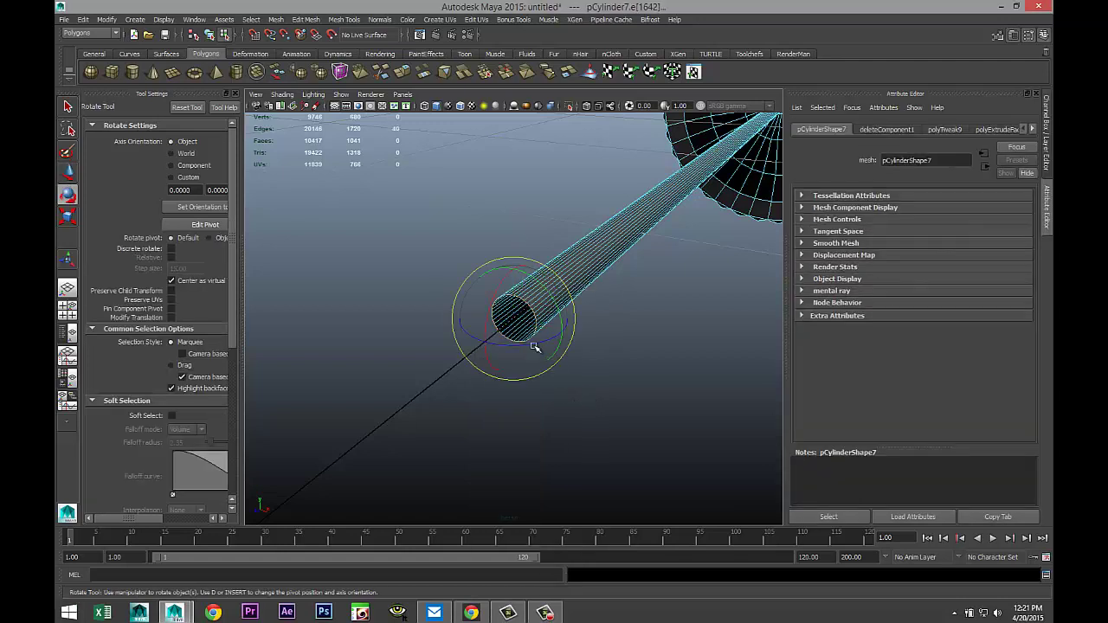
{"action": "left_click_drag", "start_coordinate": [489, 319], "coordinate": [500, 289]}
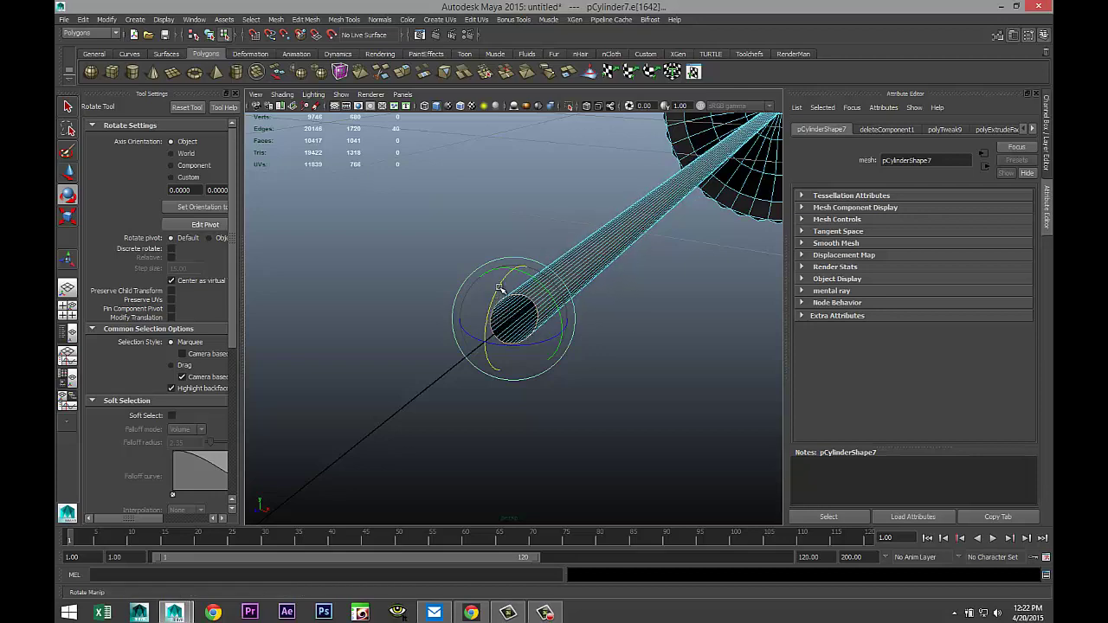
{"action": "middle_click_drag", "start_coordinate": [566, 386], "coordinate": [510, 435], "text": "alt"}
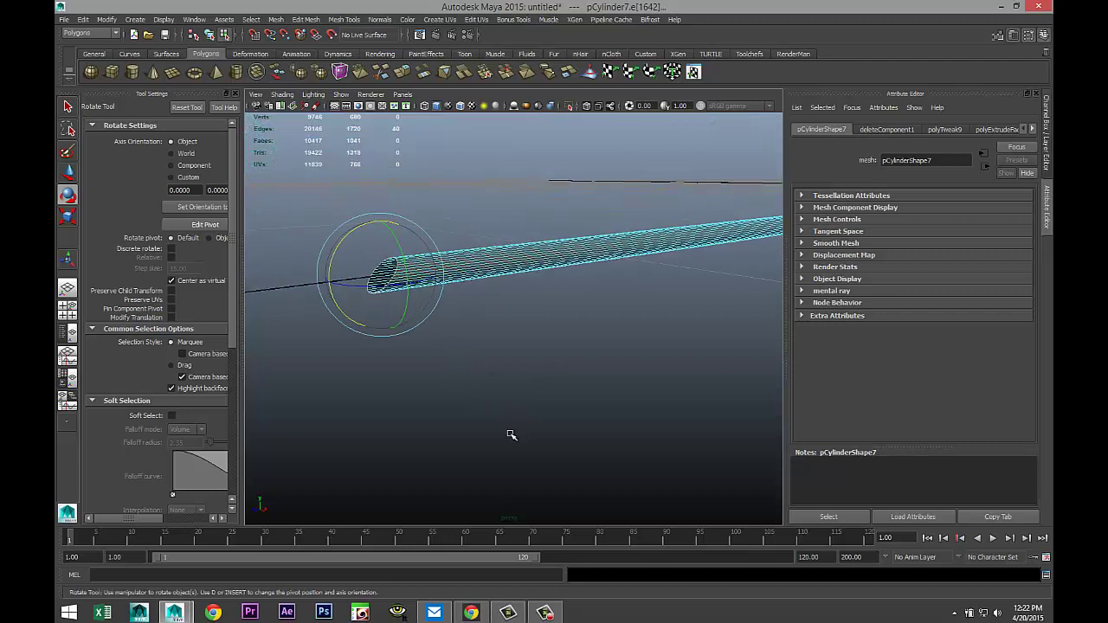
Scale the needle's slanted end loop down to about 0.47 to narrow the tip, and deselect it
{"action": "key", "text": "r"}
{"action": "left_click_drag", "start_coordinate": [385, 277], "coordinate": [366, 273]}
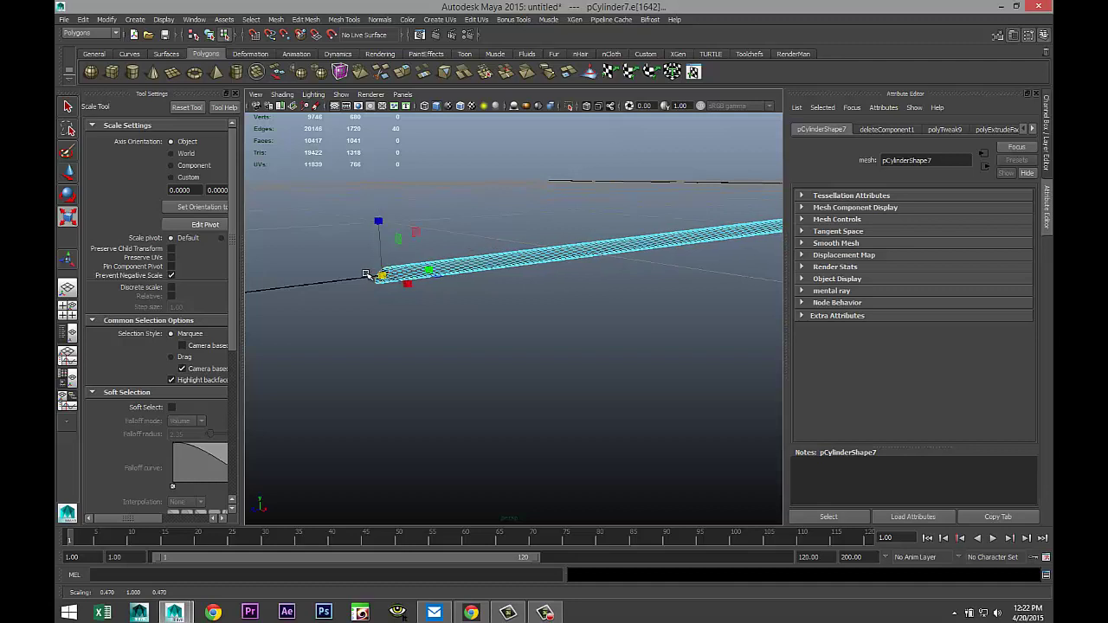
{"action": "left_click_drag", "start_coordinate": [463, 333], "coordinate": [467, 346], "text": "alt"}
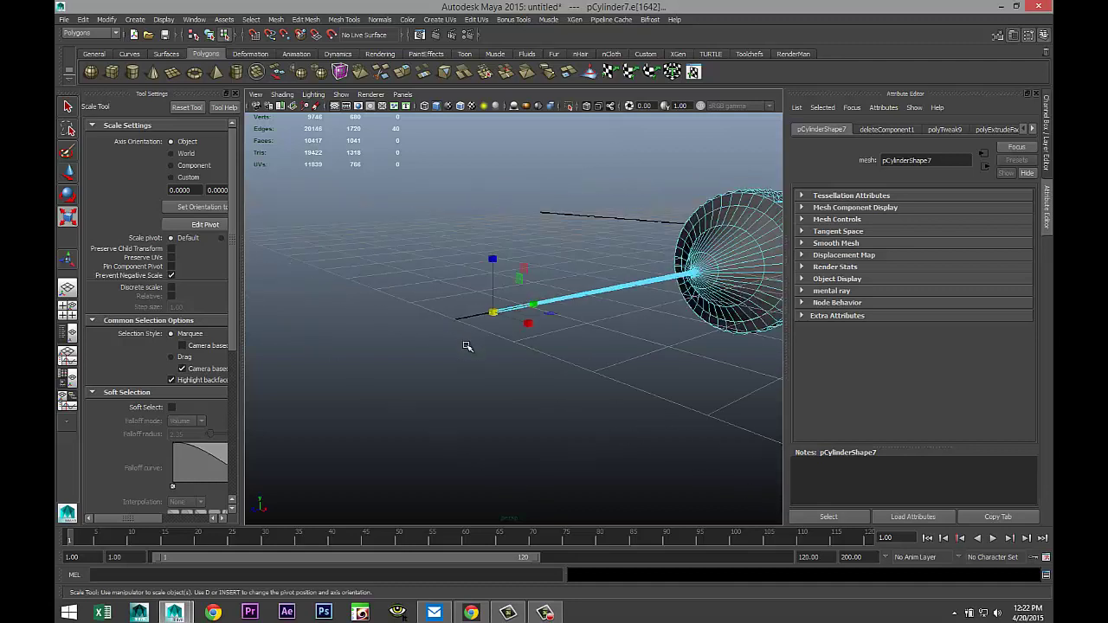
{"action": "left_click", "coordinate": [496, 387]}
Hide the tool settings and select only the plunger in object mode, leaving the barrel and numerals out of the selection
{"action": "left_click_drag", "start_coordinate": [544, 423], "coordinate": [517, 438], "text": "alt"}
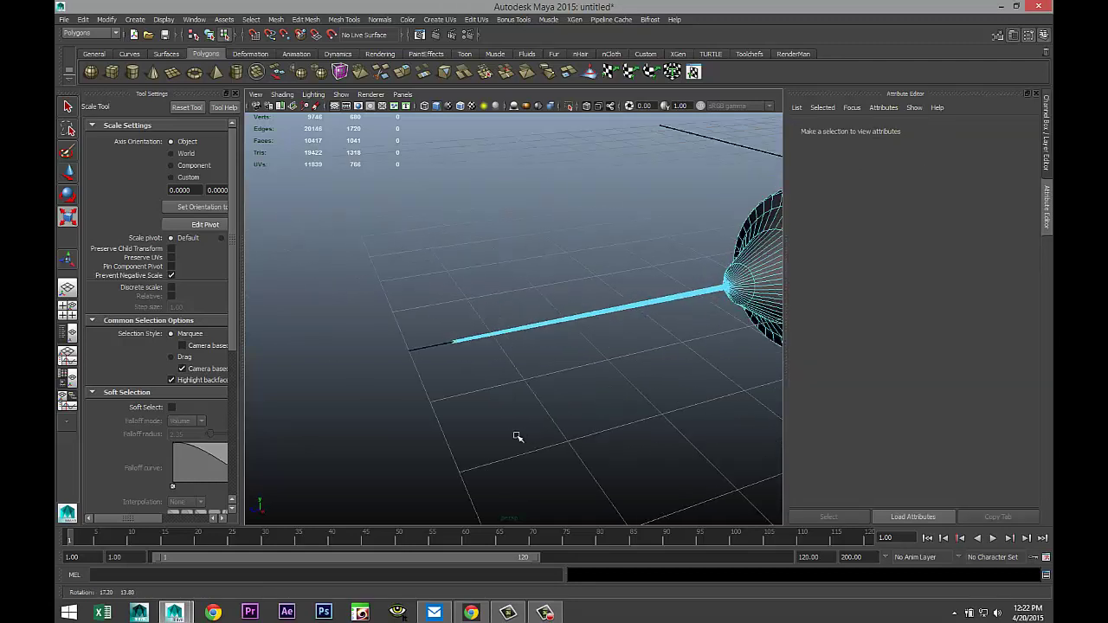
{"action": "left_click", "coordinate": [234, 95]}
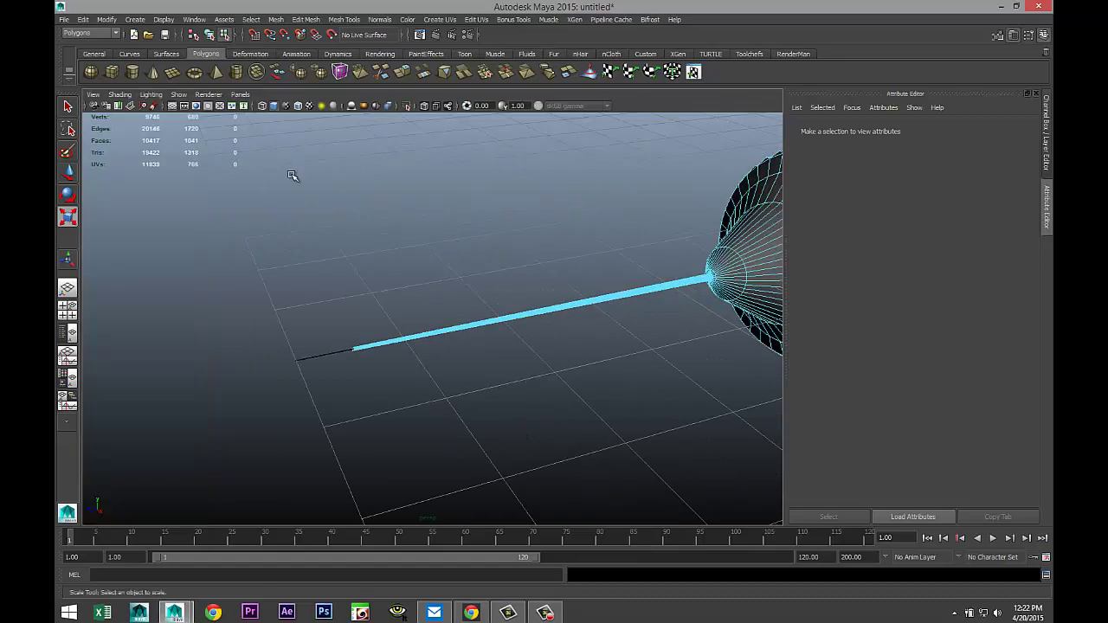
{"action": "left_click_drag", "start_coordinate": [292, 173], "coordinate": [366, 416], "text": "alt"}
{"action": "key", "text": "r"}
{"action": "scroll", "coordinate": [407, 408], "scroll_direction": "up", "scroll_amount": 3}
{"action": "scroll", "coordinate": [408, 408], "scroll_direction": "up", "scroll_amount": 5}
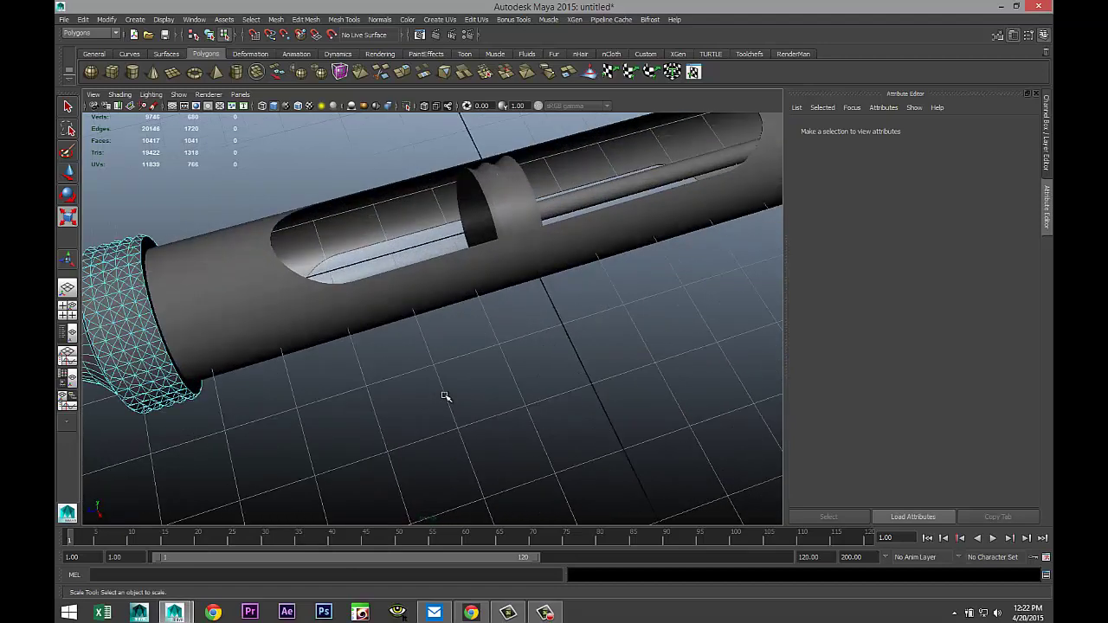
{"action": "left_click", "coordinate": [506, 251]}
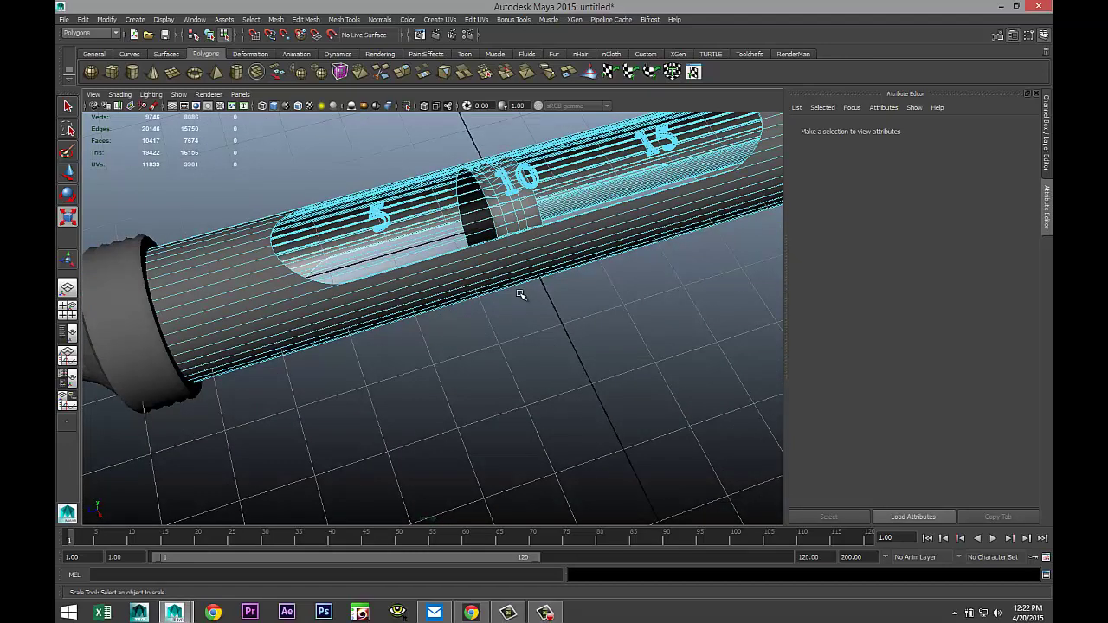
{"action": "right_click_drag", "start_coordinate": [509, 251], "coordinate": [541, 249]}
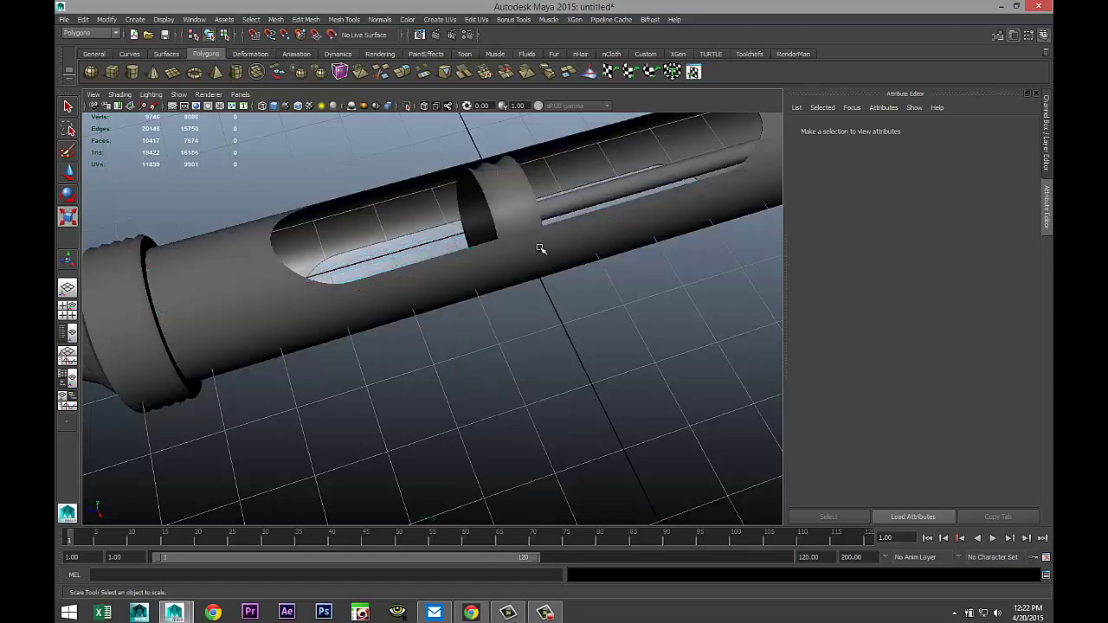
{"action": "left_click", "coordinate": [489, 251]}
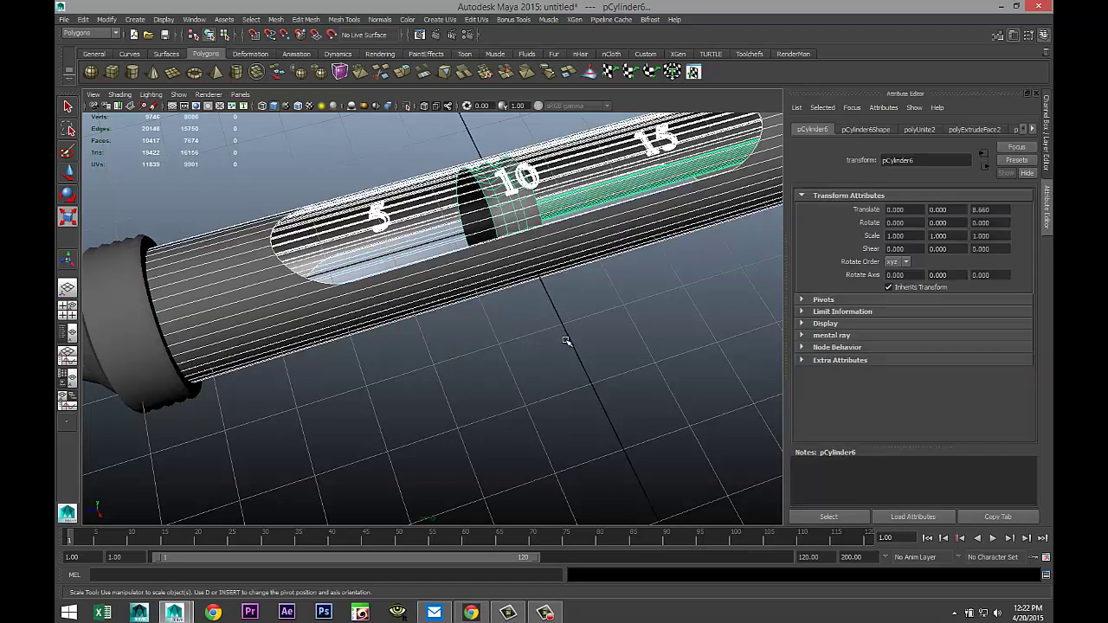
{"action": "left_click", "coordinate": [362, 312], "text": "shift"}
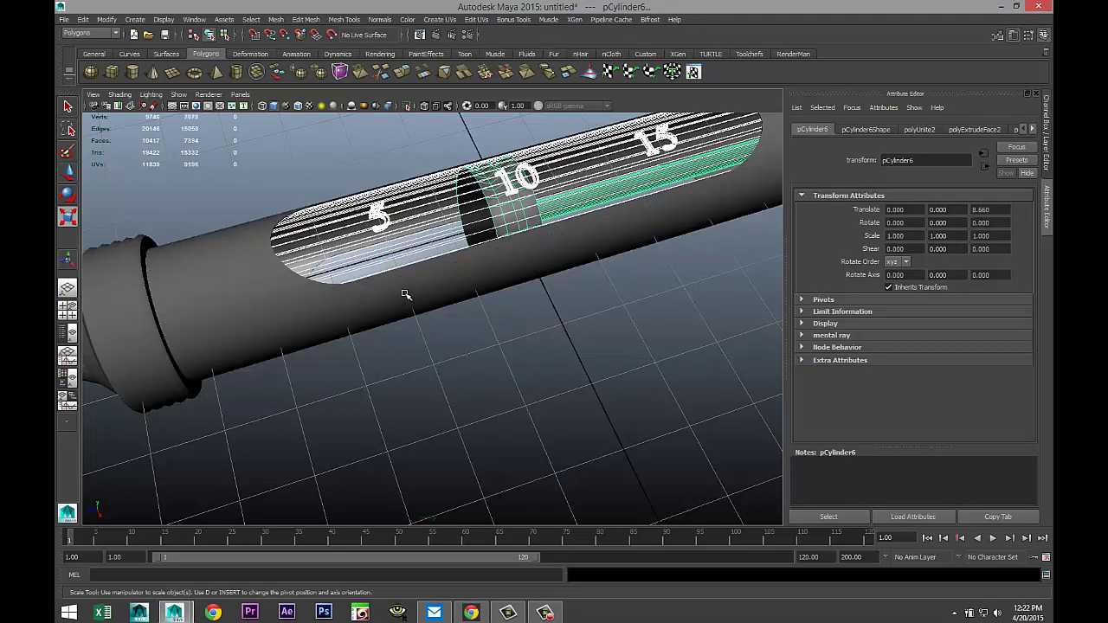
{"action": "key", "text": "ctrl+h"}
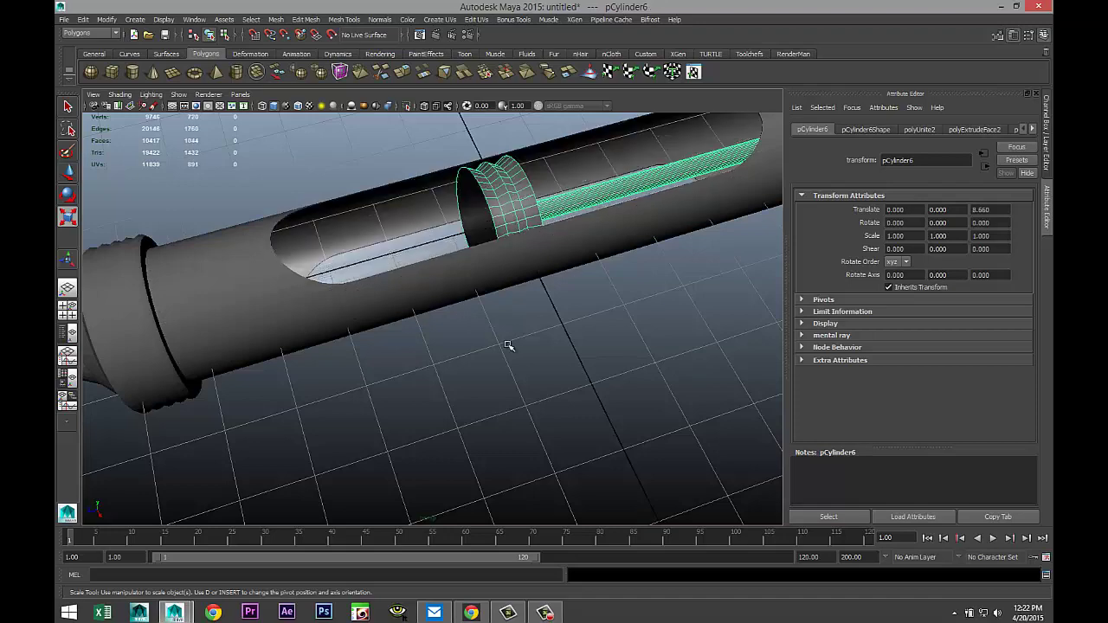
{"action": "left_click_drag", "start_coordinate": [608, 294], "coordinate": [479, 396], "text": "alt"}
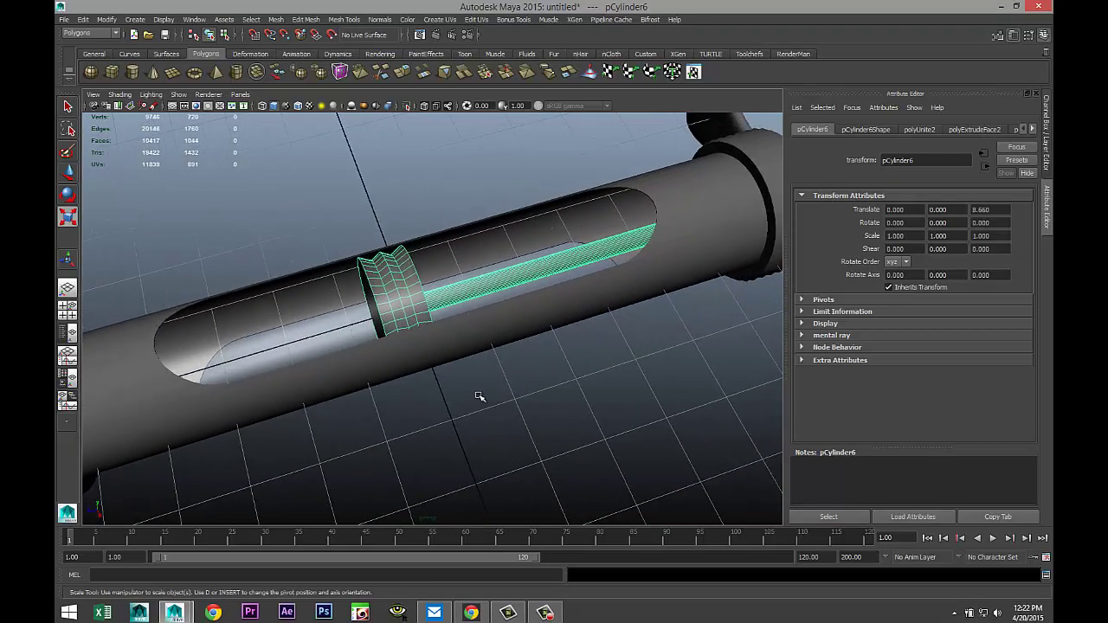
Assign a new mia_material_x material to the plunger, filtering the material list by "MIA"
{"action": "right_click", "coordinate": [401, 288]}
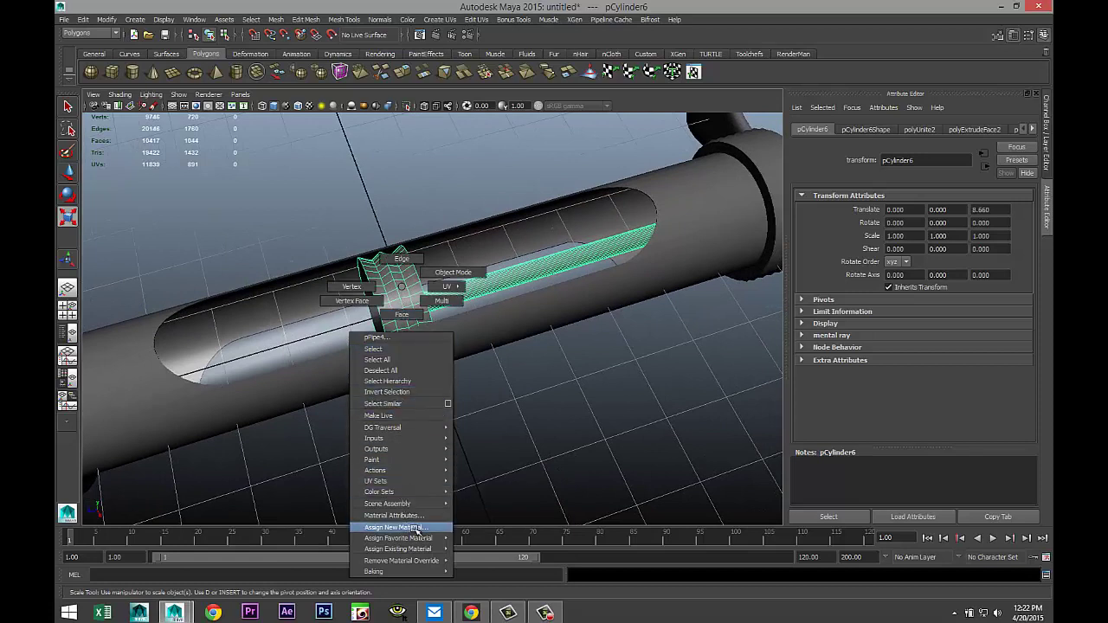
{"action": "left_click", "coordinate": [417, 527]}
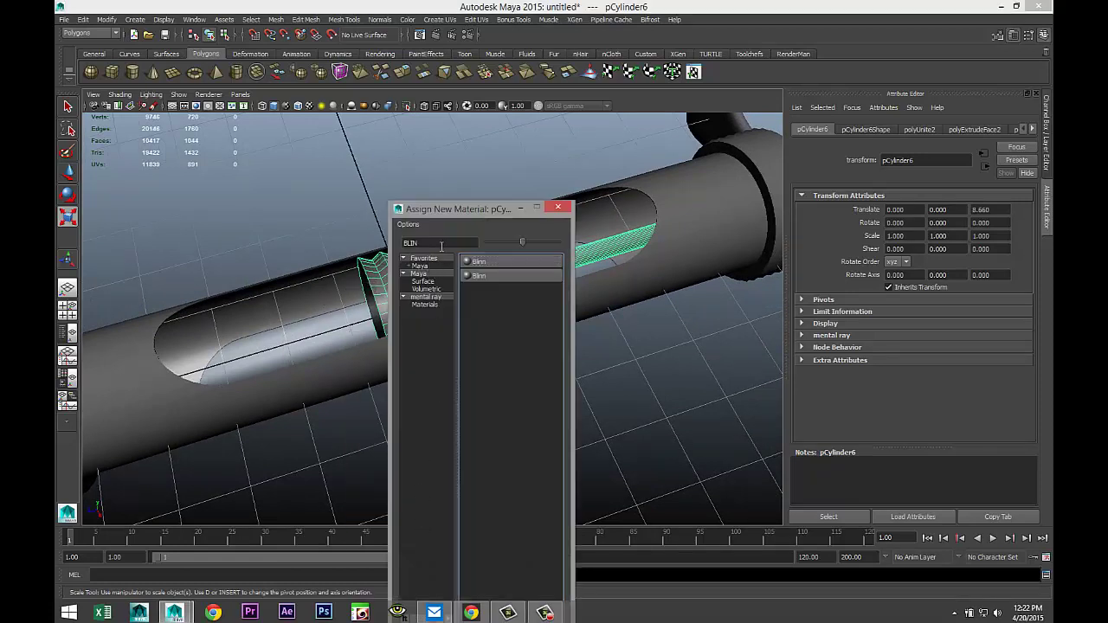
{"action": "left_click_drag", "start_coordinate": [442, 246], "coordinate": [285, 239]}
{"action": "type", "text": "MIA"}
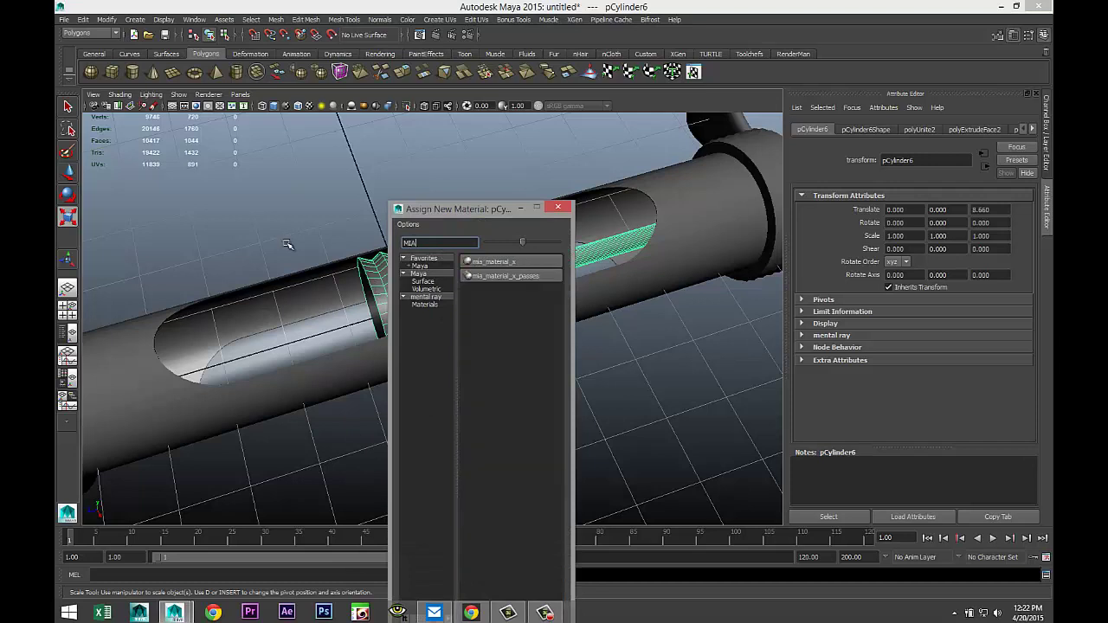
{"action": "left_click", "coordinate": [506, 261]}
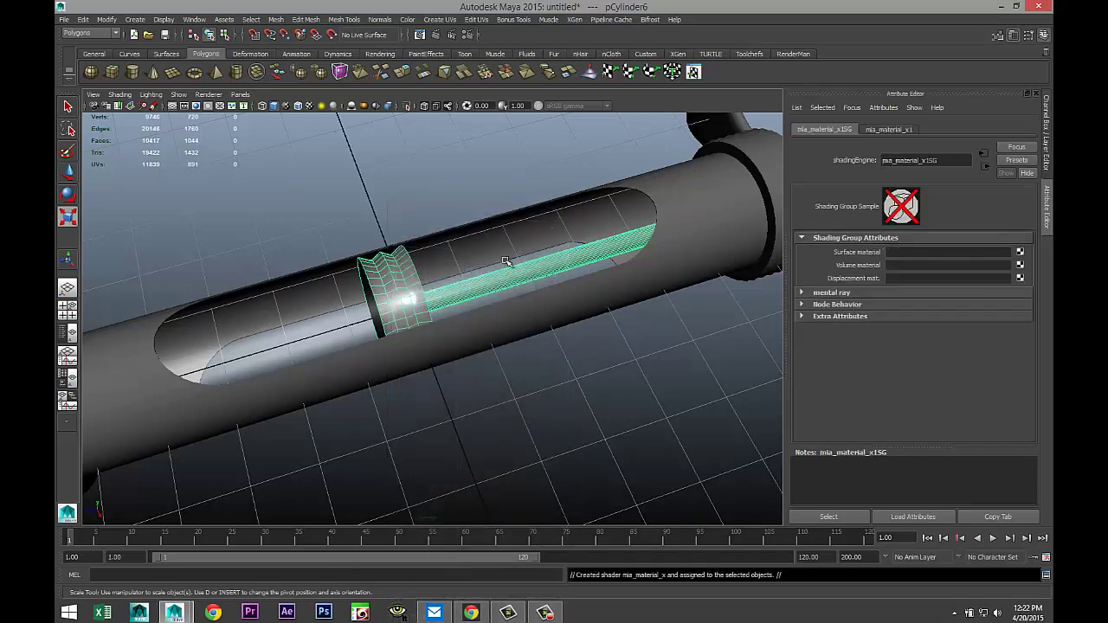
Replace the plunger material's settings with the Rubber preset
{"action": "left_click", "coordinate": [889, 129]}
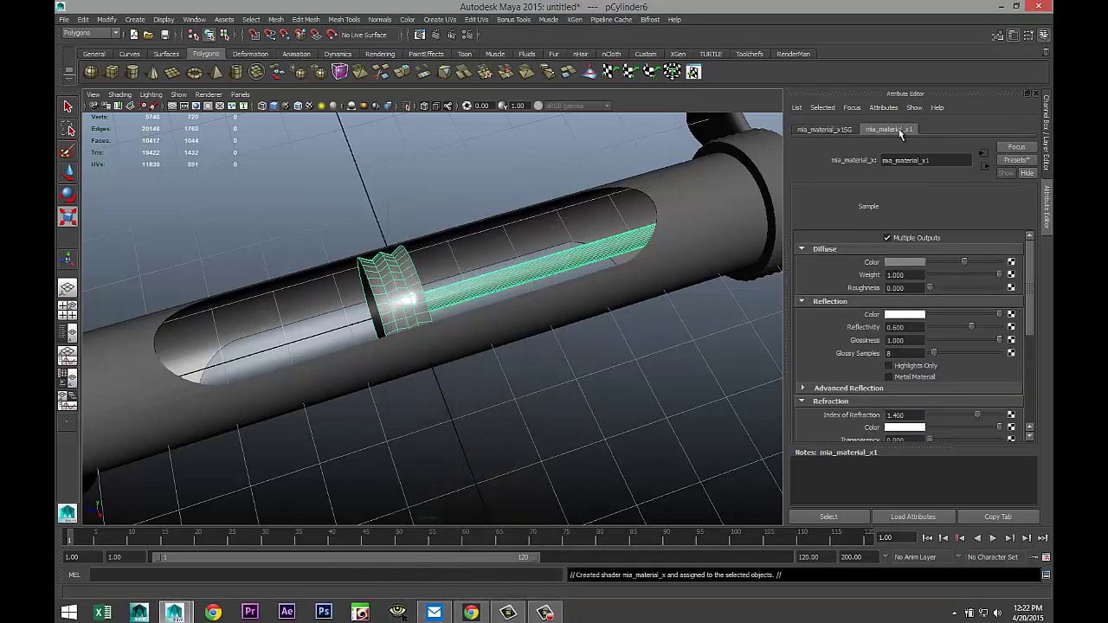
{"action": "left_click", "coordinate": [1008, 164]}
{"action": "mouse_move", "coordinate": [968, 344]}
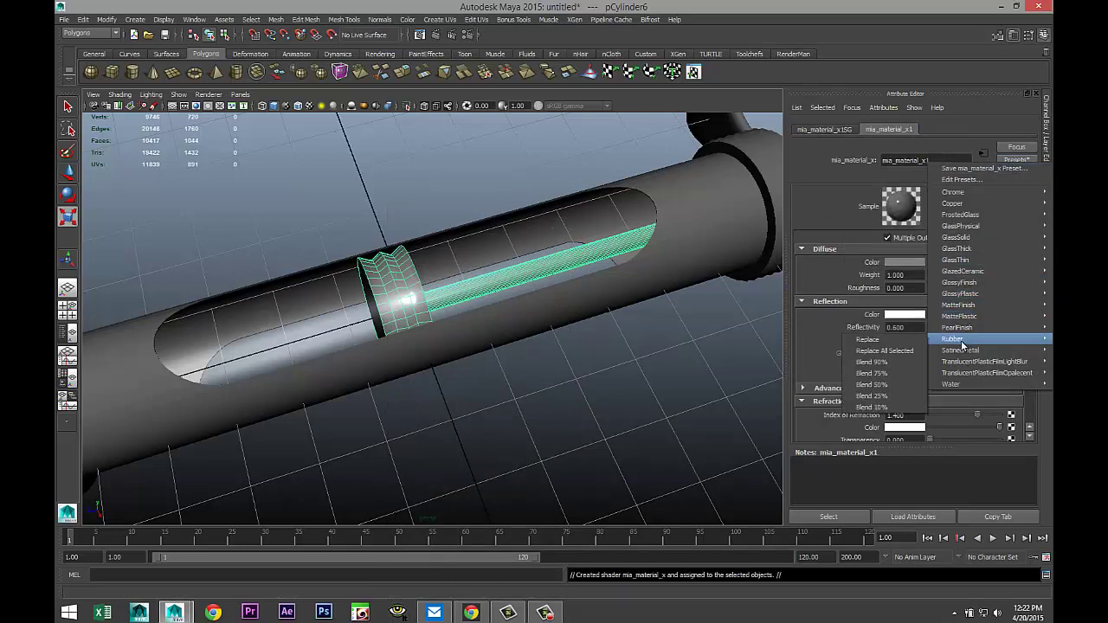
{"action": "left_click", "coordinate": [869, 340]}
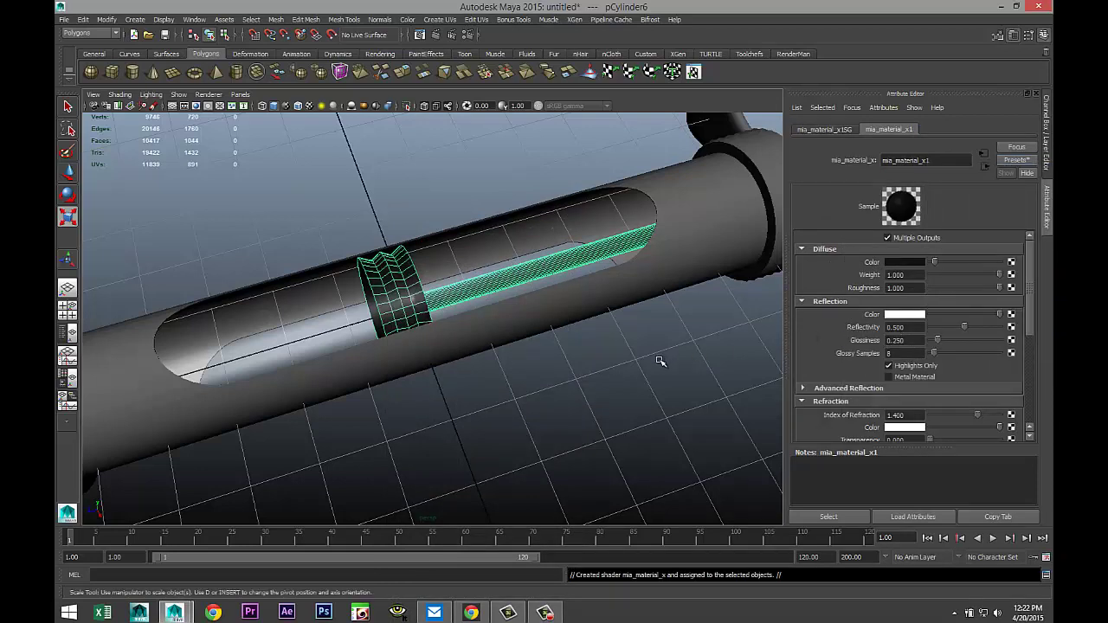
Select the faces at the plunger's thumb-rest end and assign them a new mia_material_x material
{"action": "middle_click_drag", "start_coordinate": [657, 370], "coordinate": [527, 377], "text": "alt"}
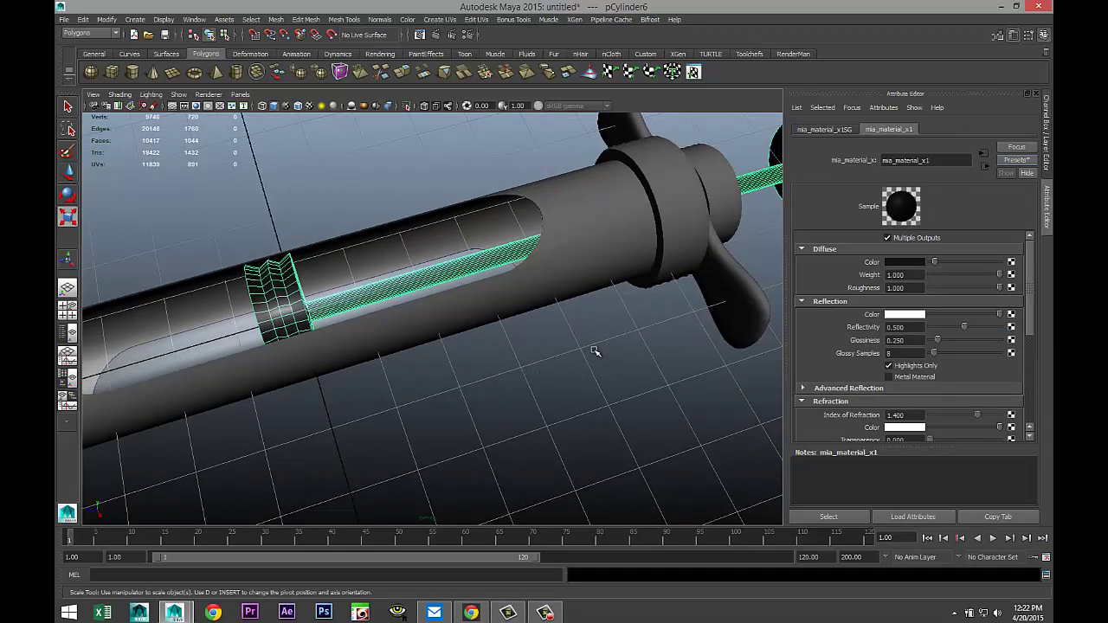
{"action": "left_click_drag", "start_coordinate": [595, 351], "coordinate": [579, 388], "text": "alt"}
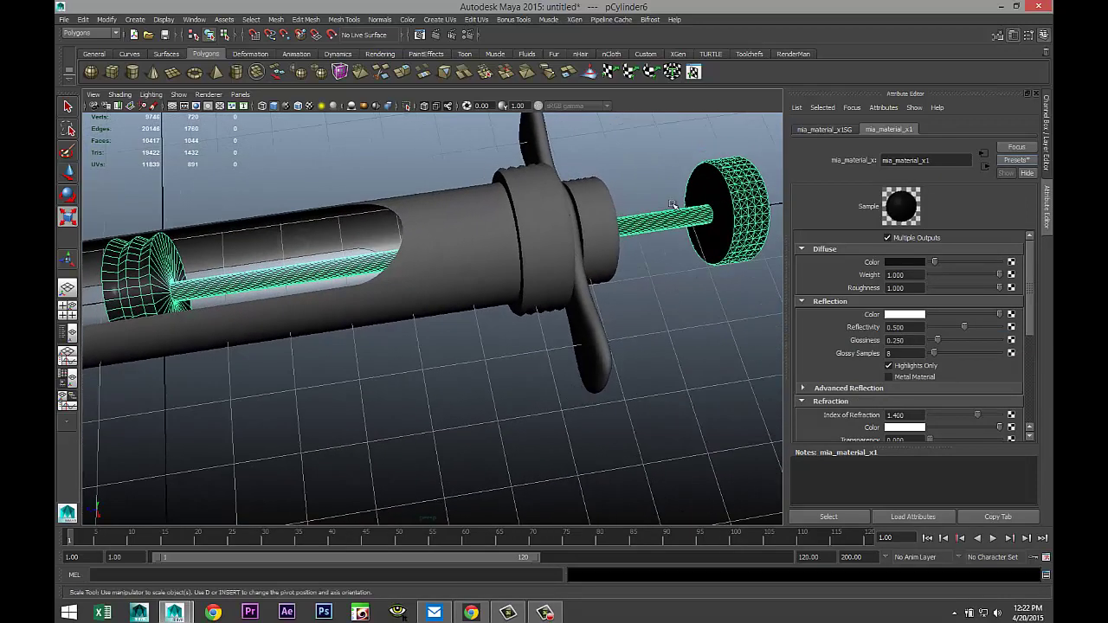
{"action": "right_click_drag", "start_coordinate": [667, 218], "coordinate": [668, 247]}
{"action": "left_click_drag", "start_coordinate": [648, 179], "coordinate": [574, 326]}
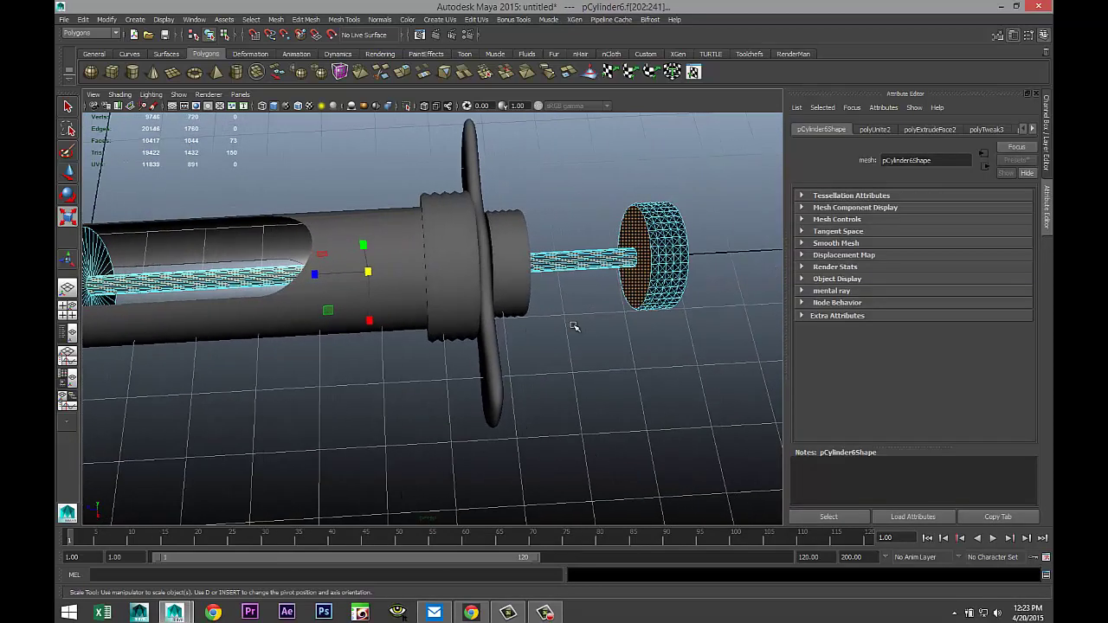
{"action": "left_click_drag", "start_coordinate": [588, 192], "coordinate": [738, 375]}
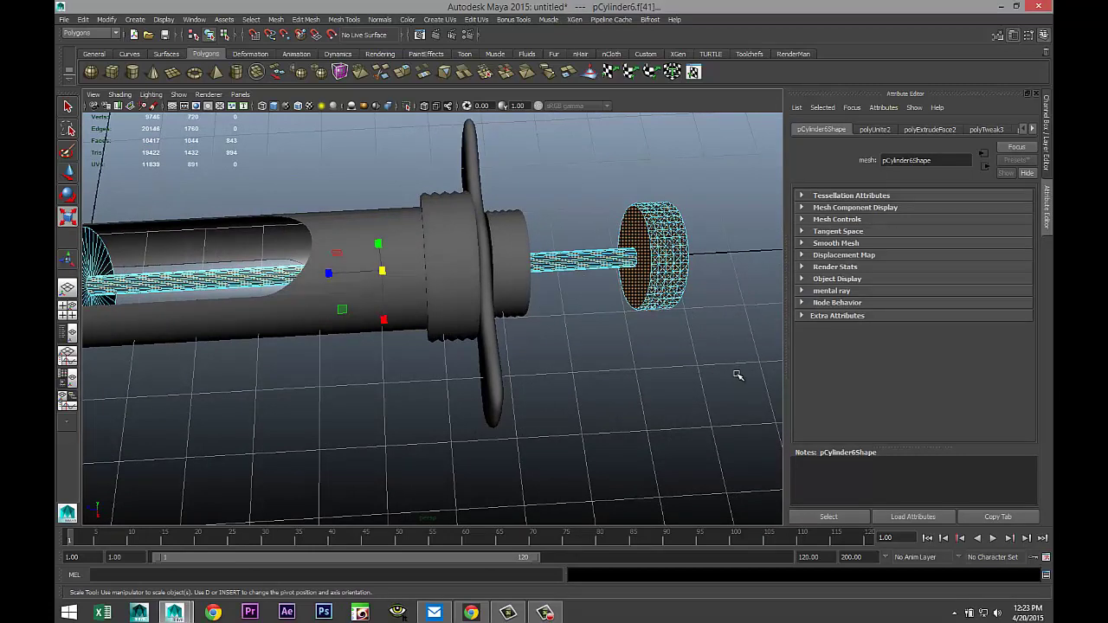
{"action": "right_click", "coordinate": [680, 257]}
{"action": "left_click", "coordinate": [667, 490]}
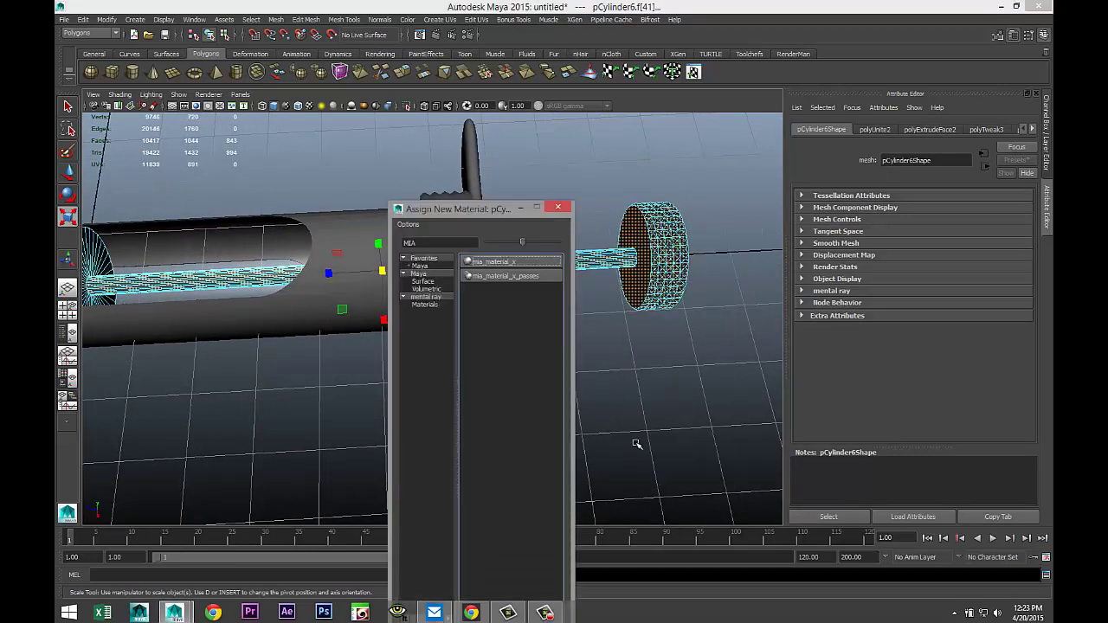
{"action": "left_click", "coordinate": [504, 261]}
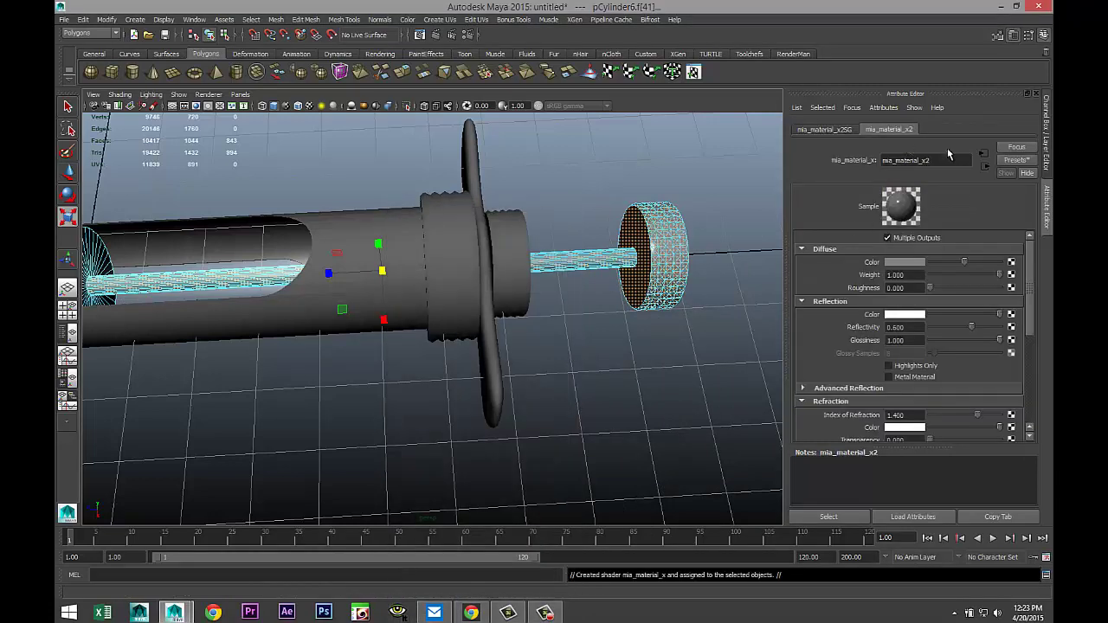
Replace the settings of the thumb-rest faces' material with the Chrome preset
{"action": "left_click", "coordinate": [1015, 160]}
{"action": "mouse_move", "coordinate": [970, 192]}
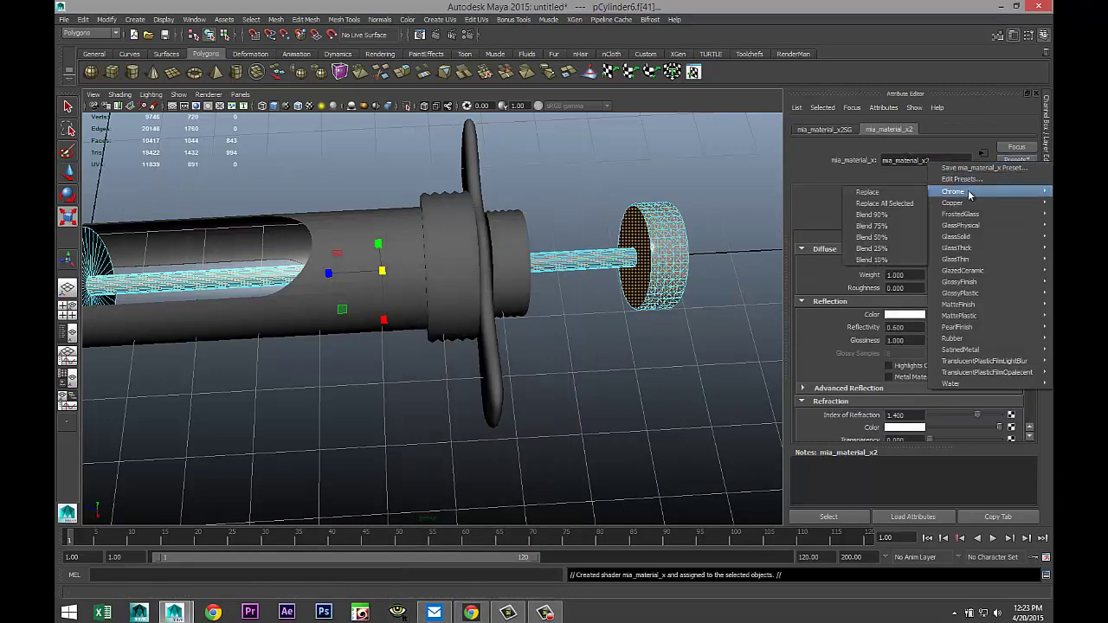
{"action": "left_click", "coordinate": [918, 192]}
Select the needle and nozzle, barrel, collar, finger flanges and rear cap together as whole objects, leaving out the plunger
{"action": "left_click_drag", "start_coordinate": [594, 302], "coordinate": [644, 322], "text": "alt"}
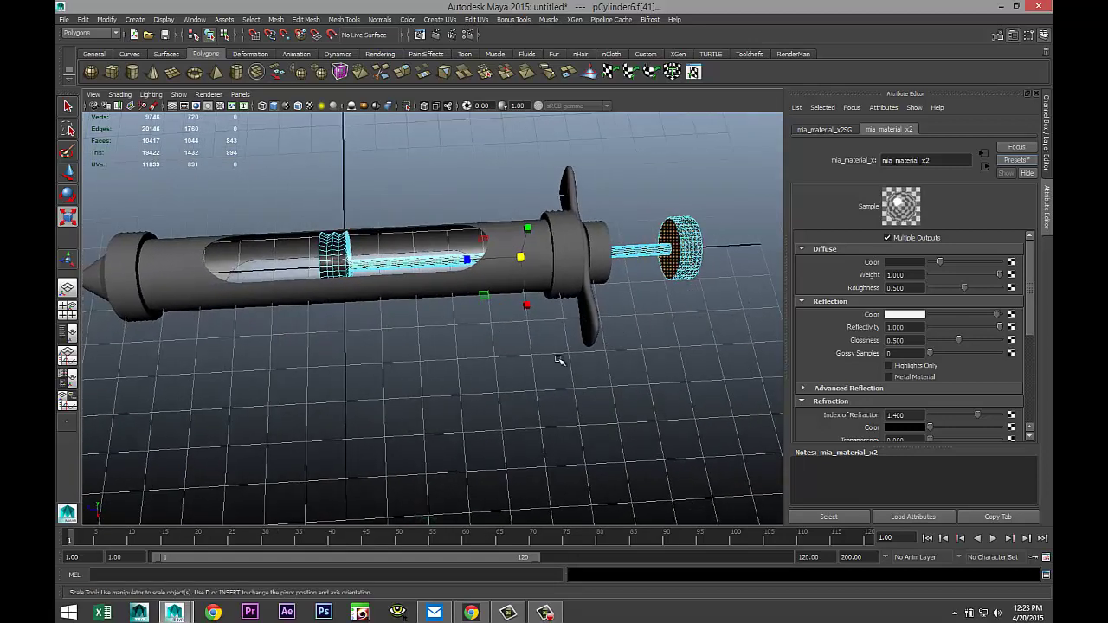
{"action": "left_click_drag", "start_coordinate": [559, 360], "coordinate": [175, 304], "text": "alt"}
{"action": "left_click", "coordinate": [160, 291]}
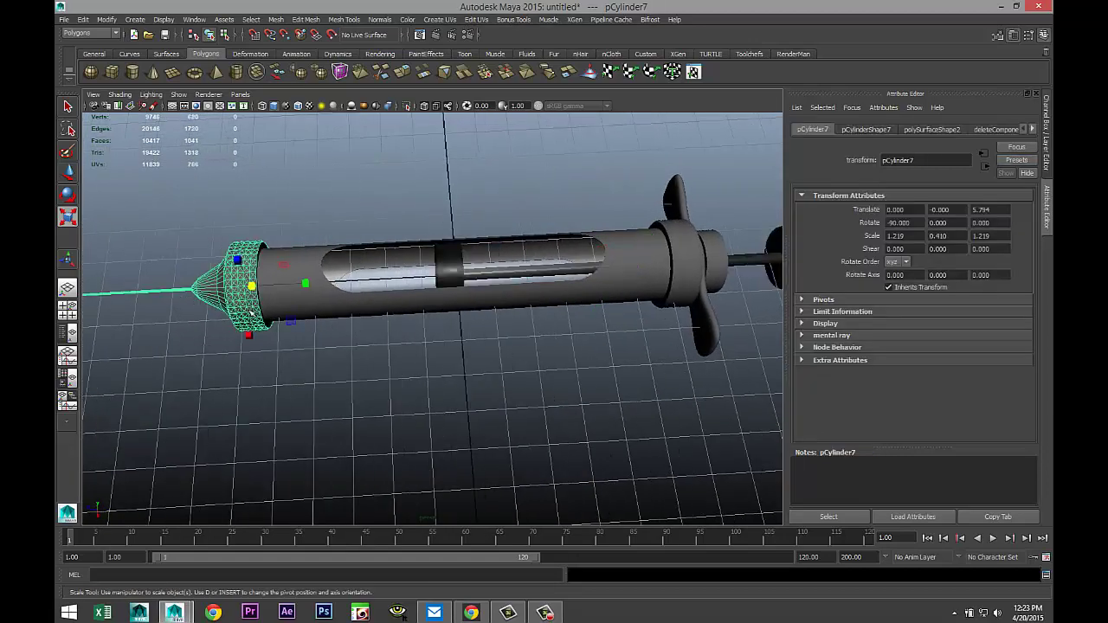
{"action": "left_click", "coordinate": [367, 294]}
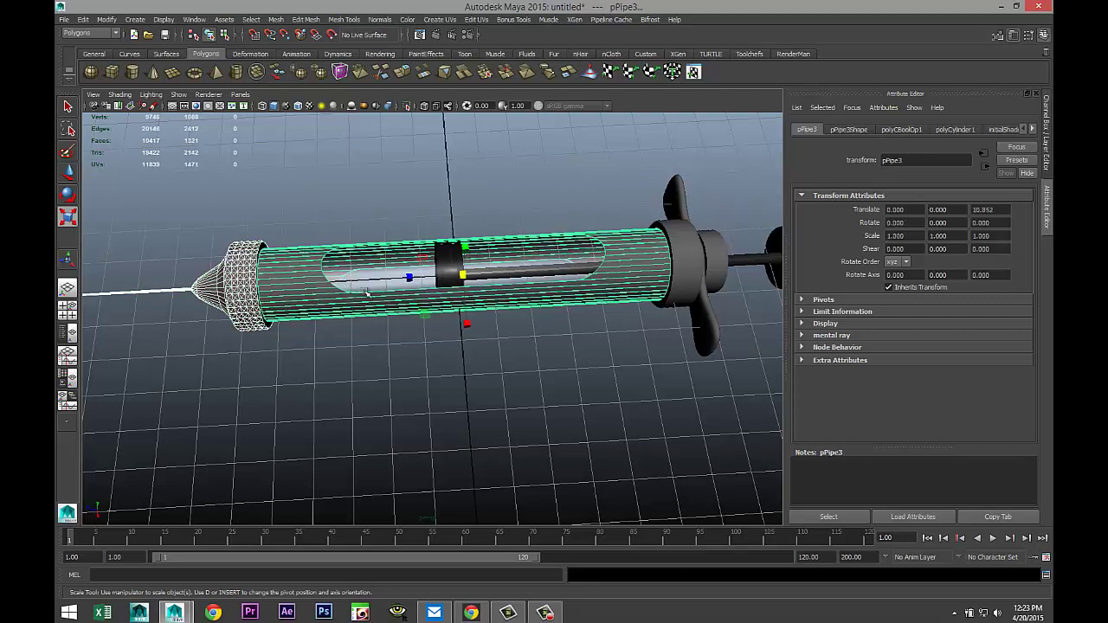
{"action": "left_click", "coordinate": [690, 248]}
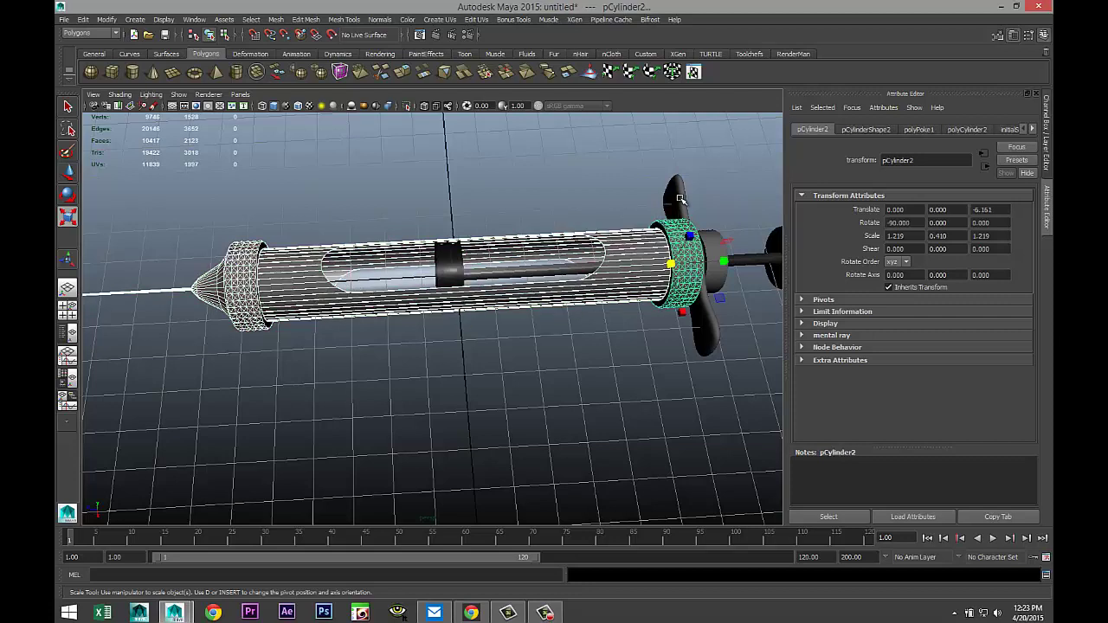
{"action": "left_click", "coordinate": [696, 218]}
{"action": "left_click", "coordinate": [721, 260]}
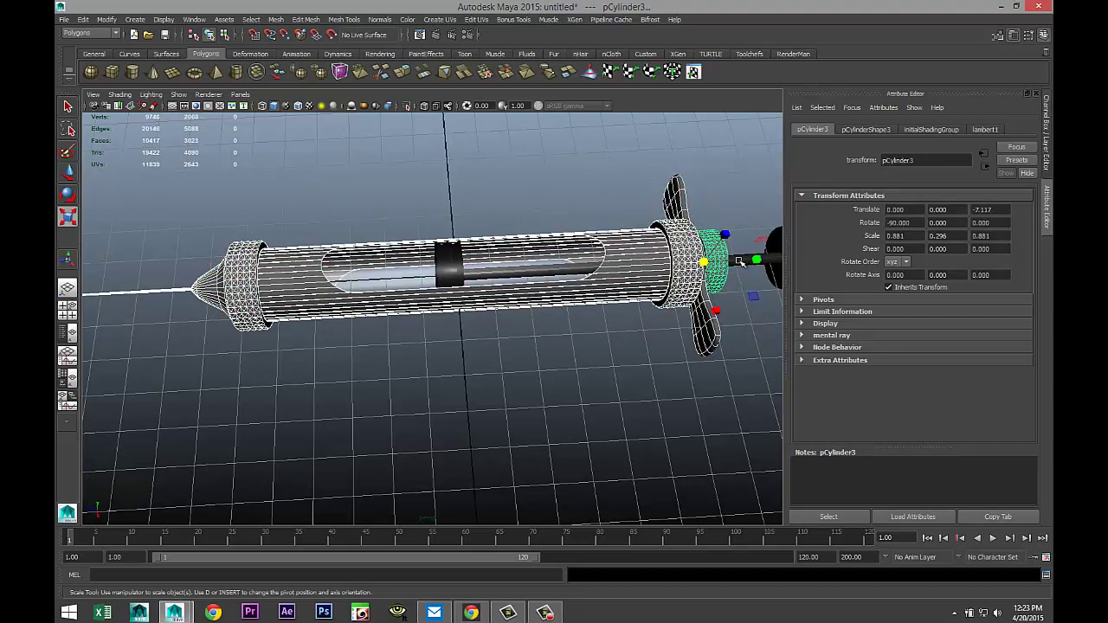
Assign a new mia_material_x material to the selected syringe body parts and replace its settings with the Chrome preset
{"action": "left_click_drag", "start_coordinate": [718, 324], "coordinate": [550, 320], "text": "alt"}
{"action": "right_click_drag", "start_coordinate": [534, 257], "coordinate": [534, 500]}
{"action": "left_click", "coordinate": [508, 263]}
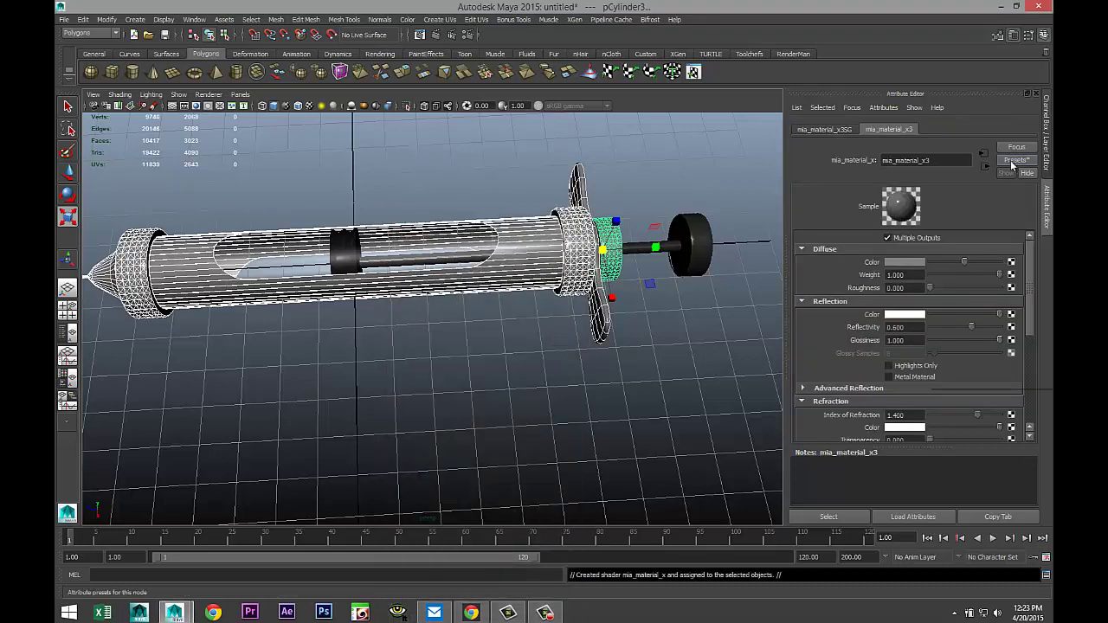
{"action": "left_click", "coordinate": [1015, 161]}
{"action": "mouse_move", "coordinate": [952, 202]}
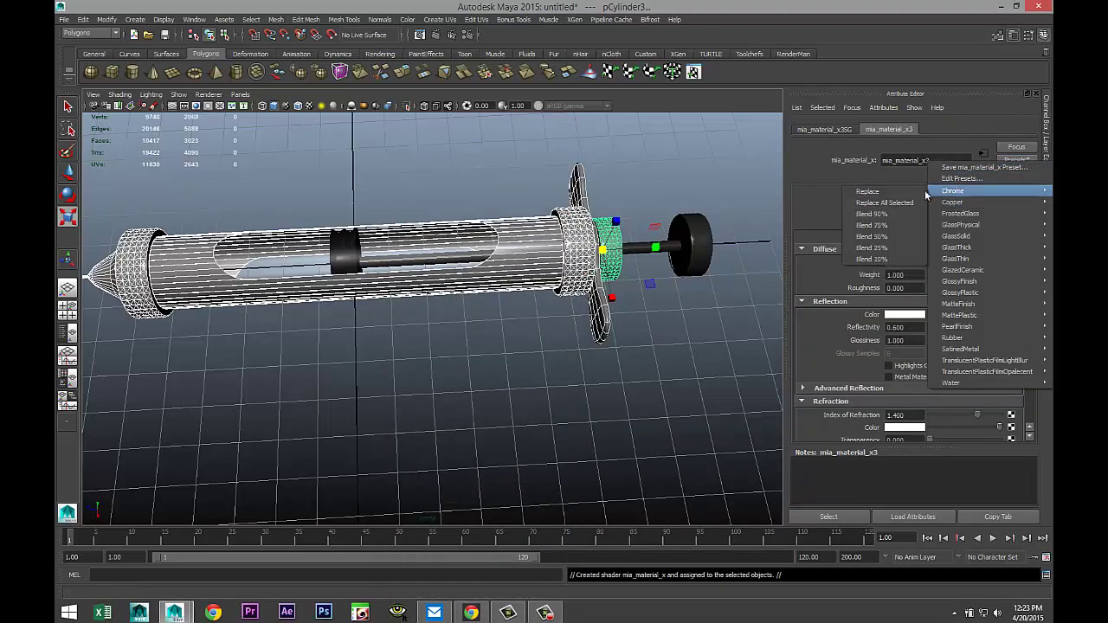
{"action": "left_click", "coordinate": [916, 200]}
Select every part of the syringe and combine them into a single mesh
{"action": "scroll", "coordinate": [546, 318], "scroll_direction": "down", "scroll_amount": 5}
{"action": "scroll", "coordinate": [546, 317], "scroll_direction": "up", "scroll_amount": 5}
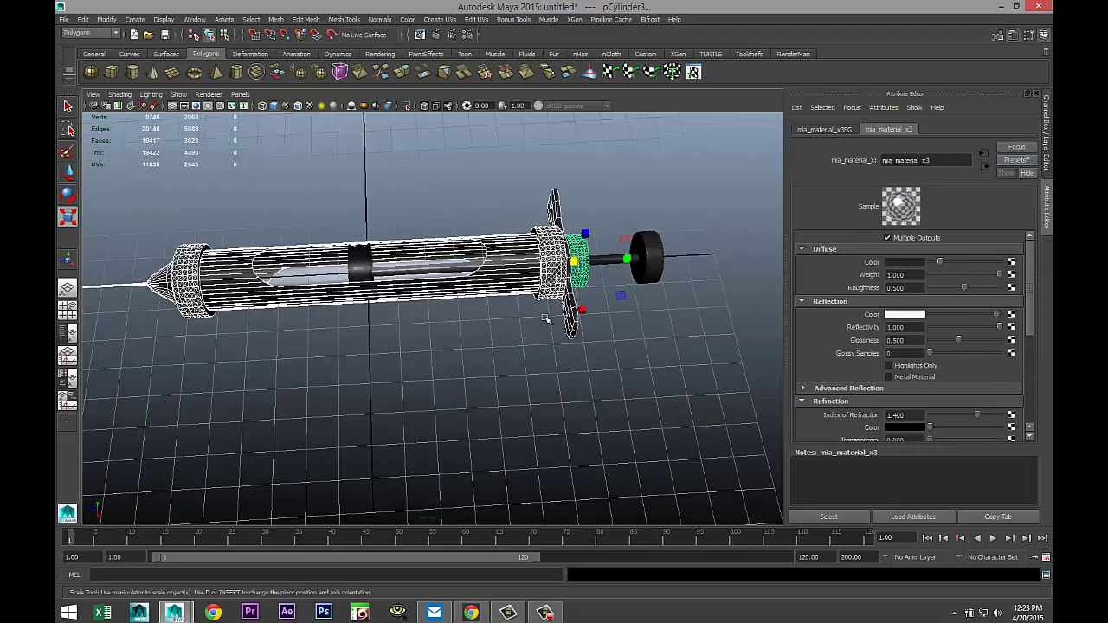
{"action": "scroll", "coordinate": [531, 329], "scroll_direction": "down", "scroll_amount": 5}
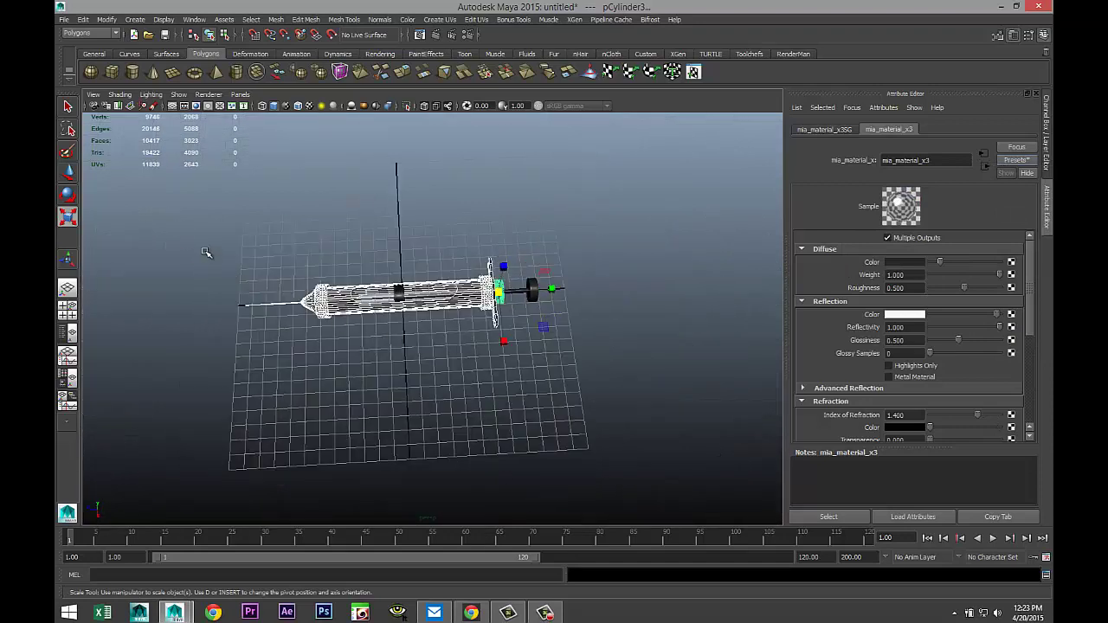
{"action": "left_click_drag", "start_coordinate": [246, 242], "coordinate": [668, 450]}
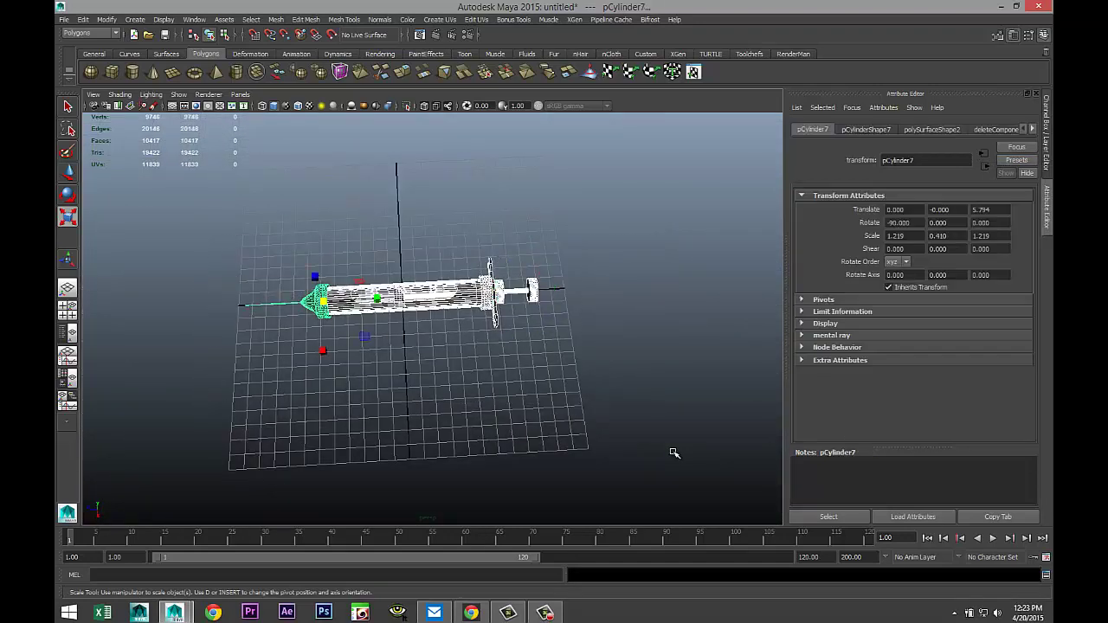
{"action": "left_click", "coordinate": [278, 21]}
{"action": "left_click", "coordinate": [305, 56]}
Raise the combined syringe to about 1.284 on the Y axis, working in the side view
{"action": "left_click", "coordinate": [68, 309]}
{"action": "key", "text": "space"}
{"action": "key", "text": "f"}
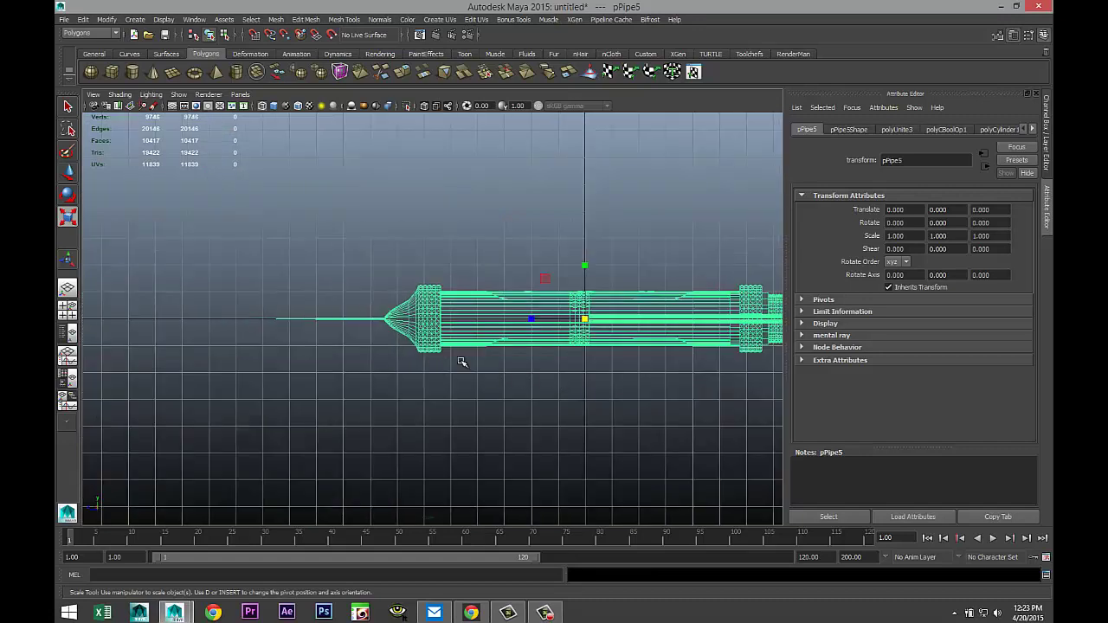
{"action": "key", "text": "w"}
{"action": "left_click_drag", "start_coordinate": [585, 261], "coordinate": [585, 227]}
Return to the perspective view and create a polygon plane at the origin
{"action": "left_click", "coordinate": [71, 312]}
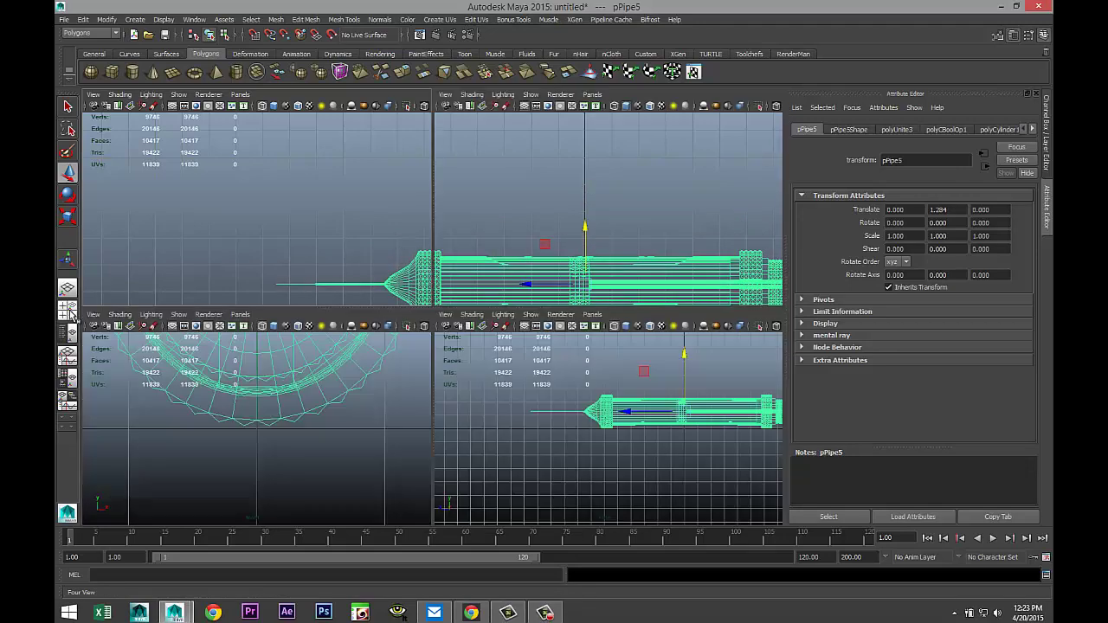
{"action": "key", "text": "space"}
{"action": "left_click_drag", "start_coordinate": [566, 275], "coordinate": [546, 353], "text": "alt"}
{"action": "scroll", "coordinate": [546, 352], "scroll_direction": "down", "scroll_amount": 5}
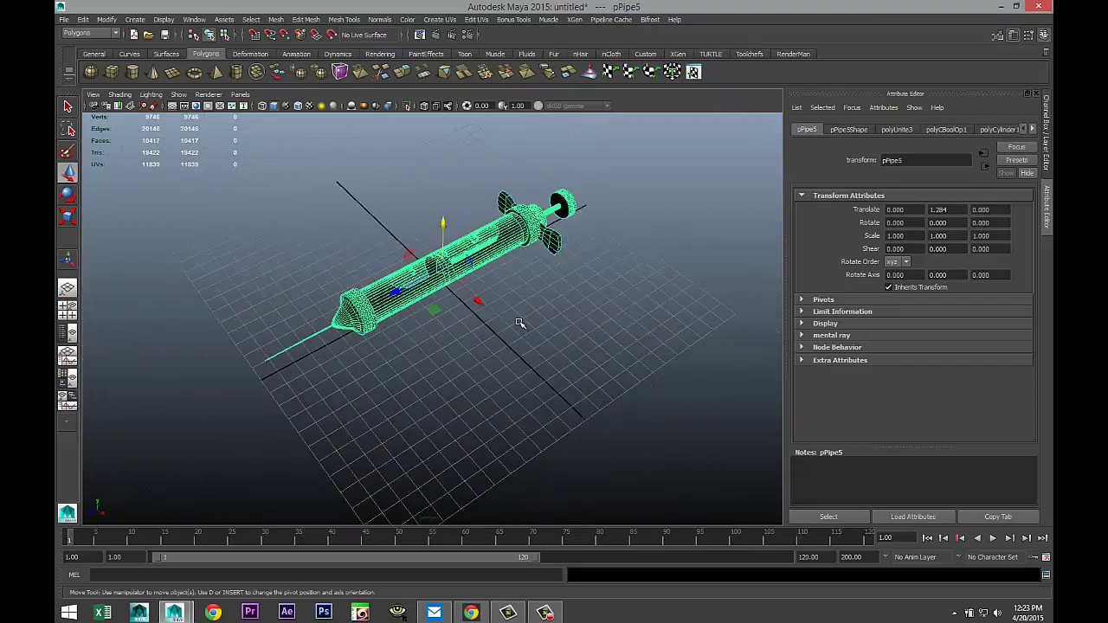
{"action": "left_click", "coordinate": [171, 76]}
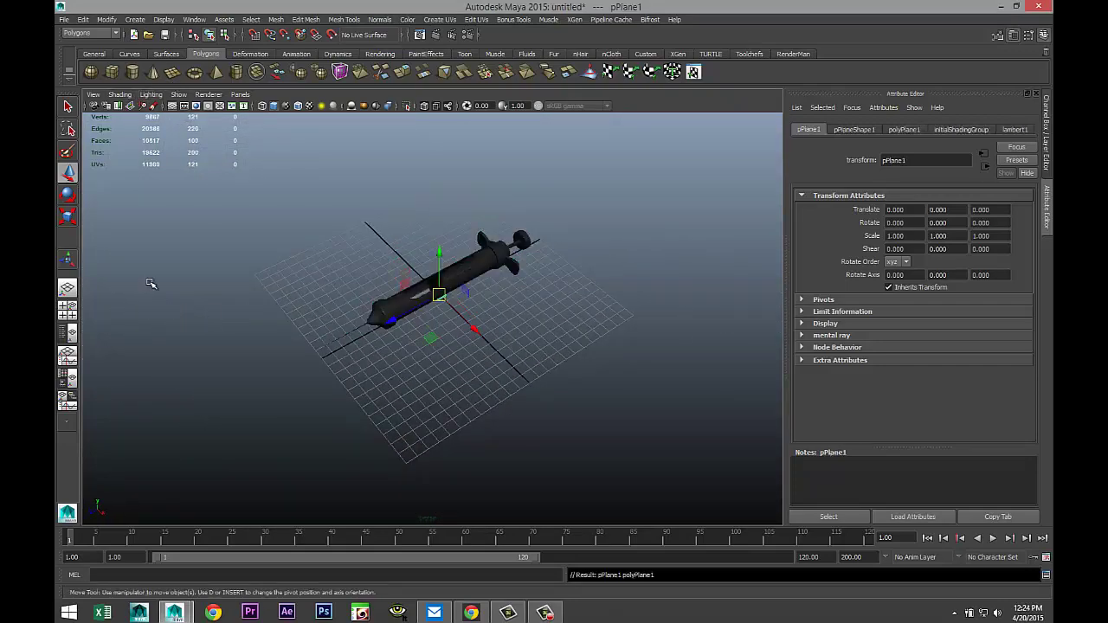
{"action": "left_click_drag", "start_coordinate": [151, 283], "coordinate": [779, 428]}
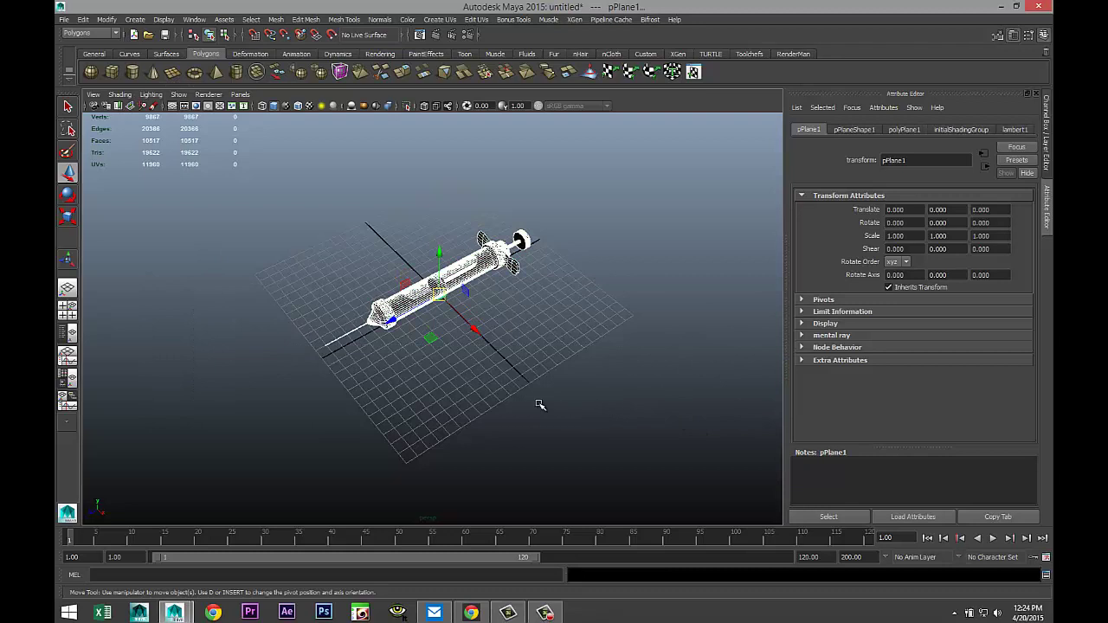
{"action": "key", "text": "r"}
{"action": "left_click_drag", "start_coordinate": [474, 329], "coordinate": [606, 448]}
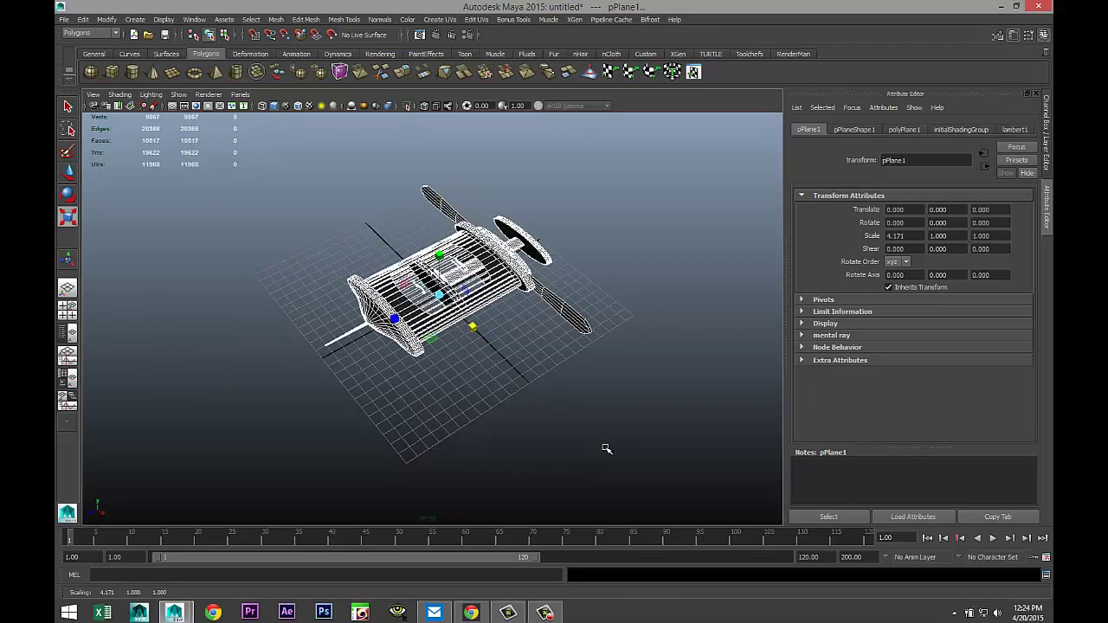
{"action": "key", "text": "ctrl+z"}
{"action": "key", "text": "ctrl+z"}
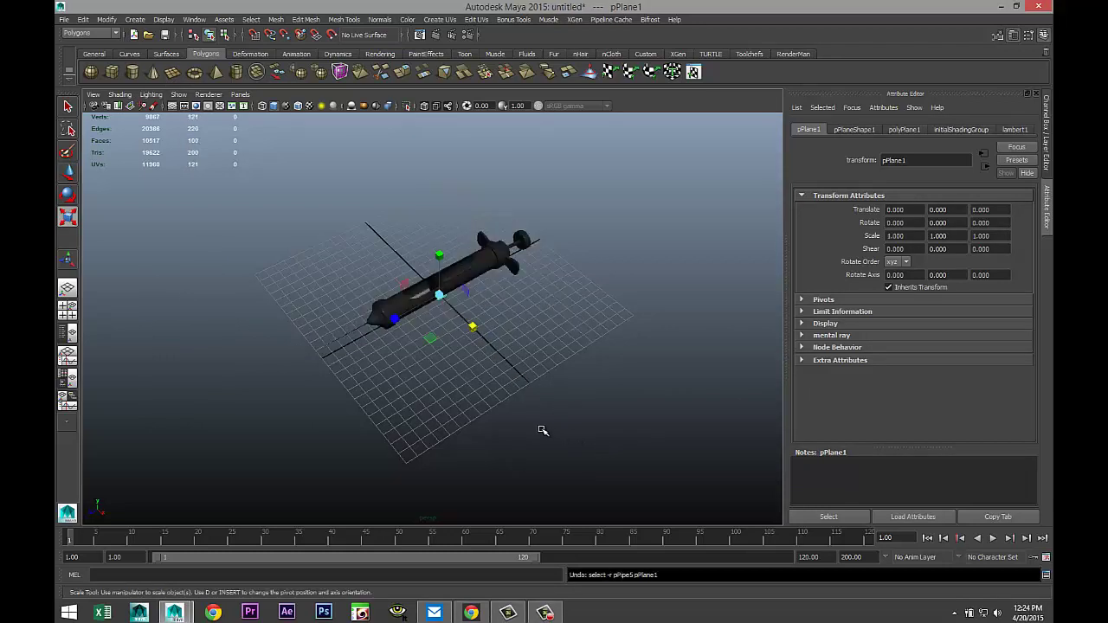
Create another polygon plane, scale it uniformly to about 87.23 as a ground surface, and position it at about 3.06 on X
{"action": "left_click", "coordinate": [172, 71]}
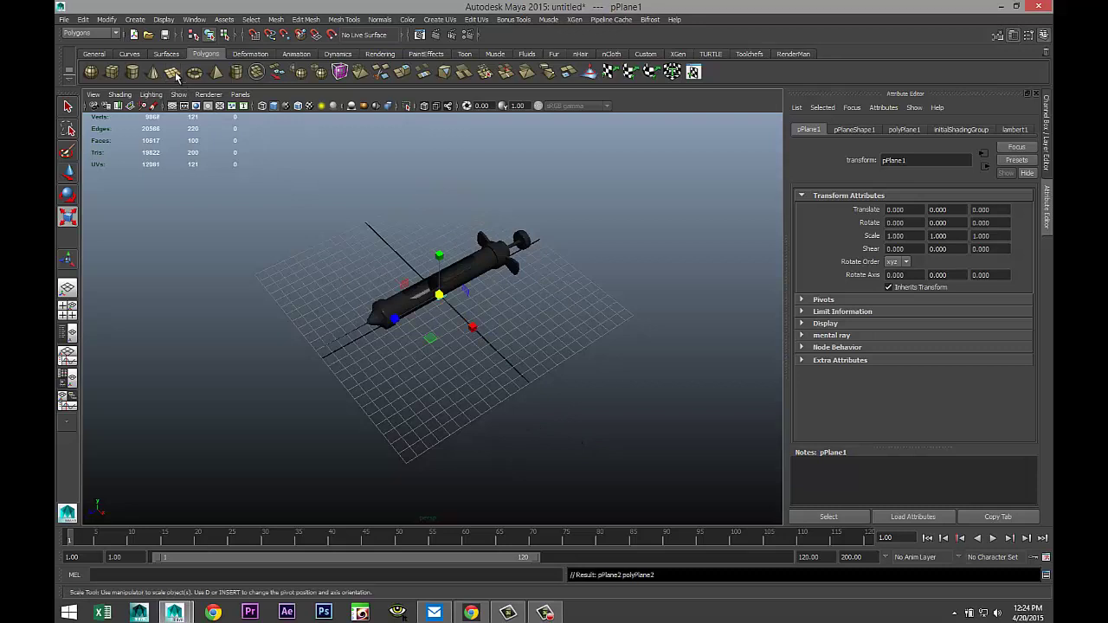
{"action": "key", "text": "w"}
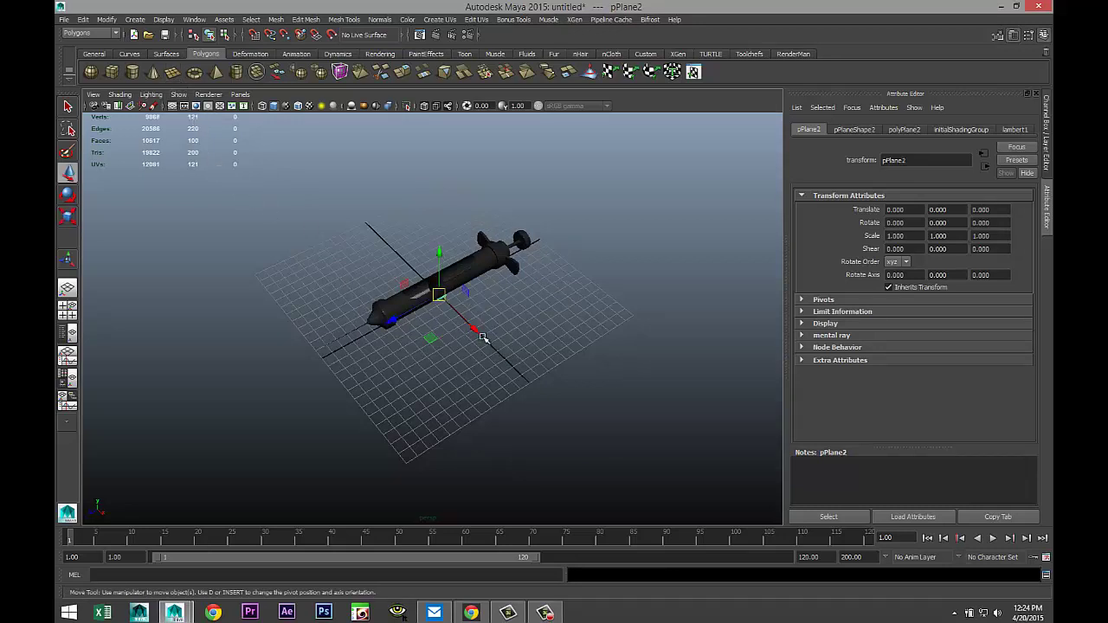
{"action": "left_click_drag", "start_coordinate": [477, 336], "coordinate": [547, 416]}
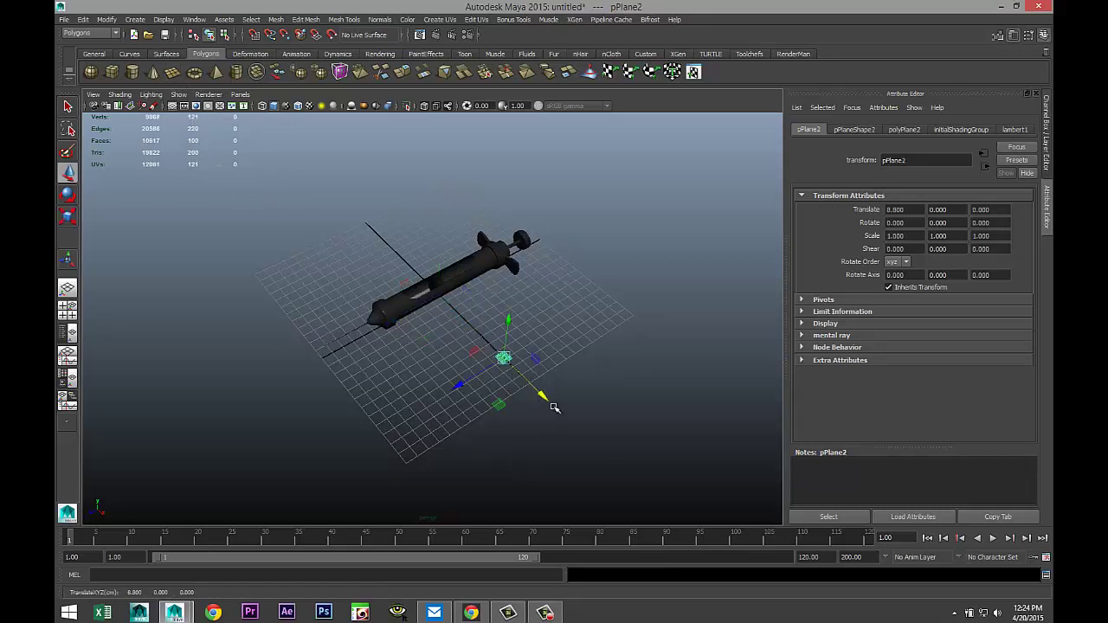
{"action": "key", "text": "r"}
{"action": "left_click_drag", "start_coordinate": [504, 358], "coordinate": [574, 384]}
{"action": "left_click_drag", "start_coordinate": [509, 358], "coordinate": [780, 399]}
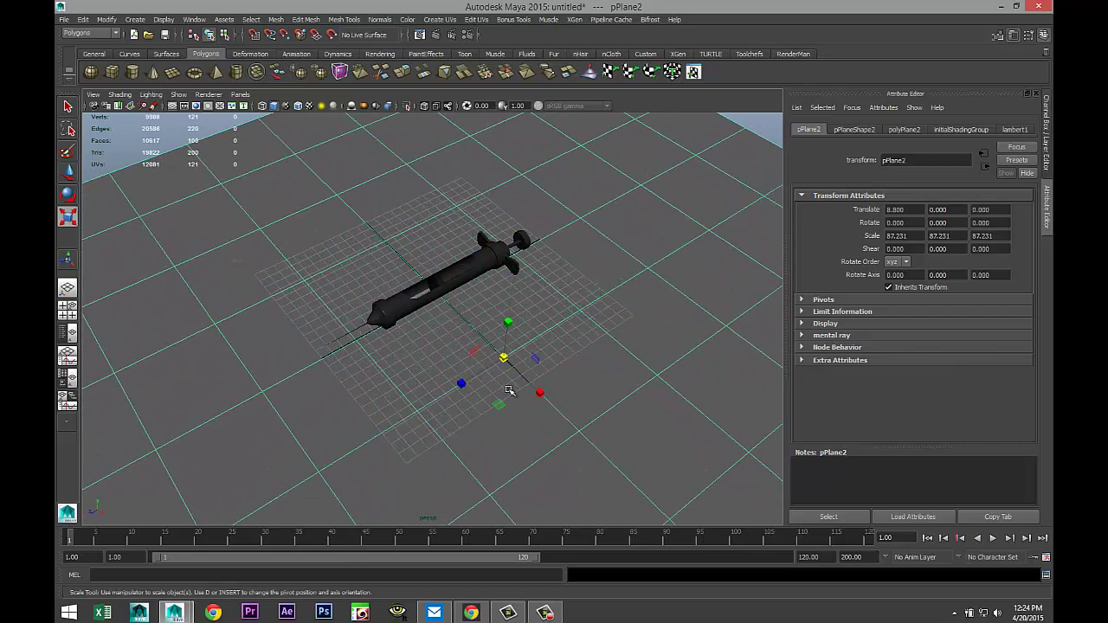
{"action": "key", "text": "w"}
{"action": "left_click_drag", "start_coordinate": [540, 393], "coordinate": [502, 359]}
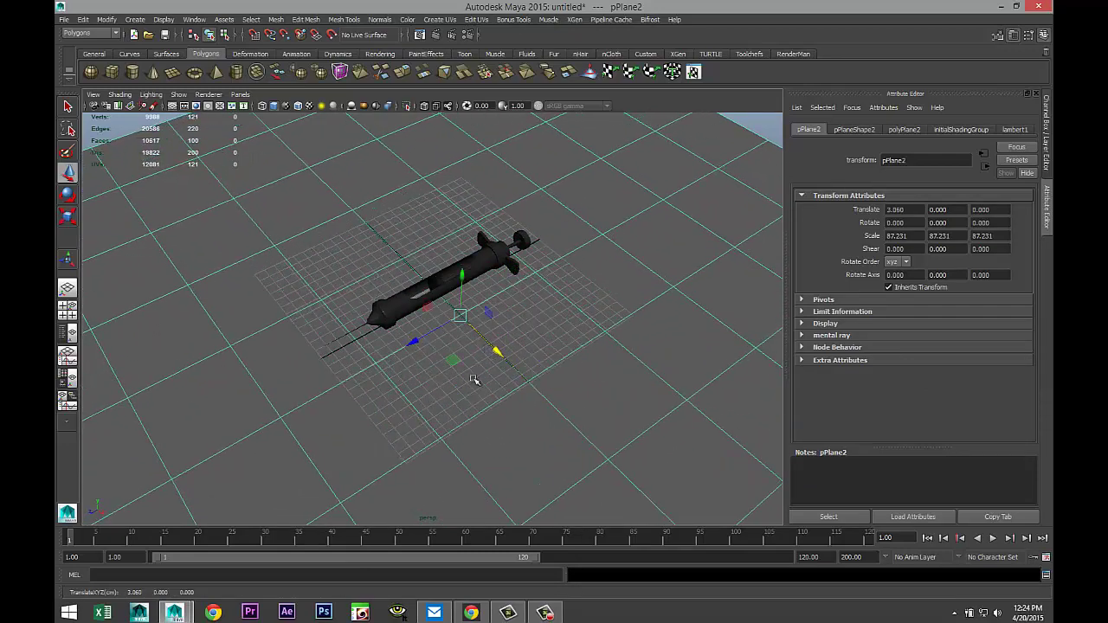
Set the scene to render with mental ray in the render settings
{"action": "scroll", "coordinate": [472, 381], "scroll_direction": "up", "scroll_amount": 5}
{"action": "scroll", "coordinate": [437, 418], "scroll_direction": "up", "scroll_amount": 3}
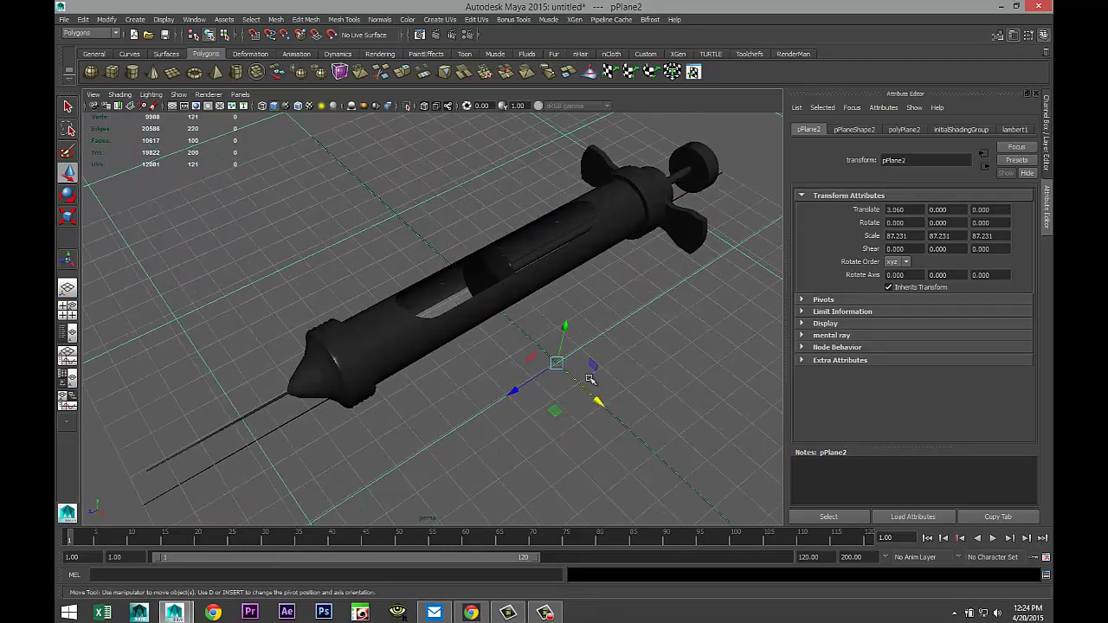
{"action": "left_click", "coordinate": [467, 35]}
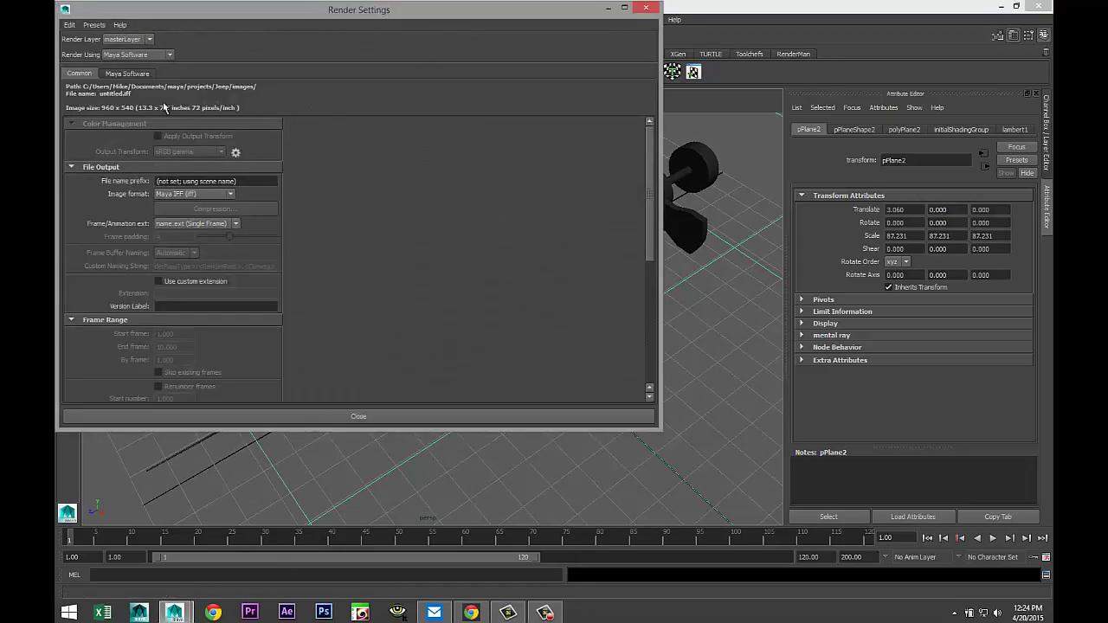
{"action": "left_click", "coordinate": [147, 54]}
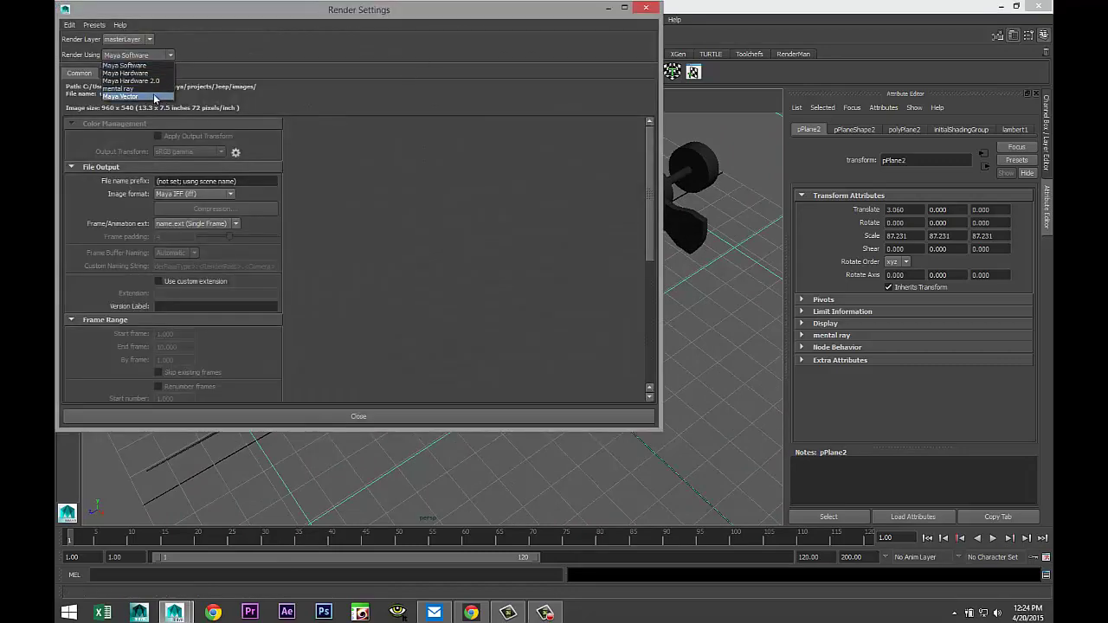
{"action": "left_click", "coordinate": [154, 89]}
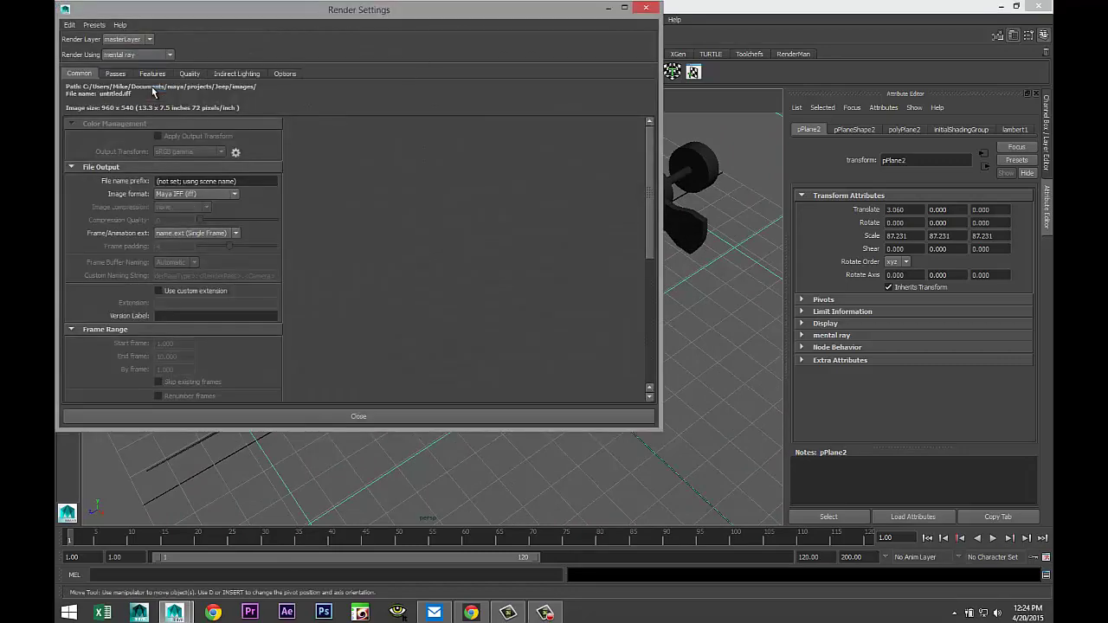
Enable Global Illumination, Final Gathering and Caustics in the indirect lighting settings
{"action": "left_click", "coordinate": [238, 74]}
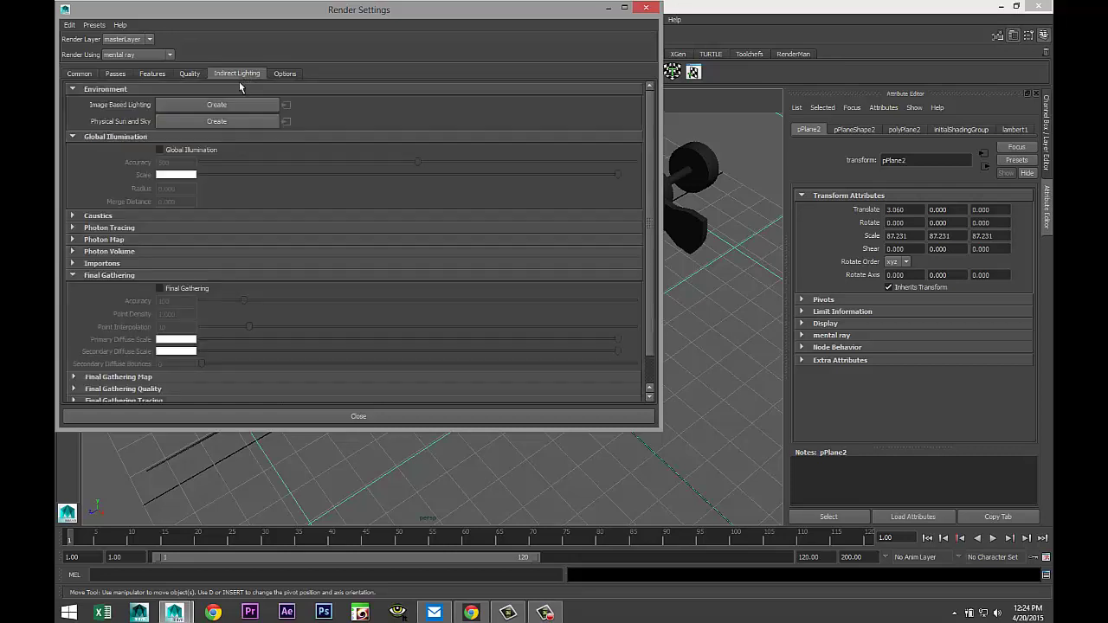
{"action": "left_click", "coordinate": [160, 150]}
{"action": "left_click", "coordinate": [159, 289]}
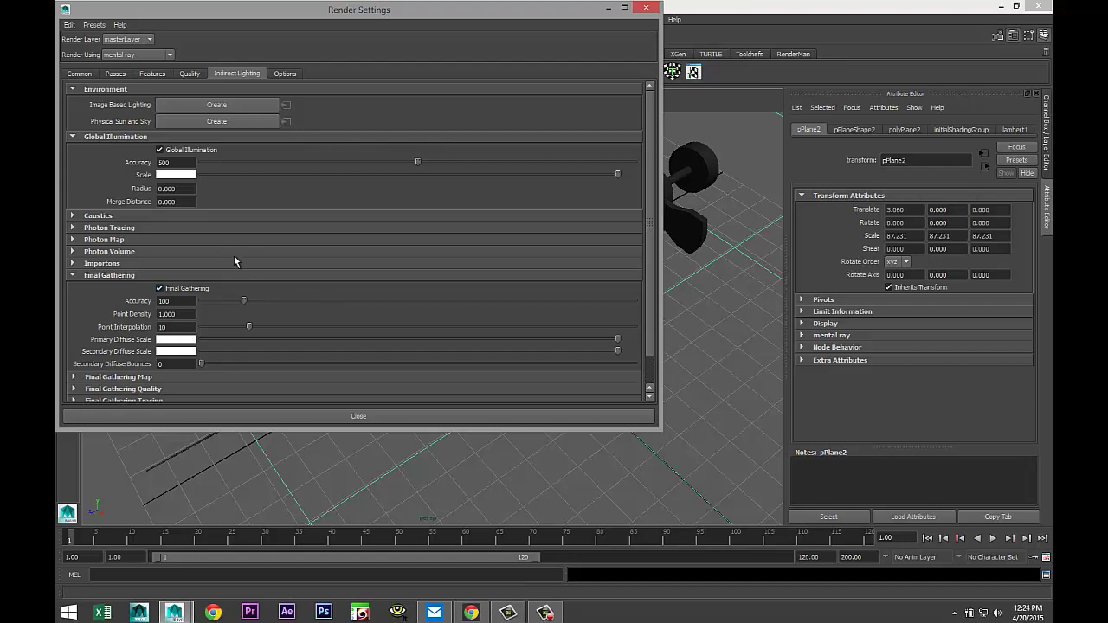
{"action": "left_click", "coordinate": [72, 216]}
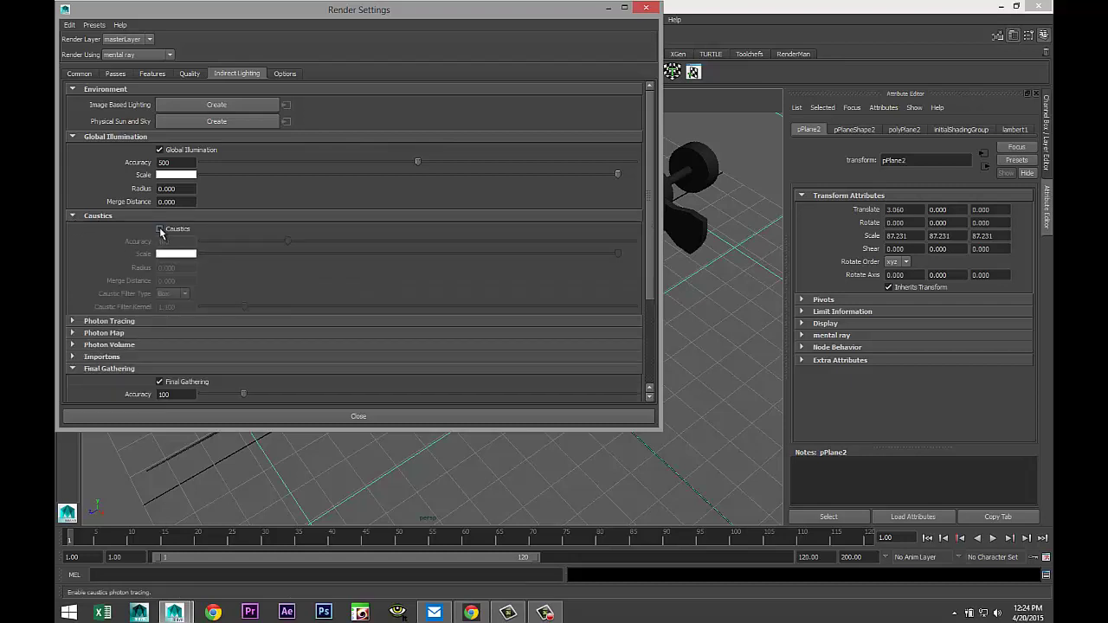
{"action": "left_click", "coordinate": [160, 231]}
Set raytracing quality to 8 reflections, 8 refractions and a max trace depth of 12
{"action": "left_click", "coordinate": [191, 74]}
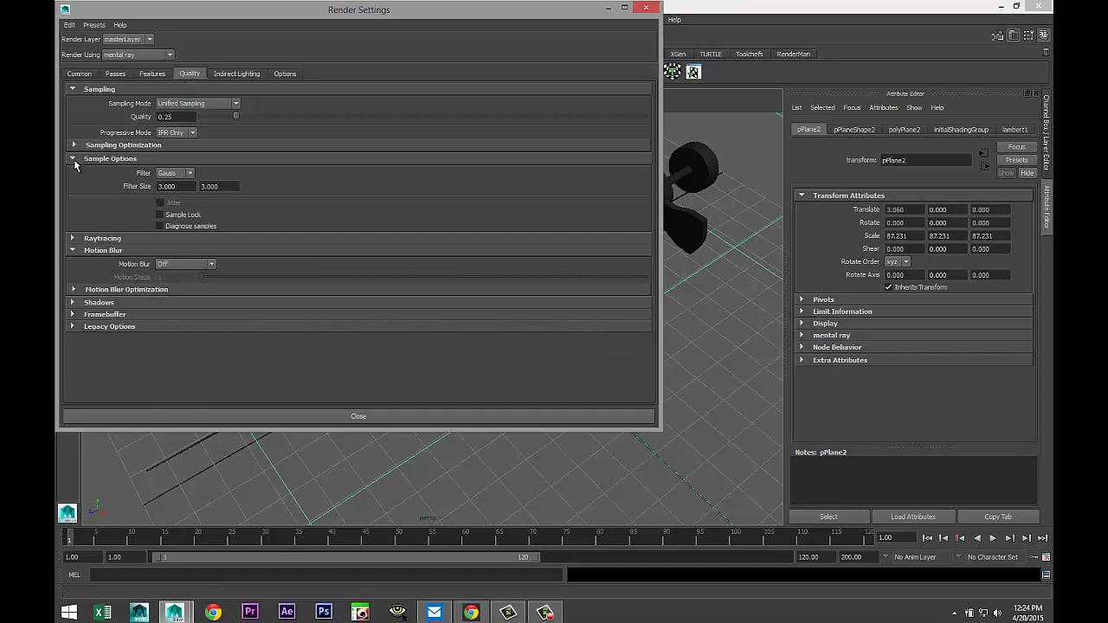
{"action": "left_click", "coordinate": [73, 238]}
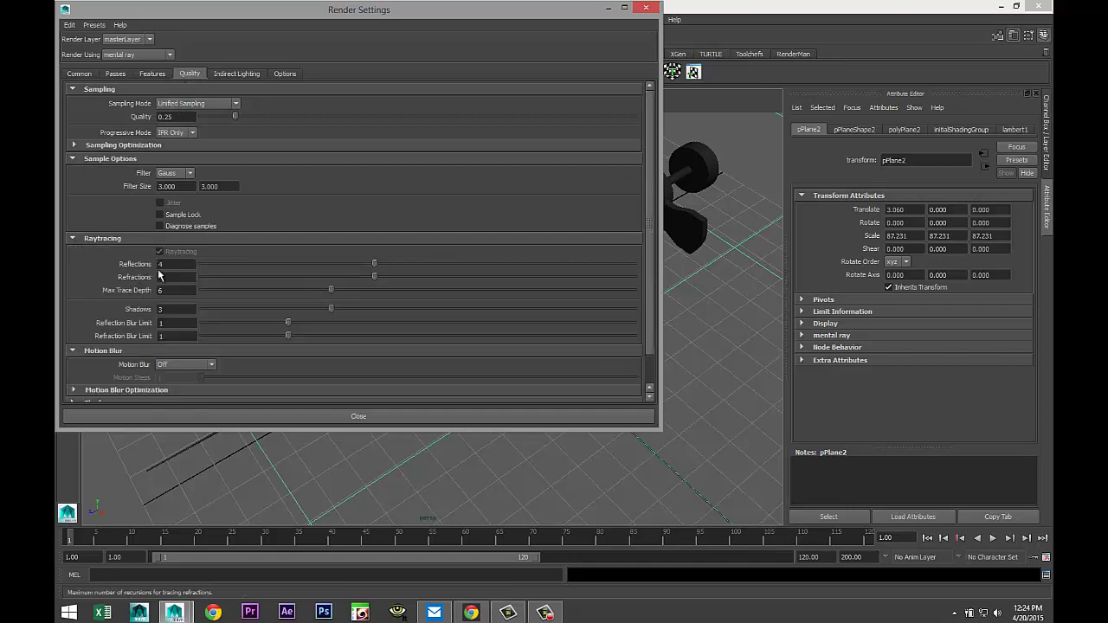
{"action": "left_click", "coordinate": [183, 263]}
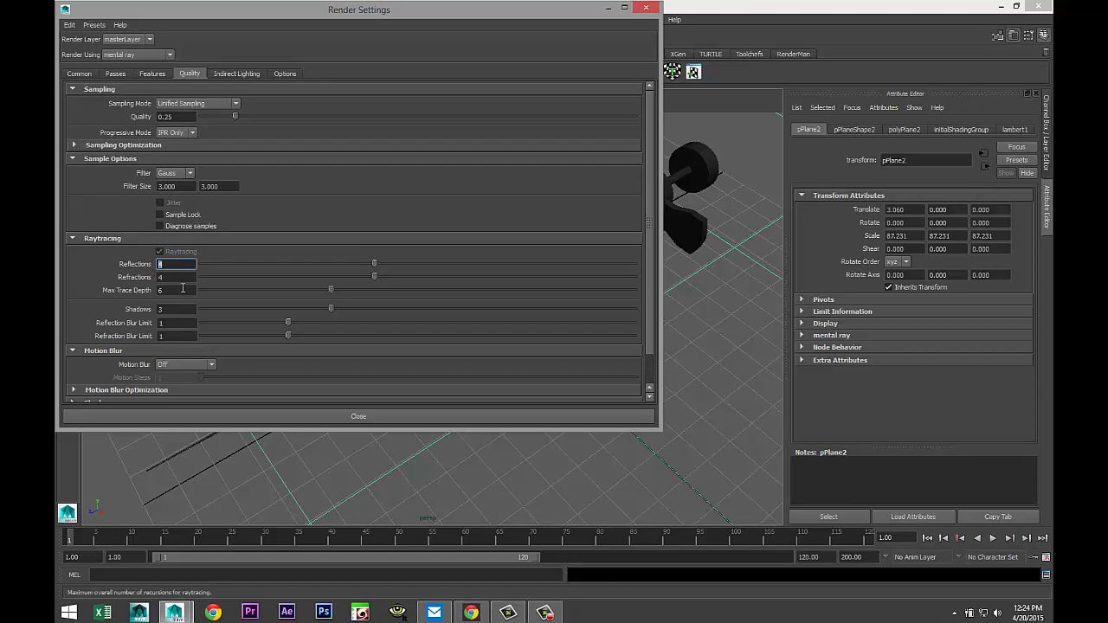
{"action": "type", "text": "8"}
{"action": "left_click", "coordinate": [181, 277]}
{"action": "type", "text": "8"}
{"action": "key", "text": "Tab"}
{"action": "type", "text": "1"}
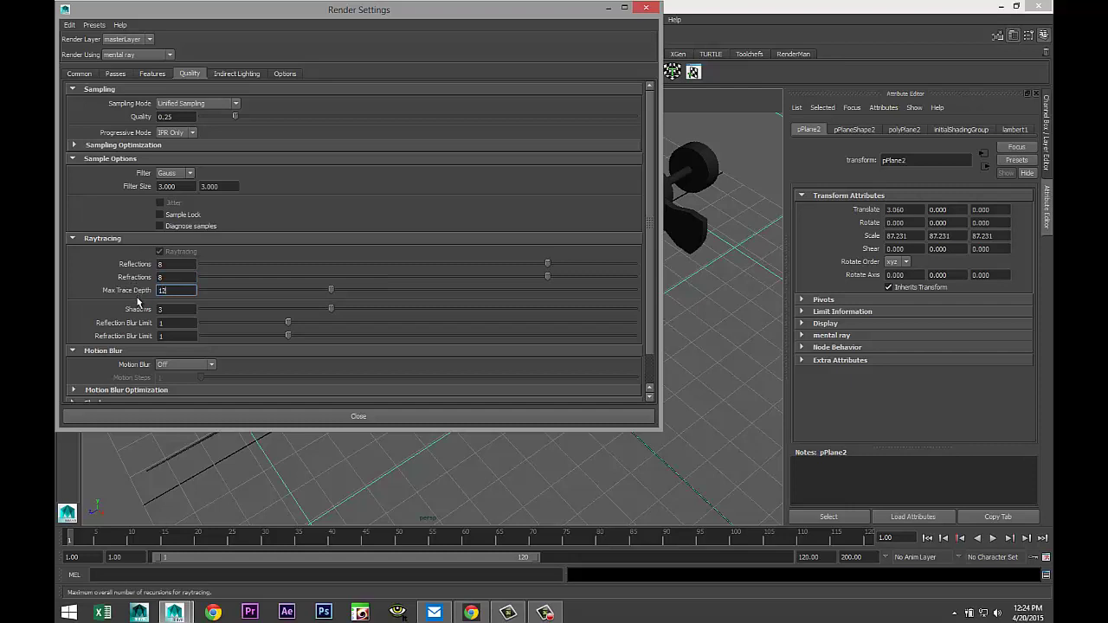
{"action": "type", "text": "2"}
{"action": "key", "text": "Tab"}
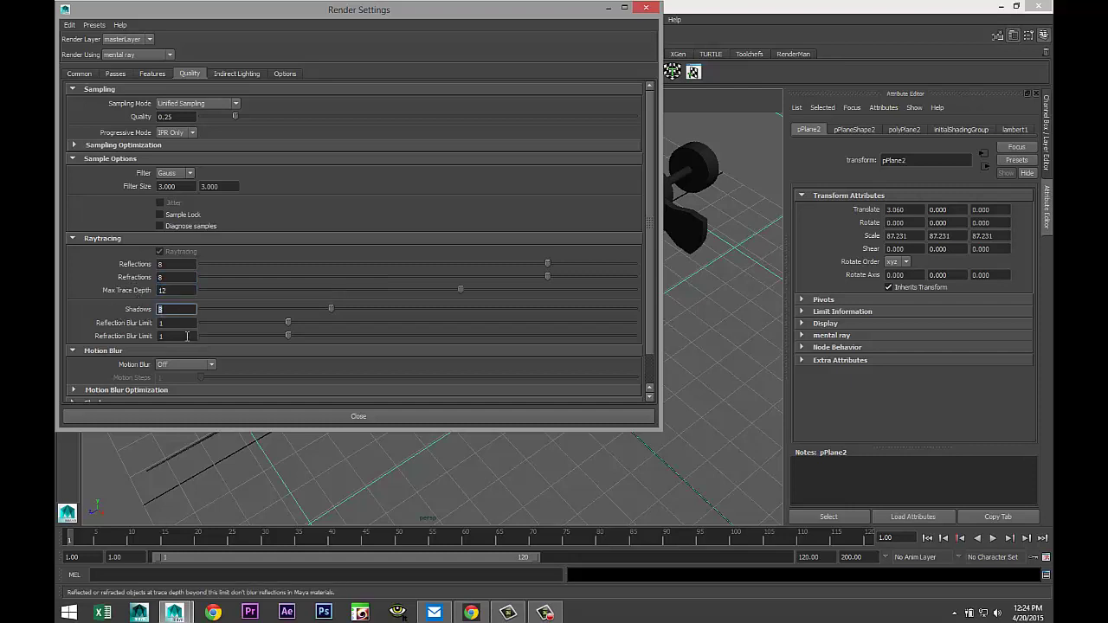
Set the raytracing shadows to 6 and both the reflection and refraction blur limits to 3
{"action": "type", "text": "6"}
{"action": "key", "text": "Tab"}
{"action": "type", "text": "3"}
{"action": "key", "text": "Tab"}
{"action": "type", "text": "3"}
{"action": "left_click", "coordinate": [176, 324]}
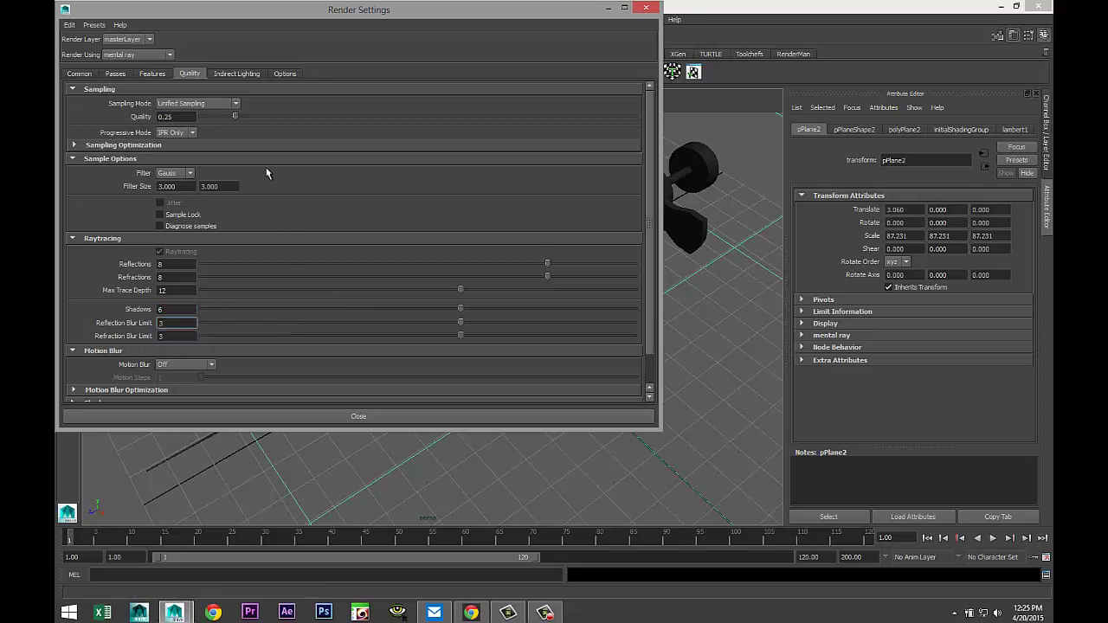
Set the render image size to the HD 1080 preset
{"action": "left_click", "coordinate": [71, 74]}
{"action": "scroll", "coordinate": [237, 287], "scroll_direction": "down", "scroll_amount": 10}
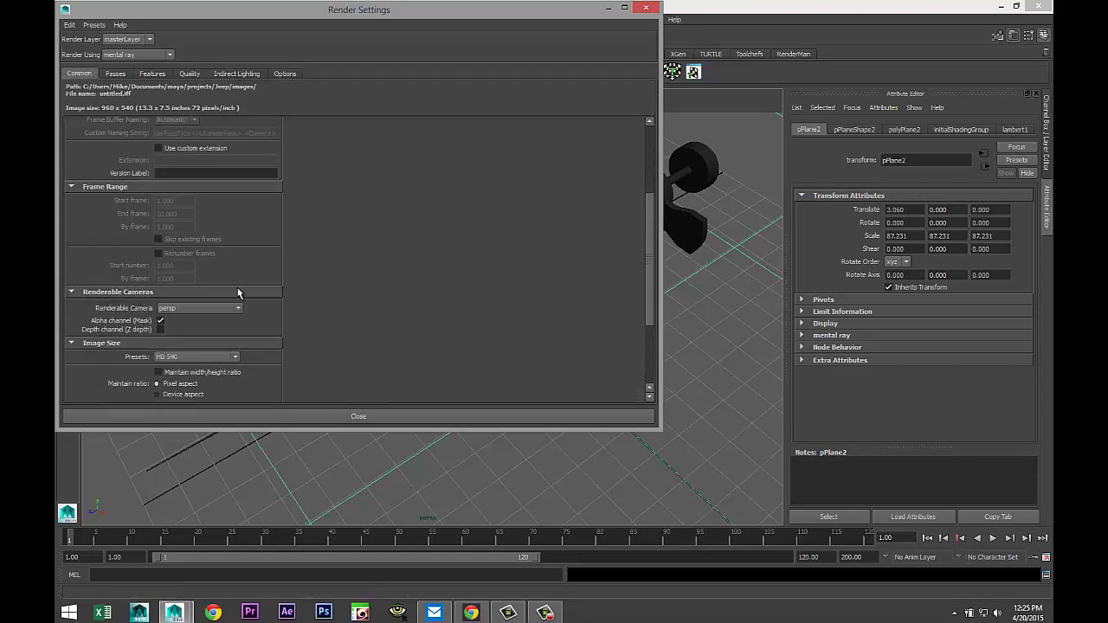
{"action": "left_click", "coordinate": [235, 235]}
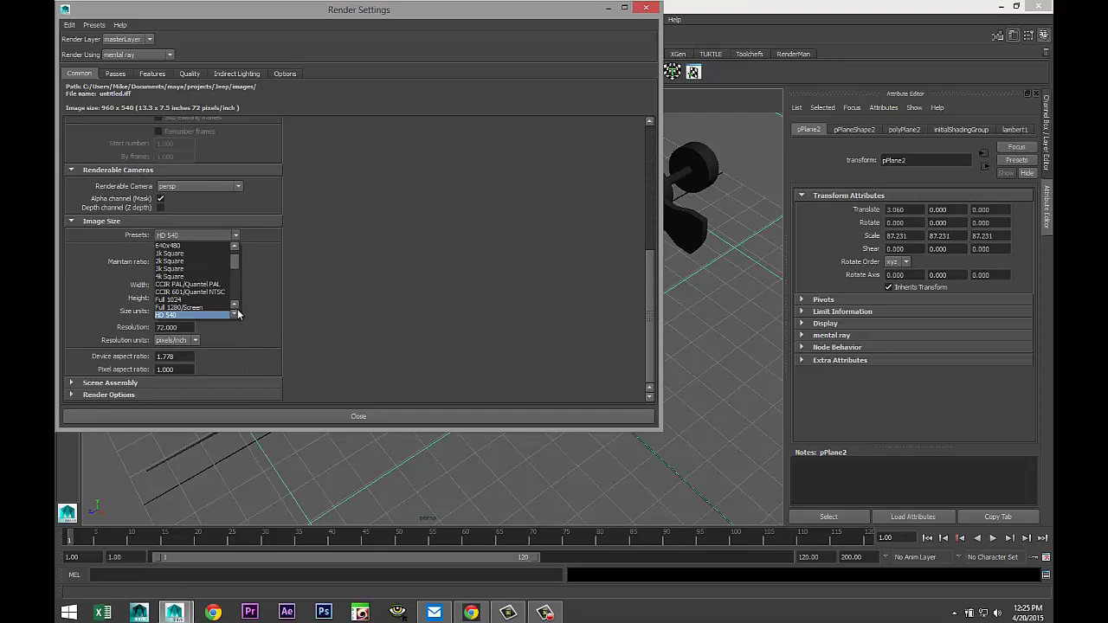
{"action": "scroll", "coordinate": [236, 312], "scroll_direction": "down", "scroll_amount": 2}
{"action": "left_click", "coordinate": [207, 314]}
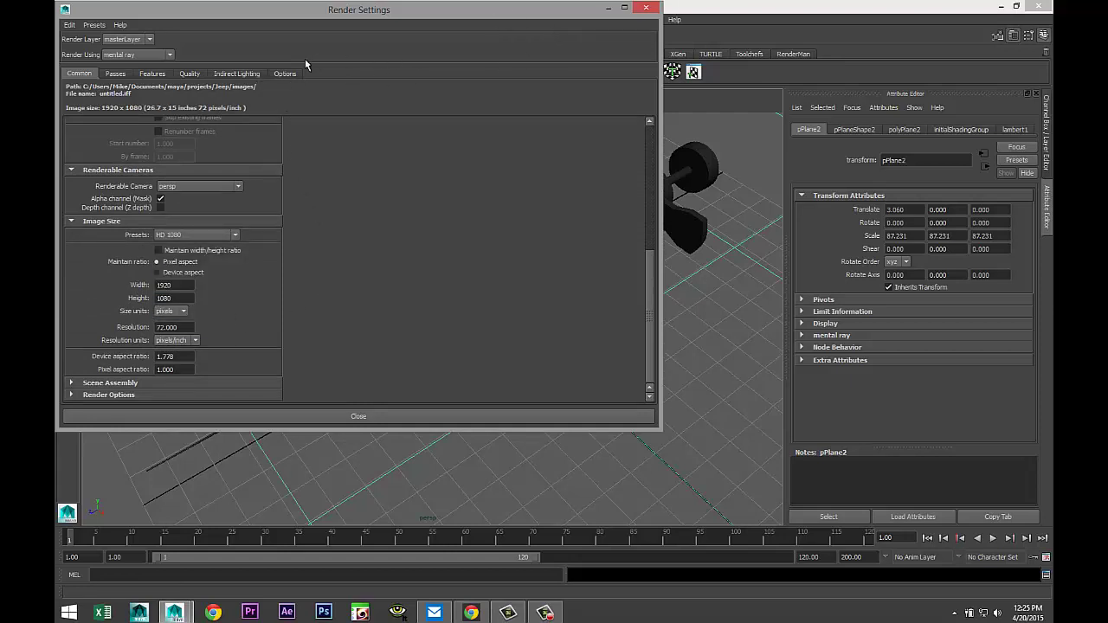
Create an image based lighting environment for the render and minimize the render settings
{"action": "left_click", "coordinate": [238, 76]}
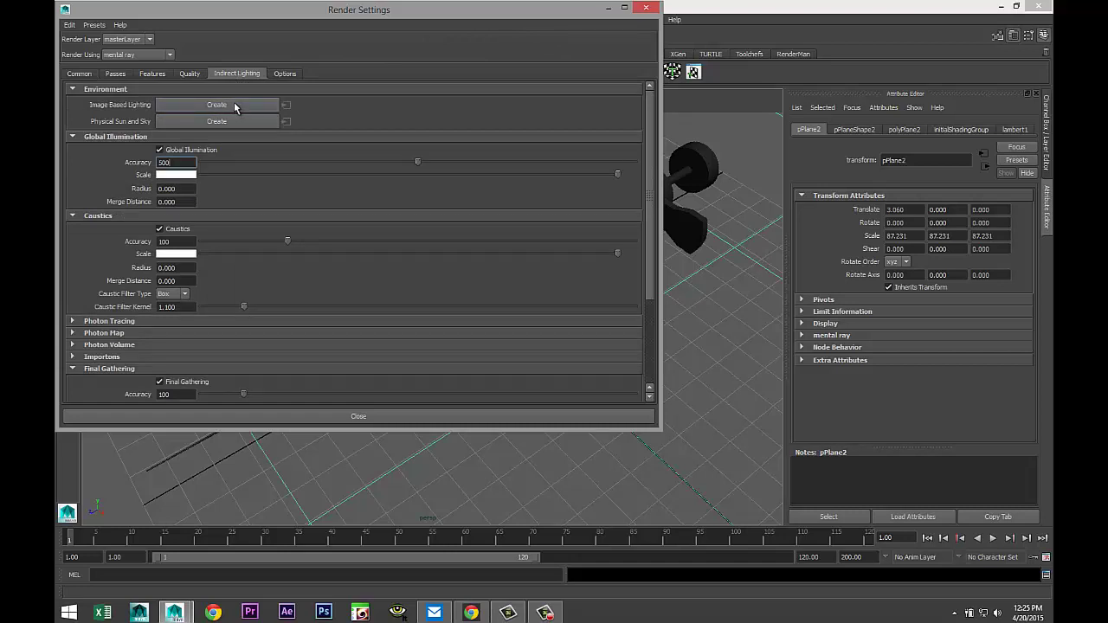
{"action": "left_click", "coordinate": [235, 103]}
{"action": "left_click", "coordinate": [607, 8]}
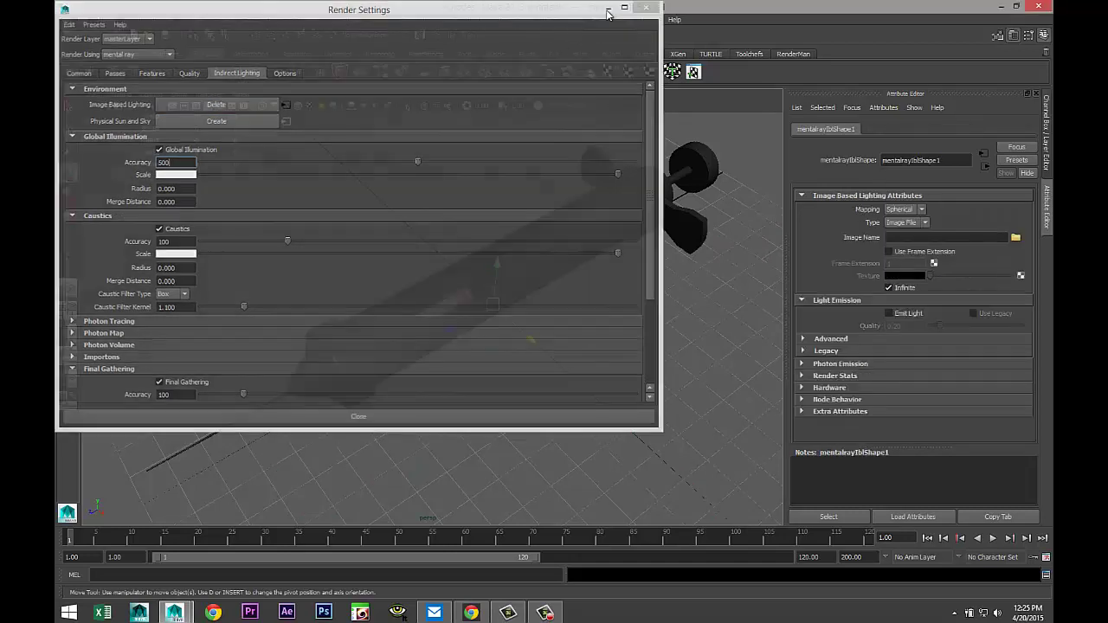
Load Sky 7.hdr from the HDRI folder in Documents/maya as the image for the image based lighting
{"action": "left_click", "coordinate": [1015, 237]}
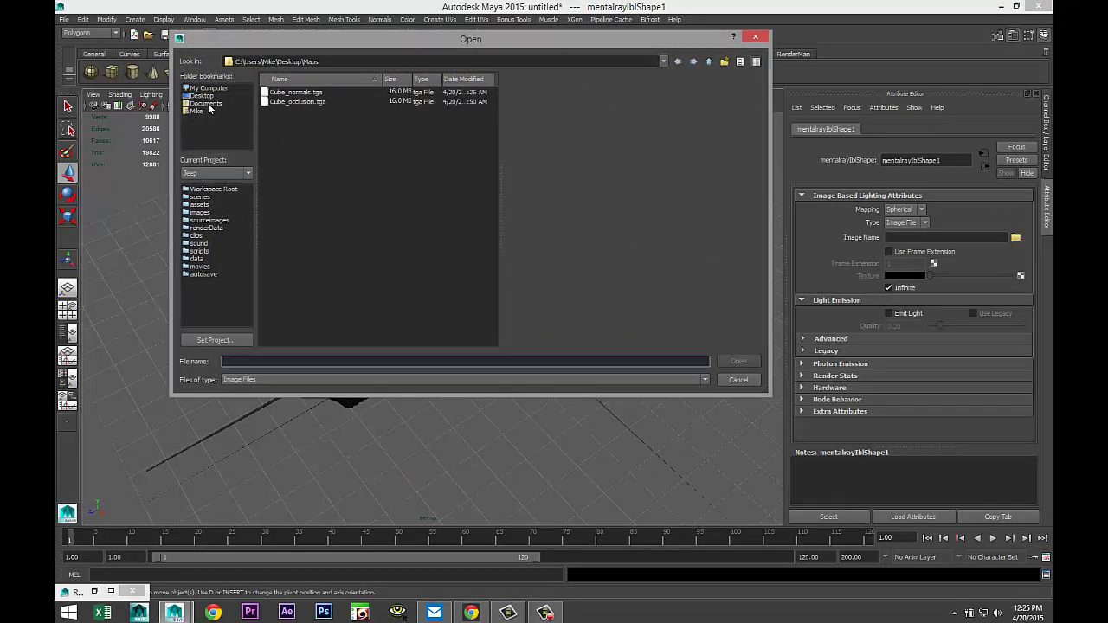
{"action": "left_click", "coordinate": [208, 104]}
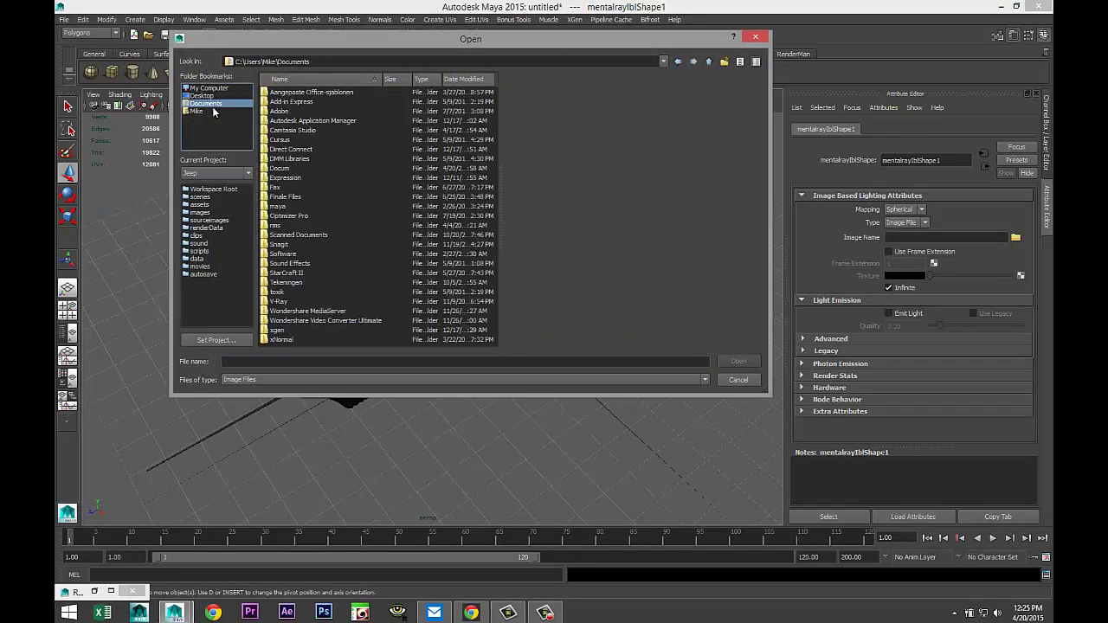
{"action": "double_click", "coordinate": [285, 206]}
{"action": "double_click", "coordinate": [279, 141]}
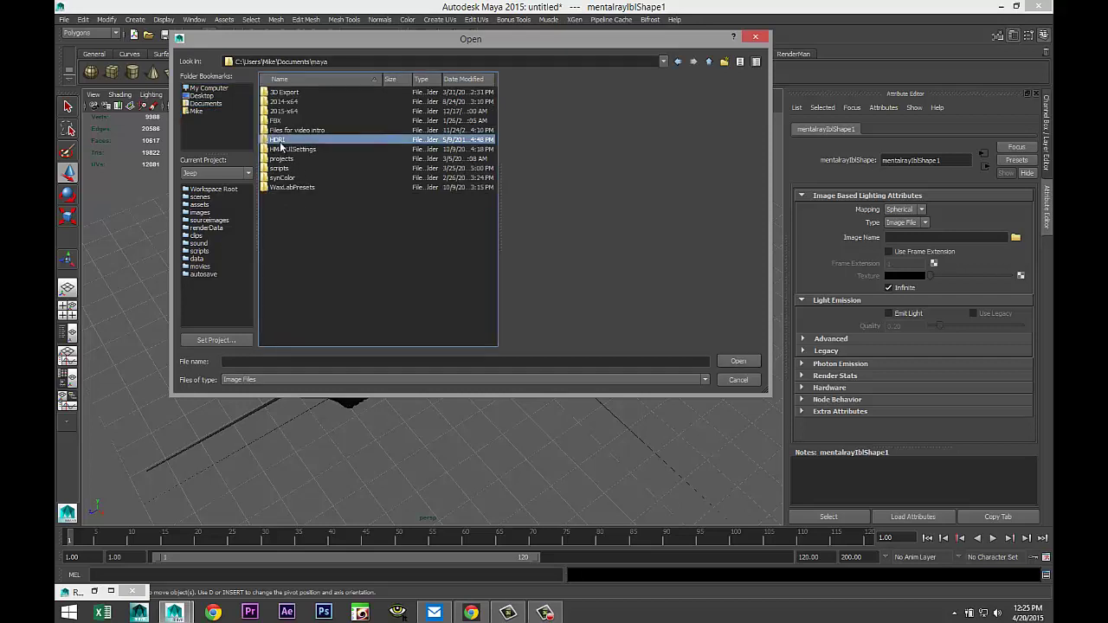
{"action": "scroll", "coordinate": [367, 208], "scroll_direction": "down", "scroll_amount": 15}
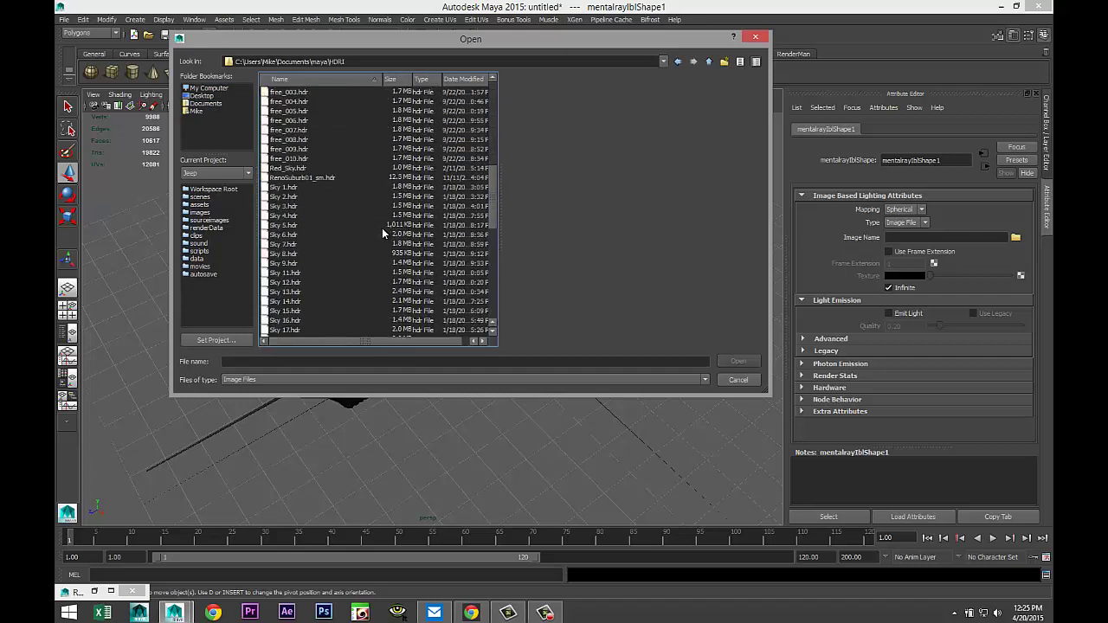
{"action": "scroll", "coordinate": [382, 227], "scroll_direction": "up", "scroll_amount": 2}
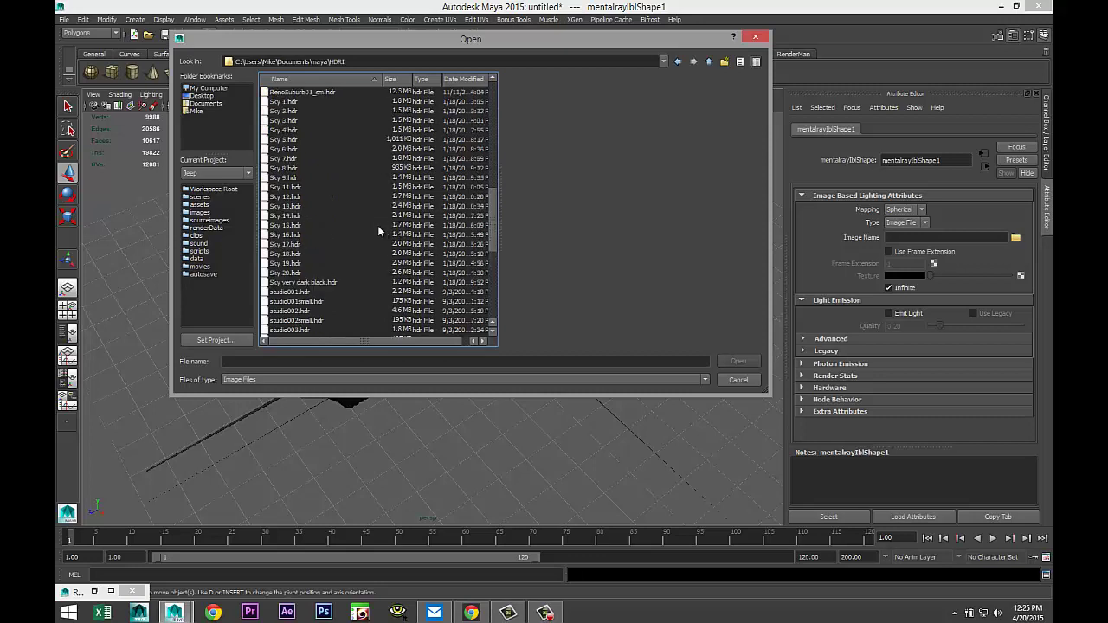
{"action": "left_click", "coordinate": [294, 159]}
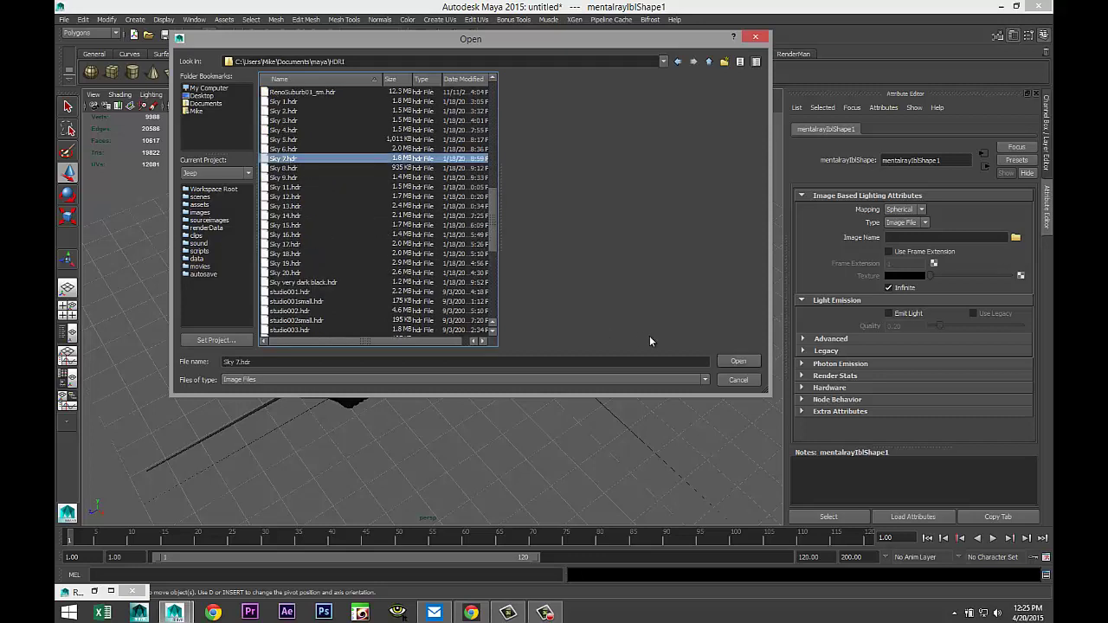
{"action": "left_click", "coordinate": [737, 362]}
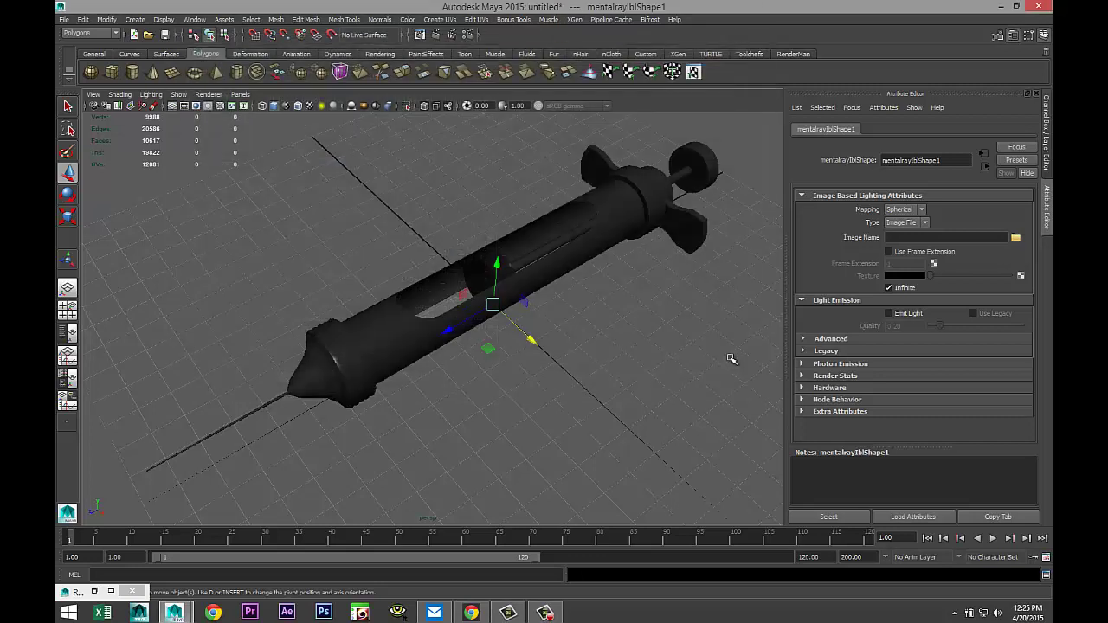
Assign a new Phong E material to the ground plane and darken its color to black
{"action": "scroll", "coordinate": [659, 351], "scroll_direction": "down", "scroll_amount": 2}
{"action": "left_click", "coordinate": [656, 351]}
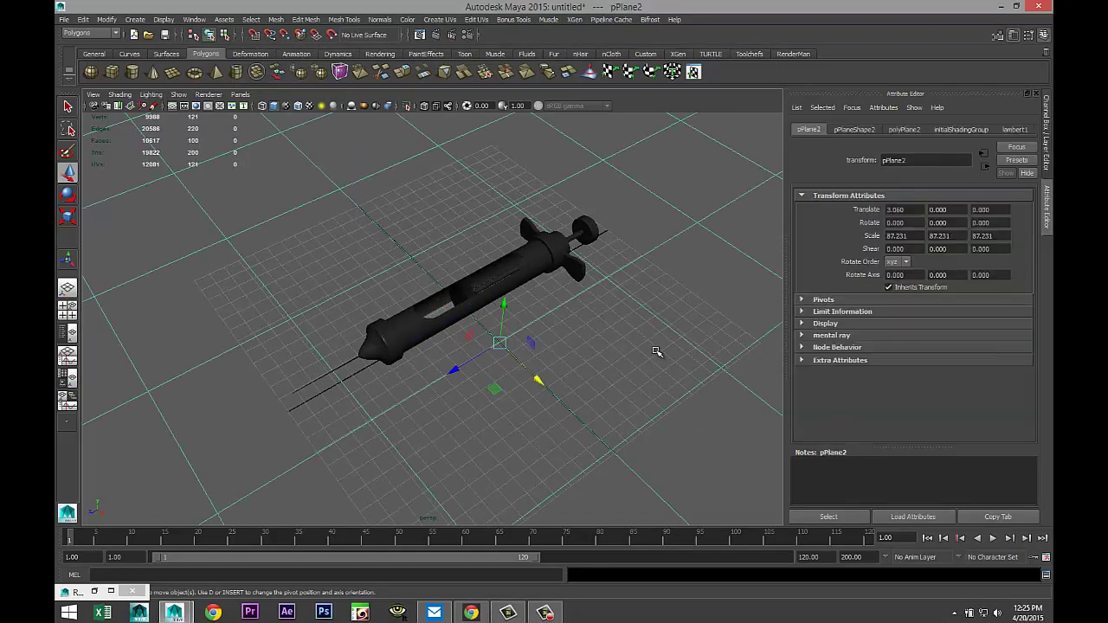
{"action": "right_click_drag", "start_coordinate": [656, 352], "coordinate": [632, 568]}
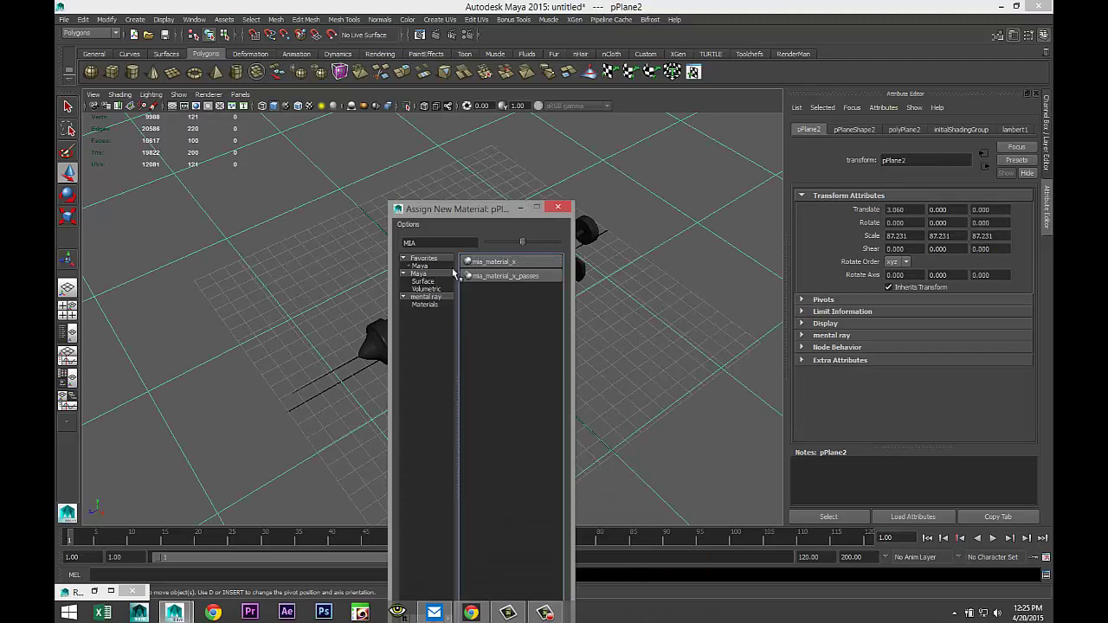
{"action": "left_click", "coordinate": [415, 241]}
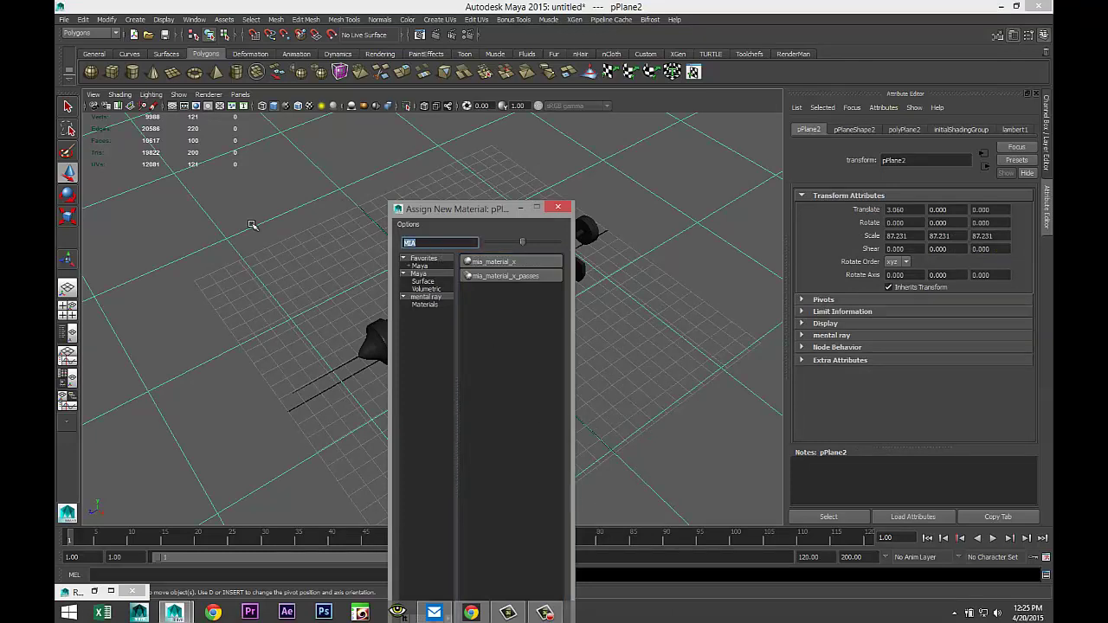
{"action": "type", "text": "PH"}
{"action": "left_click", "coordinate": [484, 276]}
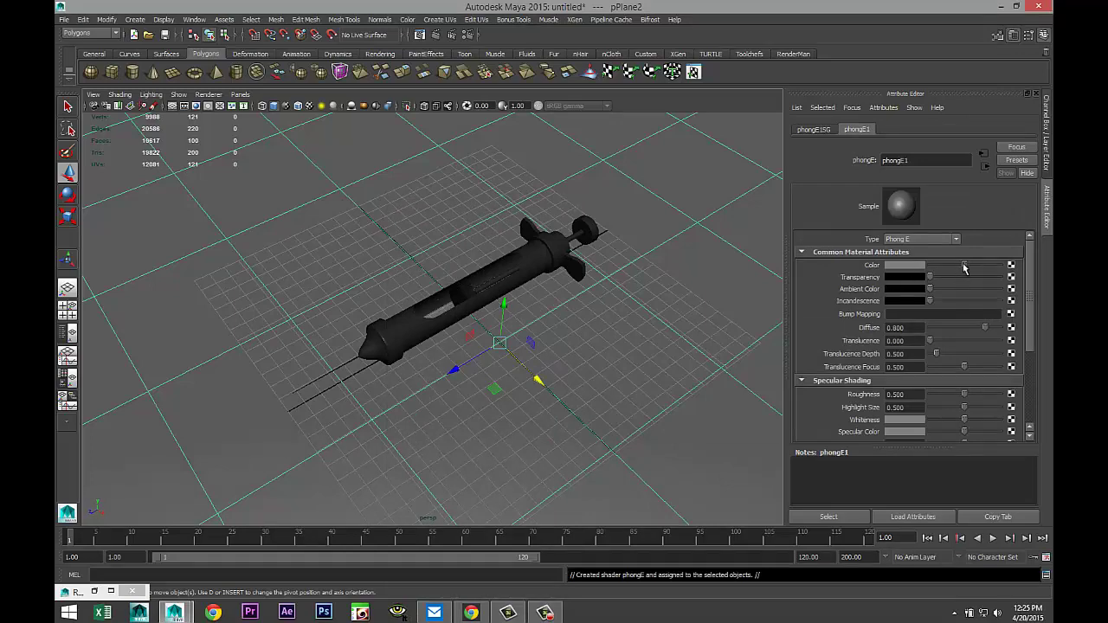
{"action": "left_click_drag", "start_coordinate": [965, 270], "coordinate": [923, 266]}
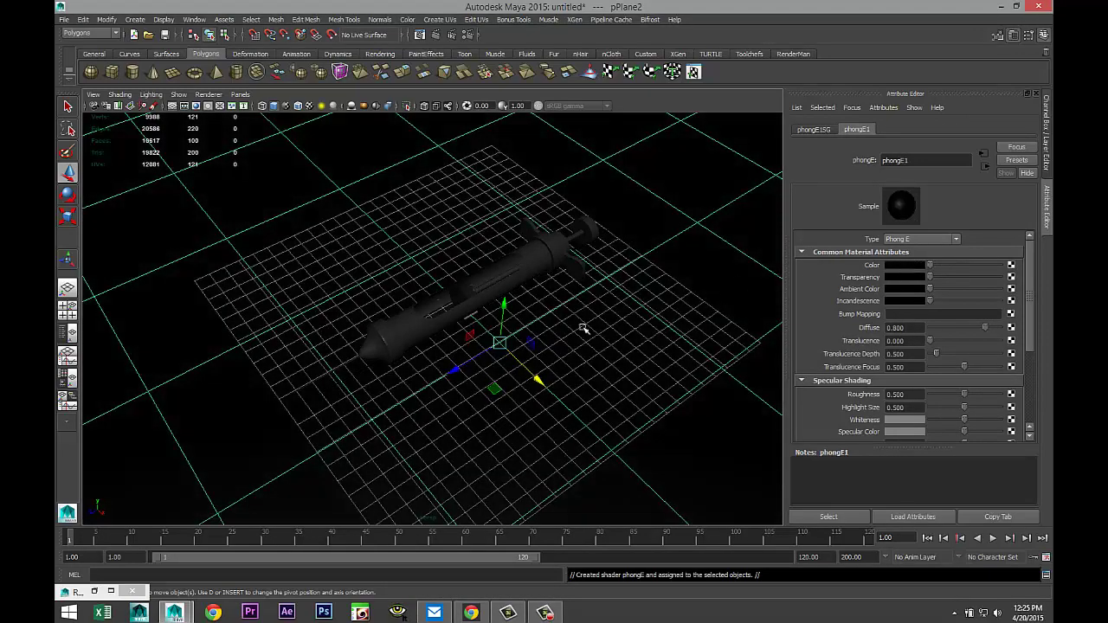
Create a point light, display scene lighting, and place the light above the syringe at about 3.45 on X and 8.2 on Y
{"action": "scroll", "coordinate": [584, 328], "scroll_direction": "up", "scroll_amount": 2}
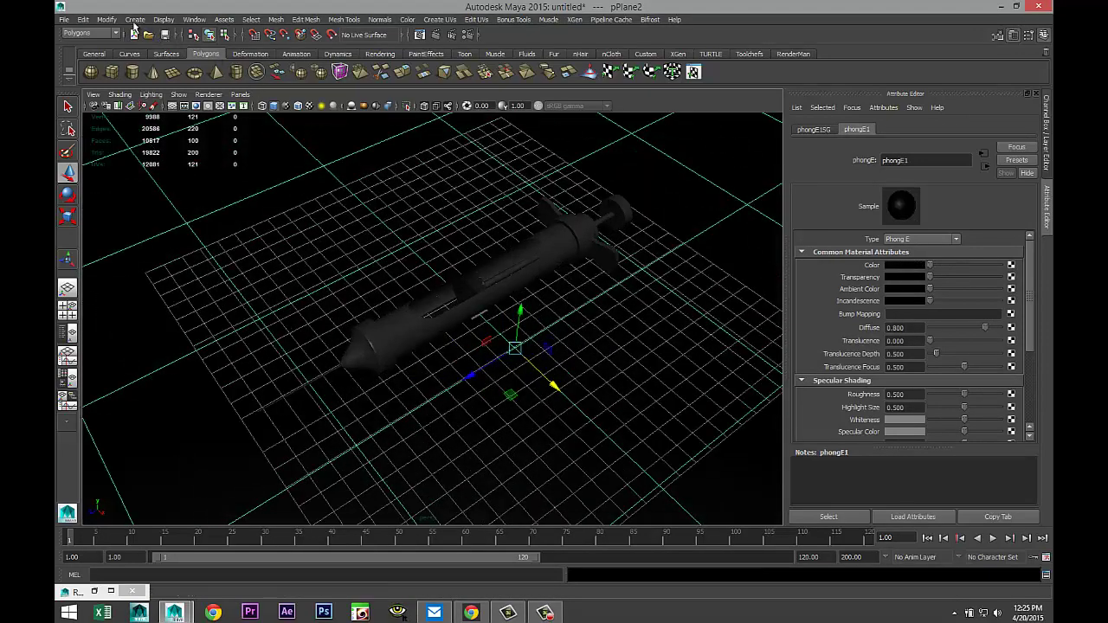
{"action": "left_click", "coordinate": [135, 19]}
{"action": "mouse_move", "coordinate": [177, 70]}
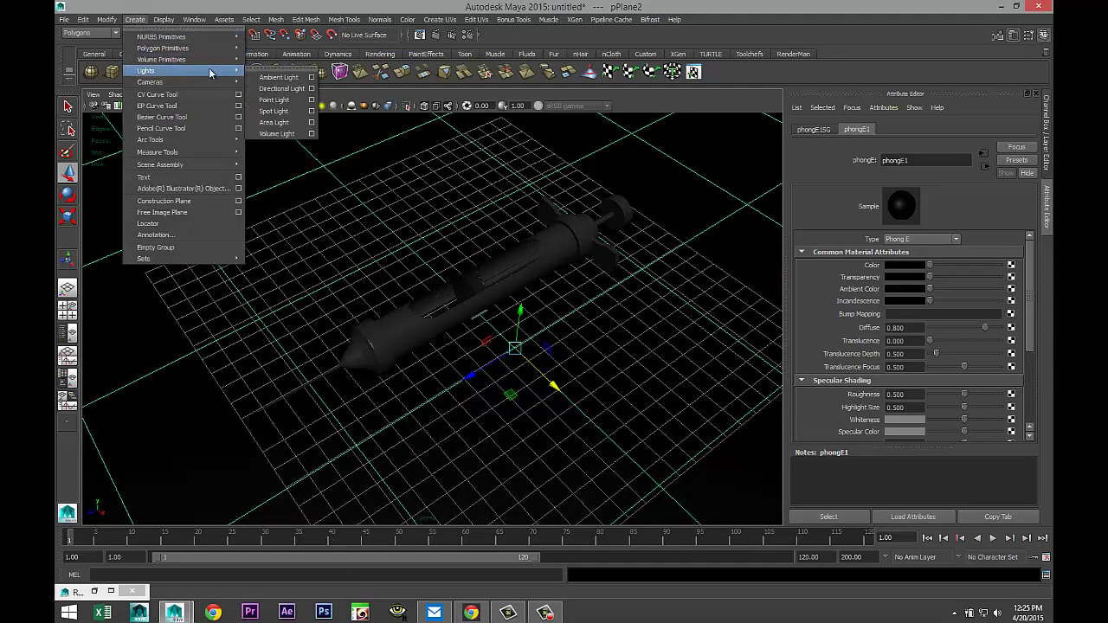
{"action": "left_click", "coordinate": [290, 101]}
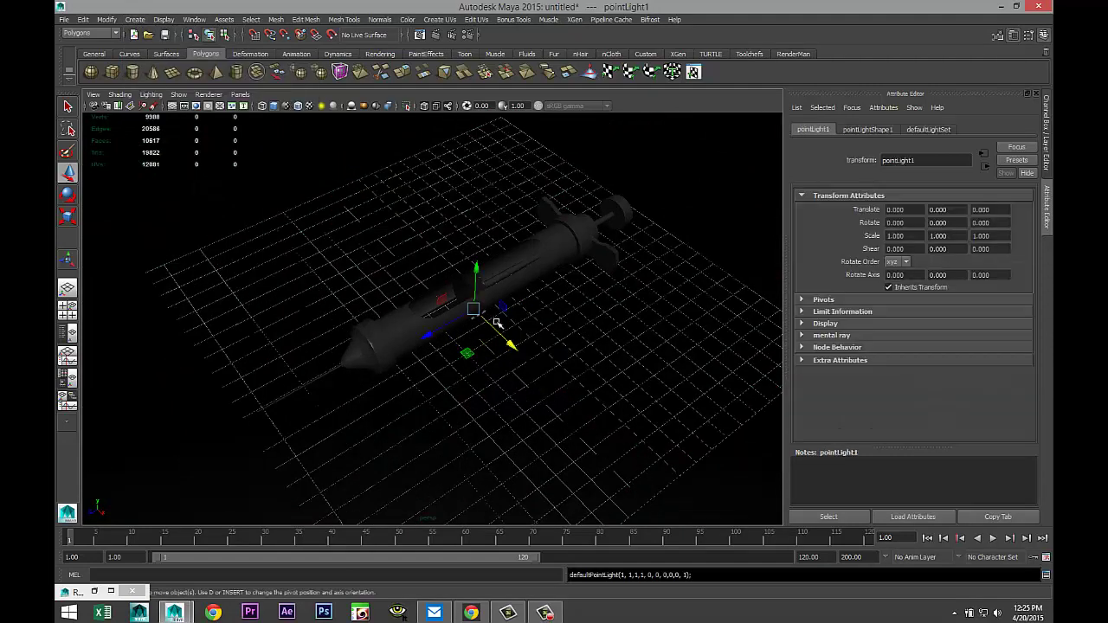
{"action": "left_click_drag", "start_coordinate": [479, 268], "coordinate": [479, 119]}
{"action": "key", "text": "7"}
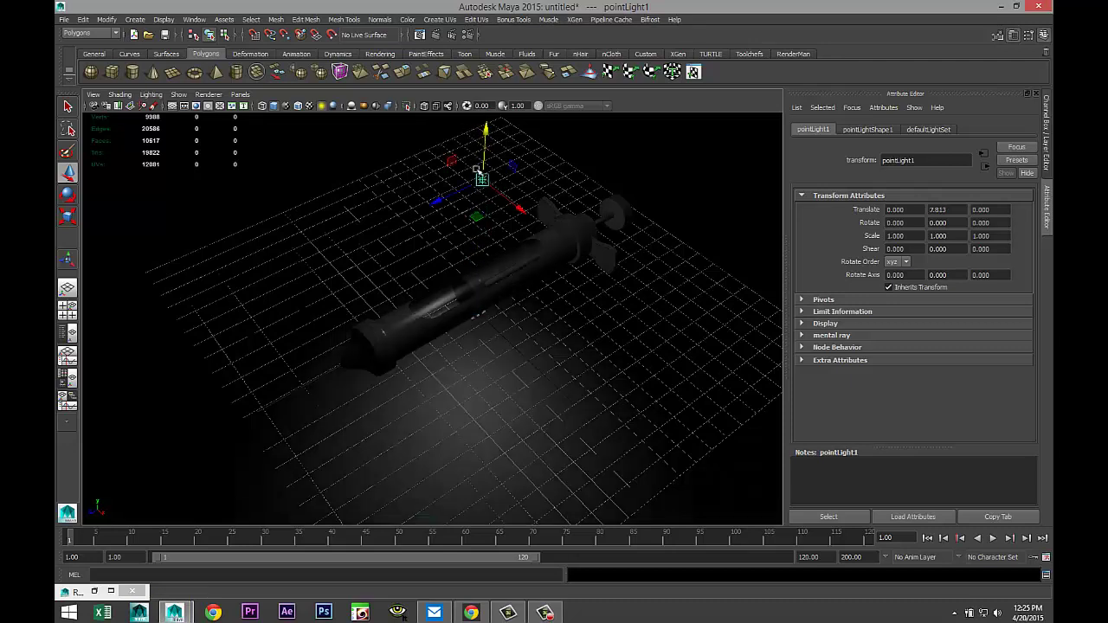
{"action": "left_click_drag", "start_coordinate": [517, 212], "coordinate": [579, 262]}
{"action": "left_click_drag", "start_coordinate": [546, 206], "coordinate": [549, 177]}
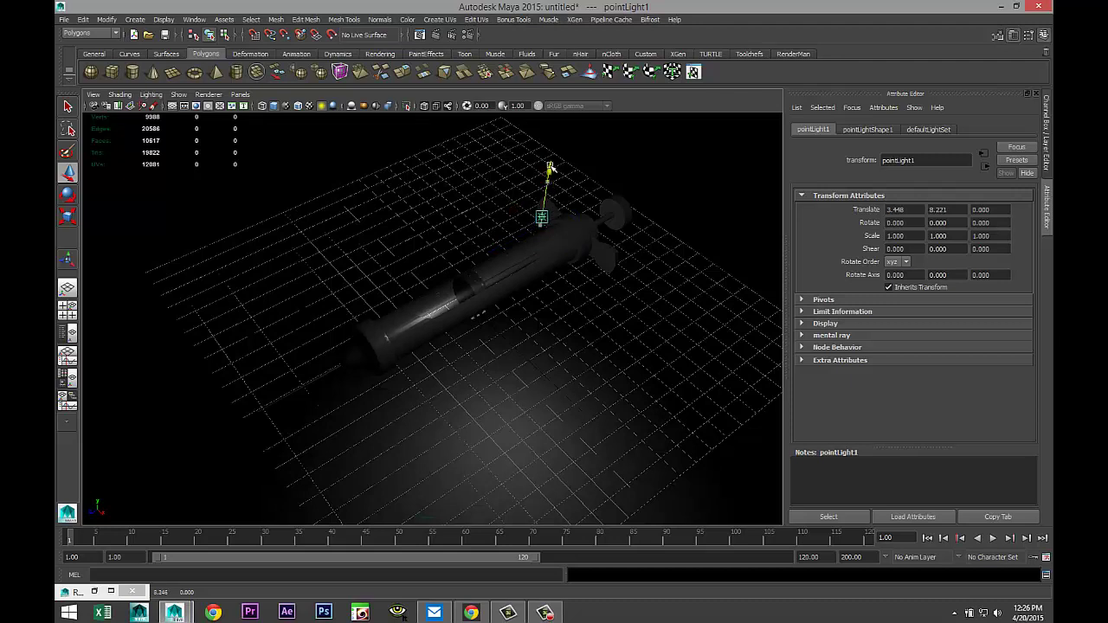
Shift the point light to about -3.57 on Z, and create an area light at about 7.46 on Y and 11.53 on Z
{"action": "left_click_drag", "start_coordinate": [499, 235], "coordinate": [580, 210]}
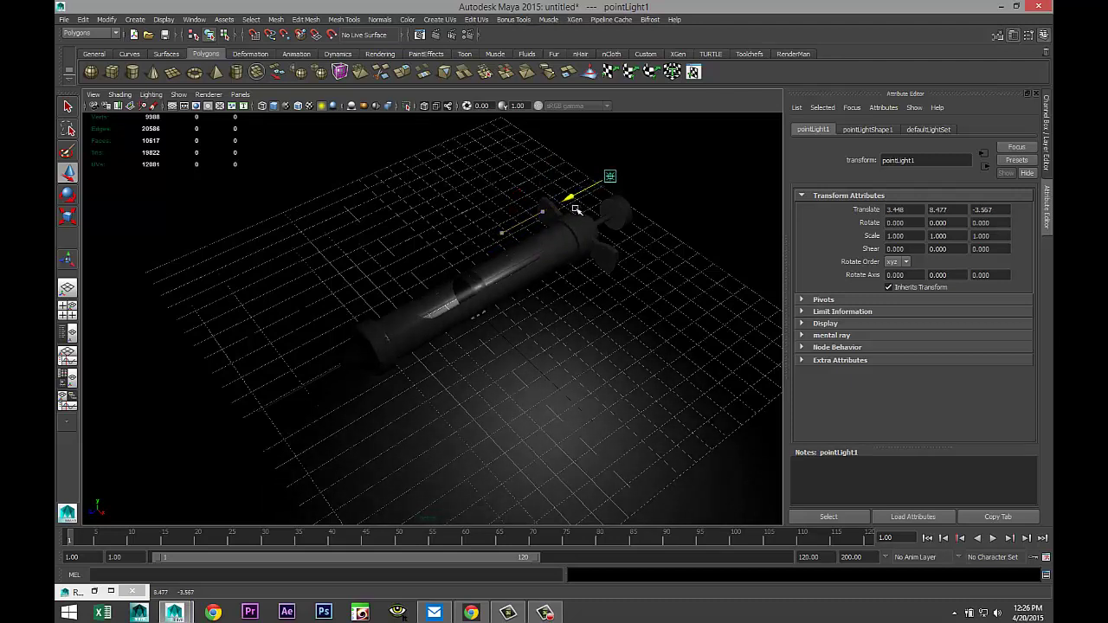
{"action": "left_click", "coordinate": [134, 20]}
{"action": "mouse_move", "coordinate": [185, 72]}
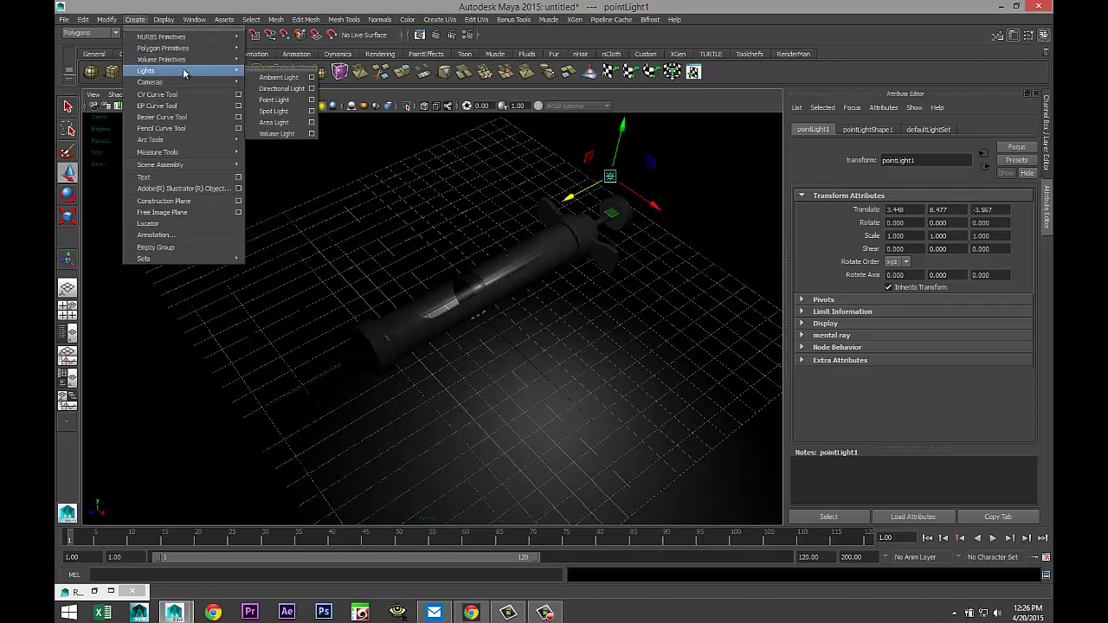
{"action": "left_click", "coordinate": [273, 122]}
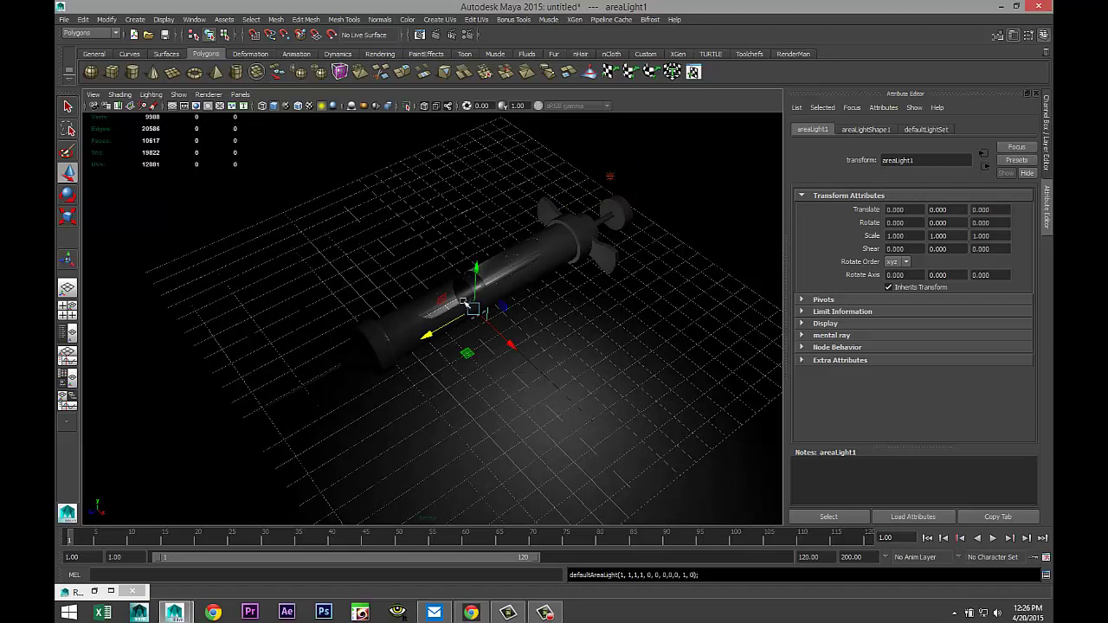
{"action": "left_click_drag", "start_coordinate": [475, 270], "coordinate": [481, 131]}
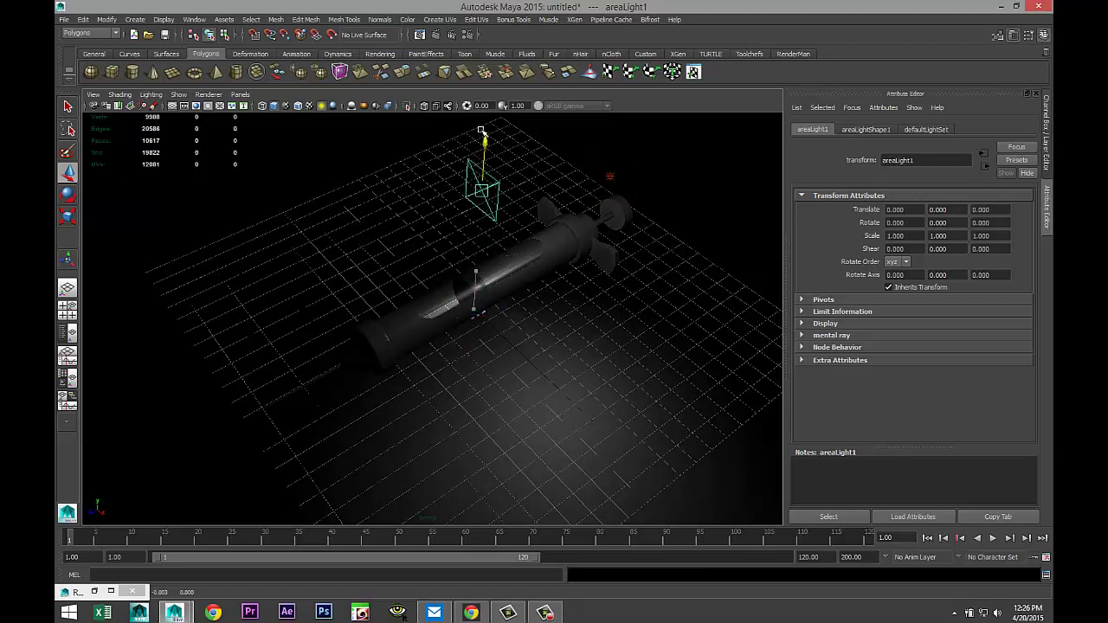
{"action": "left_click_drag", "start_coordinate": [463, 197], "coordinate": [170, 356]}
Aim the area light at the needle end of the syringe and shift it to about 5.59 on X
{"action": "key", "text": "t"}
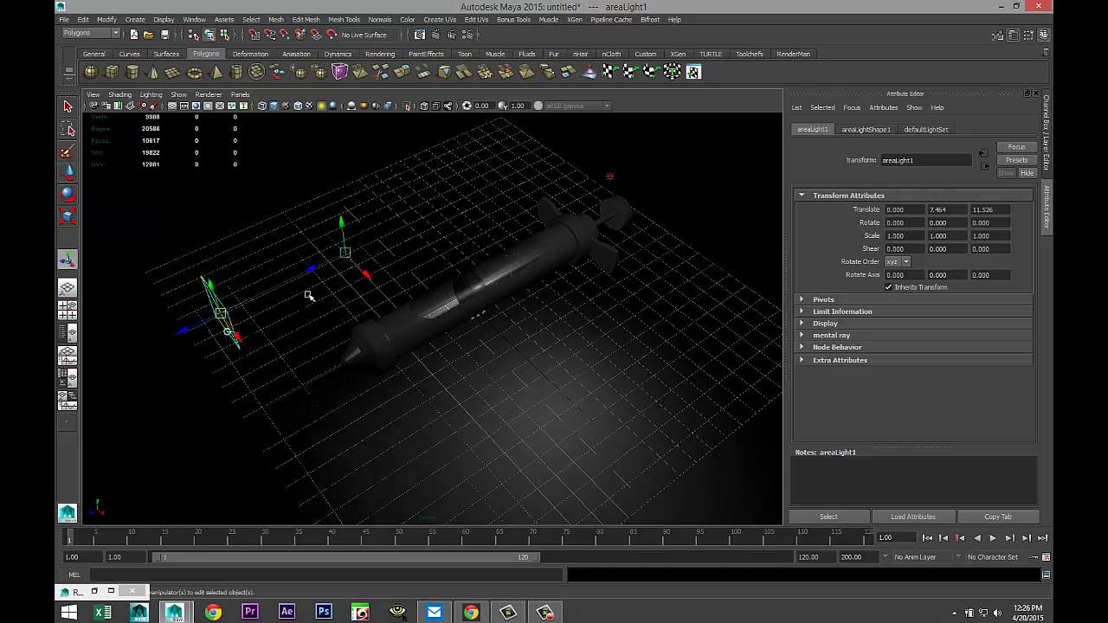
{"action": "left_click_drag", "start_coordinate": [341, 222], "coordinate": [357, 312]}
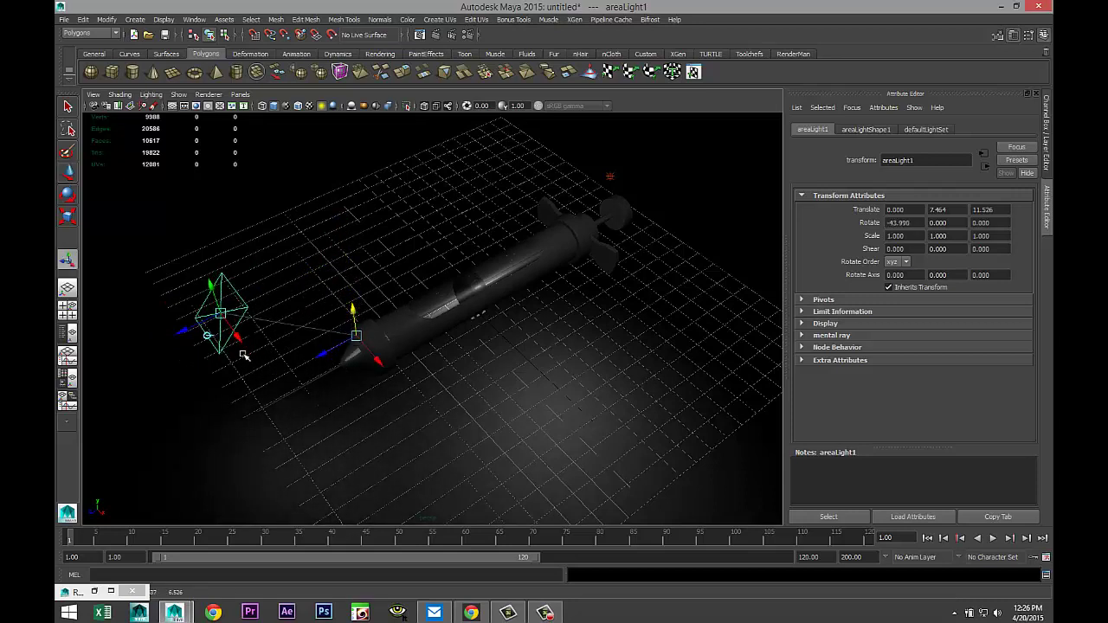
{"action": "left_click_drag", "start_coordinate": [237, 338], "coordinate": [365, 431]}
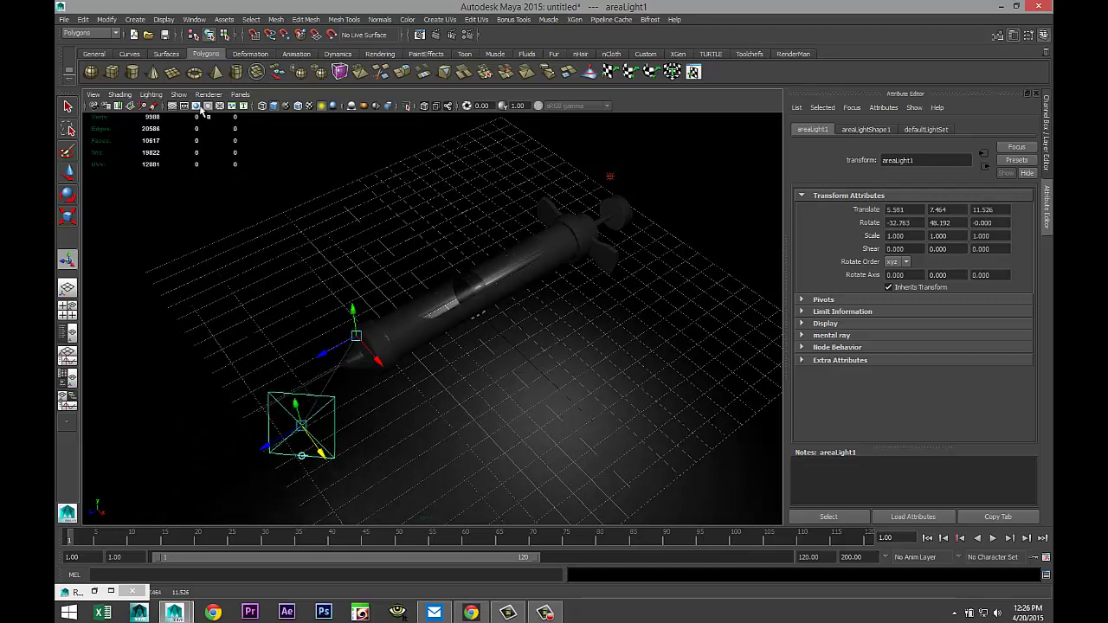
Display the resolution gate in the perspective view and render the current frame
{"action": "left_click", "coordinate": [198, 107]}
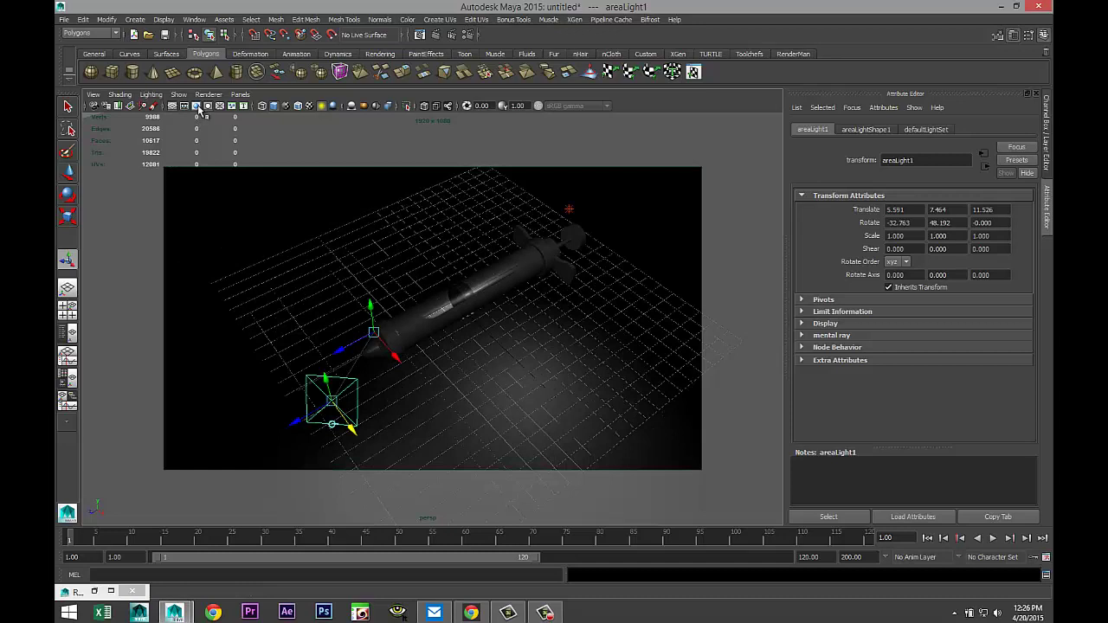
{"action": "left_click", "coordinate": [436, 36]}
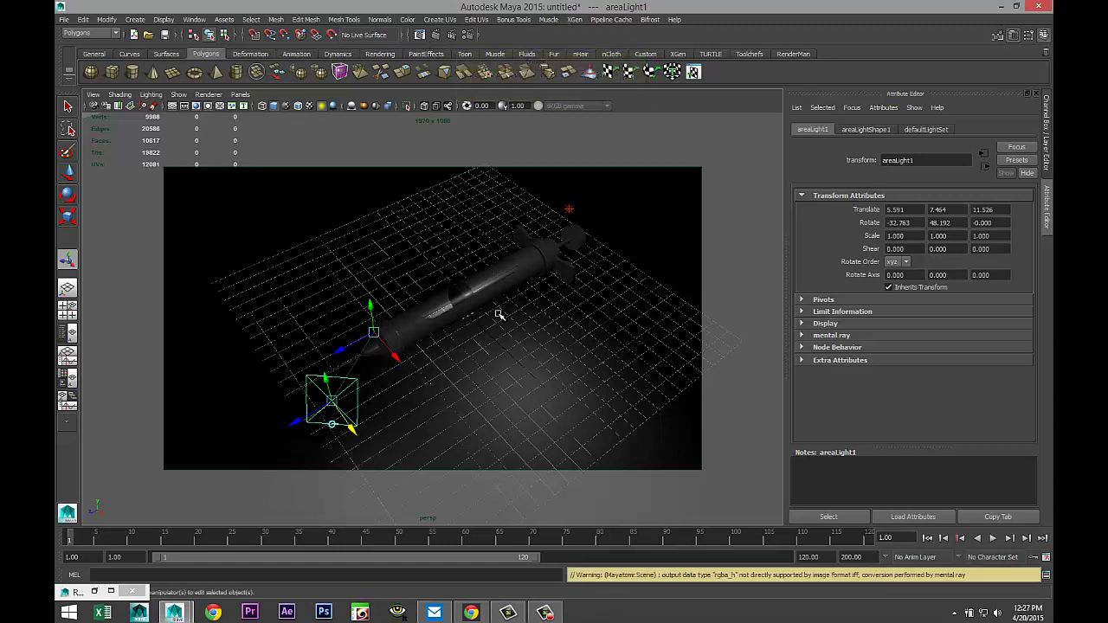
Raise the area light to about 15.58 on Y, and duplicate it with the copy at about -6.35 on Z
{"action": "left_click_drag", "start_coordinate": [324, 378], "coordinate": [264, 193]}
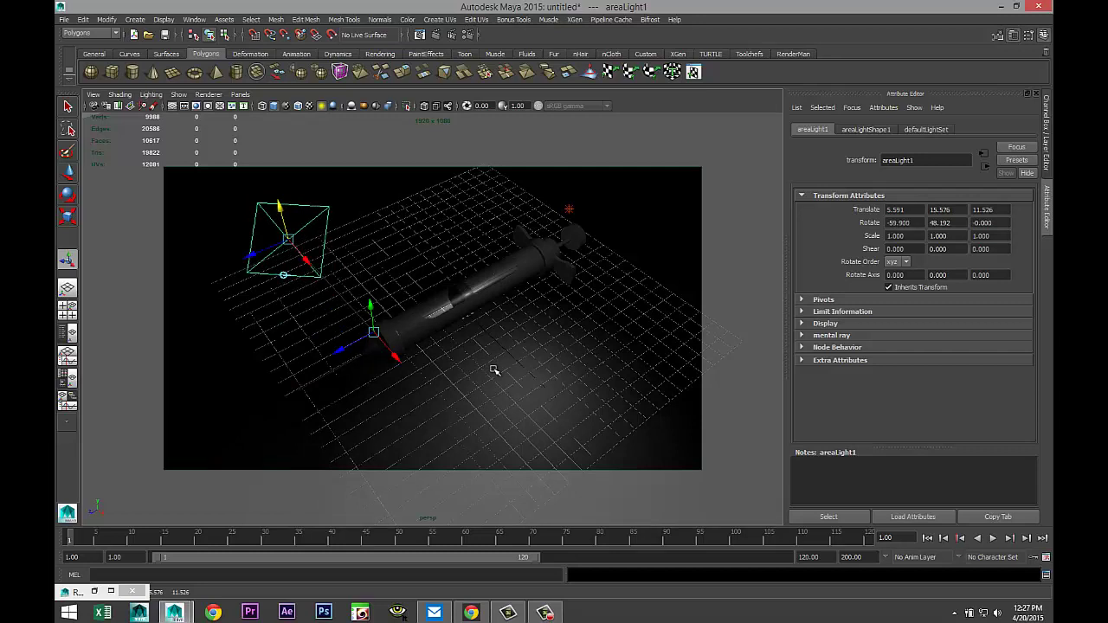
{"action": "key", "text": "ctrl+d"}
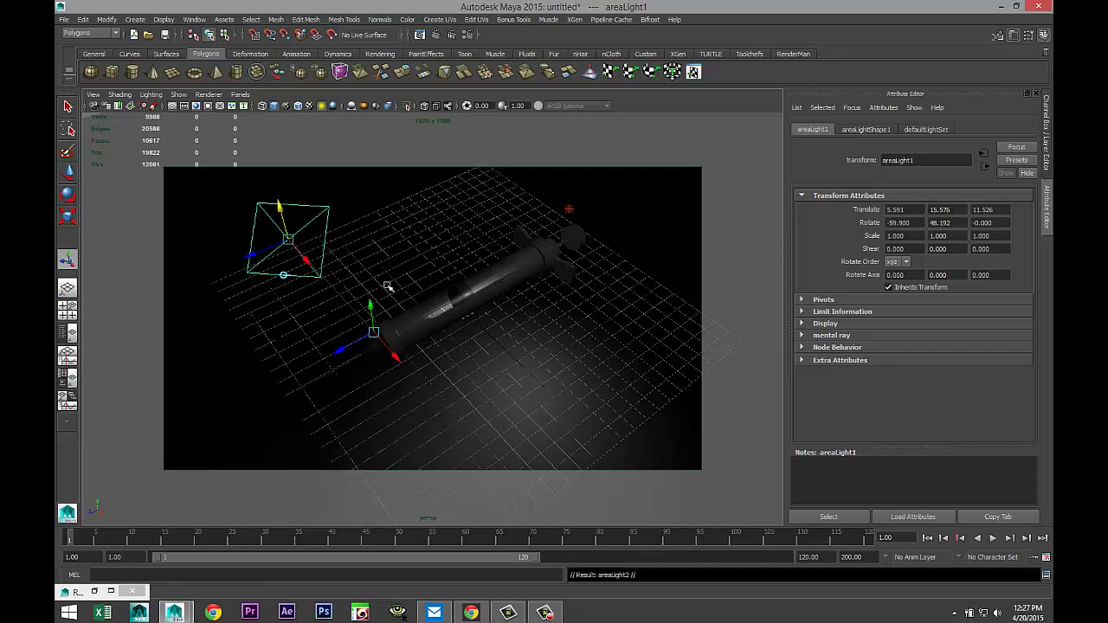
{"action": "middle_click_drag", "start_coordinate": [368, 235], "coordinate": [686, 131]}
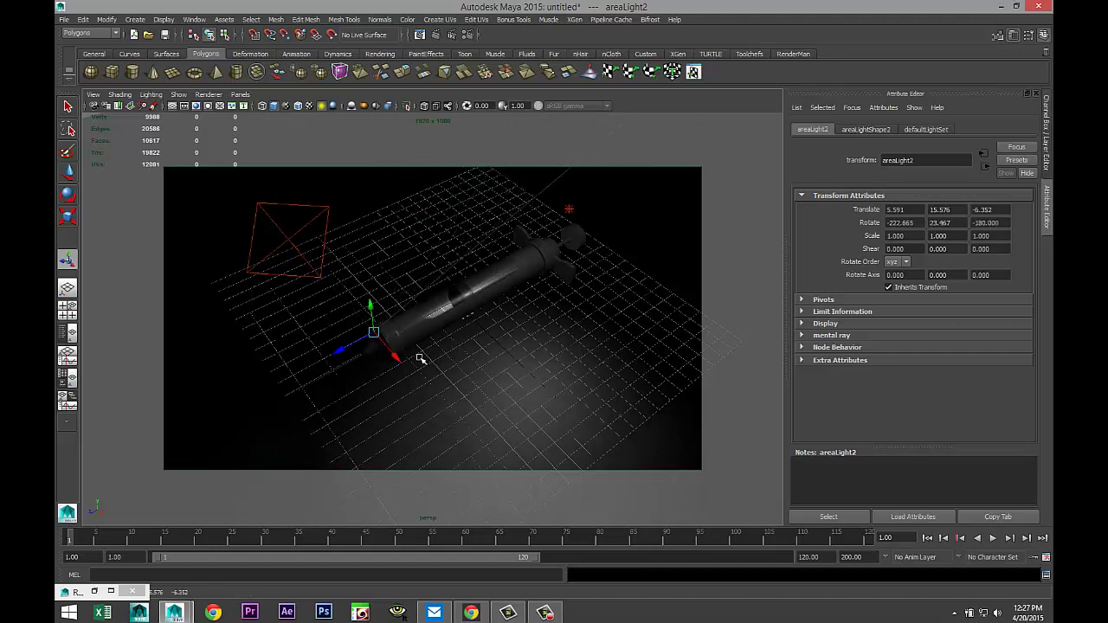
Aim the duplicated area light at the plunger end of the syringe and move it to about 21.55 on Y and -11.27 on Z
{"action": "scroll", "coordinate": [419, 357], "scroll_direction": "down", "scroll_amount": 5}
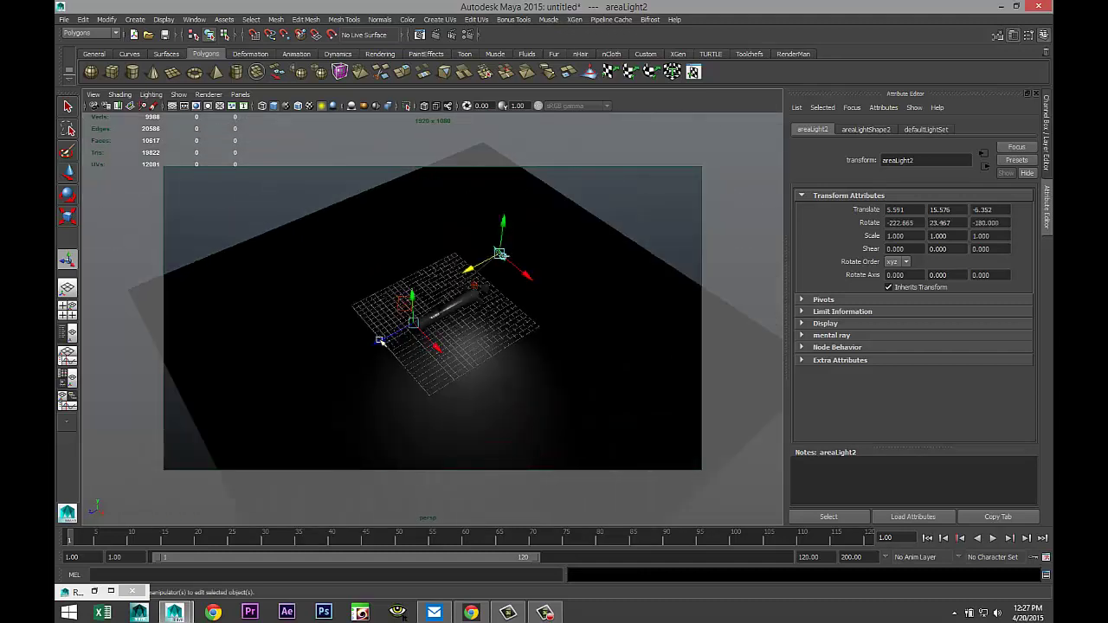
{"action": "left_click_drag", "start_coordinate": [379, 340], "coordinate": [486, 311]}
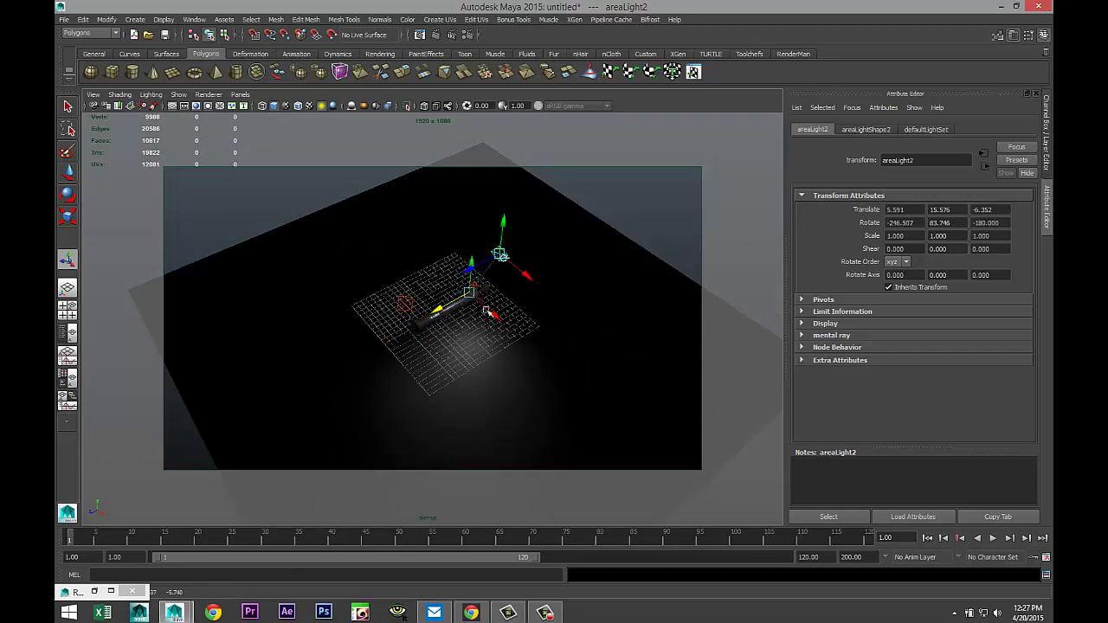
{"action": "left_click_drag", "start_coordinate": [505, 216], "coordinate": [500, 192]}
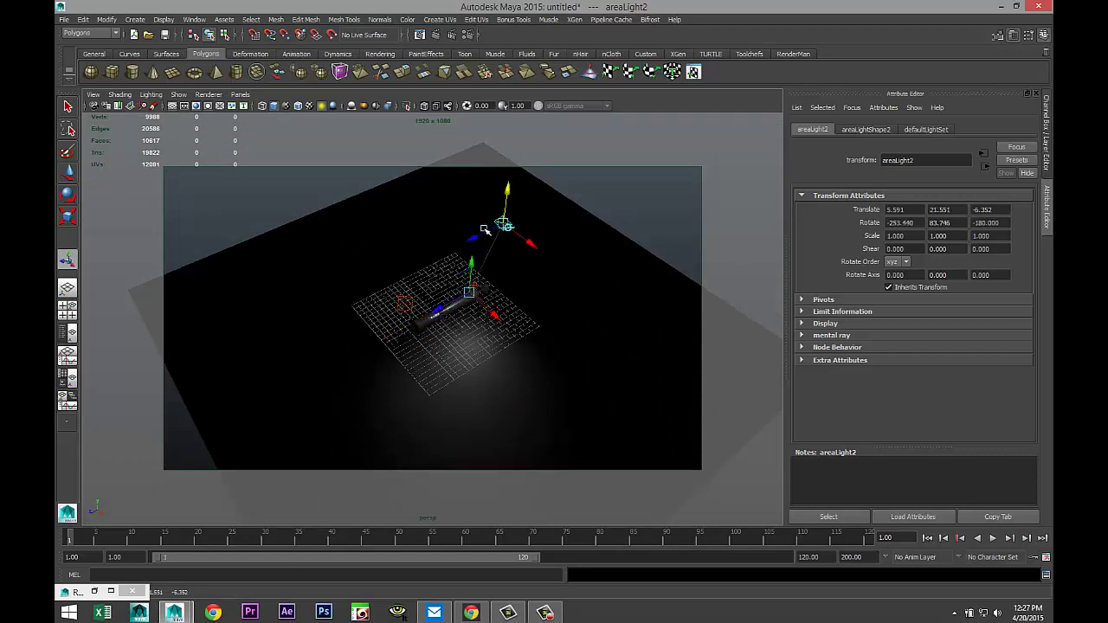
{"action": "left_click_drag", "start_coordinate": [477, 237], "coordinate": [503, 229]}
{"action": "key", "text": "w"}
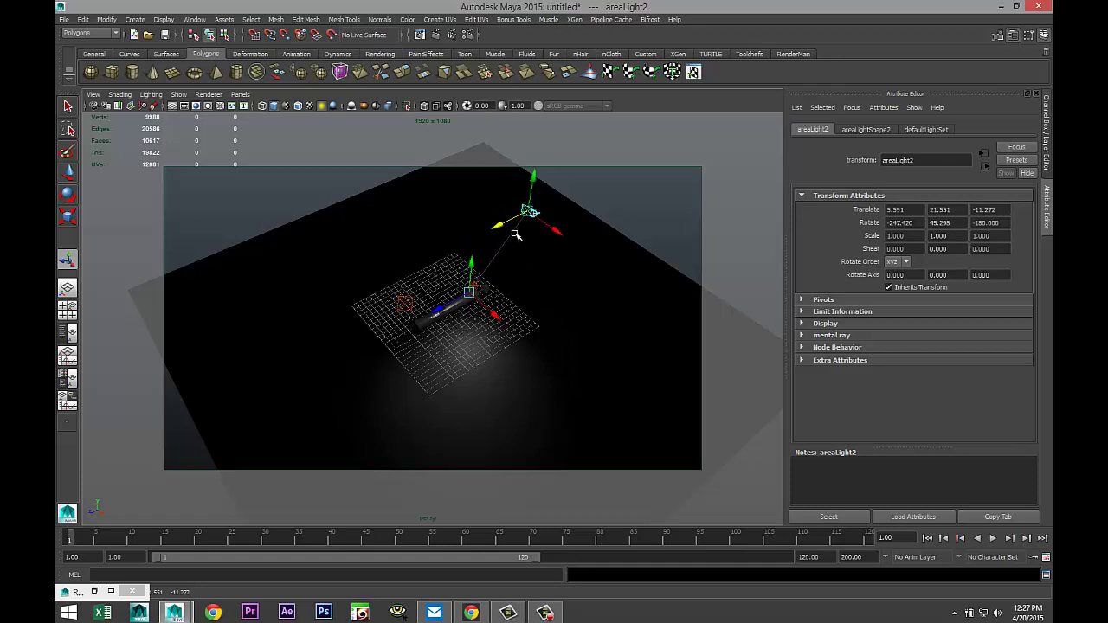
Duplicate the second area light and place the copy at about -12.83 on X, 8.07 on Y and 3.05 on Z
{"action": "key", "text": "ctrl+d"}
{"action": "left_click_drag", "start_coordinate": [540, 223], "coordinate": [477, 179]}
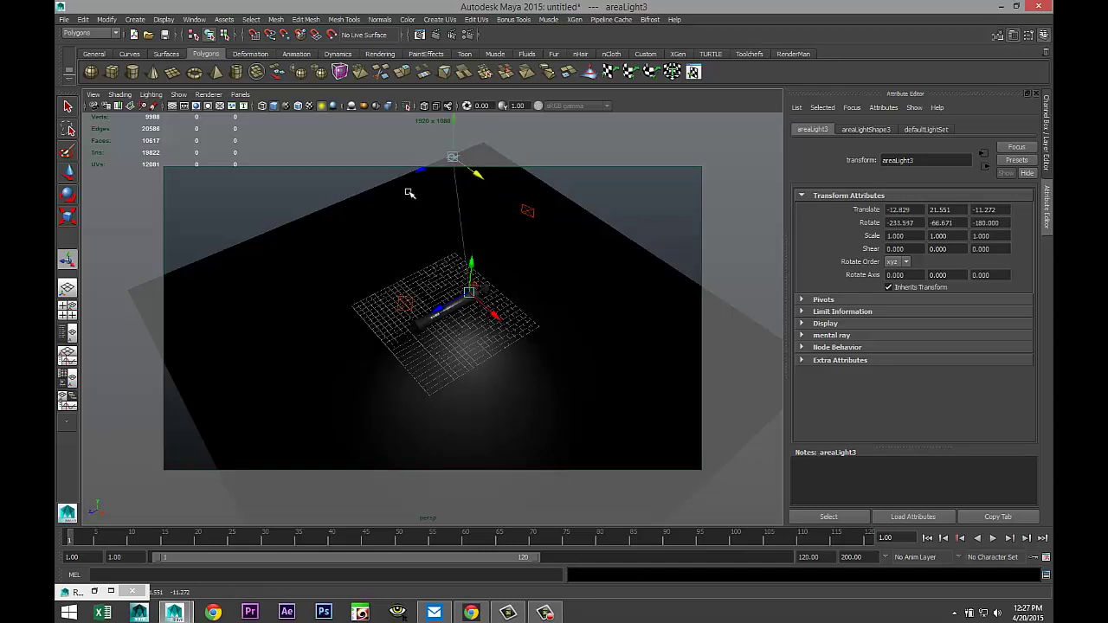
{"action": "middle_click_drag", "start_coordinate": [398, 181], "coordinate": [347, 221]}
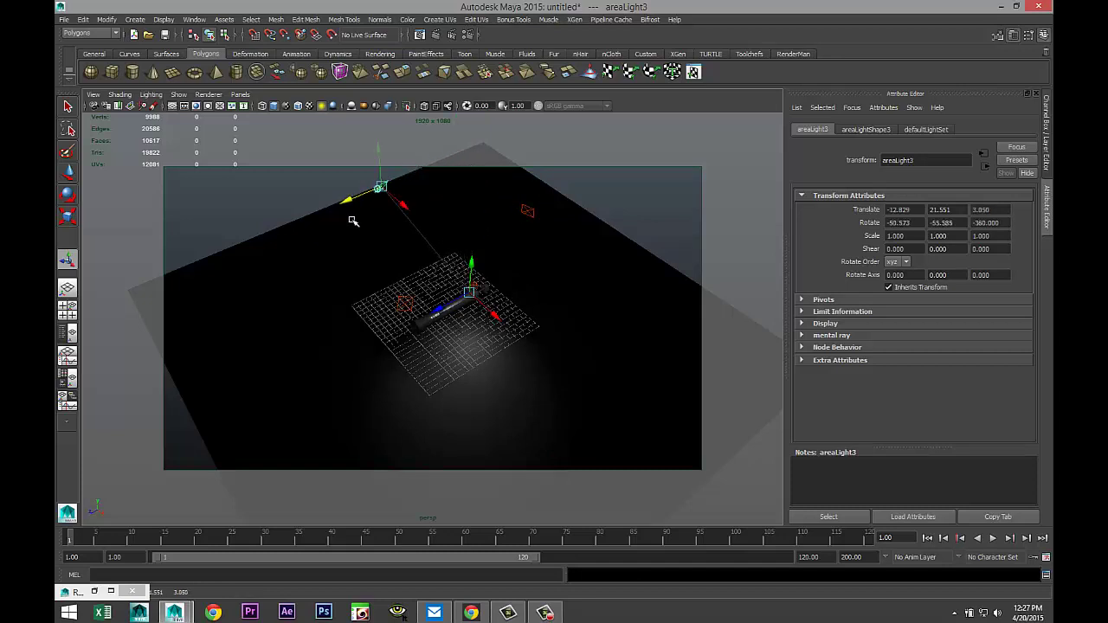
{"action": "middle_click_drag", "start_coordinate": [378, 148], "coordinate": [391, 264]}
{"action": "scroll", "coordinate": [386, 329], "scroll_direction": "up", "scroll_amount": 3}
{"action": "scroll", "coordinate": [385, 329], "scroll_direction": "up", "scroll_amount": 5}
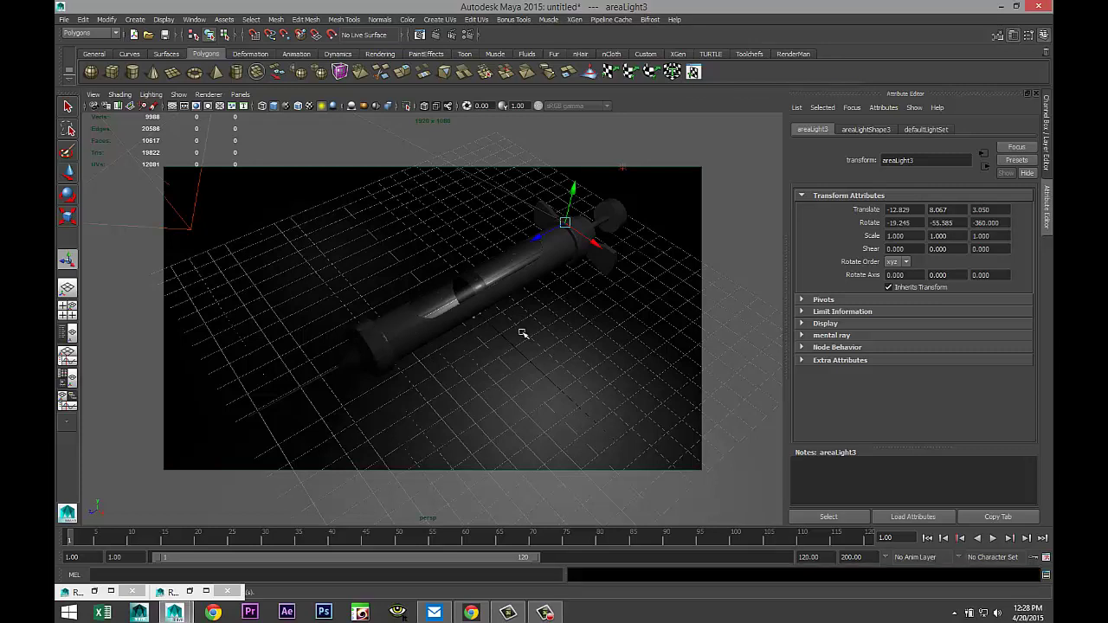
Assign a new Phong E material to the ground plane and brighten its color to white
{"action": "scroll", "coordinate": [537, 335], "scroll_direction": "down", "scroll_amount": 5}
{"action": "left_click", "coordinate": [610, 257]}
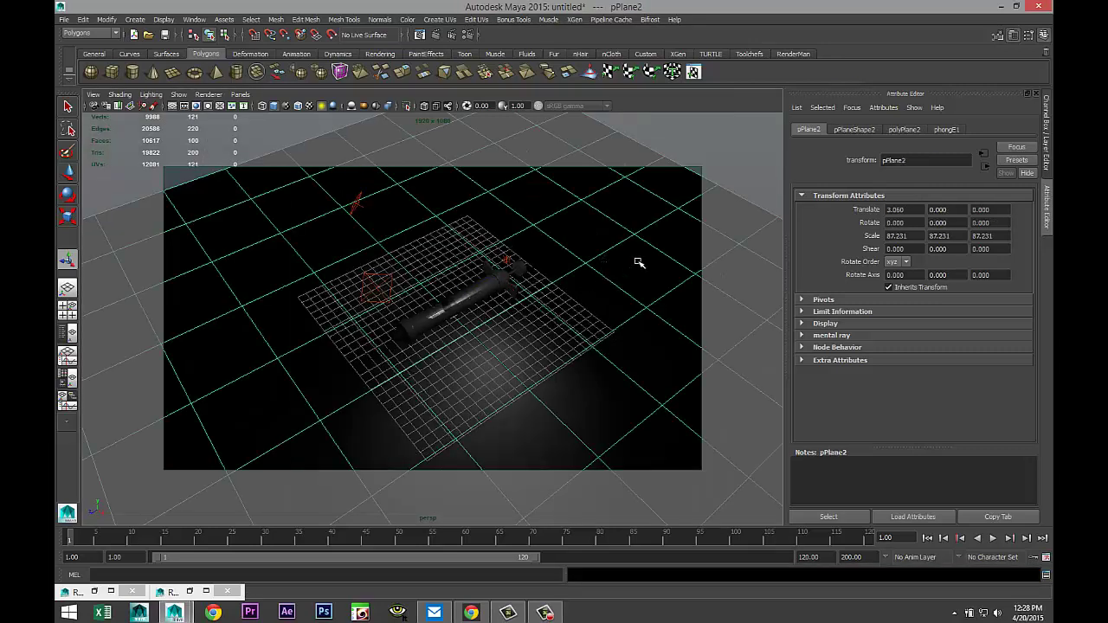
{"action": "right_click_drag", "start_coordinate": [638, 262], "coordinate": [625, 491]}
{"action": "left_click", "coordinate": [499, 277]}
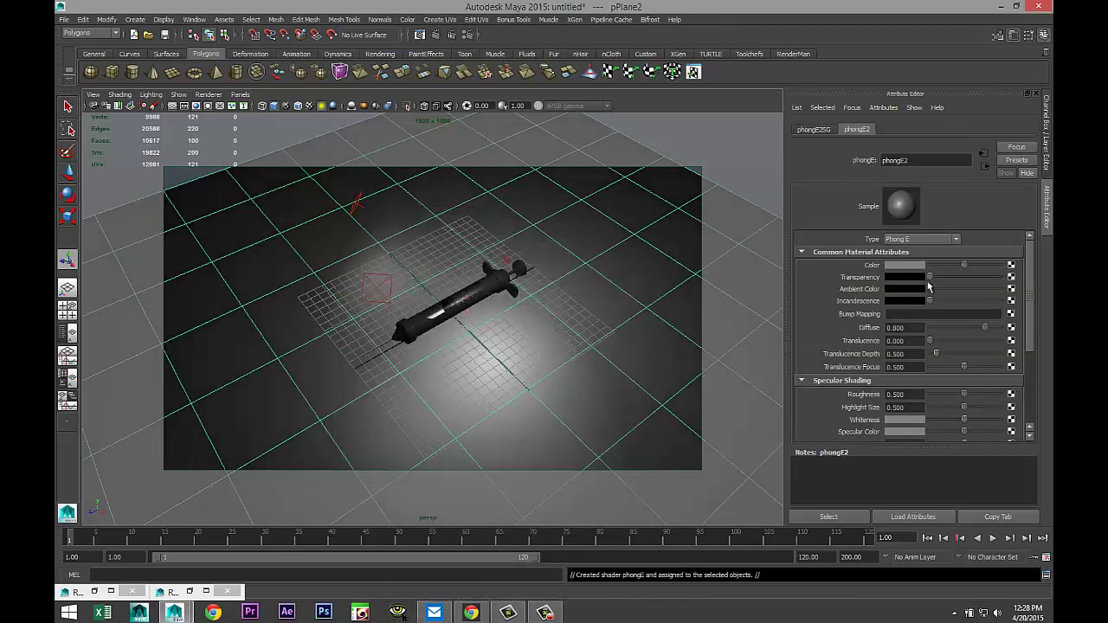
{"action": "left_click_drag", "start_coordinate": [938, 265], "coordinate": [1003, 265]}
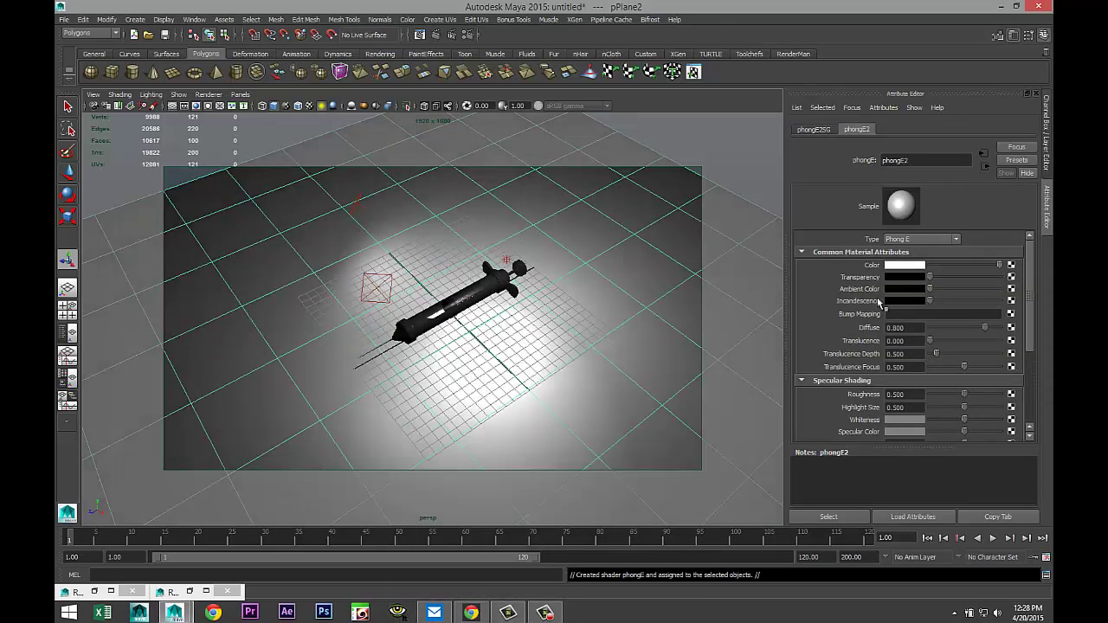
Frame the syringe closely in the perspective view and render the current frame in mental ray
{"action": "scroll", "coordinate": [549, 332], "scroll_direction": "up", "scroll_amount": 3}
{"action": "scroll", "coordinate": [549, 331], "scroll_direction": "up", "scroll_amount": 4}
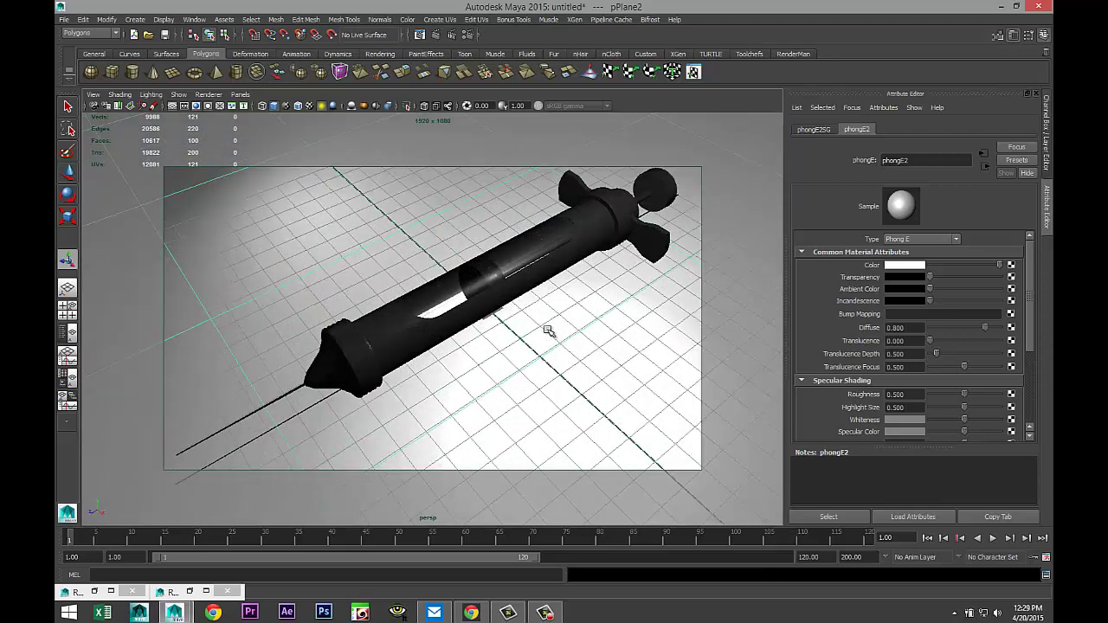
{"action": "left_click", "coordinate": [436, 35]}
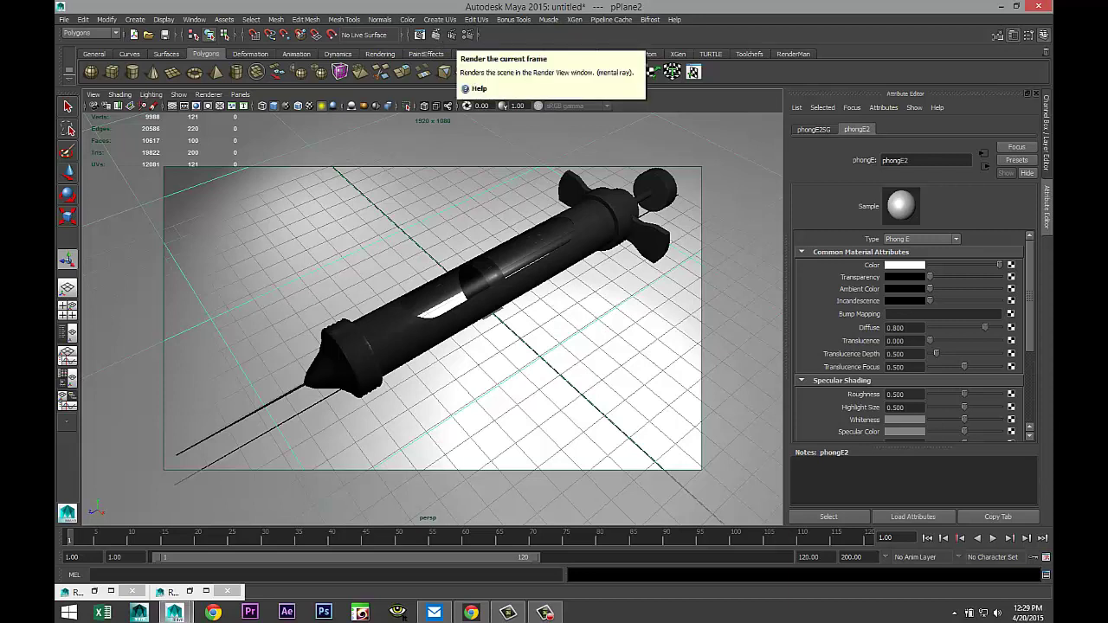